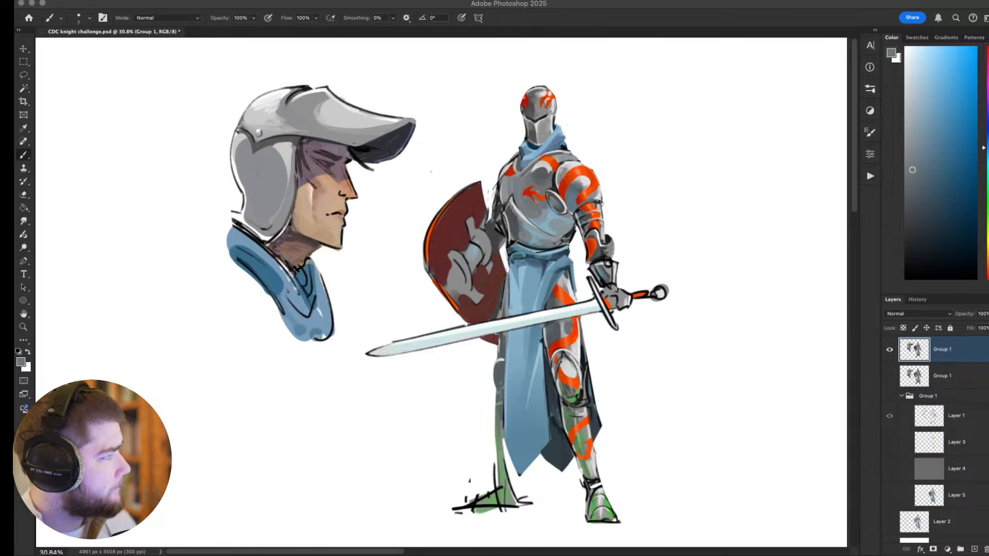
Hide the topmost painted Group 1 layer and show the Group 1 folder with only its line sketch.
{"action": "left_click", "coordinate": [459, 175]}
{"action": "left_click_drag", "start_coordinate": [504, 196], "coordinate": [508, 205]}
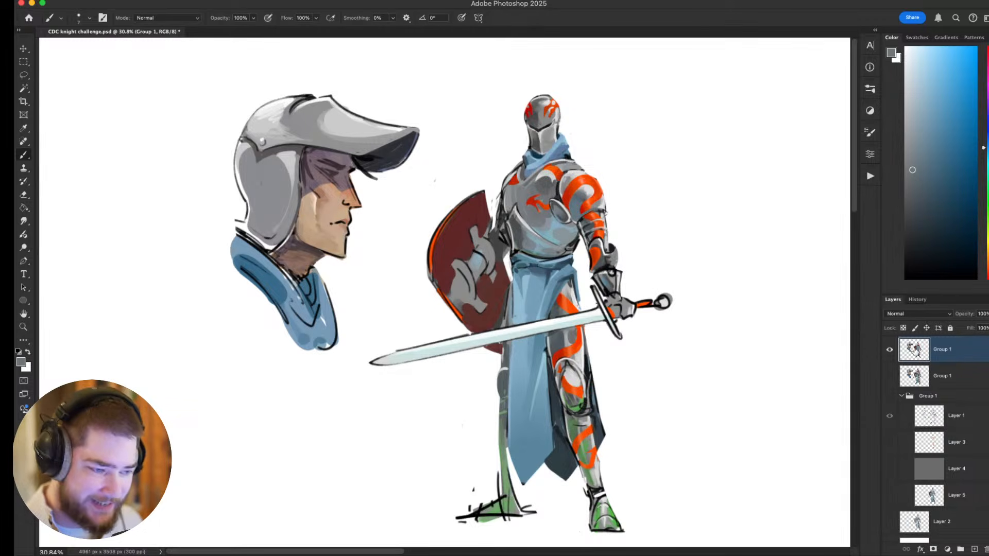
{"action": "scroll", "coordinate": [890, 382], "scroll_direction": "down", "scroll_amount": 1}
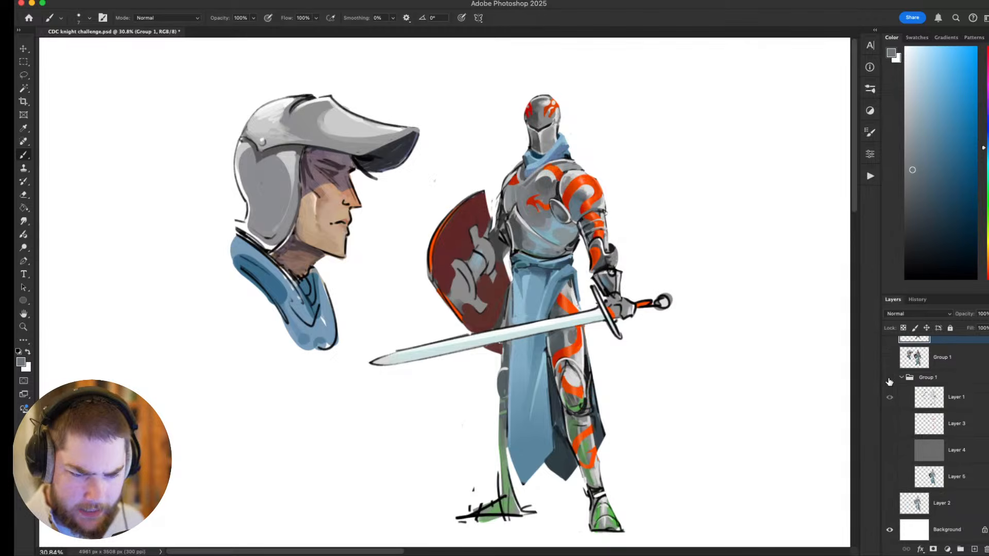
{"action": "scroll", "coordinate": [889, 379], "scroll_direction": "up", "scroll_amount": 1}
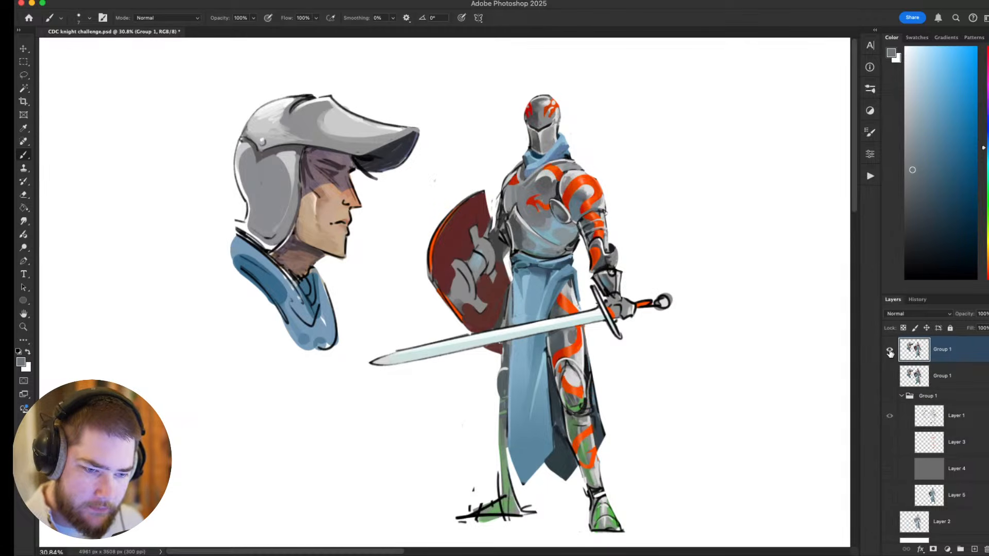
{"action": "left_click", "coordinate": [890, 350]}
{"action": "scroll", "coordinate": [891, 354], "scroll_direction": "down", "scroll_amount": 1}
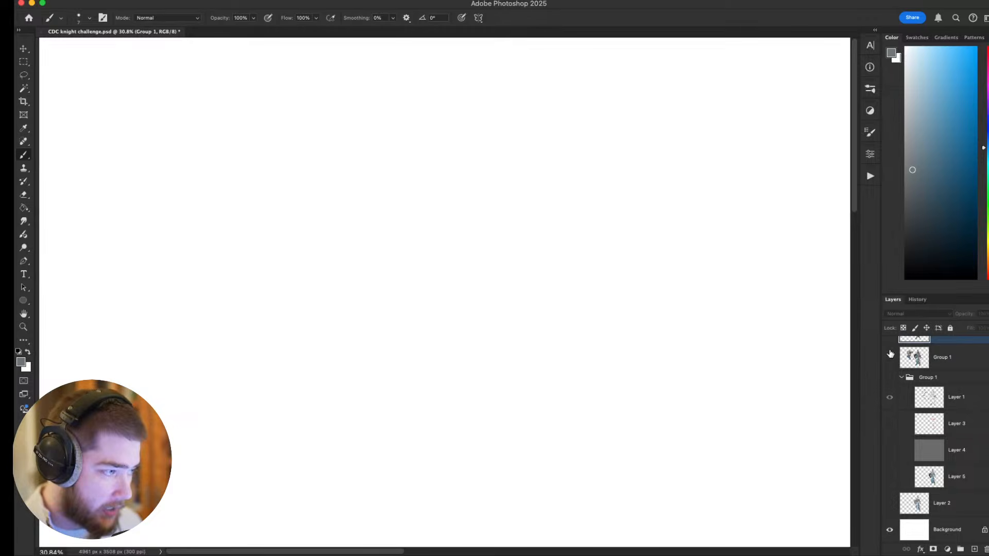
{"action": "left_click", "coordinate": [890, 380]}
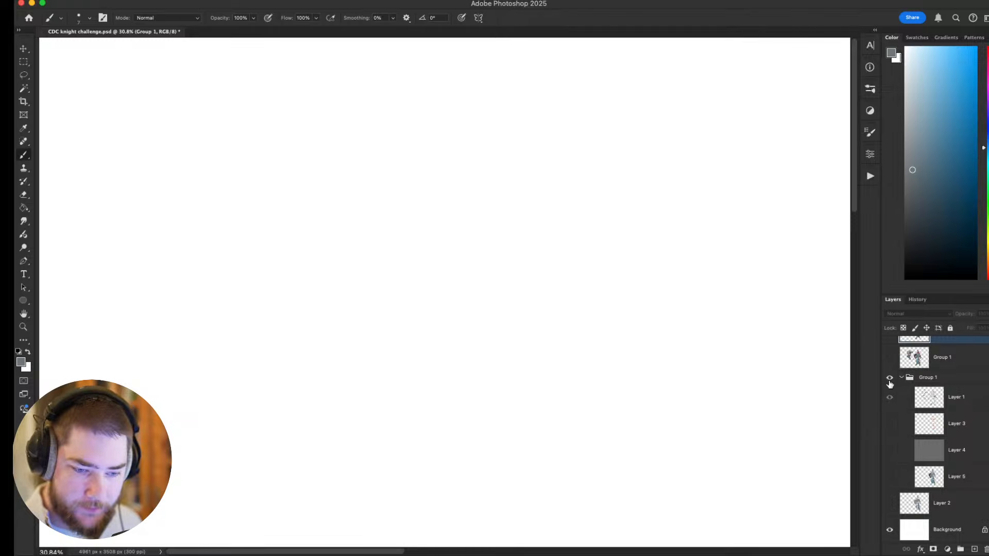
{"action": "left_click_drag", "start_coordinate": [535, 358], "coordinate": [525, 350]}
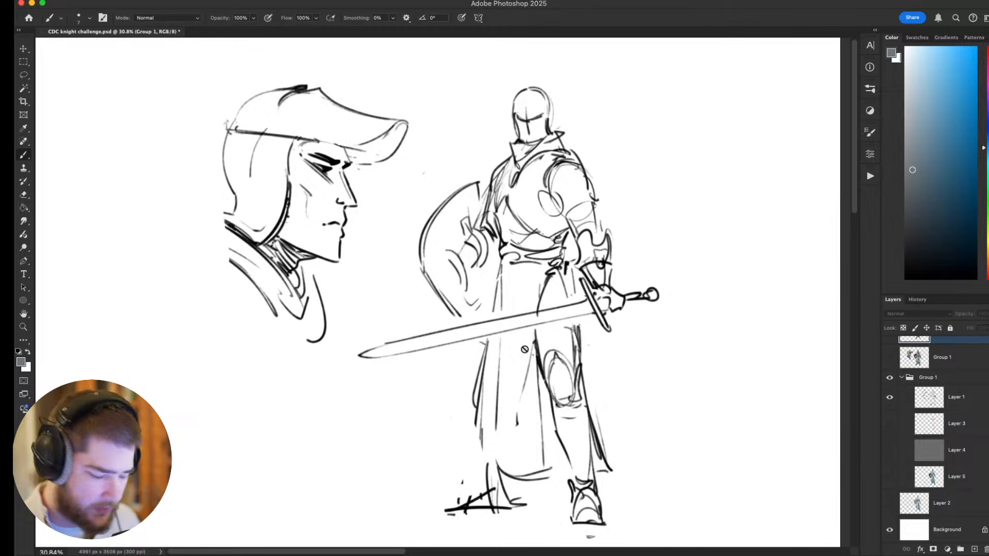
{"action": "left_click", "coordinate": [237, 299]}
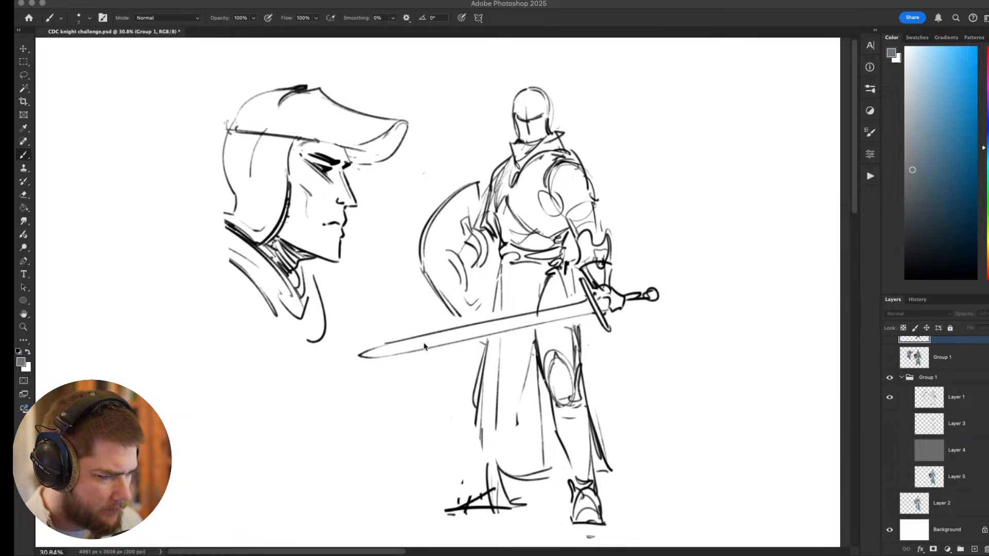
Paste the image with the words memorial, eat and venture on a new layer and transform it to sit below the profile head.
{"action": "left_click", "coordinate": [451, 309]}
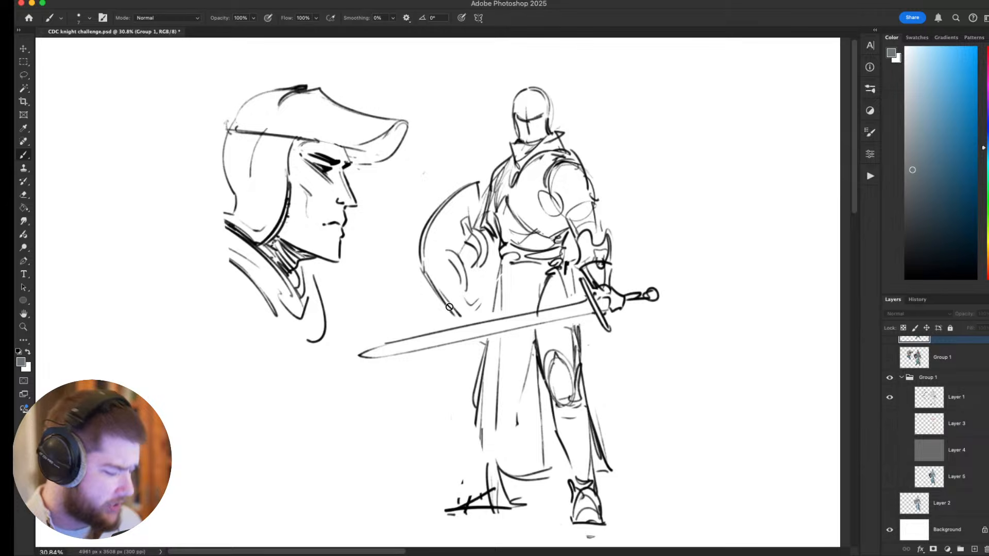
{"action": "key", "text": "super+v"}
{"action": "key", "text": "super+t"}
{"action": "mouse_move", "coordinate": [437, 318]}
{"action": "left_mouse_down"}
{"action": "mouse_move", "coordinate": [446, 357]}
{"action": "mouse_move", "coordinate": [438, 389]}
{"action": "left_mouse_up"}
{"action": "mouse_move", "coordinate": [497, 313]}
{"action": "left_mouse_down"}
{"action": "mouse_move", "coordinate": [314, 429]}
{"action": "mouse_move", "coordinate": [328, 341]}
{"action": "left_mouse_up"}
{"action": "key", "text": "Return"}
Move the pasted word image over the knight's upper body and hide its layer.
{"action": "key", "text": "b"}
{"action": "key", "text": "v"}
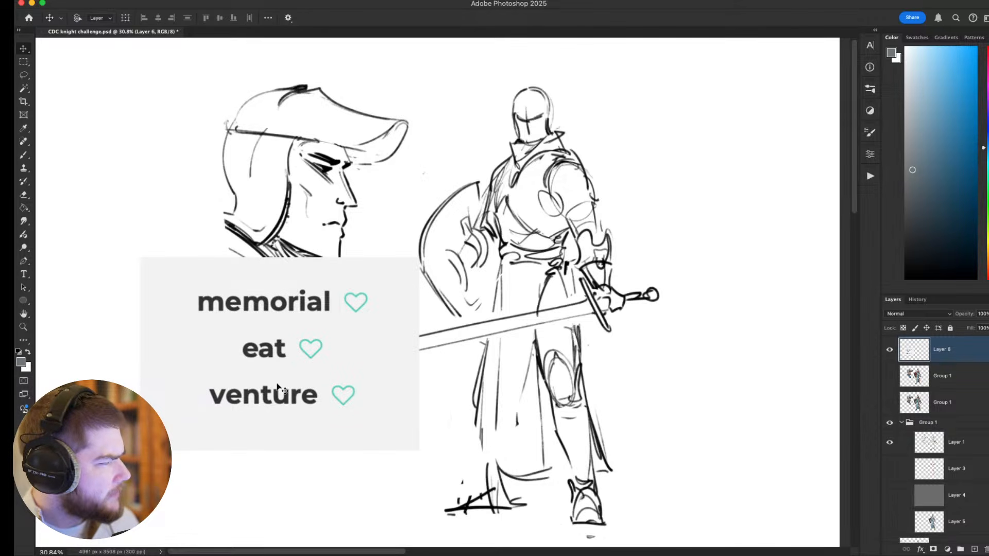
{"action": "left_click_drag", "start_coordinate": [278, 387], "coordinate": [663, 201]}
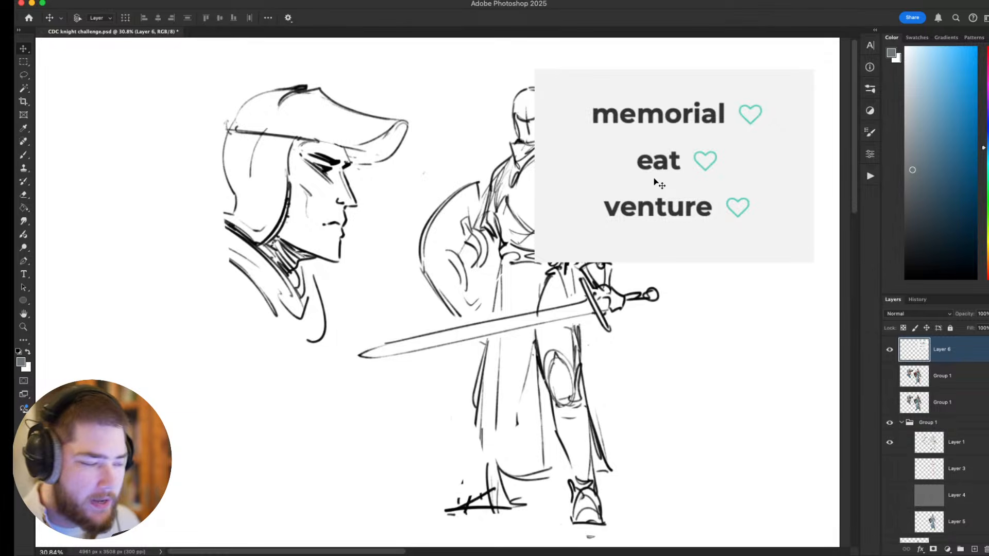
{"action": "left_click_drag", "start_coordinate": [694, 184], "coordinate": [712, 226]}
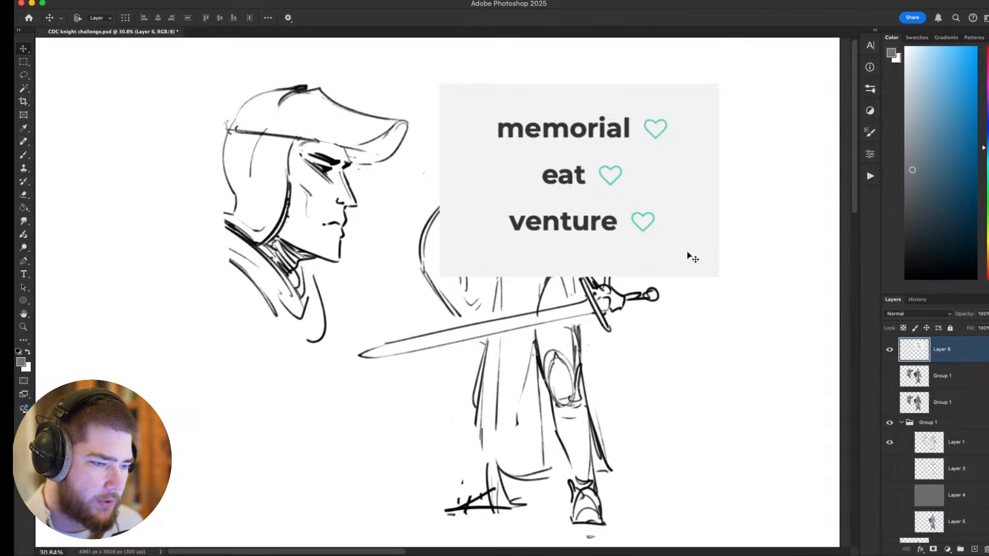
{"action": "left_click", "coordinate": [888, 353]}
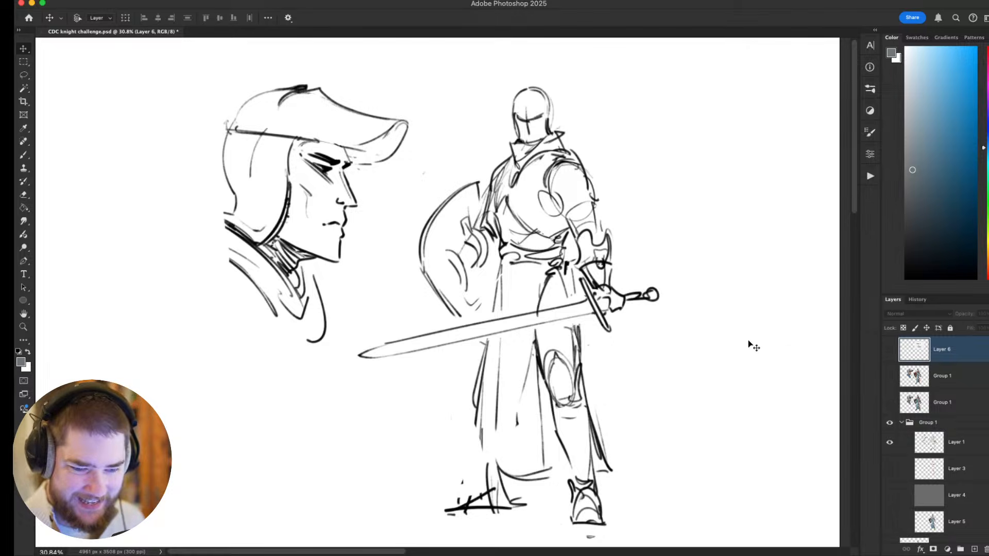
Show the shaded Layer 2 and toggle Layer 5 on and off to compare the knight's colouring.
{"action": "scroll", "coordinate": [911, 415], "scroll_direction": "down", "scroll_amount": 2}
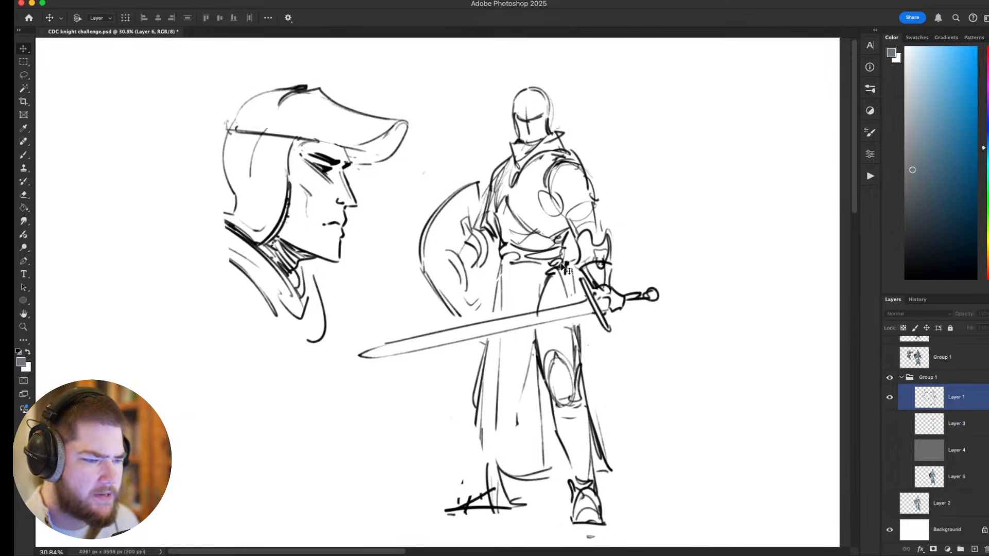
{"action": "left_click", "coordinate": [889, 505]}
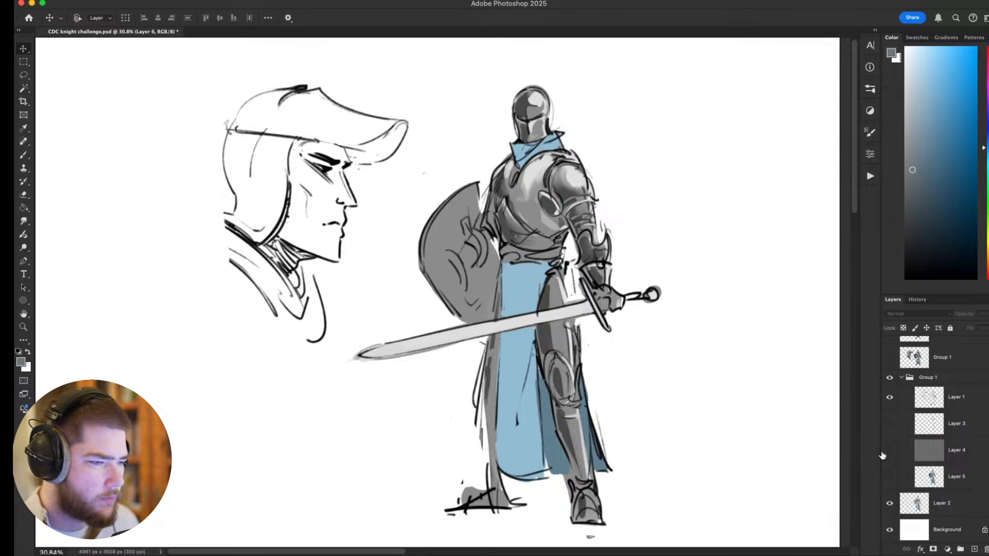
{"action": "left_click", "coordinate": [888, 478]}
{"action": "left_click", "coordinate": [889, 478]}
{"action": "left_click", "coordinate": [890, 478]}
{"action": "left_click", "coordinate": [890, 478]}
{"action": "left_click", "coordinate": [889, 478]}
{"action": "left_click", "coordinate": [890, 478]}
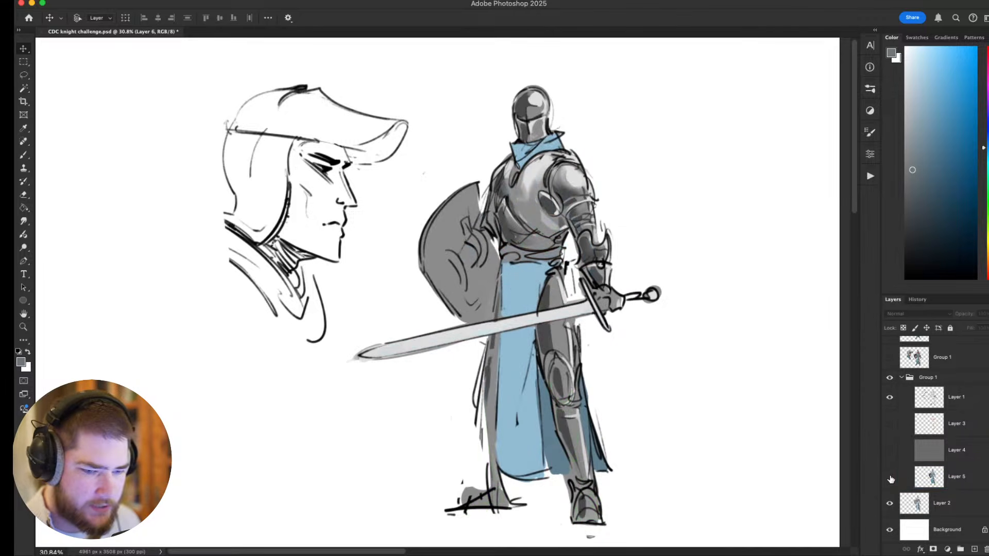
Show the orange armour markings on Layer 3 and the painted colours on Layer 5.
{"action": "left_click", "coordinate": [889, 425]}
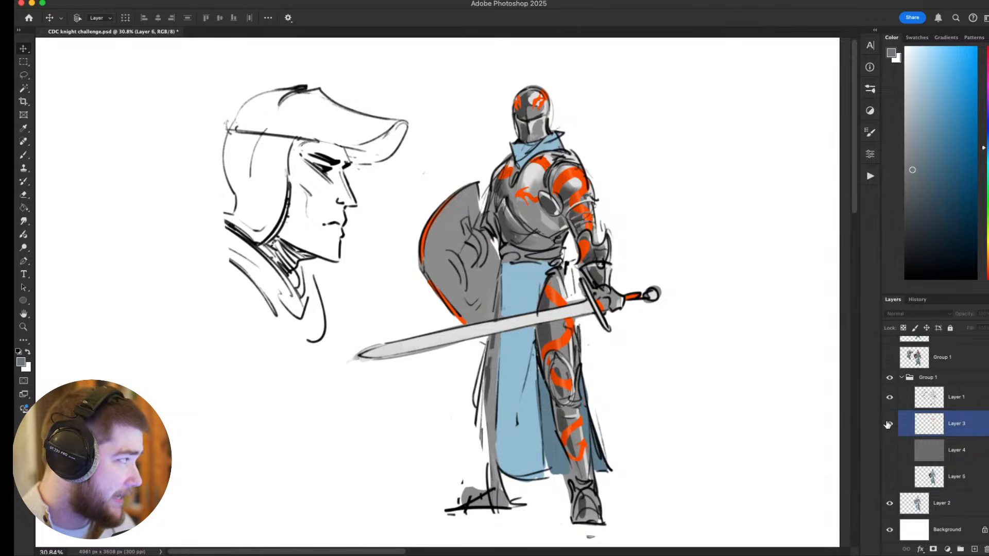
{"action": "left_click", "coordinate": [890, 478]}
{"action": "left_click", "coordinate": [889, 478]}
{"action": "left_click", "coordinate": [889, 477]}
{"action": "left_click", "coordinate": [889, 478]}
{"action": "left_click", "coordinate": [888, 477]}
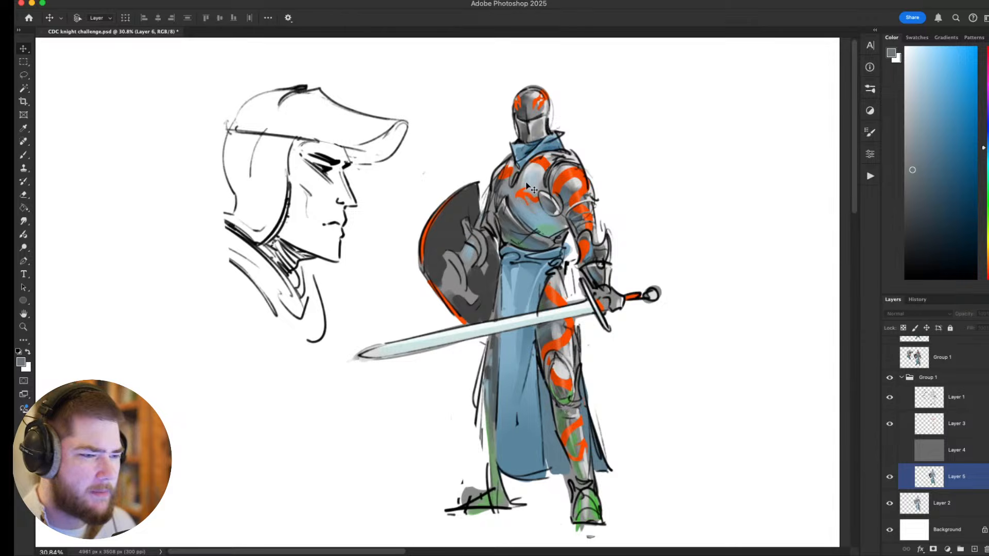
Collapse and hide the Group 1 folder, show the lower merged Group 1 layer, and hide Layer 2.
{"action": "left_click", "coordinate": [901, 377]}
{"action": "left_click", "coordinate": [889, 423]}
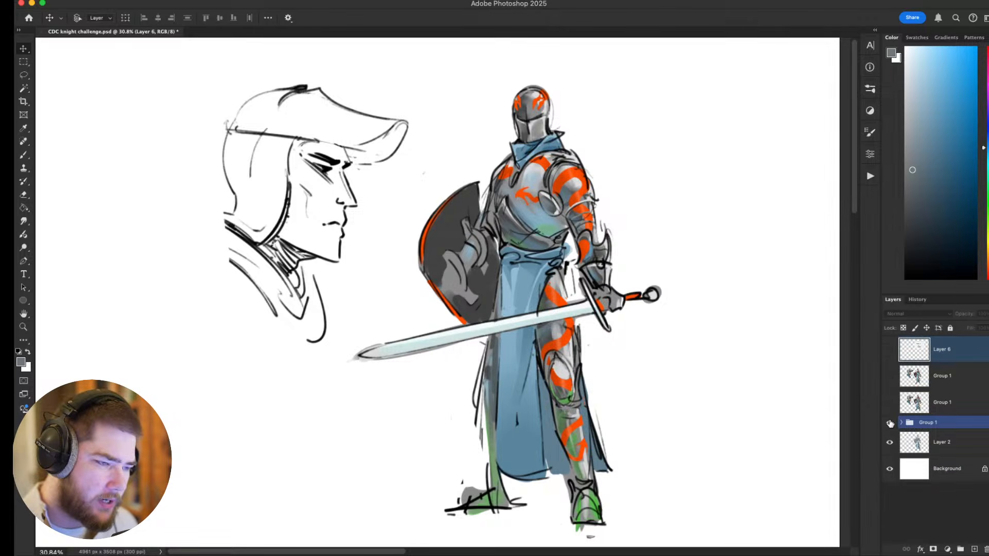
{"action": "left_click", "coordinate": [889, 407]}
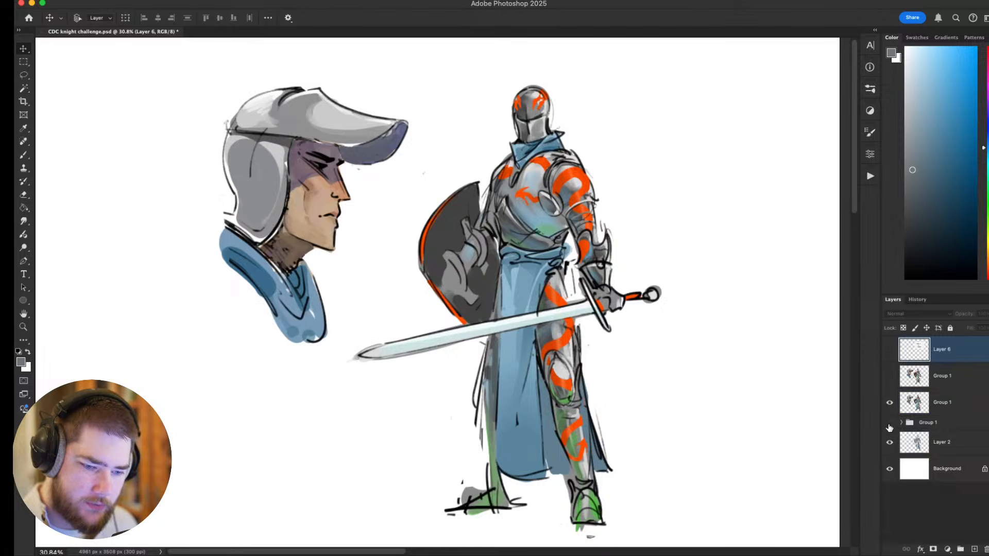
{"action": "left_click", "coordinate": [889, 442]}
{"action": "left_click", "coordinate": [920, 349]}
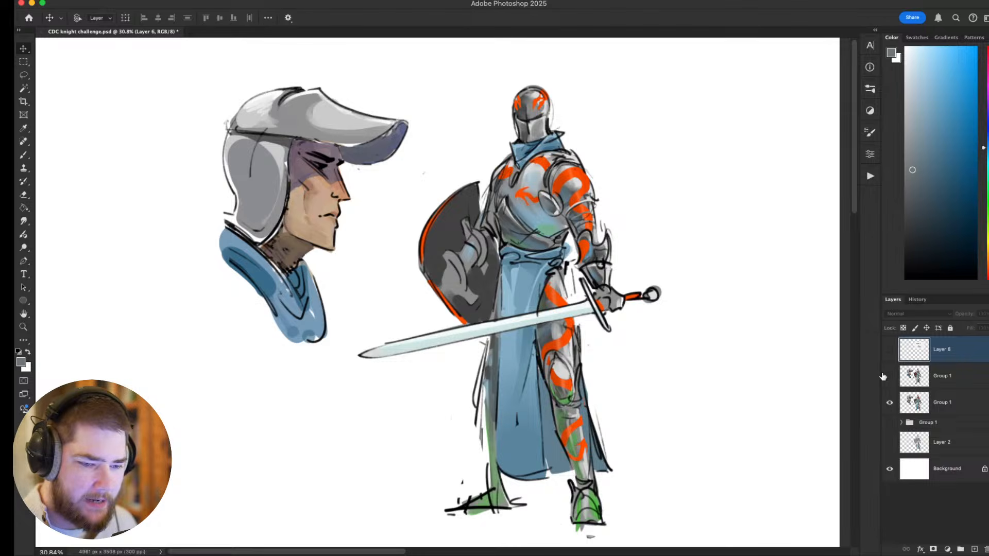
Toggle the upper Group 1 layer to compare the refined painting with the earlier version, and leave it shown.
{"action": "left_click", "coordinate": [889, 377]}
{"action": "left_click", "coordinate": [889, 378]}
{"action": "left_click", "coordinate": [889, 378]}
{"action": "left_click", "coordinate": [889, 380]}
{"action": "left_click", "coordinate": [888, 379]}
{"action": "left_click", "coordinate": [888, 379]}
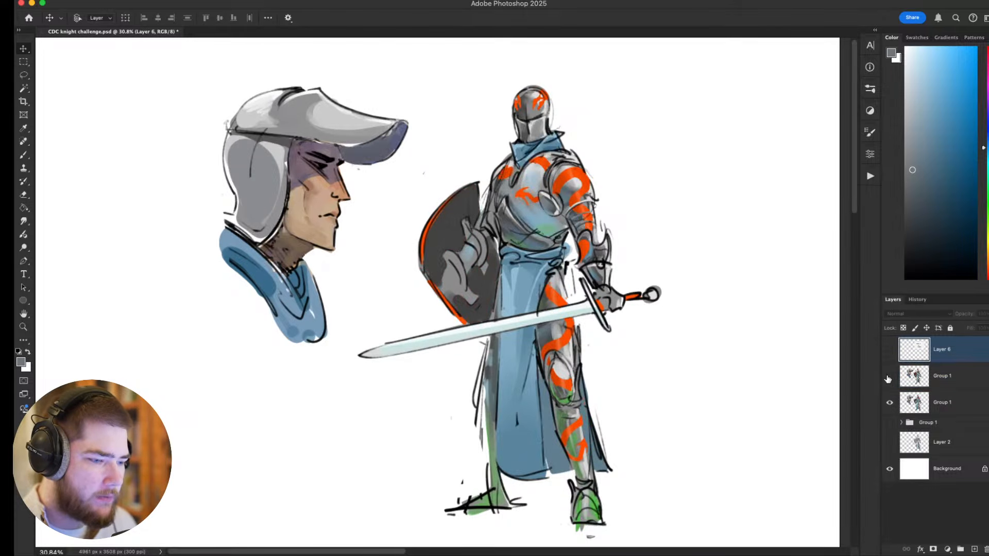
{"action": "left_click", "coordinate": [889, 379]}
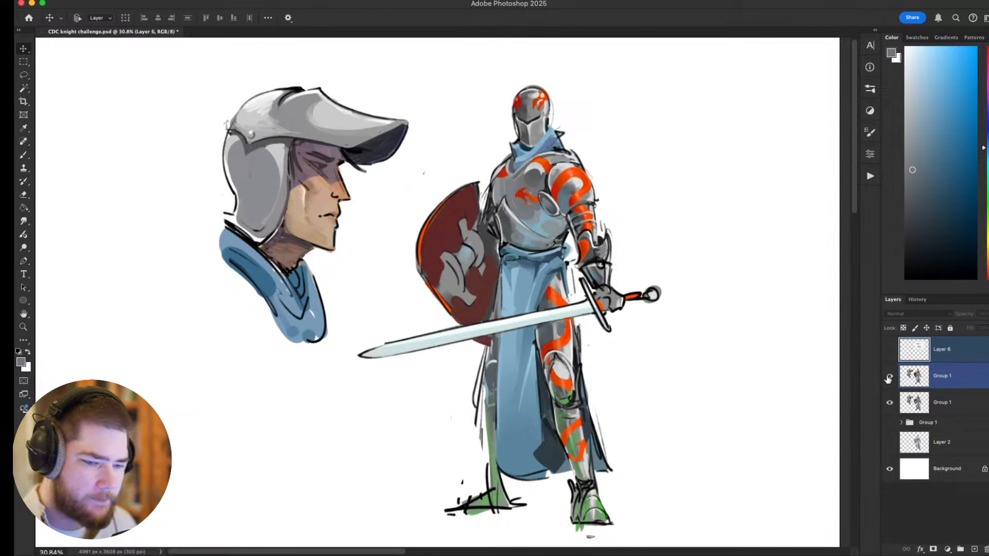
Hide the lower Group 1 layer so only the refined painting shows over the white background.
{"action": "left_click", "coordinate": [889, 405]}
{"action": "left_click", "coordinate": [890, 404]}
{"action": "left_click", "coordinate": [889, 376]}
{"action": "left_click", "coordinate": [890, 402]}
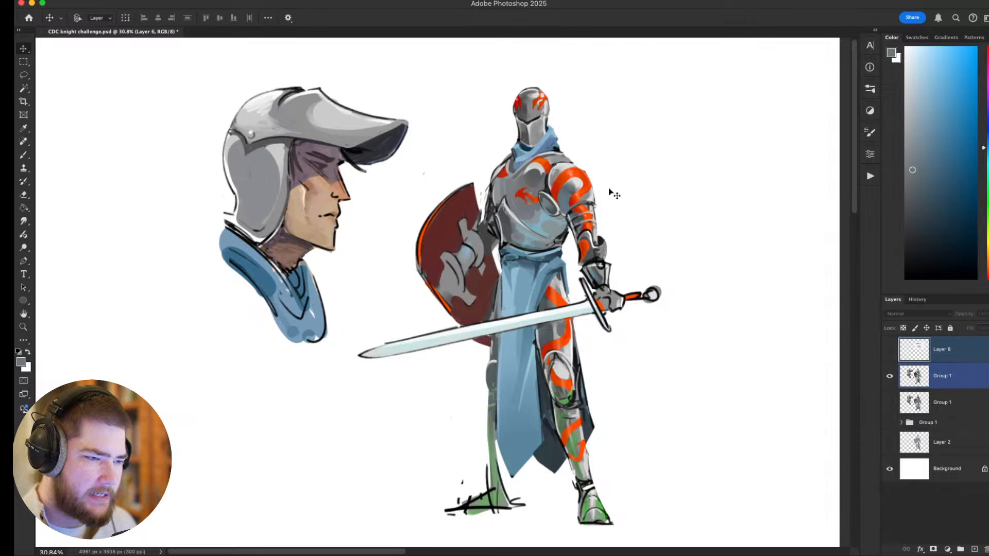
{"action": "scroll", "coordinate": [576, 257], "scroll_direction": "down", "scroll_amount": 8}
{"action": "scroll", "coordinate": [576, 257], "scroll_direction": "up", "scroll_amount": 8}
{"action": "scroll", "coordinate": [576, 257], "scroll_direction": "down", "scroll_amount": 4}
{"action": "scroll", "coordinate": [576, 256], "scroll_direction": "up", "scroll_amount": 3}
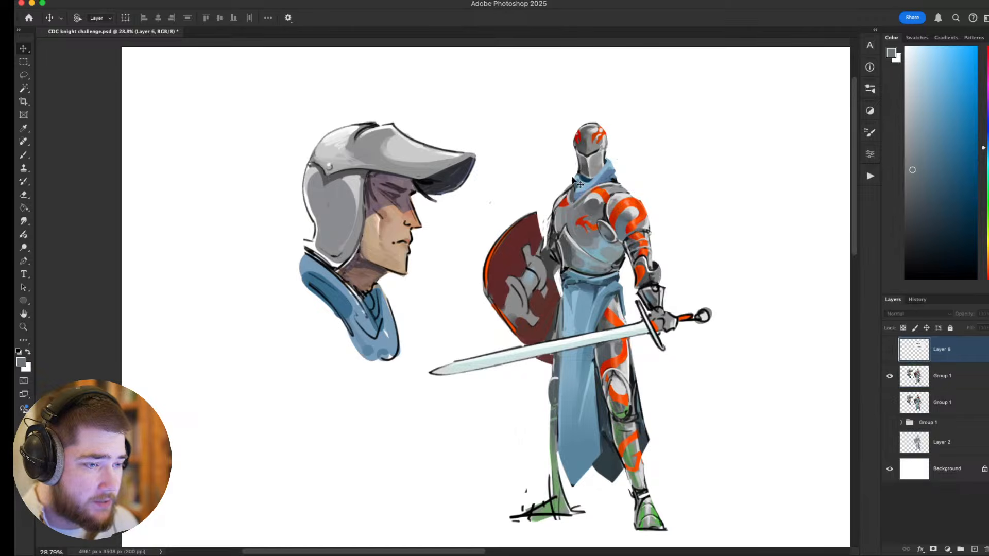
{"action": "left_click_drag", "start_coordinate": [600, 196], "coordinate": [571, 195]}
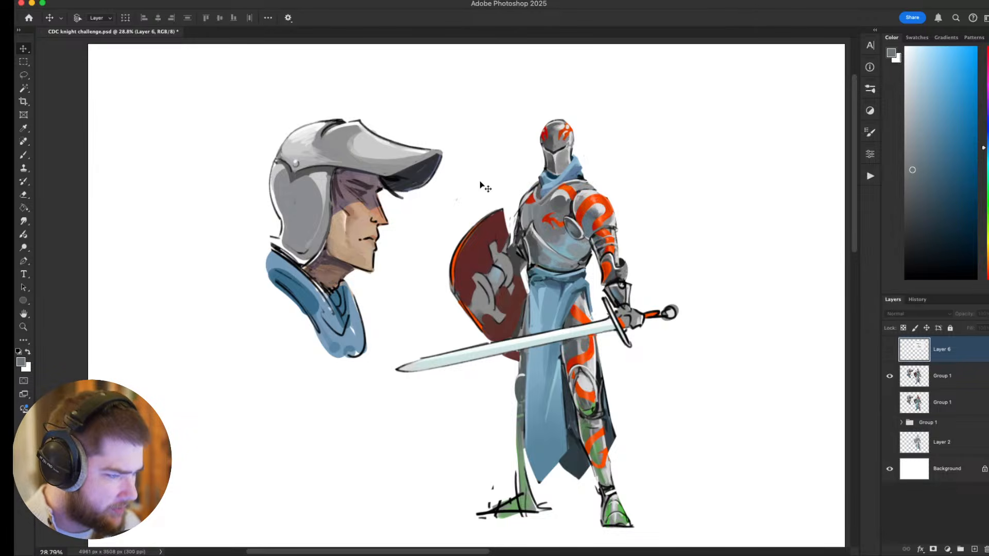
{"action": "key", "text": "super"}
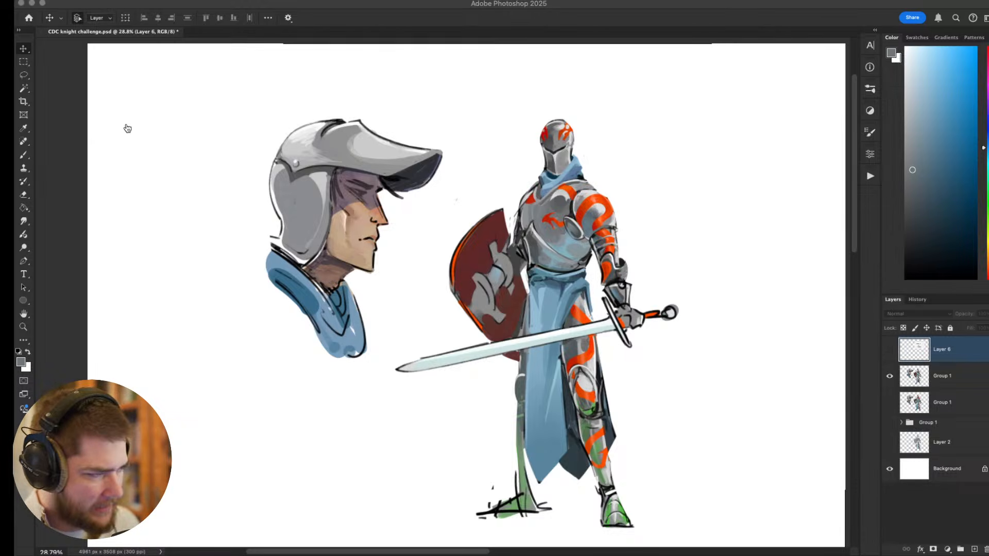
{"action": "left_click", "coordinate": [309, 296], "text": "shift"}
{"action": "key", "text": "super+z"}
{"action": "key", "text": "super+Tab"}
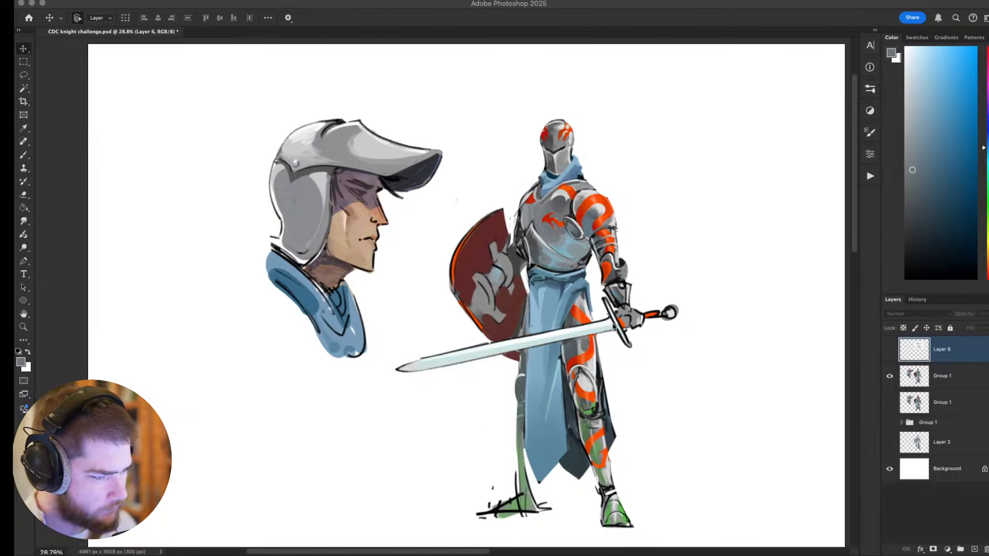
{"action": "key", "text": "super+Tab"}
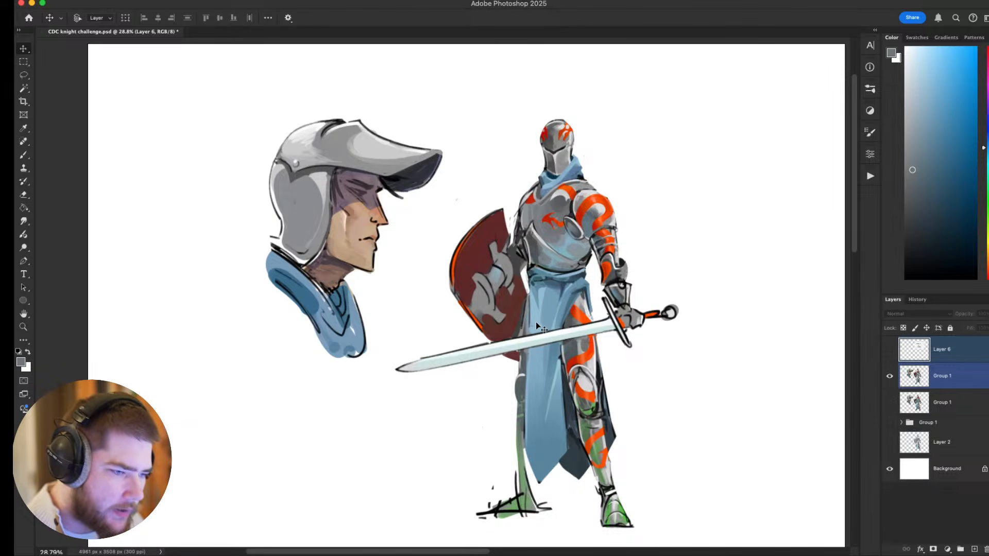
Hide the refined Group 1 painting, add a layer named ' above it, and fill that layer with medium gray.
{"action": "left_click", "coordinate": [948, 367]}
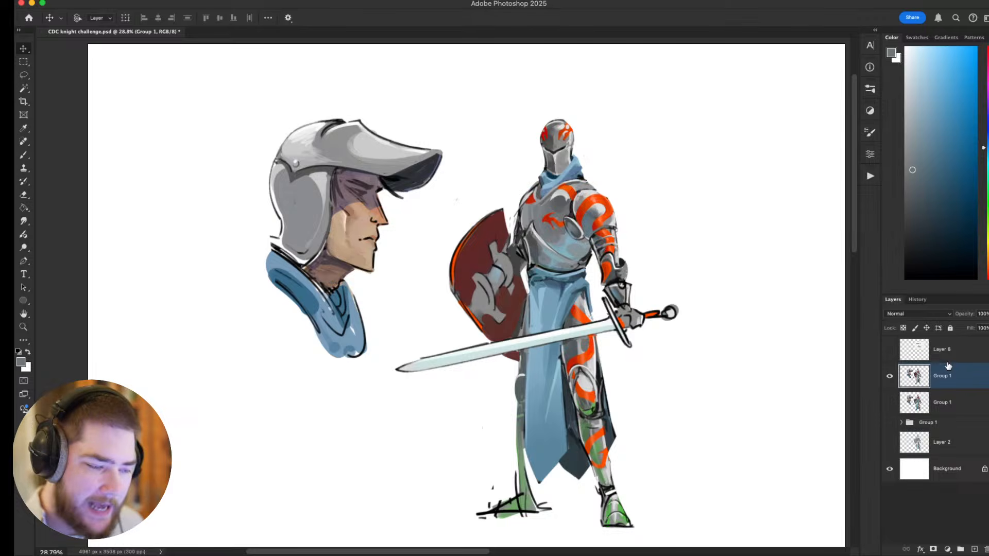
{"action": "left_click", "coordinate": [889, 376]}
{"action": "type", "text": "'"}
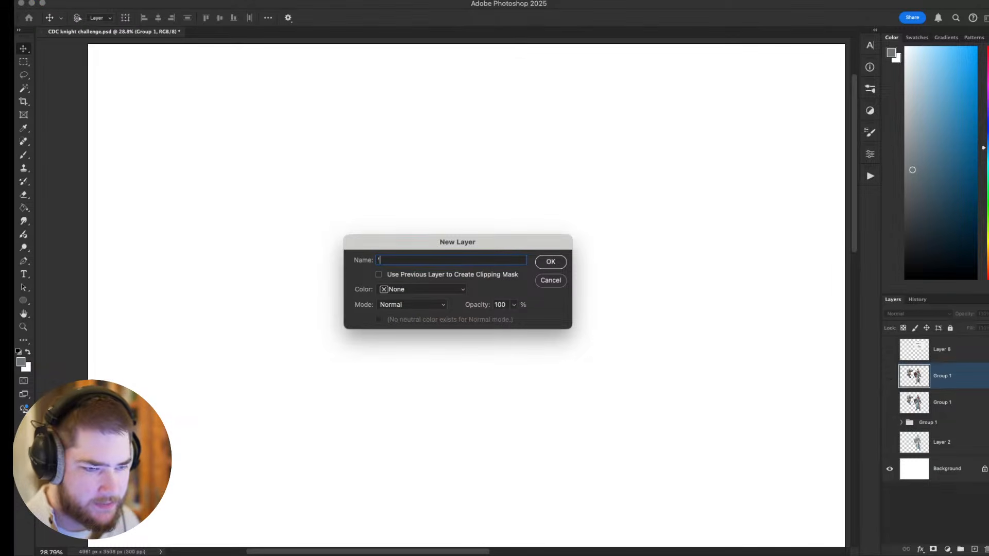
{"action": "key", "text": "Return"}
{"action": "left_click_drag", "start_coordinate": [926, 159], "coordinate": [877, 156]}
{"action": "key", "text": "g"}
{"action": "left_click", "coordinate": [656, 304]}
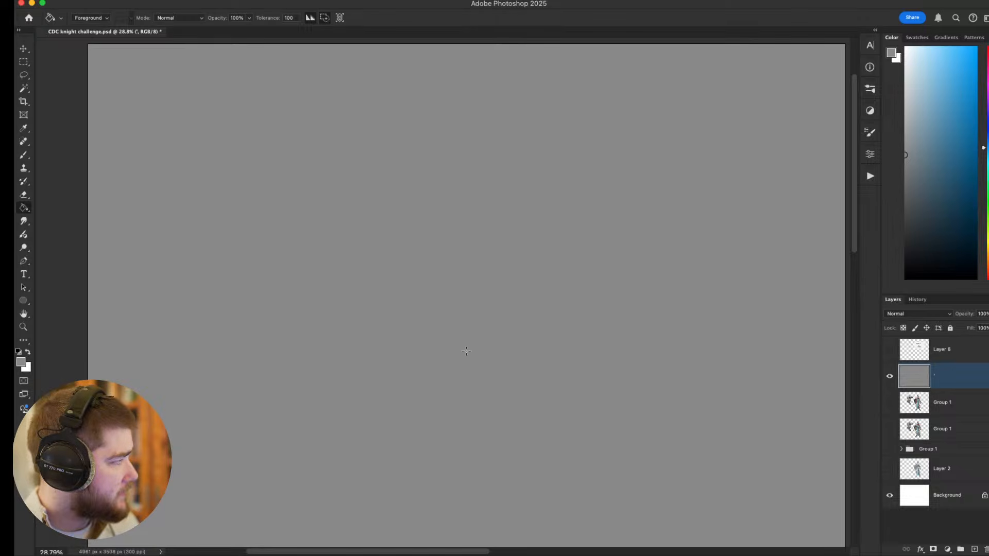
Set the foreground colour to black and add a new empty layer above the gray fill.
{"action": "mouse_move", "coordinate": [673, 339]}
{"action": "left_mouse_down"}
{"action": "mouse_move", "coordinate": [627, 332]}
{"action": "mouse_move", "coordinate": [668, 318]}
{"action": "mouse_move", "coordinate": [662, 330]}
{"action": "left_mouse_up"}
{"action": "left_click_drag", "start_coordinate": [952, 236], "coordinate": [901, 285]}
{"action": "left_click_drag", "start_coordinate": [506, 248], "coordinate": [585, 270]}
{"action": "key", "text": "super+shift+n"}
{"action": "key", "text": "Return"}
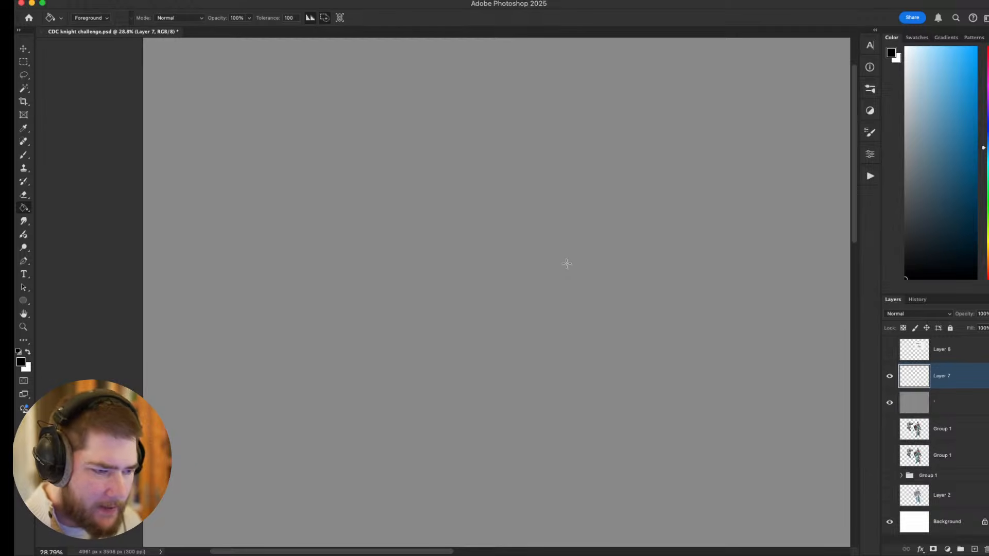
{"action": "key", "text": "b"}
{"action": "mouse_move", "coordinate": [543, 214]}
{"action": "left_mouse_down"}
{"action": "mouse_move", "coordinate": [470, 243]}
{"action": "mouse_move", "coordinate": [495, 304]}
{"action": "left_mouse_up"}
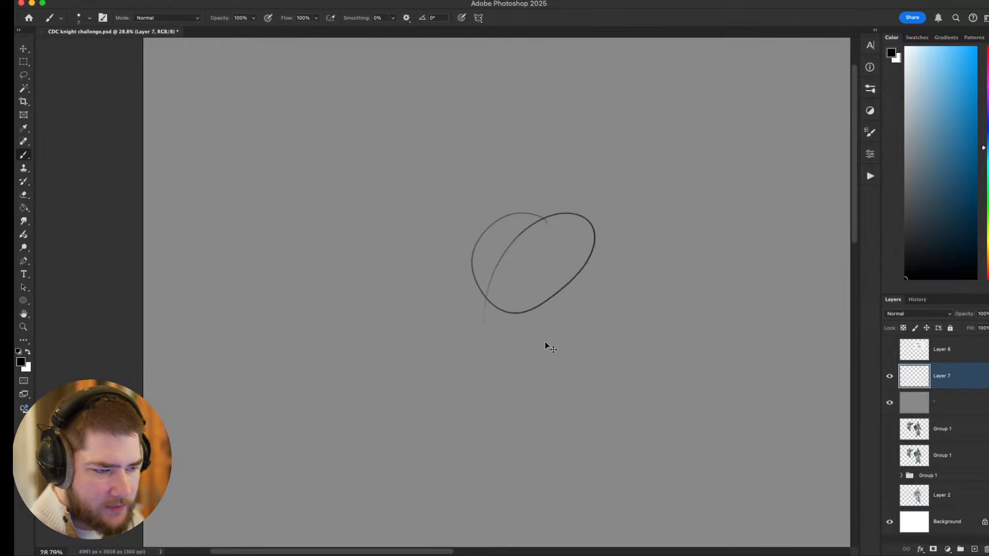
{"action": "key", "text": "super+z"}
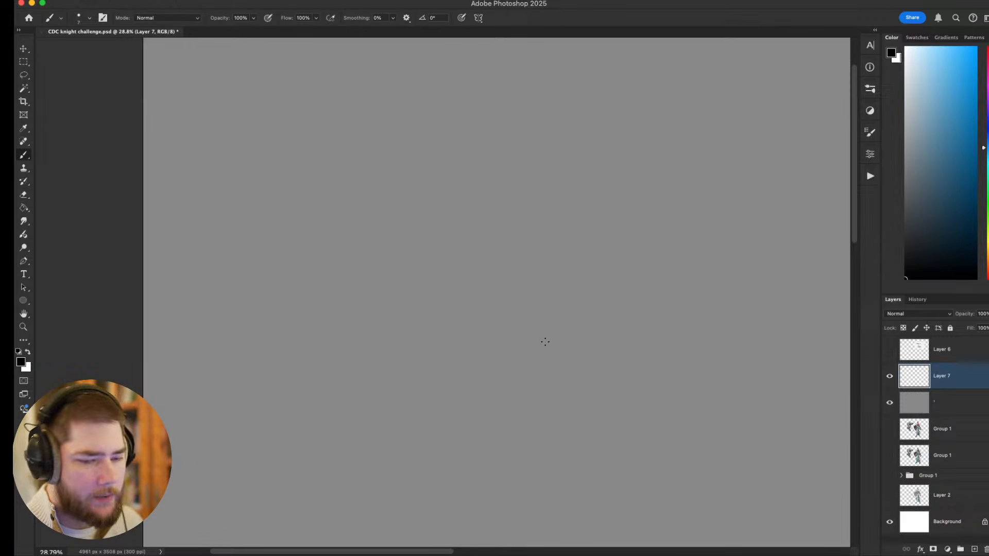
Show the refined Group 1 painting and move its layer directly above the gray fill layer.
{"action": "left_click", "coordinate": [890, 429]}
{"action": "left_click_drag", "start_coordinate": [925, 433], "coordinate": [958, 393]}
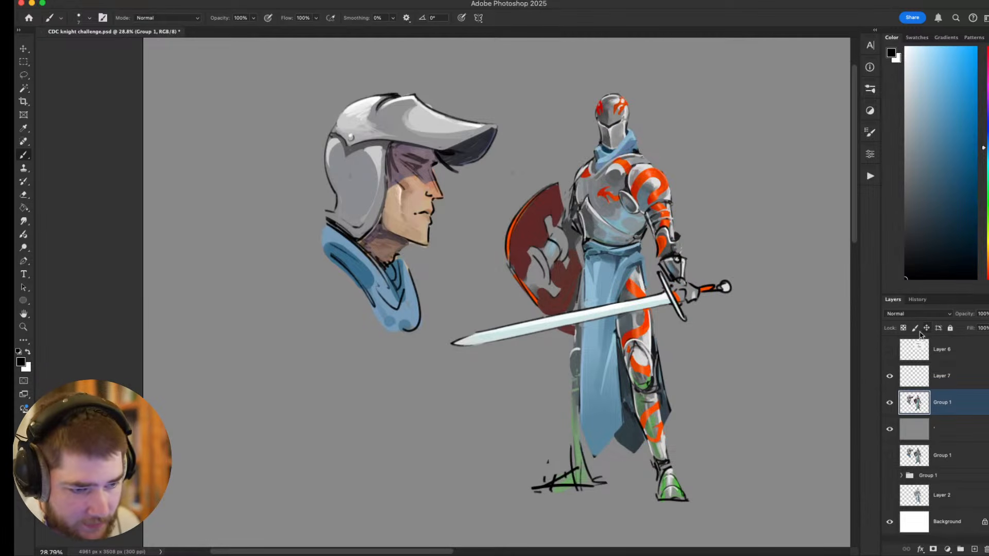
Hide the Group 1 painting and handwrite CHARACTER on Layer 7 over the gray fill.
{"action": "left_click", "coordinate": [889, 404]}
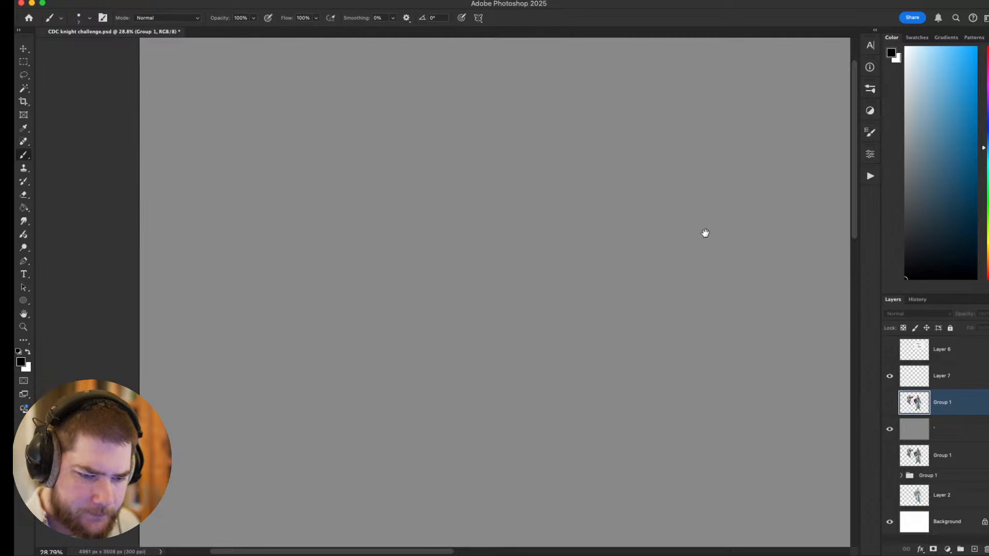
{"action": "left_click", "coordinate": [927, 385]}
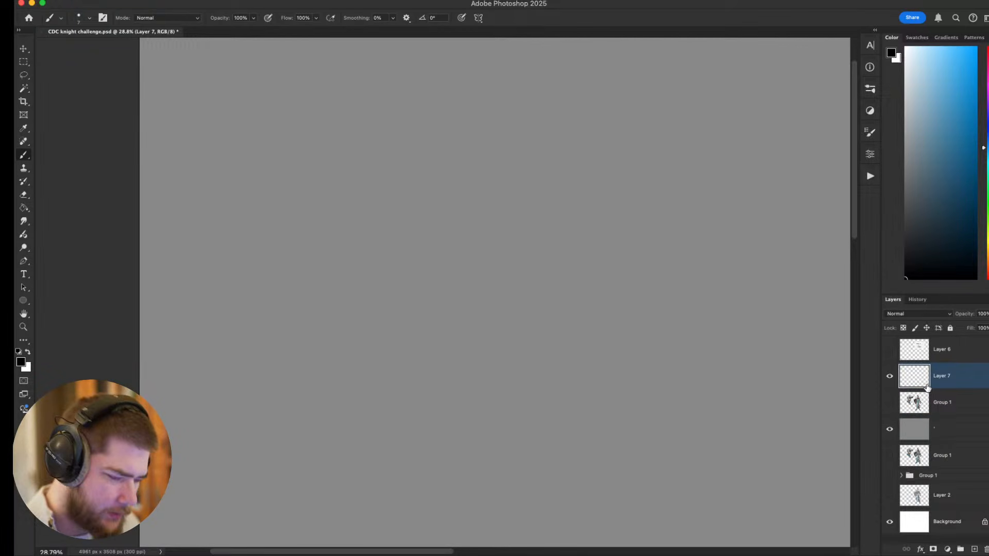
{"action": "mouse_move", "coordinate": [578, 341]}
{"action": "left_mouse_down"}
{"action": "mouse_move", "coordinate": [601, 360]}
{"action": "mouse_move", "coordinate": [616, 345]}
{"action": "mouse_move", "coordinate": [617, 359]}
{"action": "mouse_move", "coordinate": [643, 359]}
{"action": "left_mouse_up"}
{"action": "left_click_drag", "start_coordinate": [645, 348], "coordinate": [652, 346]}
{"action": "left_click_drag", "start_coordinate": [643, 353], "coordinate": [651, 358]}
{"action": "left_click_drag", "start_coordinate": [656, 349], "coordinate": [654, 360]}
{"action": "left_click_drag", "start_coordinate": [653, 348], "coordinate": [688, 352]}
Handwrite DESIGN beneath CHARACTER and draw an oval around both words.
{"action": "left_click_drag", "start_coordinate": [585, 371], "coordinate": [583, 392]}
{"action": "mouse_move", "coordinate": [582, 372]}
{"action": "left_mouse_down"}
{"action": "mouse_move", "coordinate": [583, 390]}
{"action": "mouse_move", "coordinate": [607, 376]}
{"action": "left_mouse_up"}
{"action": "left_click_drag", "start_coordinate": [595, 389], "coordinate": [612, 389]}
{"action": "mouse_move", "coordinate": [627, 377]}
{"action": "left_mouse_down"}
{"action": "mouse_move", "coordinate": [624, 390]}
{"action": "mouse_move", "coordinate": [639, 388]}
{"action": "mouse_move", "coordinate": [623, 403]}
{"action": "left_mouse_up"}
{"action": "left_click_drag", "start_coordinate": [646, 378], "coordinate": [650, 391]}
{"action": "left_click_drag", "start_coordinate": [651, 390], "coordinate": [666, 367]}
{"action": "left_click_drag", "start_coordinate": [774, 281], "coordinate": [710, 264]}
{"action": "mouse_move", "coordinate": [627, 318]}
{"action": "left_mouse_down"}
{"action": "mouse_move", "coordinate": [631, 375]}
{"action": "mouse_move", "coordinate": [644, 330]}
{"action": "mouse_move", "coordinate": [611, 313]}
{"action": "mouse_move", "coordinate": [551, 309]}
{"action": "left_mouse_up"}
{"action": "key", "text": "super+z"}
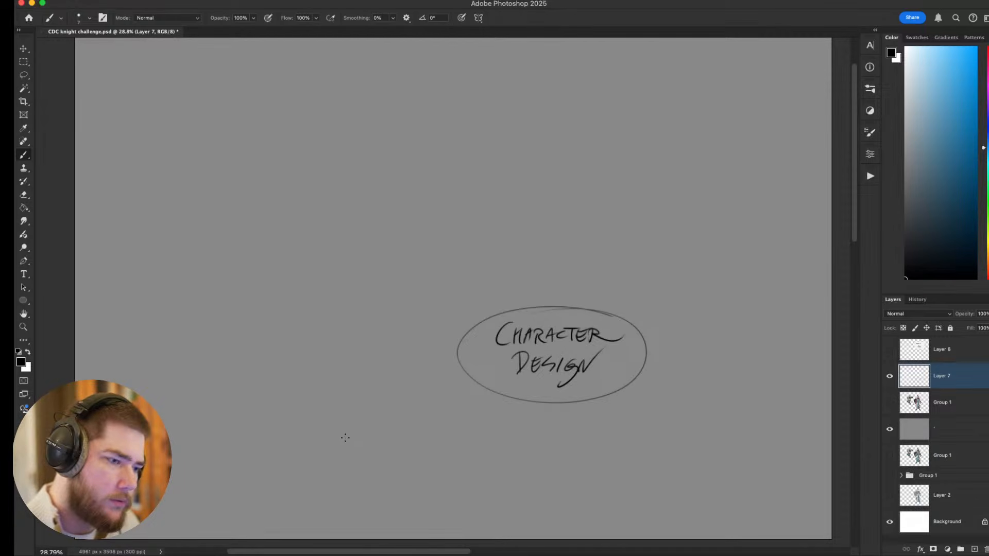
Handwrite PURPOSE well above the CHARACTER DESIGN oval, leaving the word without an underline.
{"action": "left_click_drag", "start_coordinate": [519, 135], "coordinate": [520, 153]}
{"action": "mouse_move", "coordinate": [515, 135]}
{"action": "left_mouse_down"}
{"action": "mouse_move", "coordinate": [525, 144]}
{"action": "mouse_move", "coordinate": [537, 143]}
{"action": "mouse_move", "coordinate": [535, 153]}
{"action": "mouse_move", "coordinate": [540, 142]}
{"action": "mouse_move", "coordinate": [555, 151]}
{"action": "mouse_move", "coordinate": [549, 141]}
{"action": "mouse_move", "coordinate": [588, 137]}
{"action": "left_mouse_up"}
{"action": "left_click_drag", "start_coordinate": [579, 144], "coordinate": [591, 136]}
{"action": "key", "text": "super+z"}
{"action": "key", "text": "super+z"}
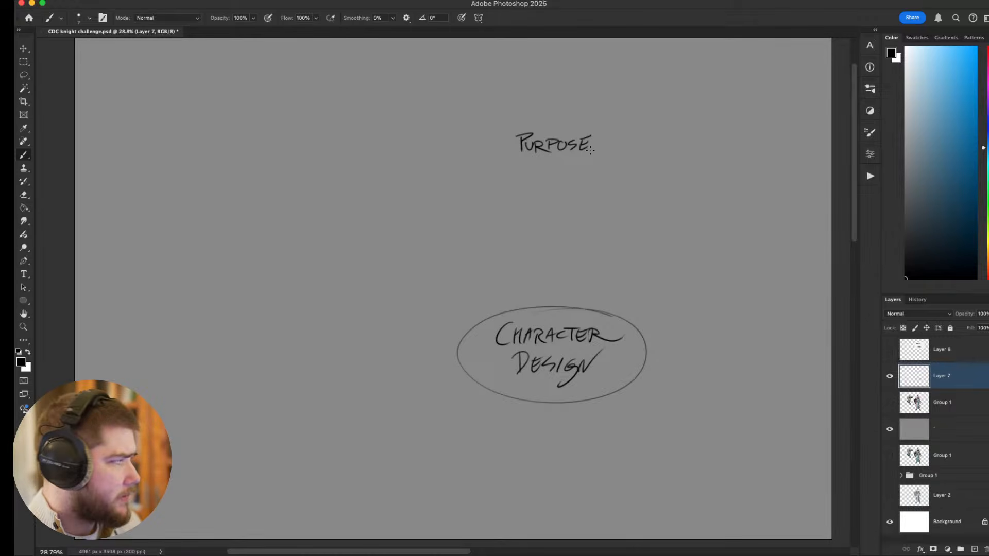
{"action": "left_click_drag", "start_coordinate": [613, 146], "coordinate": [605, 152]}
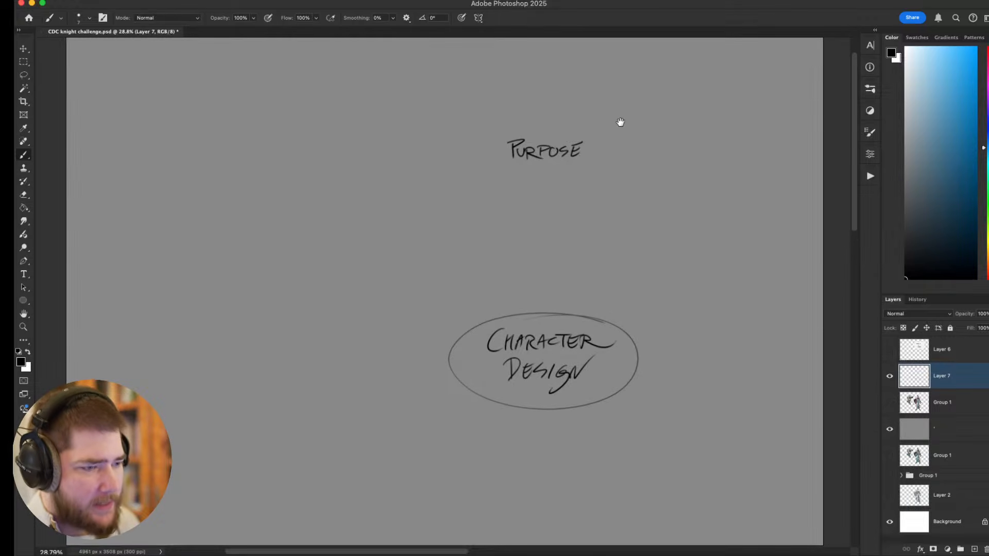
{"action": "left_click_drag", "start_coordinate": [493, 167], "coordinate": [593, 161]}
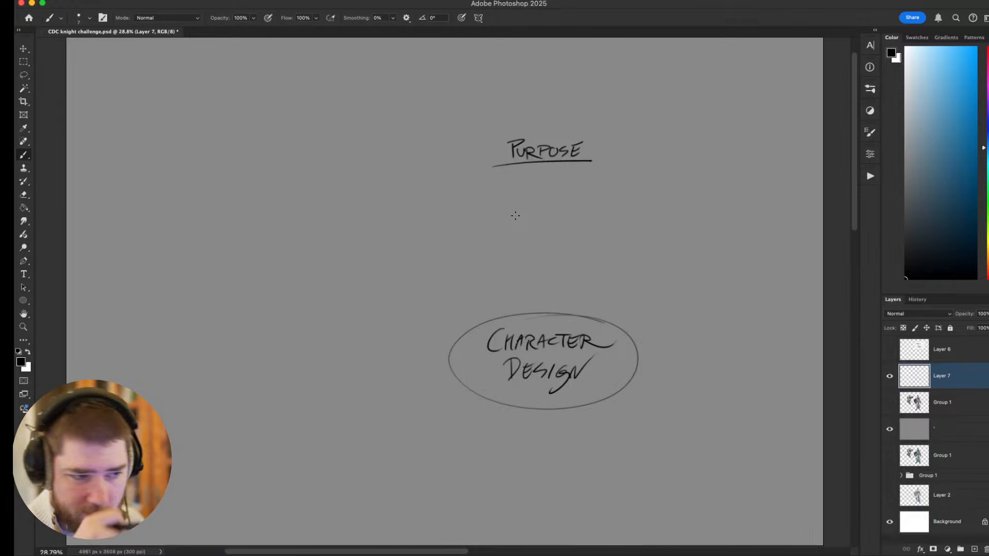
{"action": "key", "text": "super+z"}
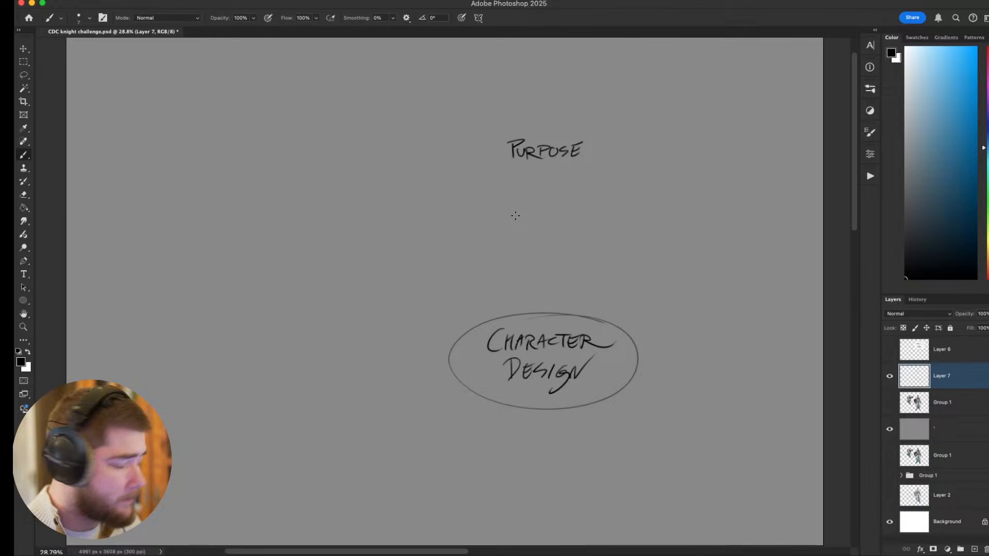
Handwrite & STORY and (NARRATIVE) beneath the word PURPOSE.
{"action": "mouse_move", "coordinate": [505, 169]}
{"action": "left_mouse_down"}
{"action": "mouse_move", "coordinate": [605, 163]}
{"action": "mouse_move", "coordinate": [532, 174]}
{"action": "mouse_move", "coordinate": [521, 182]}
{"action": "mouse_move", "coordinate": [559, 193]}
{"action": "mouse_move", "coordinate": [552, 205]}
{"action": "mouse_move", "coordinate": [502, 216]}
{"action": "mouse_move", "coordinate": [533, 203]}
{"action": "mouse_move", "coordinate": [569, 212]}
{"action": "mouse_move", "coordinate": [571, 203]}
{"action": "left_mouse_up"}
{"action": "key", "text": "super+z"}
{"action": "left_click_drag", "start_coordinate": [574, 203], "coordinate": [570, 221]}
{"action": "key", "text": "super+z"}
{"action": "mouse_move", "coordinate": [605, 307]}
{"action": "left_mouse_down"}
{"action": "mouse_move", "coordinate": [658, 262]}
{"action": "mouse_move", "coordinate": [585, 296]}
{"action": "left_mouse_up"}
{"action": "key", "text": "super+z"}
{"action": "left_click_drag", "start_coordinate": [501, 208], "coordinate": [577, 203]}
{"action": "key", "text": "super+z"}
{"action": "key", "text": "super+z"}
{"action": "key", "text": "super+z"}
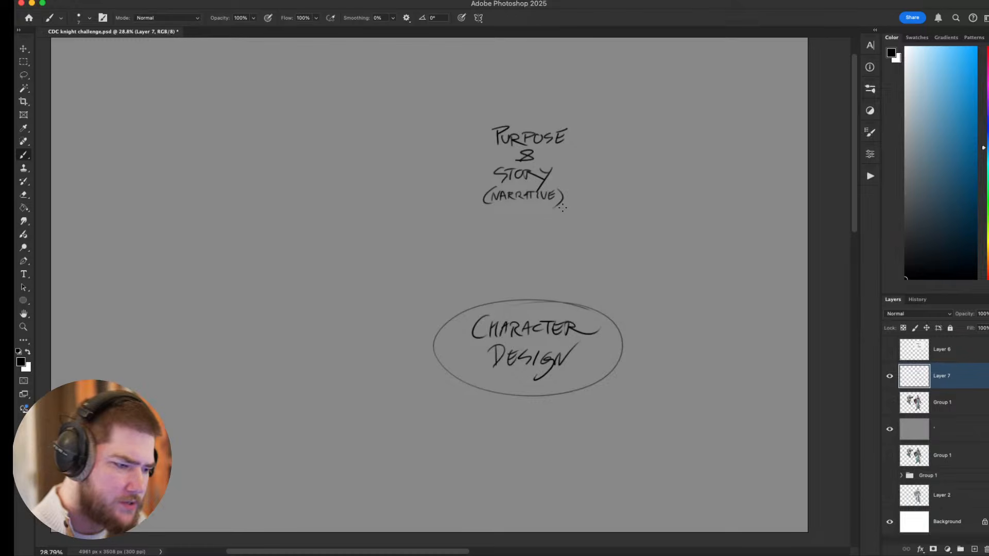
Draw a question mark beside PURPOSE & STORY and a straight arrow from (NARRATIVE) down to the CHARACTER DESIGN oval.
{"action": "scroll", "coordinate": [607, 318], "scroll_direction": "up", "scroll_amount": 2}
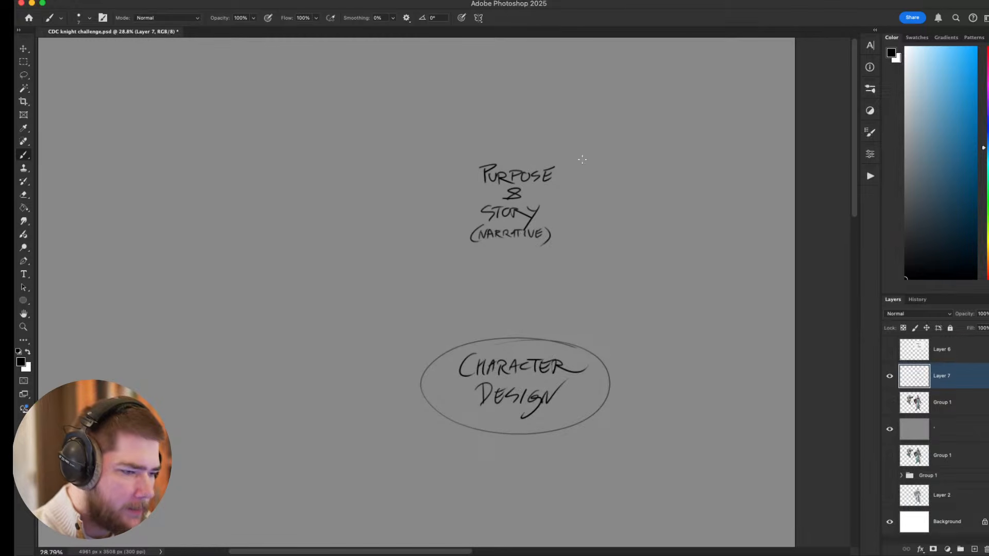
{"action": "mouse_move", "coordinate": [567, 179]}
{"action": "left_mouse_down"}
{"action": "mouse_move", "coordinate": [576, 176]}
{"action": "mouse_move", "coordinate": [571, 196]}
{"action": "left_mouse_up"}
{"action": "left_click", "coordinate": [572, 206]}
{"action": "left_click_drag", "start_coordinate": [689, 301], "coordinate": [678, 305]}
{"action": "mouse_move", "coordinate": [499, 255]}
{"action": "left_mouse_down"}
{"action": "mouse_move", "coordinate": [499, 337]}
{"action": "mouse_move", "coordinate": [508, 327]}
{"action": "left_mouse_up"}
{"action": "key", "text": "super+z"}
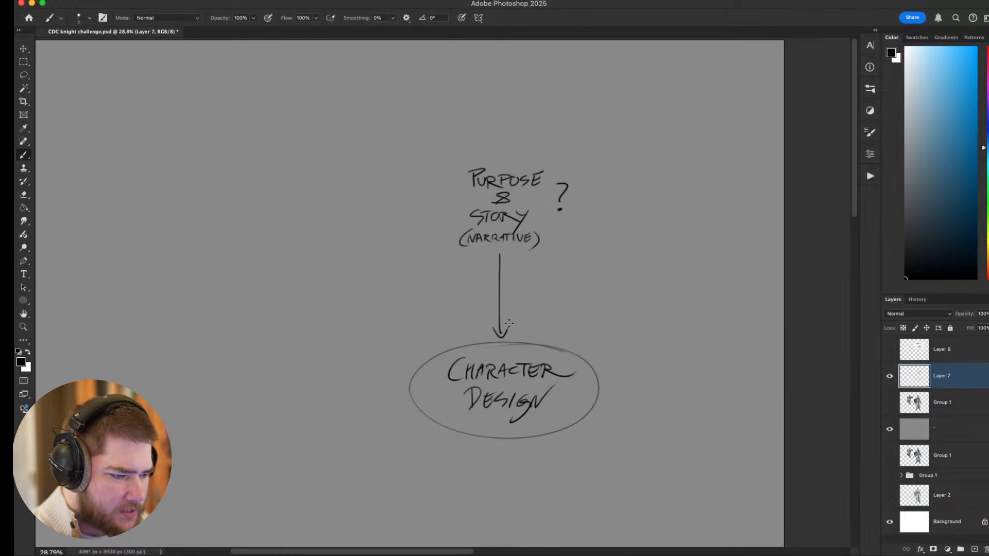
{"action": "left_click_drag", "start_coordinate": [582, 265], "coordinate": [547, 265]}
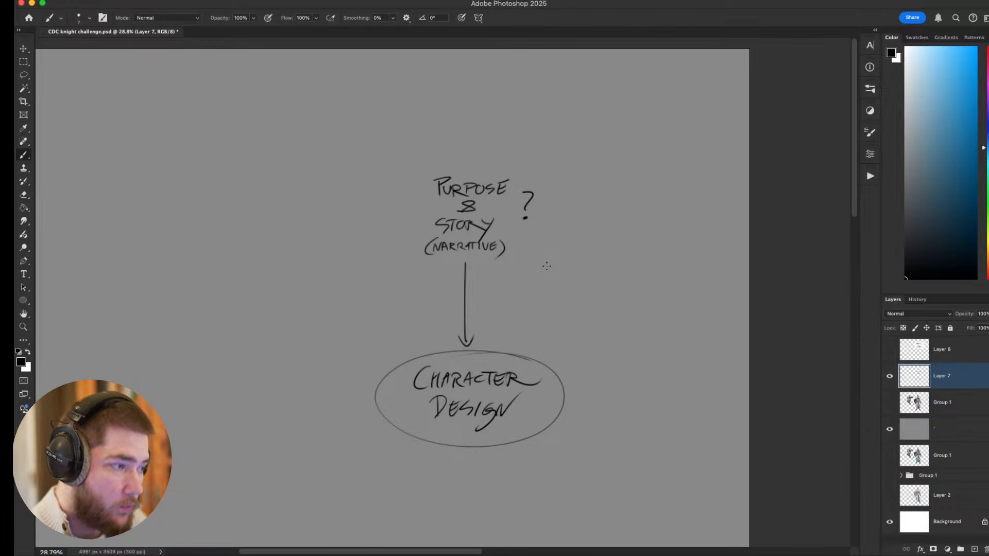
Handwrite How? to the right below (NARRATIVE), linked by a curved arrow from the story notes and another to the oval.
{"action": "mouse_move", "coordinate": [525, 239]}
{"action": "left_mouse_down"}
{"action": "mouse_move", "coordinate": [550, 267]}
{"action": "mouse_move", "coordinate": [559, 259]}
{"action": "mouse_move", "coordinate": [545, 284]}
{"action": "mouse_move", "coordinate": [551, 277]}
{"action": "left_mouse_up"}
{"action": "key", "text": "super+z"}
{"action": "mouse_move", "coordinate": [551, 272]}
{"action": "left_mouse_down"}
{"action": "mouse_move", "coordinate": [551, 284]}
{"action": "mouse_move", "coordinate": [557, 277]}
{"action": "left_mouse_up"}
{"action": "mouse_move", "coordinate": [561, 277]}
{"action": "left_mouse_down"}
{"action": "mouse_move", "coordinate": [583, 281]}
{"action": "mouse_move", "coordinate": [540, 334]}
{"action": "left_mouse_up"}
{"action": "key", "text": "super+z"}
{"action": "left_click_drag", "start_coordinate": [557, 295], "coordinate": [534, 341]}
{"action": "mouse_move", "coordinate": [532, 332]}
{"action": "left_mouse_down"}
{"action": "mouse_move", "coordinate": [544, 336]}
{"action": "mouse_move", "coordinate": [533, 342]}
{"action": "mouse_move", "coordinate": [543, 338]}
{"action": "left_mouse_up"}
{"action": "key", "text": "super+z"}
{"action": "key", "text": "super+z"}
{"action": "mouse_move", "coordinate": [598, 305]}
{"action": "left_mouse_down"}
{"action": "mouse_move", "coordinate": [642, 227]}
{"action": "mouse_move", "coordinate": [602, 314]}
{"action": "left_mouse_up"}
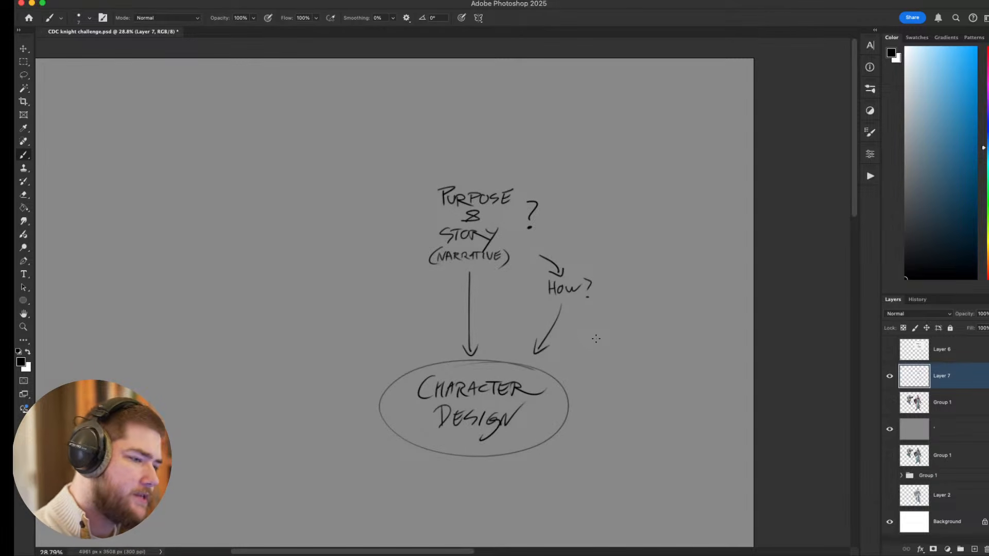
Handwrite MOTIVE to the upper left of the word PURPOSE.
{"action": "left_click_drag", "start_coordinate": [396, 164], "coordinate": [427, 211]}
{"action": "key", "text": "super+z"}
{"action": "mouse_move", "coordinate": [378, 145]}
{"action": "left_mouse_down"}
{"action": "mouse_move", "coordinate": [378, 160]}
{"action": "mouse_move", "coordinate": [396, 149]}
{"action": "mouse_move", "coordinate": [400, 158]}
{"action": "left_mouse_up"}
{"action": "mouse_move", "coordinate": [396, 149]}
{"action": "left_mouse_down"}
{"action": "mouse_move", "coordinate": [407, 147]}
{"action": "mouse_move", "coordinate": [406, 158]}
{"action": "mouse_move", "coordinate": [421, 149]}
{"action": "mouse_move", "coordinate": [424, 159]}
{"action": "left_mouse_up"}
{"action": "key", "text": "super+z"}
{"action": "left_click_drag", "start_coordinate": [424, 159], "coordinate": [428, 152]}
{"action": "left_click_drag", "start_coordinate": [424, 148], "coordinate": [430, 147]}
Shorten MOTIVE to MOTIV by undoing its final E, and draw a curved arrow from it to PURPOSE.
{"action": "mouse_move", "coordinate": [398, 168]}
{"action": "left_mouse_down"}
{"action": "mouse_move", "coordinate": [401, 182]}
{"action": "mouse_move", "coordinate": [423, 189]}
{"action": "left_mouse_up"}
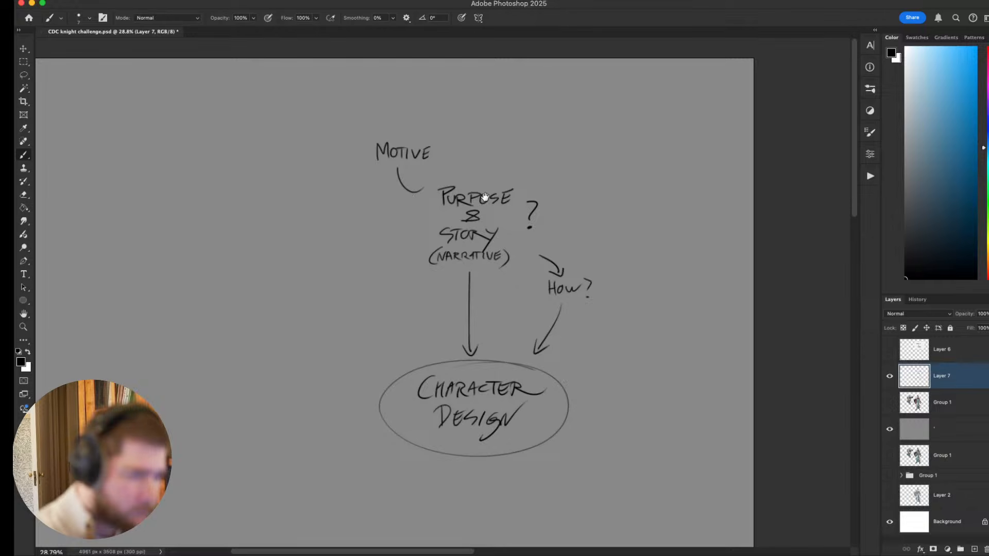
{"action": "scroll", "coordinate": [479, 185], "scroll_direction": "down", "scroll_amount": 2}
{"action": "scroll", "coordinate": [474, 172], "scroll_direction": "up", "scroll_amount": 5}
{"action": "key", "text": "super+z"}
{"action": "key", "text": "super+z"}
{"action": "key", "text": "super+z"}
{"action": "key", "text": "super+z"}
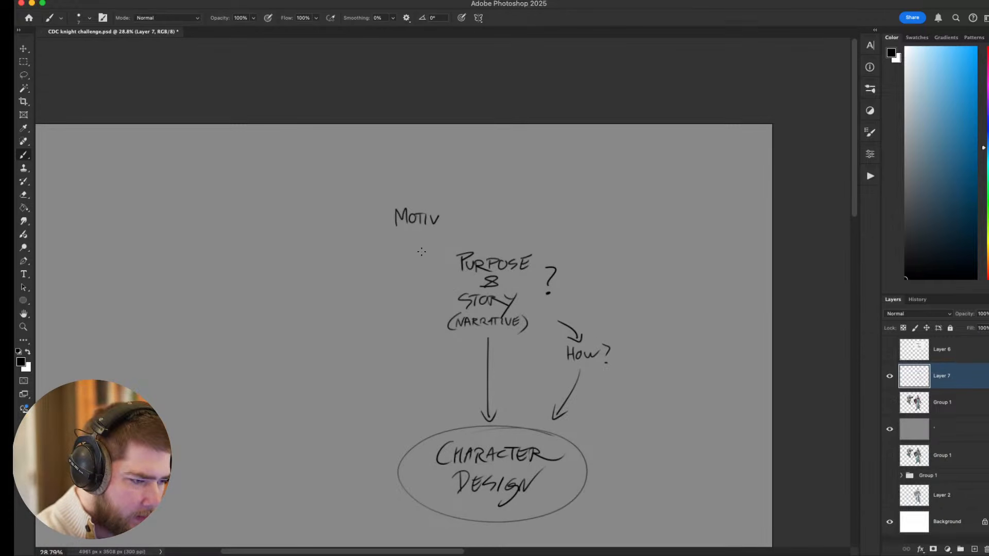
{"action": "left_click_drag", "start_coordinate": [417, 232], "coordinate": [434, 261]}
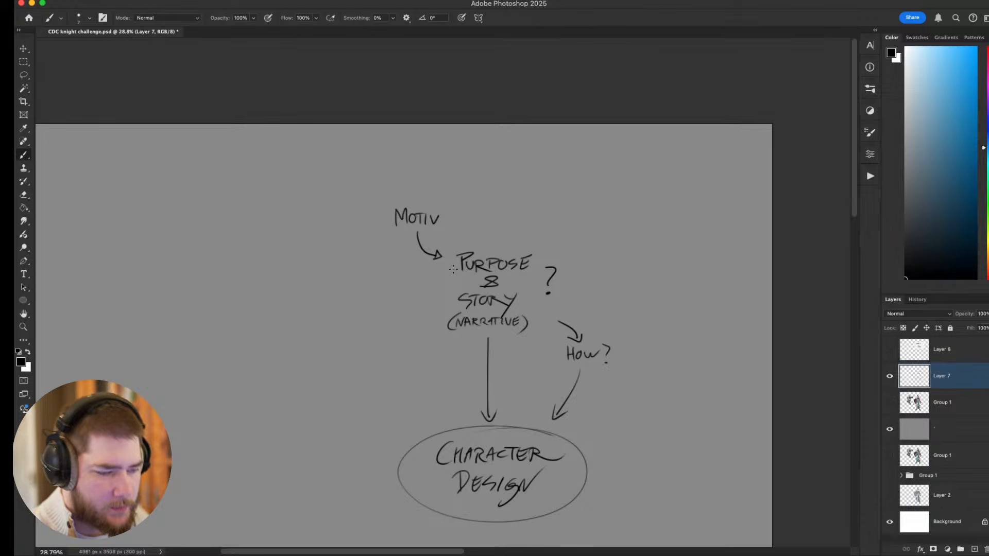
Draw a short vertical line below the CHARACTER DESIGN oval with a smiley face beneath it.
{"action": "scroll", "coordinate": [494, 176], "scroll_direction": "down", "scroll_amount": 3}
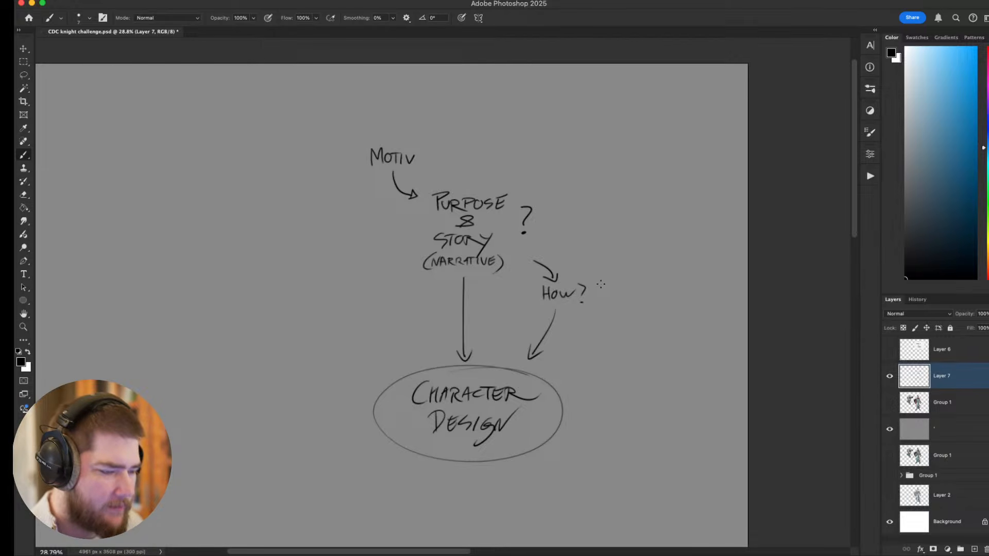
{"action": "scroll", "coordinate": [601, 284], "scroll_direction": "down", "scroll_amount": 3}
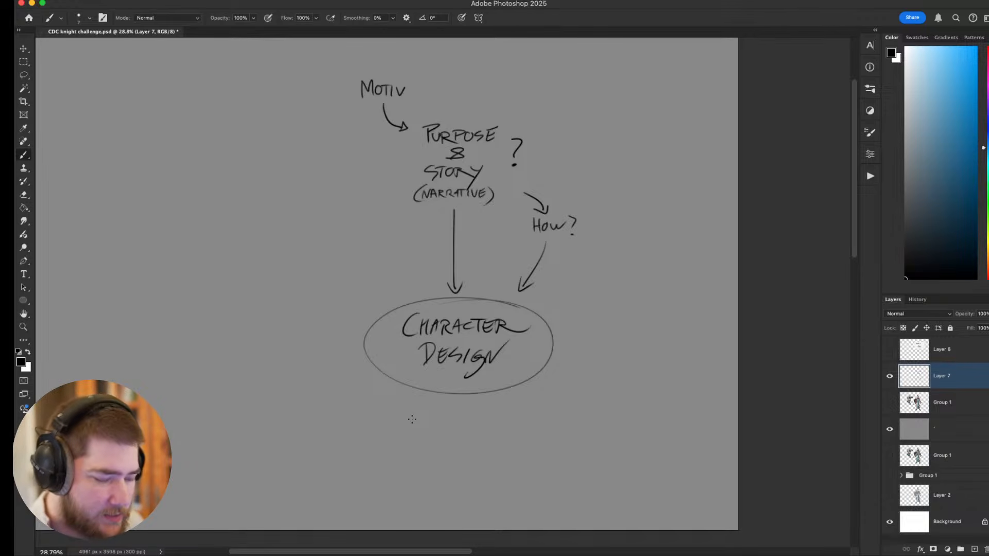
{"action": "scroll", "coordinate": [634, 334], "scroll_direction": "down", "scroll_amount": 2}
{"action": "scroll", "coordinate": [635, 333], "scroll_direction": "left", "scroll_amount": 1}
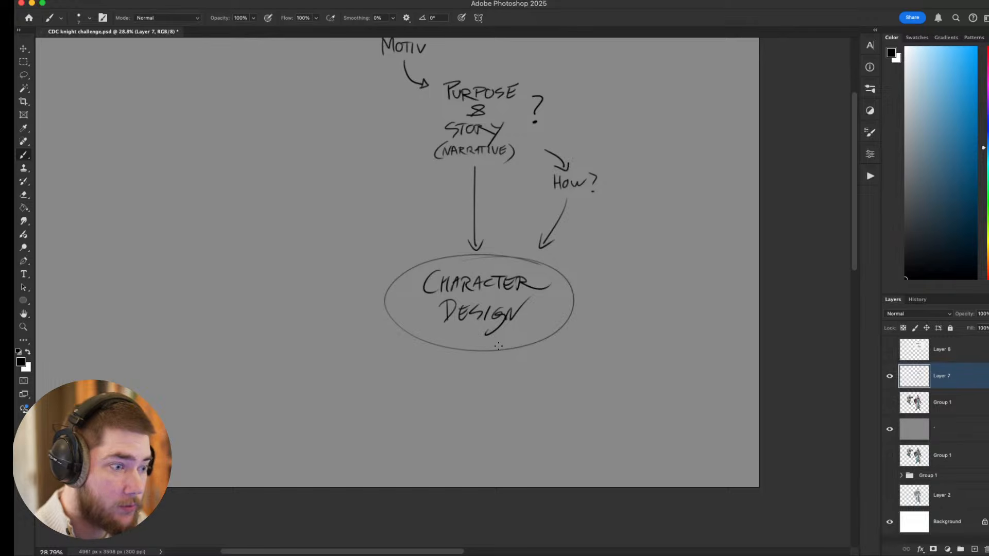
{"action": "mouse_move", "coordinate": [474, 361]}
{"action": "left_mouse_down"}
{"action": "mouse_move", "coordinate": [479, 378]}
{"action": "mouse_move", "coordinate": [464, 404]}
{"action": "mouse_move", "coordinate": [476, 394]}
{"action": "mouse_move", "coordinate": [488, 412]}
{"action": "left_mouse_up"}
{"action": "key", "text": "ctrl+z"}
{"action": "key", "text": "ctrl+z"}
{"action": "key", "text": "ctrl+z"}
{"action": "left_click", "coordinate": [484, 408]}
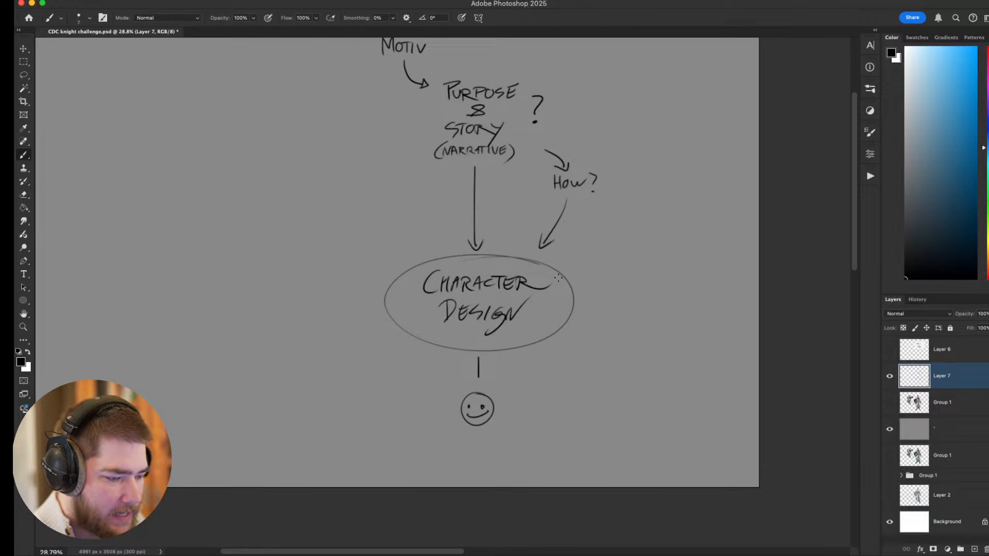
Handwrite AUDIENCE between the short vertical line and the smiley face.
{"action": "left_click_drag", "start_coordinate": [447, 396], "coordinate": [453, 394]}
{"action": "left_click_drag", "start_coordinate": [454, 389], "coordinate": [462, 396]}
{"action": "left_click_drag", "start_coordinate": [470, 388], "coordinate": [501, 393]}
{"action": "left_click_drag", "start_coordinate": [506, 385], "coordinate": [511, 392]}
{"action": "left_click_drag", "start_coordinate": [506, 389], "coordinate": [512, 388]}
{"action": "left_click_drag", "start_coordinate": [507, 385], "coordinate": [514, 383]}
{"action": "left_click_drag", "start_coordinate": [619, 390], "coordinate": [600, 399]}
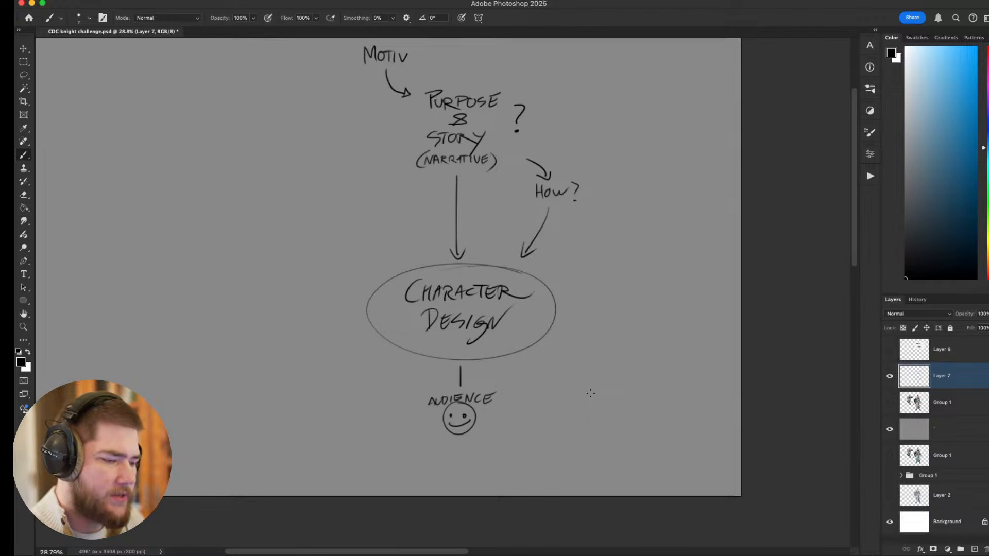
Lasso AUDIENCE and the smiley face, move them down, and give the line below the oval an arrowhead.
{"action": "left_click_drag", "start_coordinate": [638, 393], "coordinate": [580, 314]}
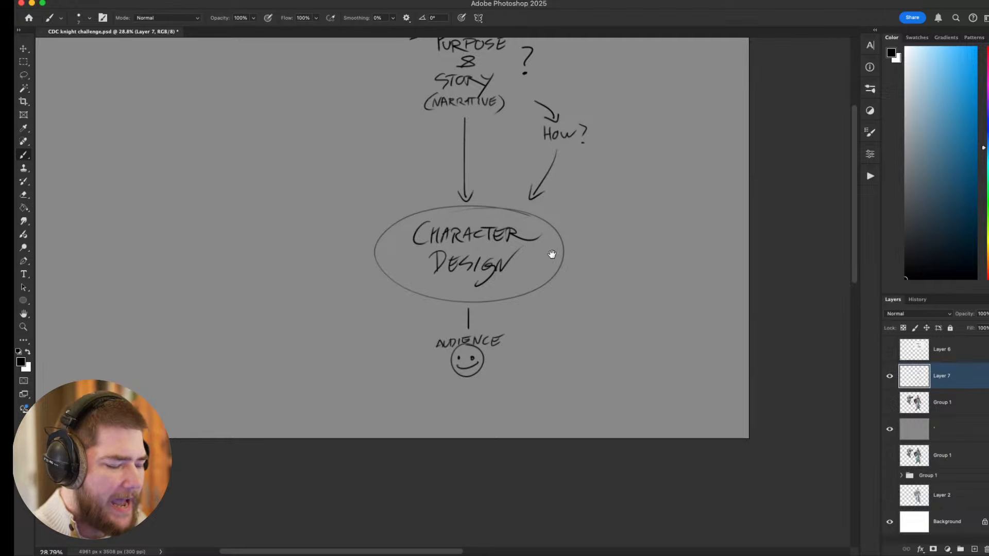
{"action": "mouse_move", "coordinate": [460, 324]}
{"action": "left_mouse_down"}
{"action": "mouse_move", "coordinate": [492, 311]}
{"action": "mouse_move", "coordinate": [425, 372]}
{"action": "mouse_move", "coordinate": [445, 311]}
{"action": "mouse_move", "coordinate": [488, 306]}
{"action": "mouse_move", "coordinate": [464, 359]}
{"action": "left_mouse_up"}
{"action": "key", "text": "l"}
{"action": "key", "text": "v"}
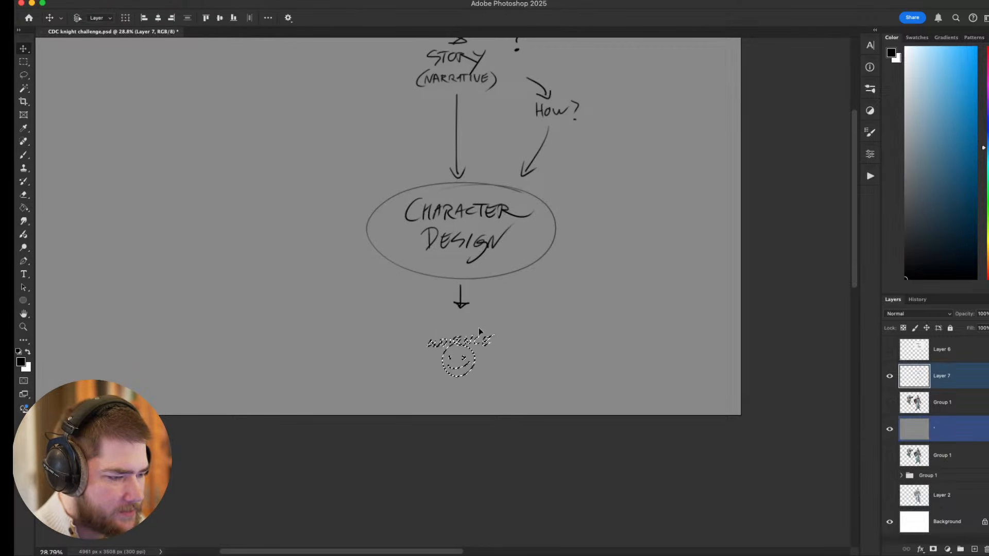
{"action": "key", "text": "ctrl+d"}
Handwrite CLEAR under the oval's lower arrow and draw a small arrow from it to AUDIENCE.
{"action": "key", "text": "b"}
{"action": "left_click_drag", "start_coordinate": [458, 325], "coordinate": [458, 331]}
{"action": "left_click_drag", "start_coordinate": [441, 313], "coordinate": [468, 320]}
{"action": "left_click_drag", "start_coordinate": [462, 318], "coordinate": [470, 320]}
{"action": "left_click_drag", "start_coordinate": [471, 314], "coordinate": [488, 323]}
{"action": "mouse_move", "coordinate": [691, 313]}
{"action": "left_mouse_down"}
{"action": "mouse_move", "coordinate": [675, 356]}
{"action": "mouse_move", "coordinate": [720, 364]}
{"action": "left_mouse_up"}
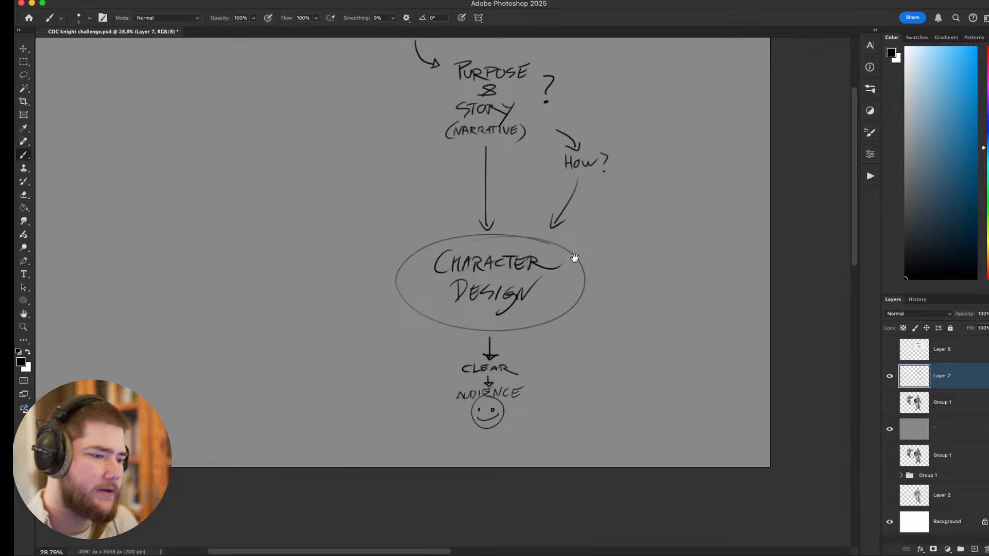
Hide the gray fill layer and show the refined Group 1 painting beneath the notes.
{"action": "scroll", "coordinate": [574, 258], "scroll_direction": "up", "scroll_amount": 3}
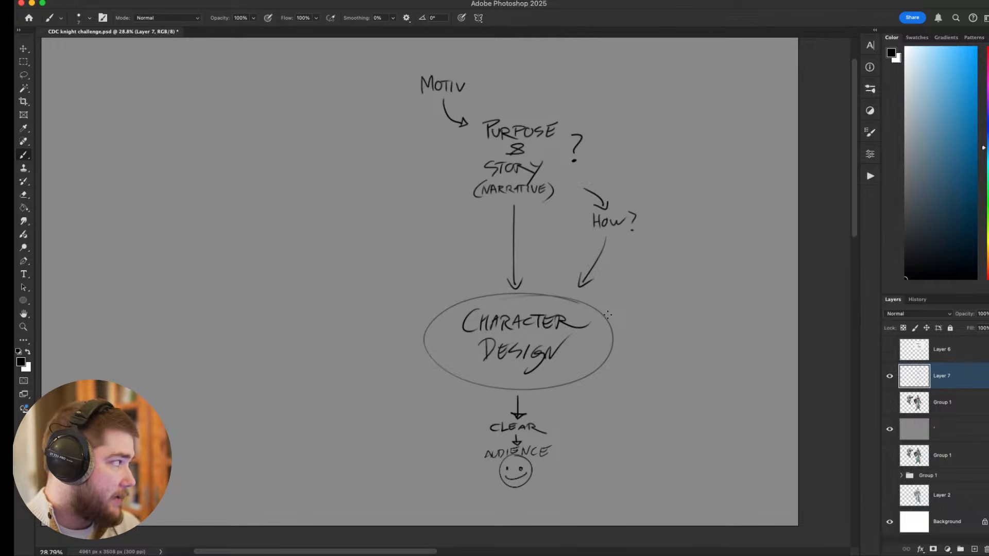
{"action": "left_click", "coordinate": [890, 430]}
{"action": "left_click", "coordinate": [888, 404]}
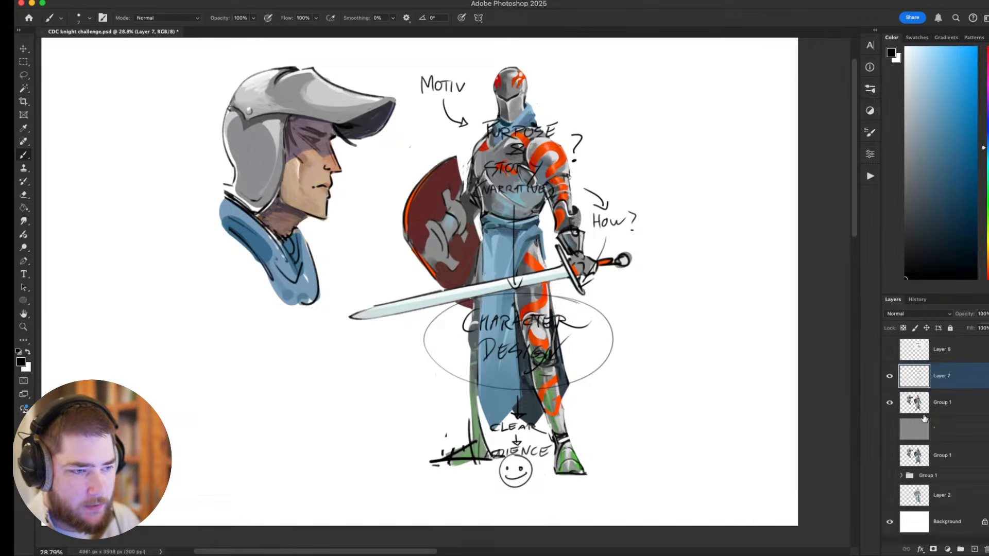
Move the handwritten notes to the left of the canvas and the Group 1 painting to the right, so they sit side by side.
{"action": "key", "text": "v"}
{"action": "mouse_move", "coordinate": [615, 298]}
{"action": "left_mouse_down"}
{"action": "mouse_move", "coordinate": [570, 313]}
{"action": "mouse_move", "coordinate": [349, 313]}
{"action": "left_mouse_up"}
{"action": "scroll", "coordinate": [766, 393], "scroll_direction": "right", "scroll_amount": 2}
{"action": "left_click", "coordinate": [925, 403]}
{"action": "left_click_drag", "start_coordinate": [572, 332], "coordinate": [724, 327]}
{"action": "left_click_drag", "start_coordinate": [237, 341], "coordinate": [211, 321]}
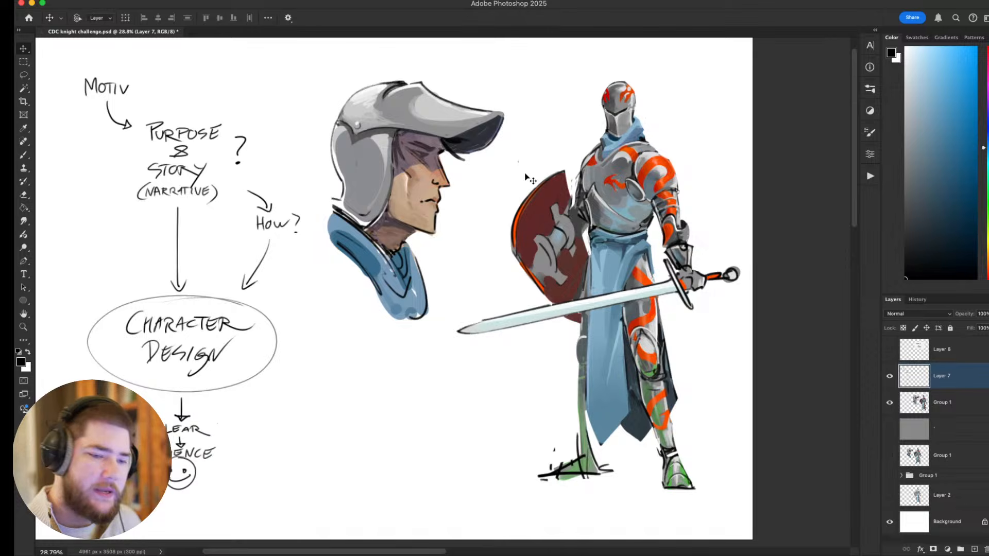
Try circling the word PURPOSE in the notes with the brush, and undo the circle.
{"action": "key", "text": "b"}
{"action": "left_click_drag", "start_coordinate": [588, 344], "coordinate": [659, 353]}
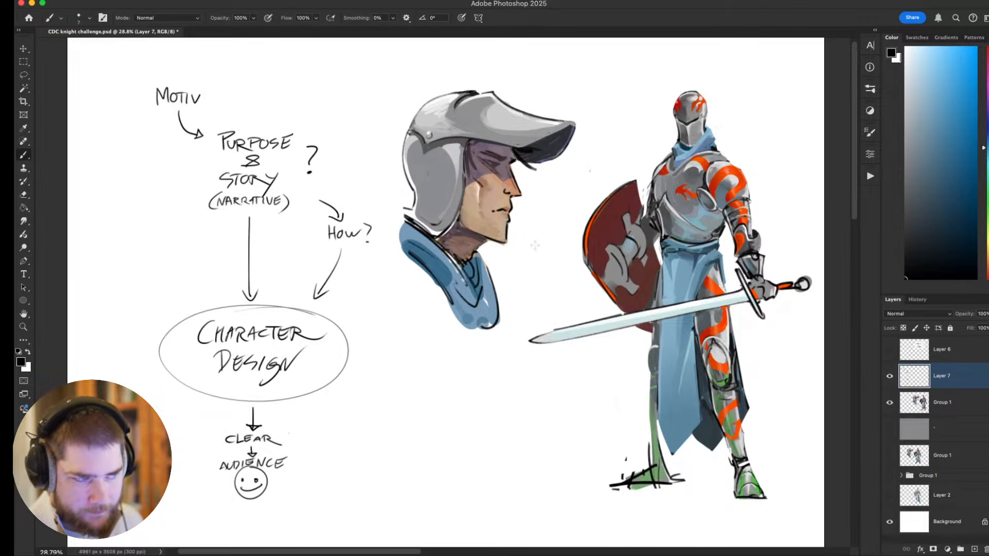
{"action": "left_click_drag", "start_coordinate": [513, 302], "coordinate": [549, 314]}
{"action": "mouse_move", "coordinate": [317, 141]}
{"action": "left_mouse_down"}
{"action": "mouse_move", "coordinate": [296, 134]}
{"action": "mouse_move", "coordinate": [273, 179]}
{"action": "mouse_move", "coordinate": [275, 135]}
{"action": "left_mouse_up"}
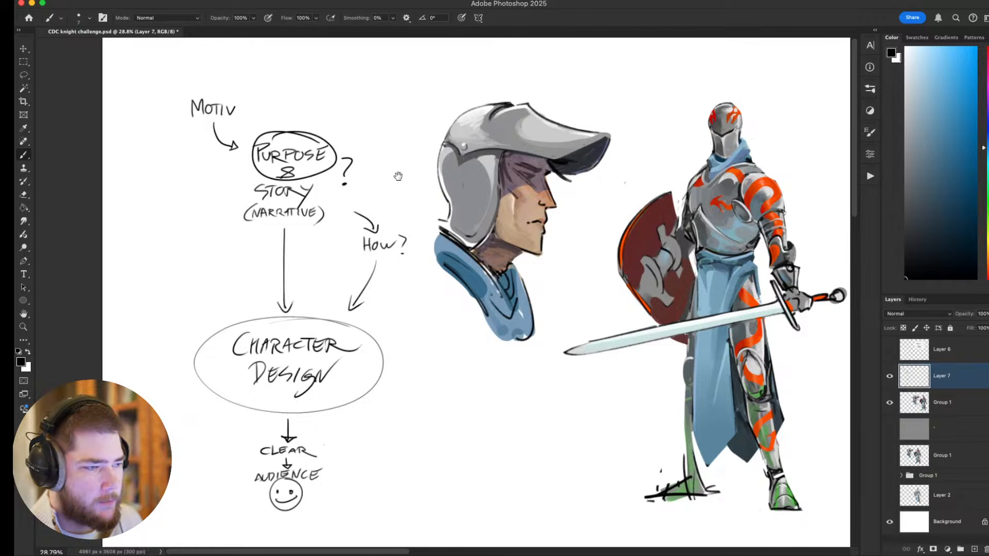
{"action": "left_click_drag", "start_coordinate": [398, 177], "coordinate": [336, 175]}
{"action": "key", "text": "ctrl+z"}
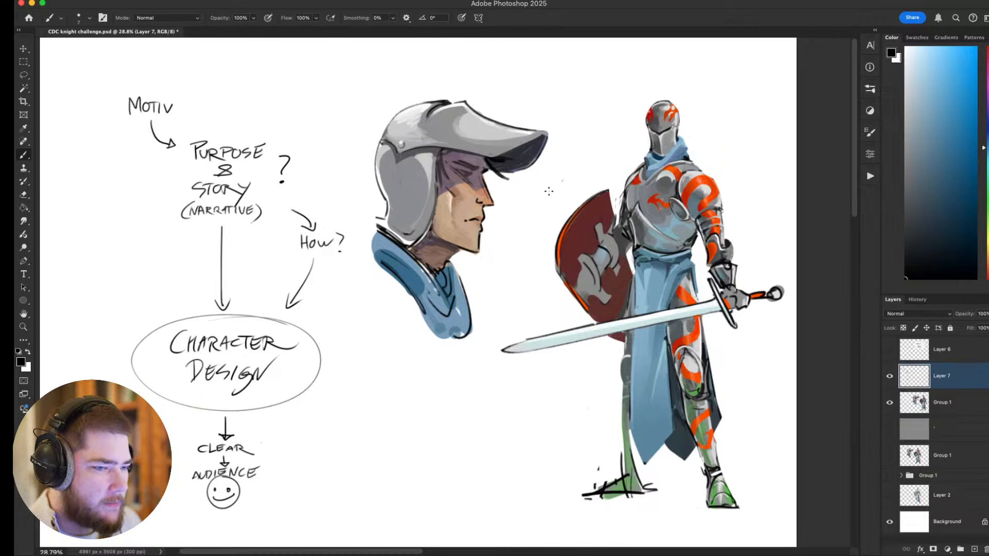
{"action": "left_click_drag", "start_coordinate": [545, 189], "coordinate": [526, 201]}
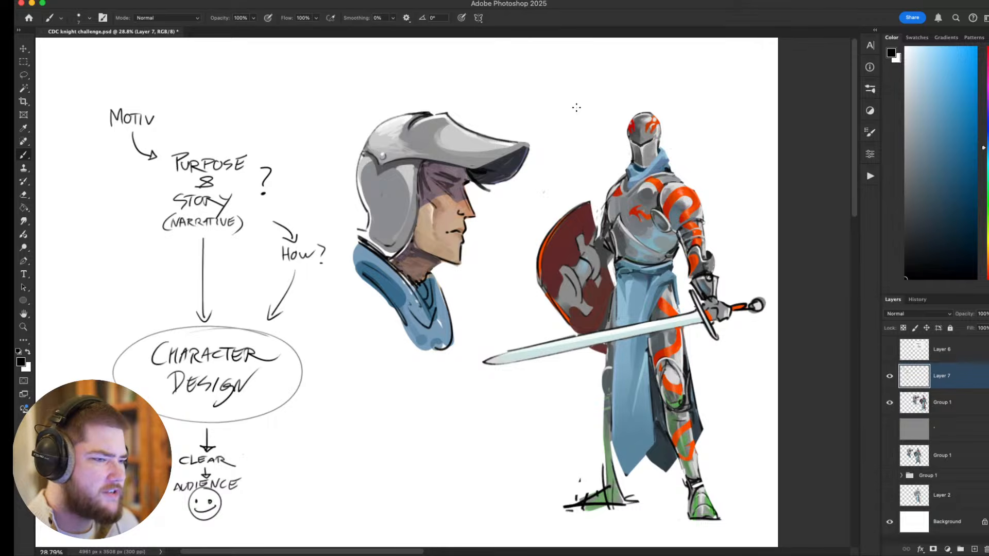
{"action": "scroll", "coordinate": [565, 121], "scroll_direction": "right", "scroll_amount": 3}
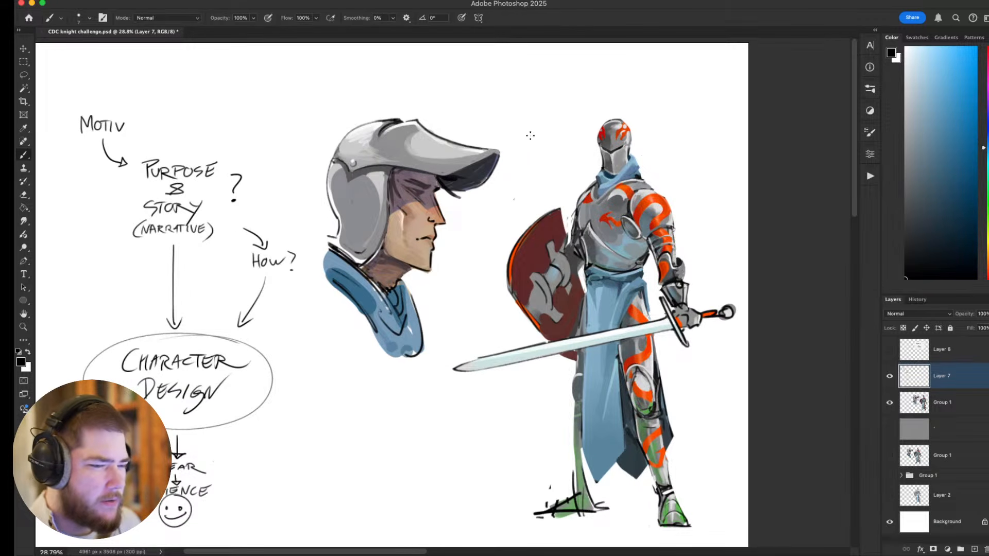
{"action": "scroll", "coordinate": [489, 153], "scroll_direction": "down", "scroll_amount": 2}
{"action": "scroll", "coordinate": [489, 154], "scroll_direction": "left", "scroll_amount": 2}
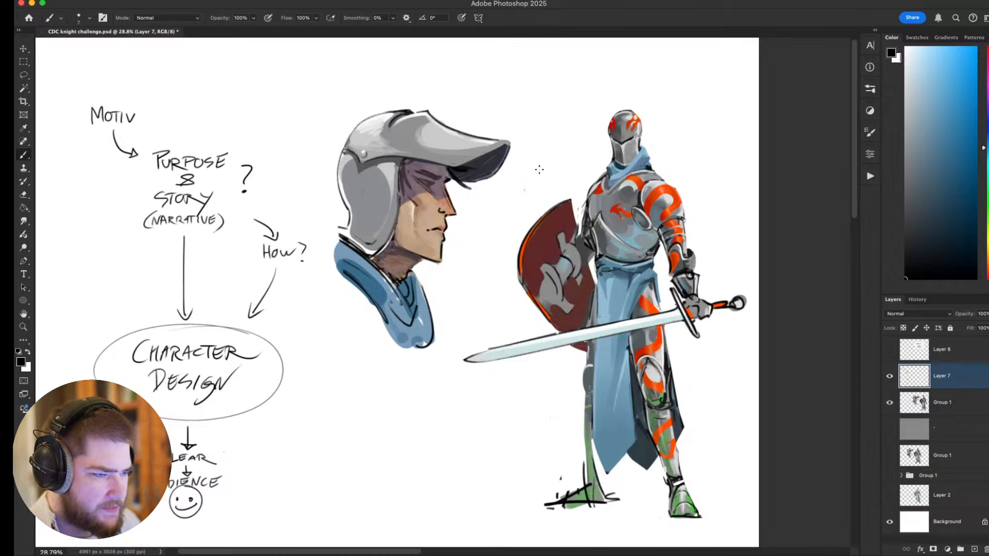
{"action": "mouse_move", "coordinate": [561, 98]}
{"action": "left_mouse_down"}
{"action": "mouse_move", "coordinate": [569, 88]}
{"action": "mouse_move", "coordinate": [571, 107]}
{"action": "left_mouse_up"}
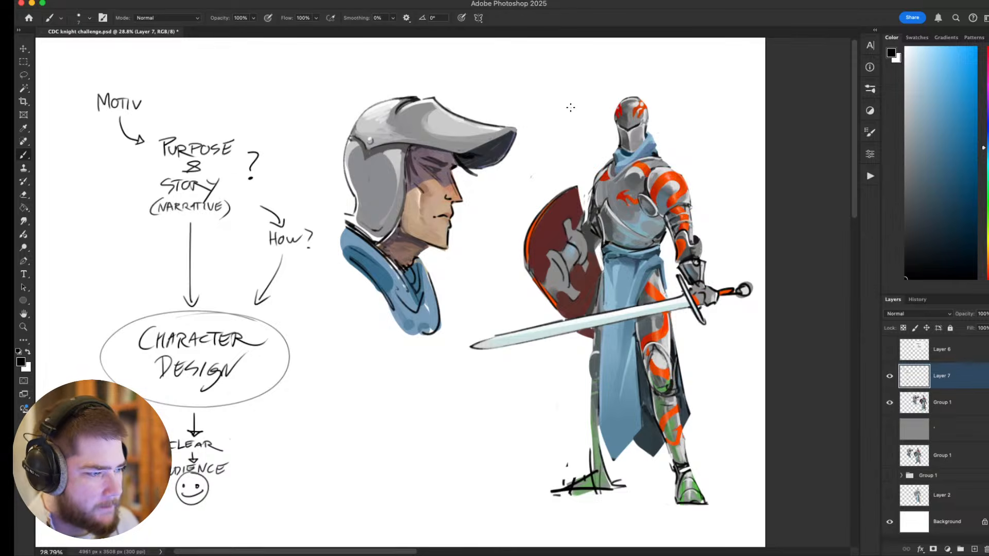
{"action": "mouse_move", "coordinate": [224, 139]}
{"action": "left_mouse_down"}
{"action": "mouse_move", "coordinate": [244, 135]}
{"action": "mouse_move", "coordinate": [204, 152]}
{"action": "mouse_move", "coordinate": [250, 127]}
{"action": "left_mouse_up"}
{"action": "key", "text": "super+z"}
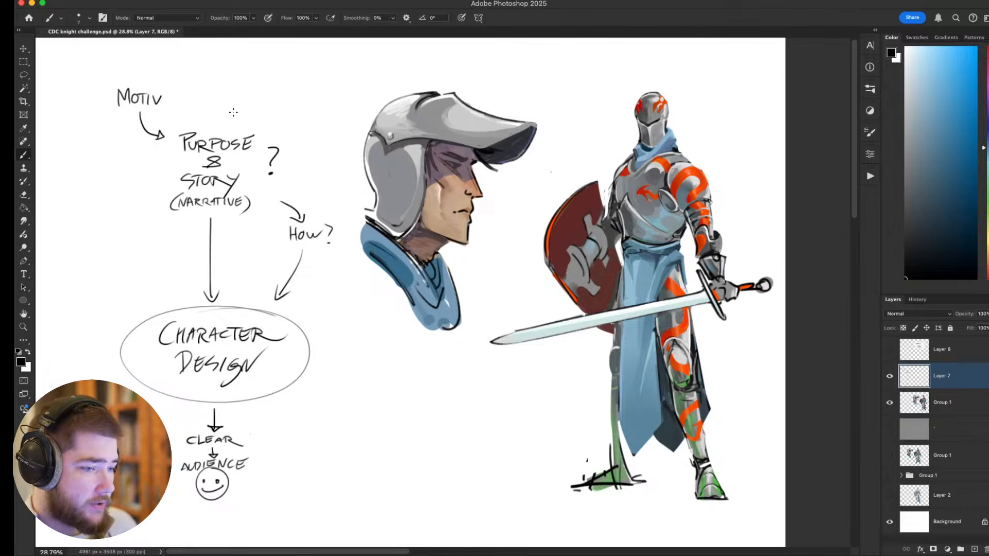
{"action": "mouse_move", "coordinate": [251, 133]}
{"action": "left_mouse_down"}
{"action": "mouse_move", "coordinate": [230, 154]}
{"action": "mouse_move", "coordinate": [248, 129]}
{"action": "left_mouse_up"}
{"action": "key", "text": "super+z"}
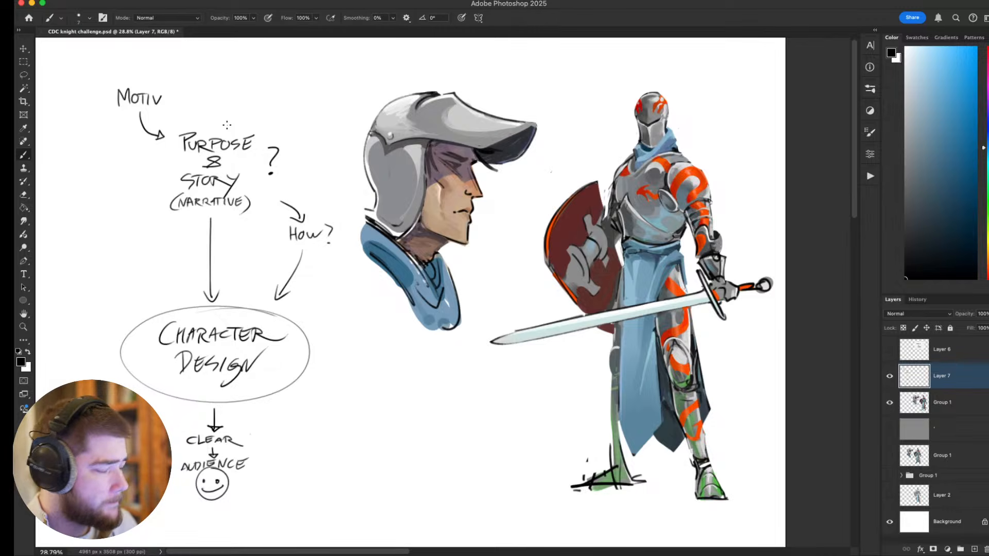
{"action": "left_click_drag", "start_coordinate": [272, 189], "coordinate": [311, 184]}
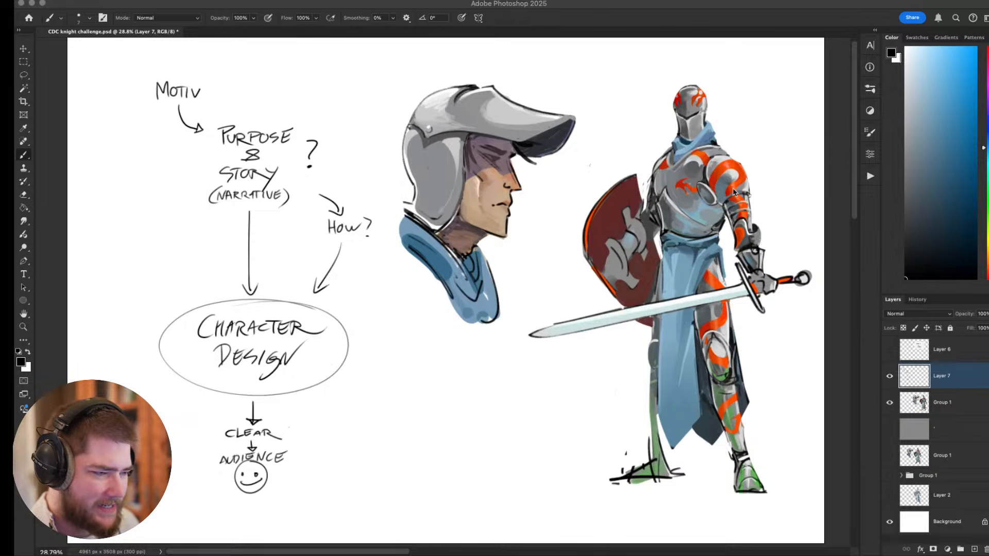
{"action": "scroll", "coordinate": [688, 289], "scroll_direction": "right", "scroll_amount": 5}
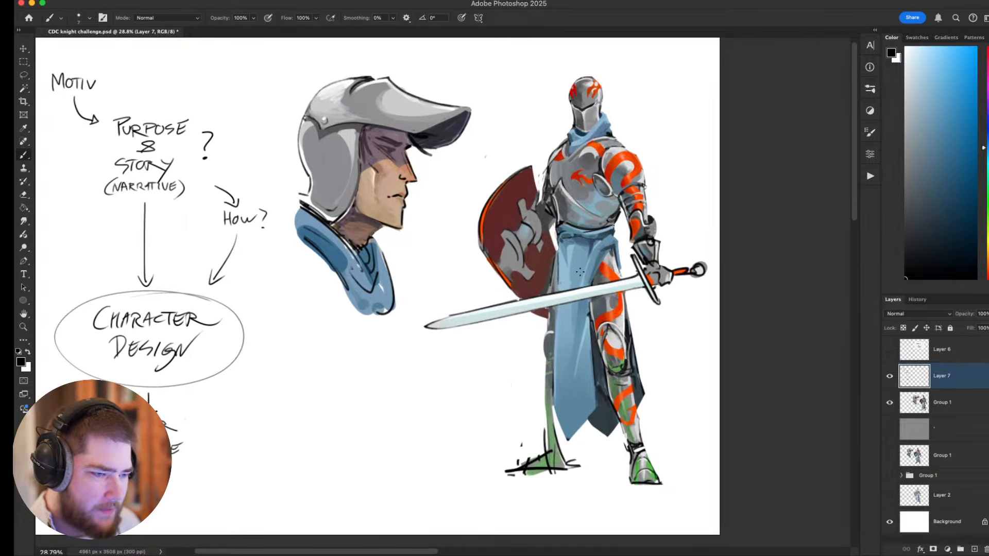
{"action": "left_click_drag", "start_coordinate": [539, 252], "coordinate": [657, 283]}
{"action": "left_click_drag", "start_coordinate": [611, 317], "coordinate": [563, 300]}
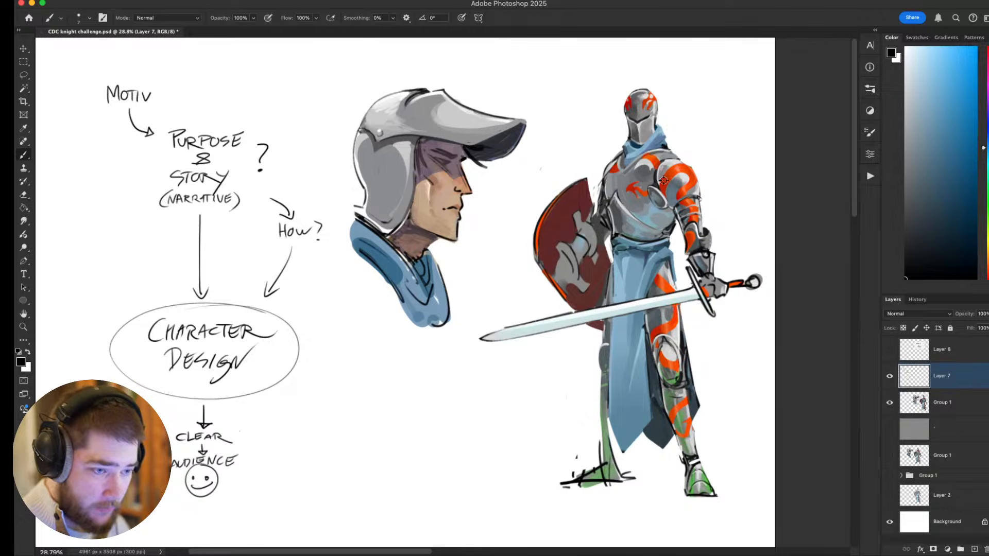
Sample the armour's red and paint a stripe across the knight's lower breastplate with a larger brush, undoing surplus strokes.
{"action": "left_click", "coordinate": [665, 182], "text": "alt"}
{"action": "key", "text": "bracketright"}
{"action": "key", "text": "bracketright"}
{"action": "key", "text": "bracketright"}
{"action": "key", "text": "bracketright"}
{"action": "mouse_move", "coordinate": [655, 226]}
{"action": "left_mouse_down"}
{"action": "mouse_move", "coordinate": [672, 214]}
{"action": "mouse_move", "coordinate": [651, 235]}
{"action": "mouse_move", "coordinate": [665, 213]}
{"action": "left_mouse_up"}
{"action": "key", "text": "super+z"}
{"action": "key", "text": "super+z"}
{"action": "key", "text": "super+z"}
{"action": "key", "text": "super+z"}
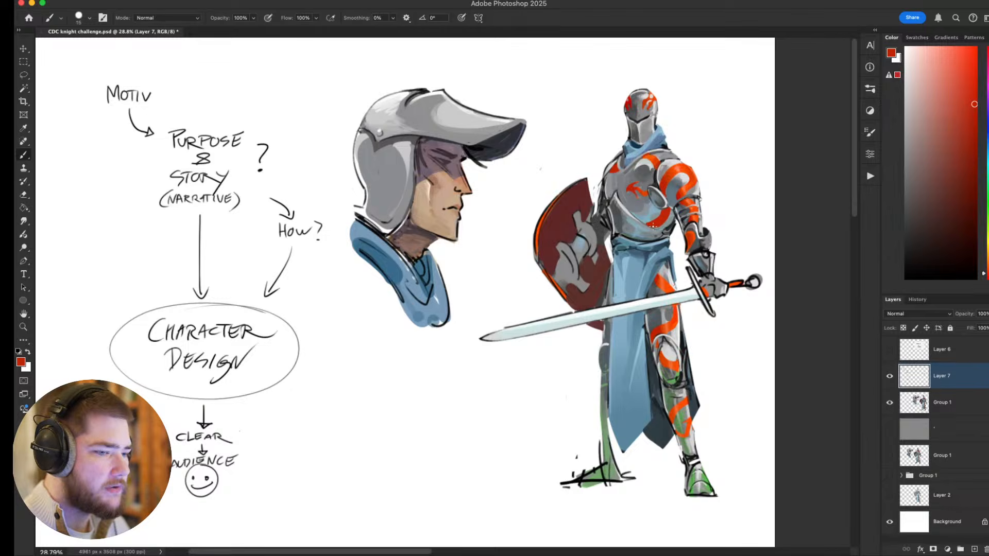
Try a long red brush stroke around the handwritten notes, and undo it.
{"action": "left_click_drag", "start_coordinate": [647, 329], "coordinate": [625, 352]}
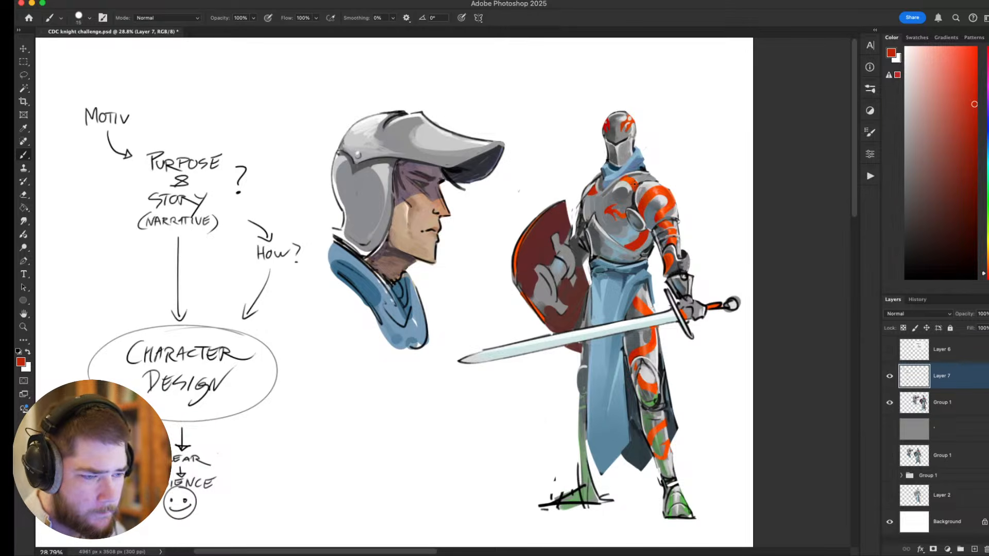
{"action": "scroll", "coordinate": [616, 249], "scroll_direction": "down", "scroll_amount": 5}
{"action": "scroll", "coordinate": [611, 257], "scroll_direction": "up", "scroll_amount": 5}
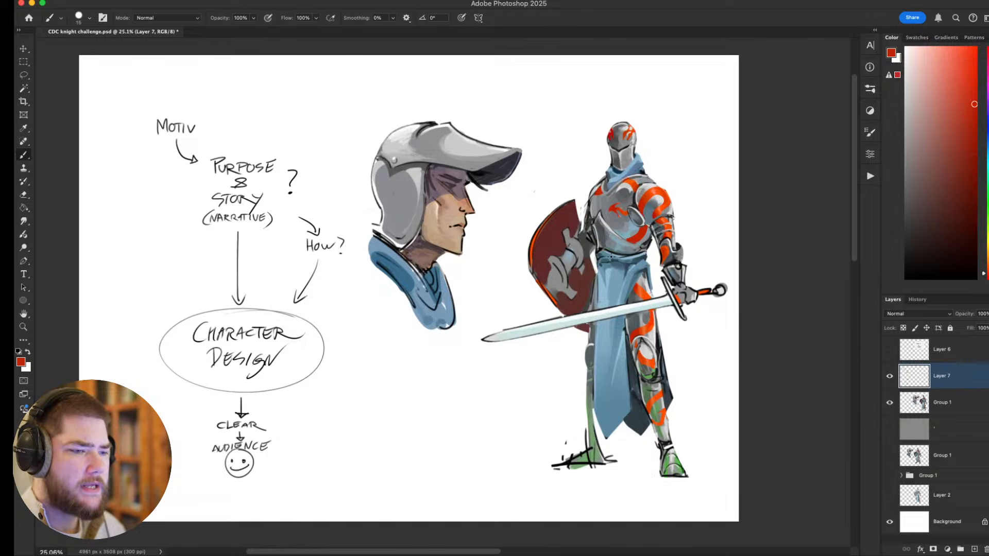
{"action": "mouse_move", "coordinate": [190, 93]}
{"action": "left_mouse_down"}
{"action": "mouse_move", "coordinate": [269, 346]}
{"action": "mouse_move", "coordinate": [237, 465]}
{"action": "mouse_move", "coordinate": [316, 481]}
{"action": "left_mouse_up"}
{"action": "key", "text": "super+z"}
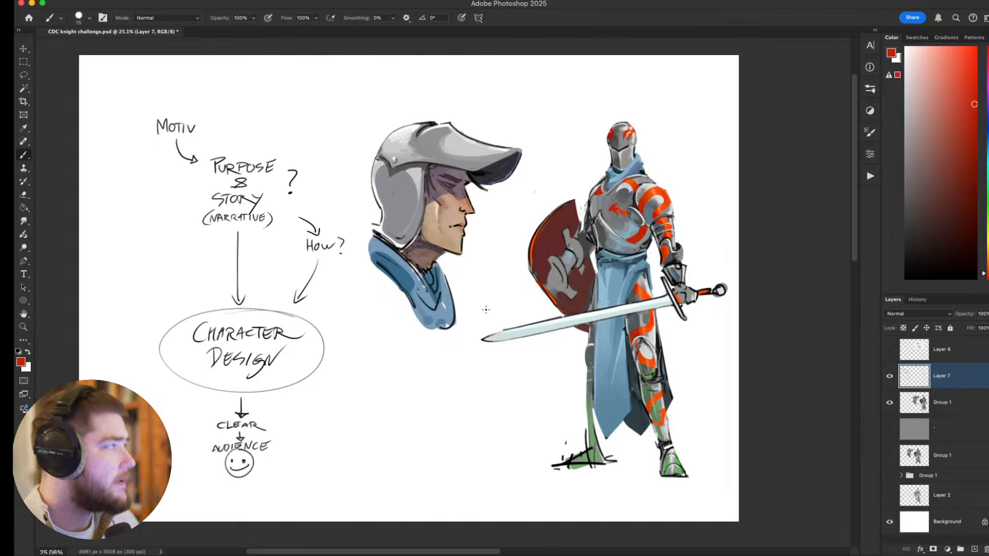
Reset the colours to black and white and sketch a tilted cylinder with hatched edges below the helmeted head.
{"action": "key", "text": "d"}
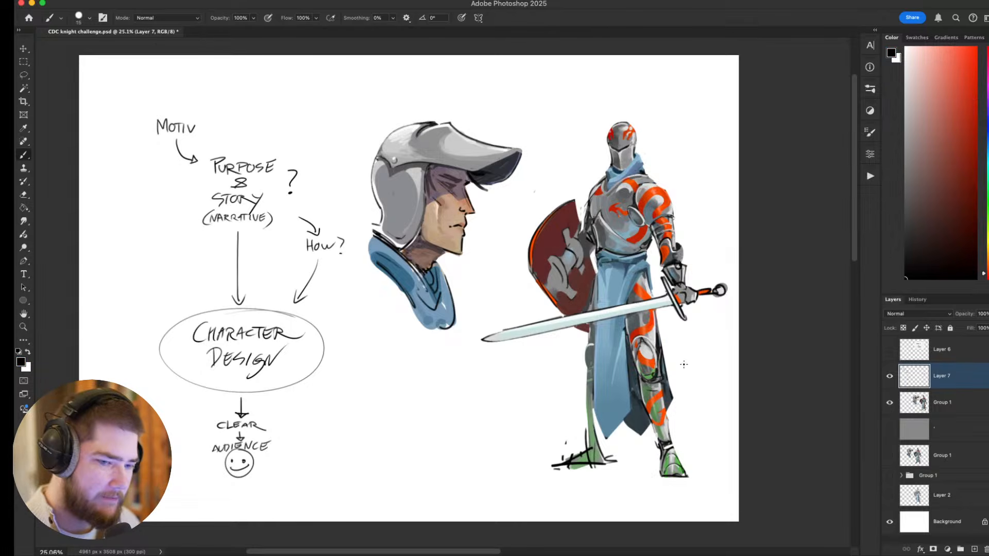
{"action": "mouse_move", "coordinate": [380, 442]}
{"action": "left_mouse_down"}
{"action": "mouse_move", "coordinate": [380, 417]}
{"action": "mouse_move", "coordinate": [464, 370]}
{"action": "left_mouse_up"}
{"action": "left_click_drag", "start_coordinate": [408, 463], "coordinate": [465, 423]}
{"action": "mouse_move", "coordinate": [442, 390]}
{"action": "left_mouse_down"}
{"action": "mouse_move", "coordinate": [466, 420]}
{"action": "mouse_move", "coordinate": [438, 382]}
{"action": "left_mouse_up"}
{"action": "key", "text": "super+z"}
{"action": "key", "text": "super+z"}
{"action": "left_click_drag", "start_coordinate": [406, 465], "coordinate": [467, 421]}
{"action": "left_click_drag", "start_coordinate": [371, 420], "coordinate": [440, 380]}
{"action": "left_click_drag", "start_coordinate": [400, 444], "coordinate": [458, 411]}
{"action": "left_click_drag", "start_coordinate": [403, 447], "coordinate": [461, 418]}
{"action": "left_click_drag", "start_coordinate": [405, 454], "coordinate": [458, 425]}
{"action": "left_click_drag", "start_coordinate": [389, 428], "coordinate": [444, 394]}
{"action": "left_click_drag", "start_coordinate": [382, 423], "coordinate": [439, 389]}
{"action": "left_click_drag", "start_coordinate": [379, 421], "coordinate": [436, 386]}
Undo all the strokes of the cylinder sketch.
{"action": "mouse_move", "coordinate": [647, 385]}
{"action": "left_mouse_down"}
{"action": "mouse_move", "coordinate": [749, 285]}
{"action": "mouse_move", "coordinate": [694, 345]}
{"action": "left_mouse_up"}
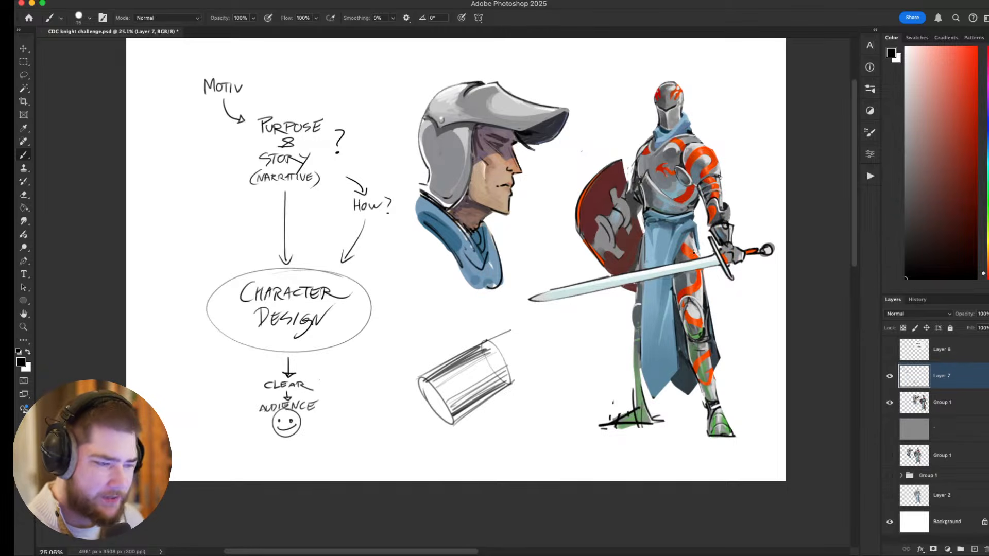
{"action": "key", "text": "super+z"}
{"action": "key", "text": "super+z"}
{"action": "key", "text": "super+z"}
{"action": "key", "text": "super+z"}
{"action": "key", "text": "super+z"}
{"action": "key", "text": "super+z"}
{"action": "key", "text": "super+z"}
{"action": "key", "text": "super+z"}
{"action": "key", "text": "super+z"}
{"action": "key", "text": "super+z"}
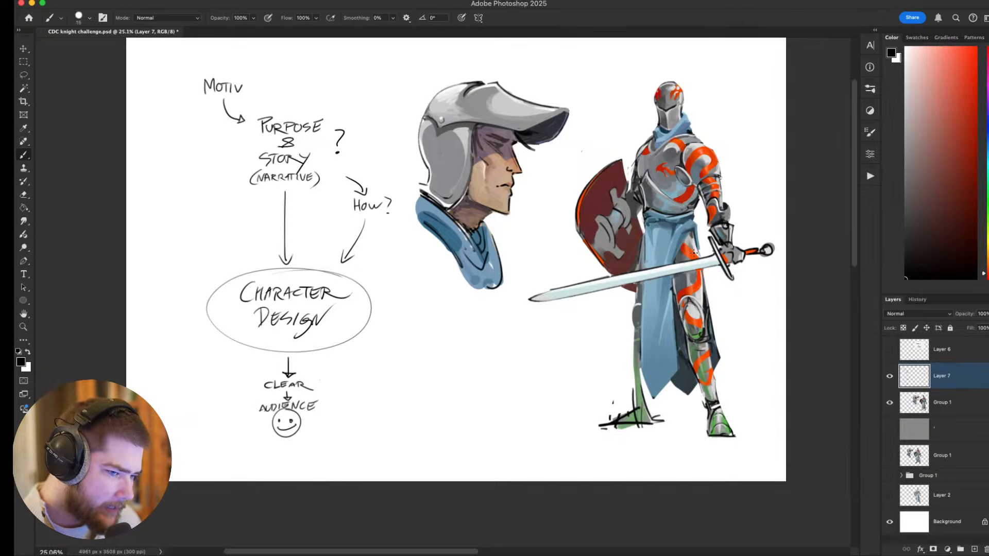
Switch the brush to Soft Round Pressure Opacity, making a test stroke below the helmeted head and undoing it.
{"action": "scroll", "coordinate": [693, 251], "scroll_direction": "right", "scroll_amount": 3}
{"action": "scroll", "coordinate": [693, 251], "scroll_direction": "up", "scroll_amount": 2}
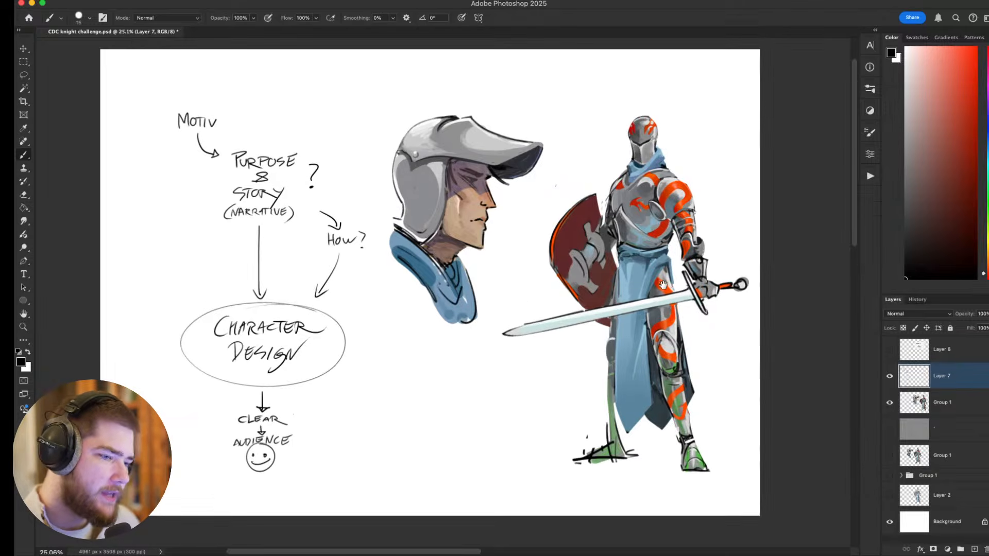
{"action": "right_click", "coordinate": [407, 359]}
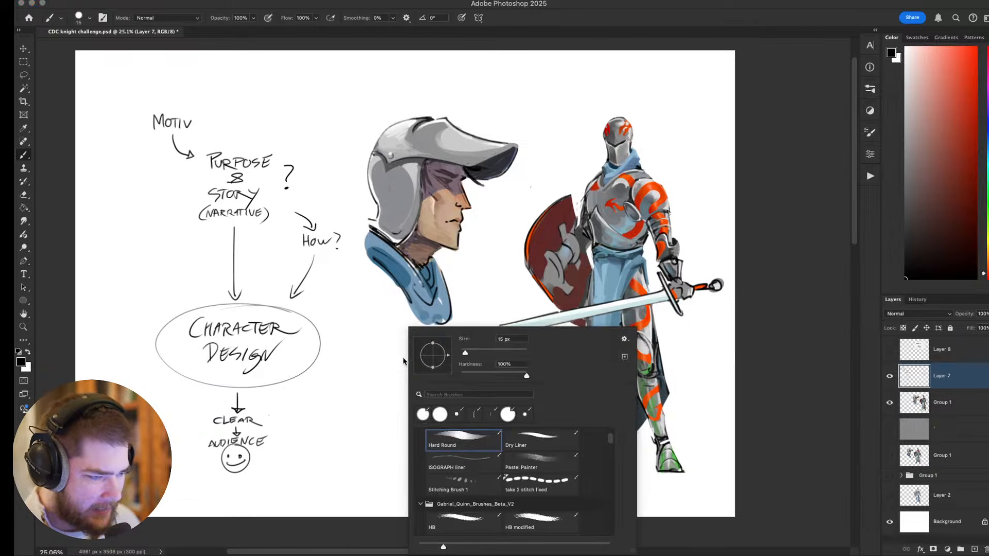
{"action": "scroll", "coordinate": [505, 453], "scroll_direction": "down", "scroll_amount": 5}
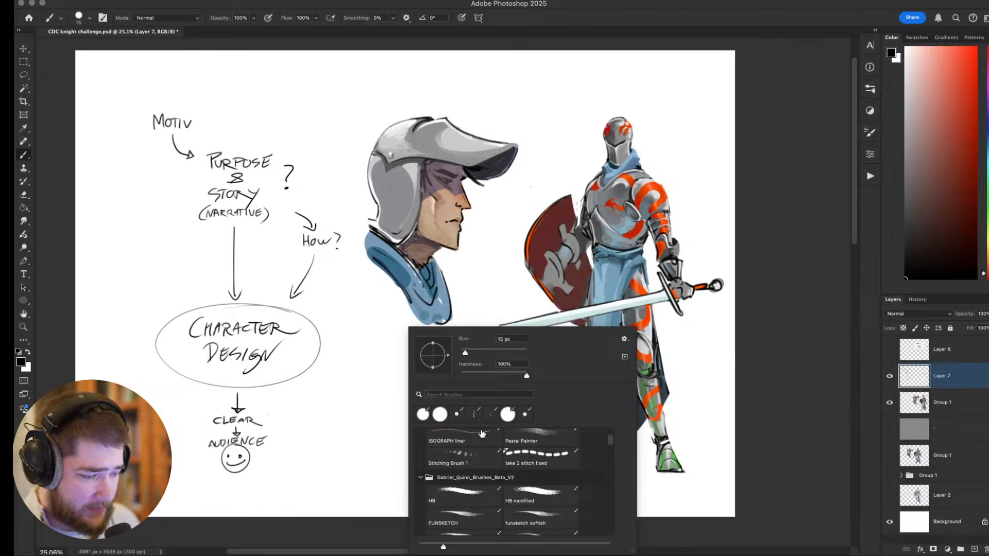
{"action": "left_click", "coordinate": [460, 460]}
{"action": "left_click_drag", "start_coordinate": [377, 367], "coordinate": [451, 443]}
{"action": "key", "text": "super+z"}
Make a circular selection in the empty area below the helmeted head and fill it with a muted red.
{"action": "key", "text": "m"}
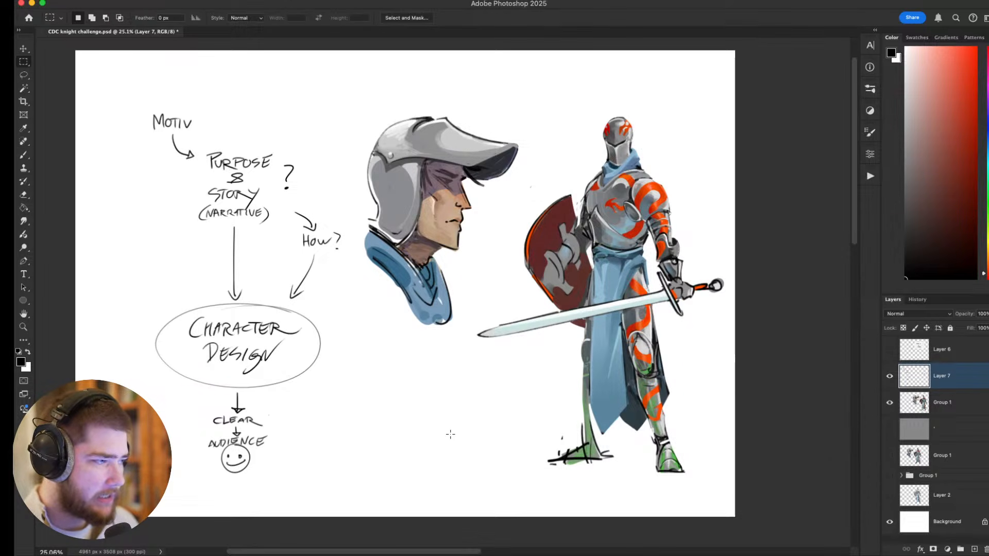
{"action": "key", "text": "shift+m"}
{"action": "left_click_drag", "start_coordinate": [370, 360], "coordinate": [474, 463]}
{"action": "left_click_drag", "start_coordinate": [950, 132], "coordinate": [956, 120]}
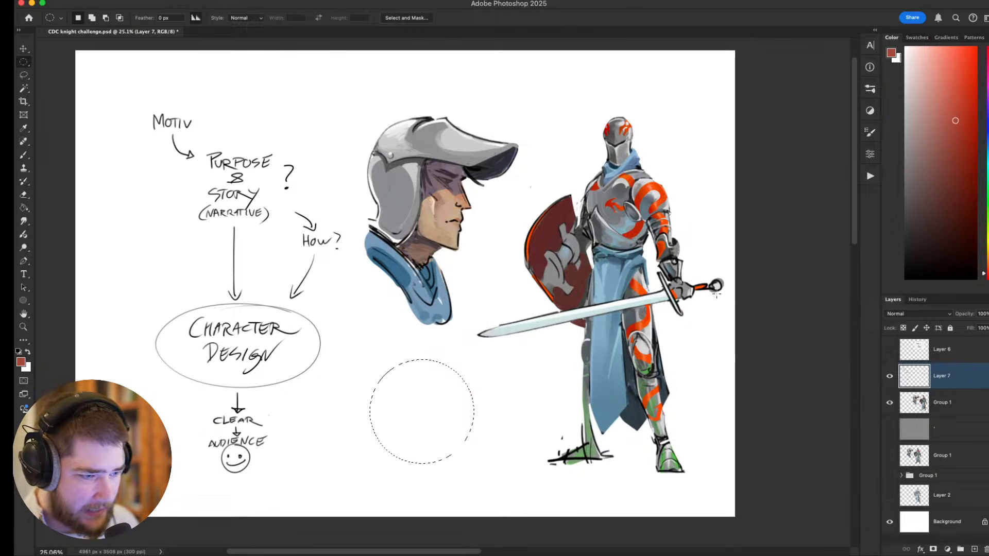
{"action": "key", "text": "g"}
{"action": "left_click", "coordinate": [433, 412]}
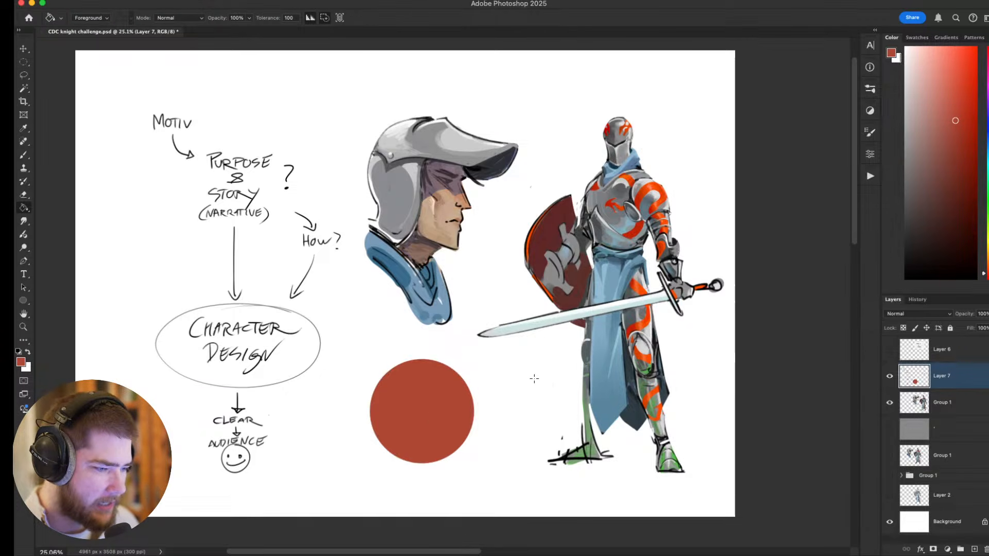
Select the filled circle and shade it into a ball with progressively lighter reds, using a large soft brush.
{"action": "key", "text": "w"}
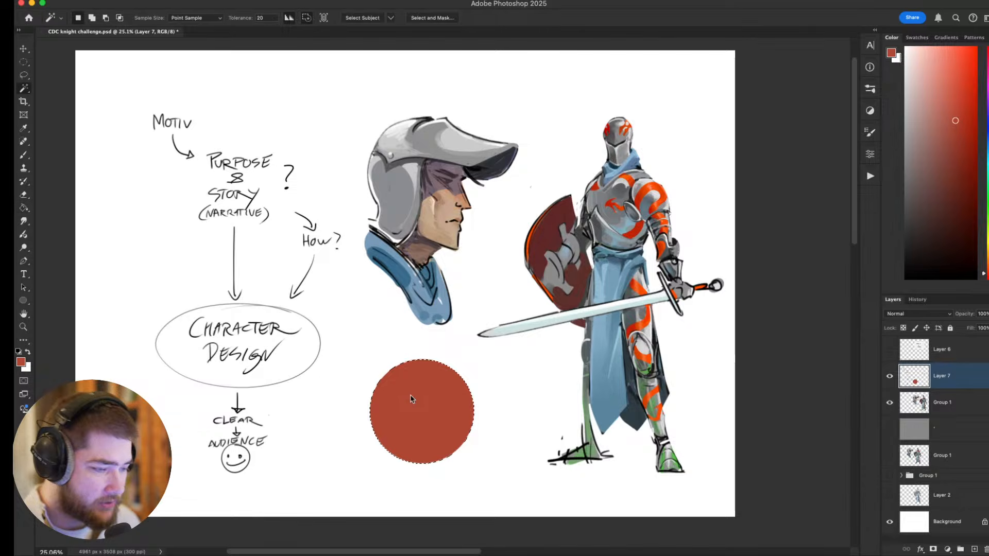
{"action": "key", "text": "b"}
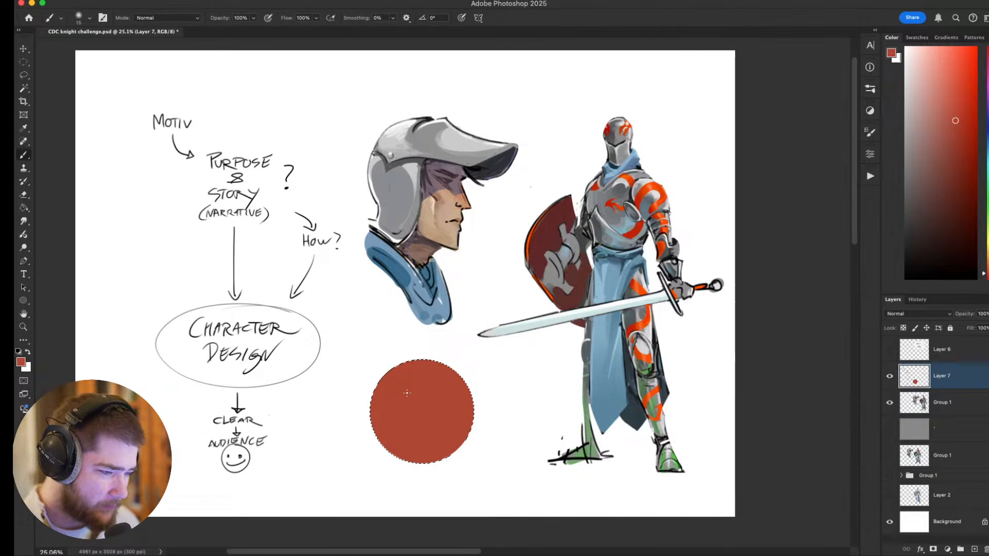
{"action": "key", "text": "bracketright"}
{"action": "key", "text": "bracketright"}
{"action": "key", "text": "bracketright"}
{"action": "key", "text": "bracketright"}
{"action": "key", "text": "bracketright"}
{"action": "key", "text": "bracketright"}
{"action": "key", "text": "bracketright"}
{"action": "key", "text": "bracketright"}
{"action": "key", "text": "bracketright"}
{"action": "left_click", "coordinate": [967, 70]}
{"action": "key", "text": "bracketright"}
{"action": "key", "text": "bracketright"}
{"action": "key", "text": "bracketright"}
{"action": "key", "text": "bracketright"}
{"action": "key", "text": "bracketright"}
{"action": "key", "text": "bracketright"}
{"action": "key", "text": "bracketright"}
{"action": "key", "text": "bracketright"}
{"action": "key", "text": "bracketright"}
{"action": "key", "text": "bracketright"}
{"action": "left_click", "coordinate": [437, 411], "text": "alt"}
{"action": "key", "text": "bracketleft"}
{"action": "key", "text": "bracketleft"}
{"action": "key", "text": "bracketleft"}
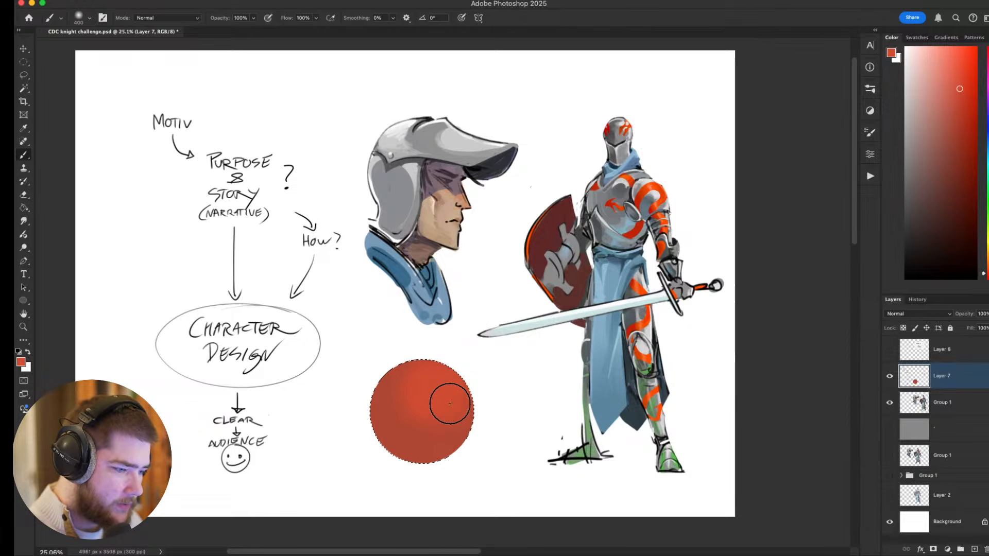
{"action": "left_click", "coordinate": [947, 48]}
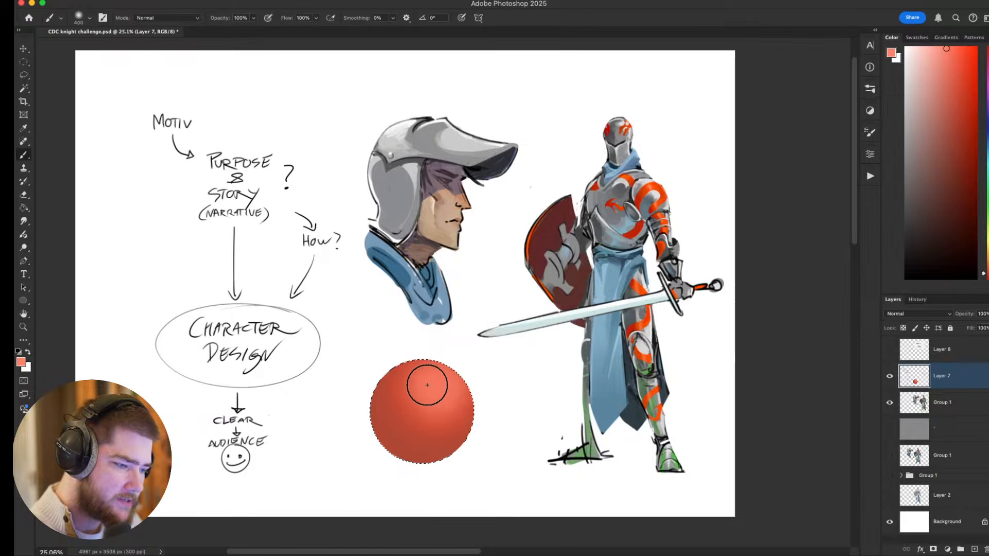
Add a soft near-white highlight to the ball and blend around it with a light red sampled from the ball.
{"action": "left_click", "coordinate": [910, 47]}
{"action": "key", "text": "bracketleft"}
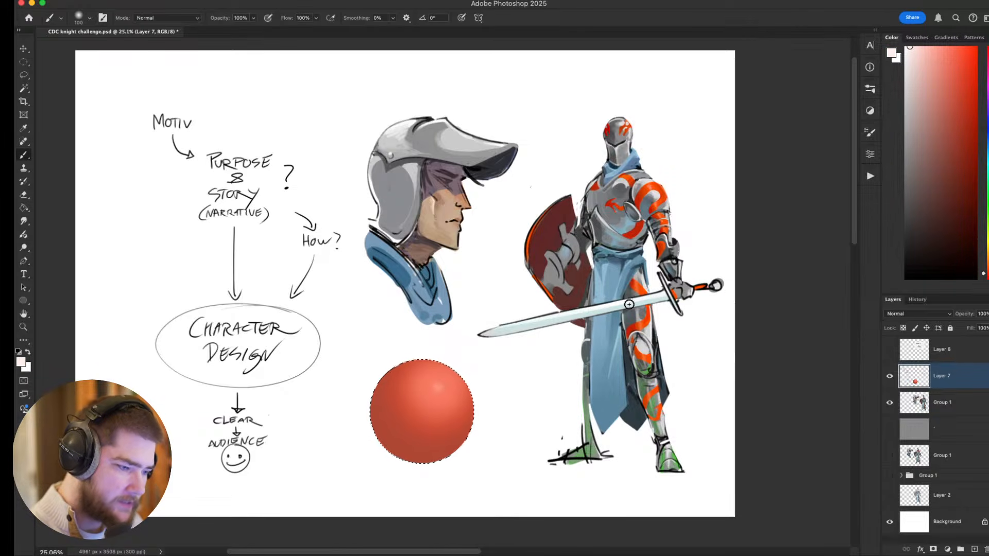
{"action": "left_click", "coordinate": [436, 402], "text": "alt"}
{"action": "key", "text": "bracketright"}
{"action": "key", "text": "bracketright"}
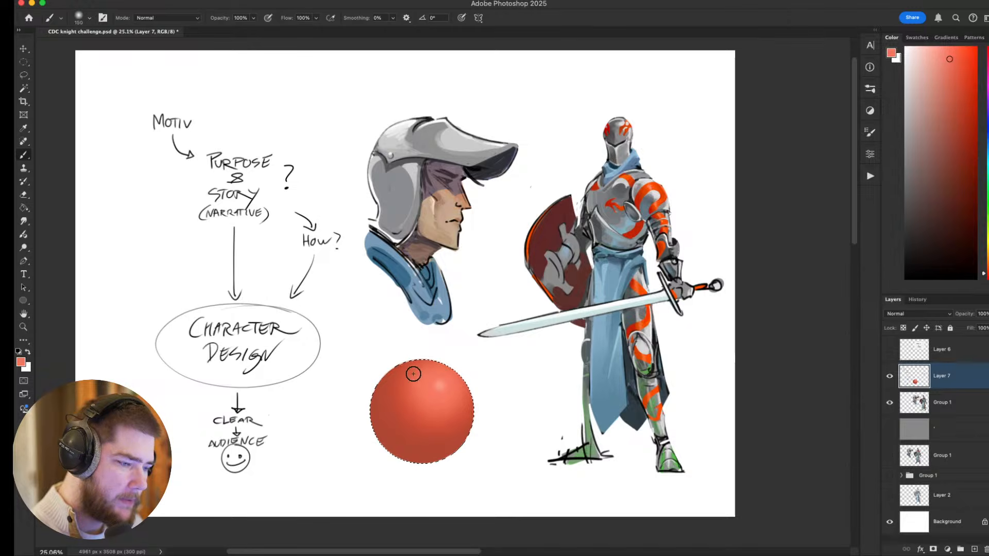
Examine the shading of the red ball and compare it with the knight's armour up close.
{"action": "scroll", "coordinate": [567, 356], "scroll_direction": "down", "scroll_amount": 2}
{"action": "scroll", "coordinate": [567, 355], "scroll_direction": "left", "scroll_amount": 2}
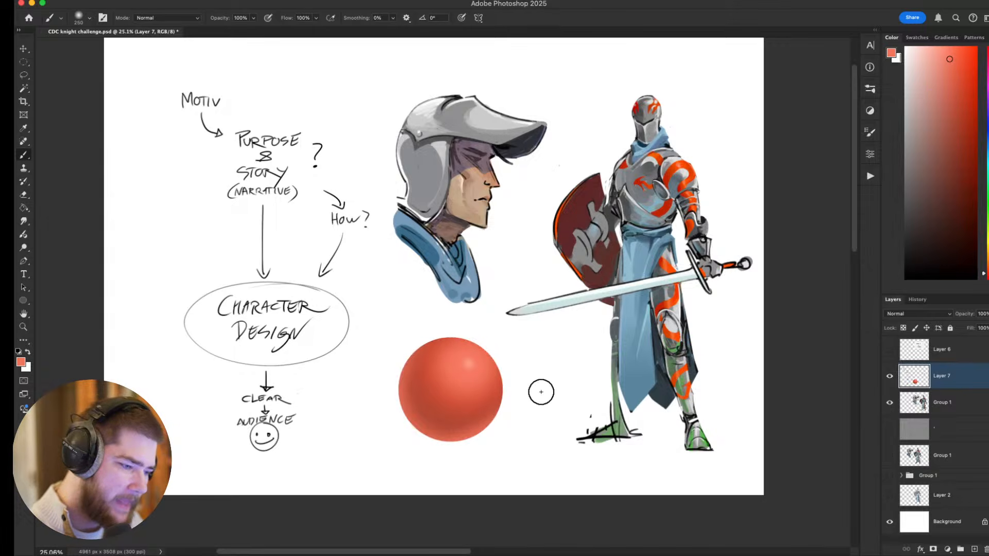
{"action": "scroll", "coordinate": [498, 380], "scroll_direction": "down", "scroll_amount": 5}
{"action": "scroll", "coordinate": [481, 378], "scroll_direction": "up", "scroll_amount": 3}
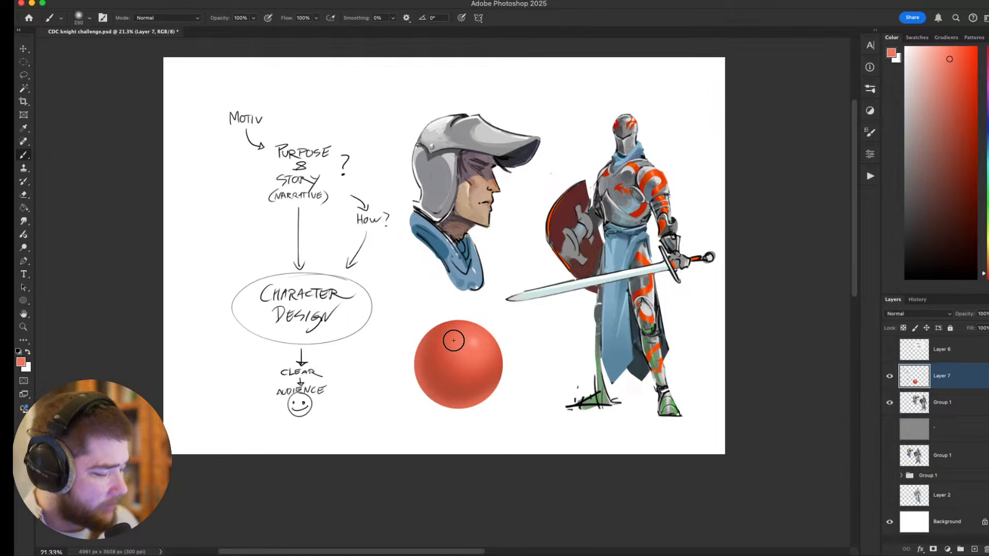
{"action": "scroll", "coordinate": [454, 340], "scroll_direction": "up", "scroll_amount": 2}
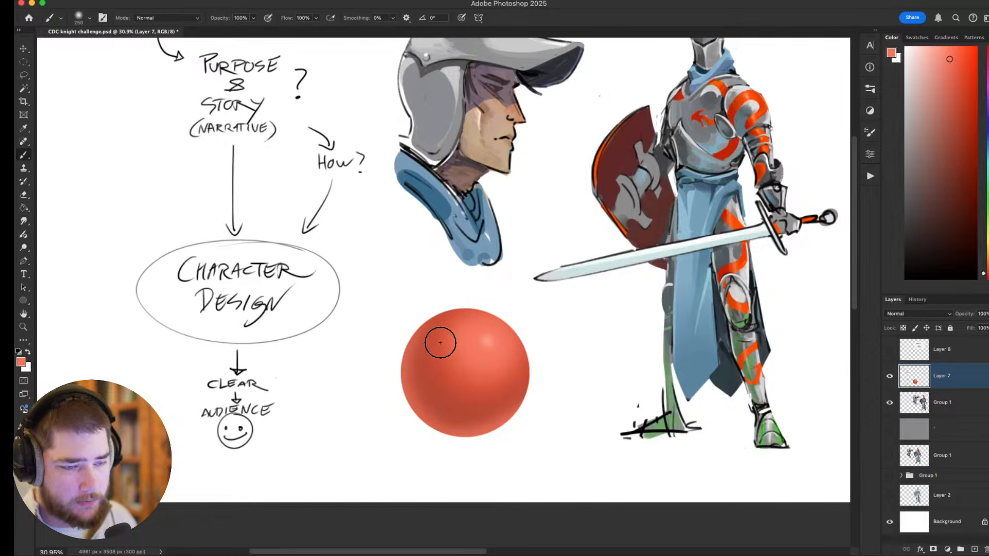
{"action": "scroll", "coordinate": [609, 271], "scroll_direction": "right", "scroll_amount": 3}
{"action": "scroll", "coordinate": [609, 271], "scroll_direction": "up", "scroll_amount": 2}
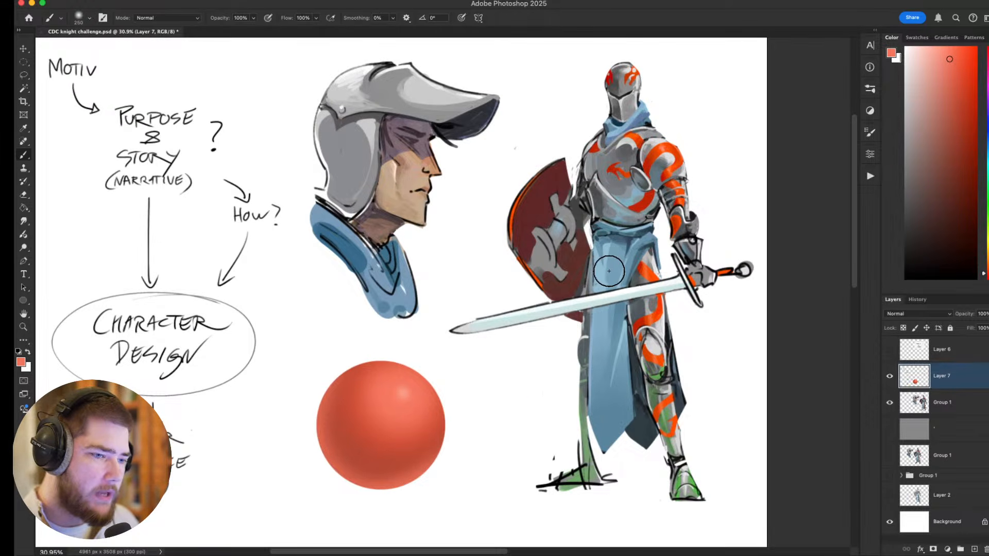
{"action": "scroll", "coordinate": [673, 217], "scroll_direction": "right", "scroll_amount": 5}
{"action": "scroll", "coordinate": [673, 217], "scroll_direction": "up", "scroll_amount": 1}
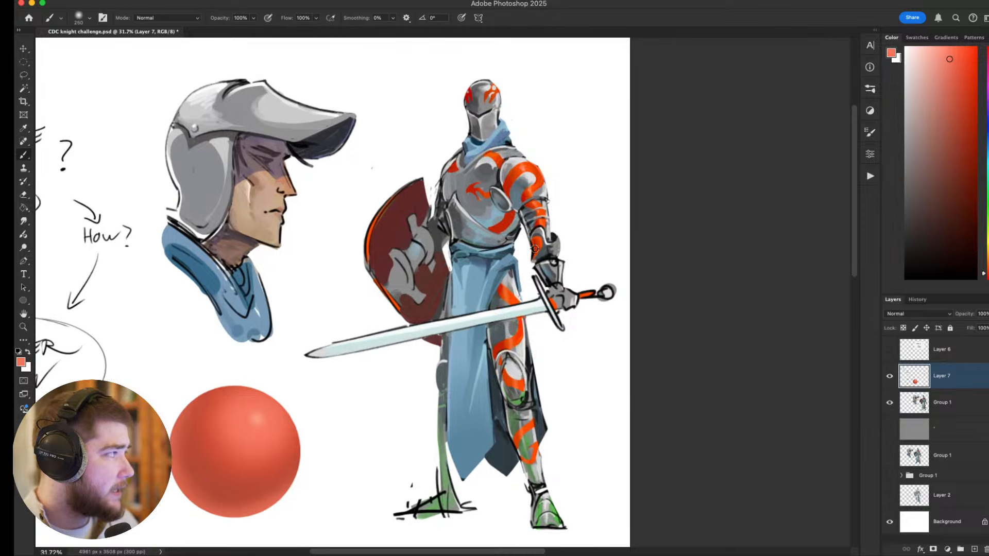
{"action": "scroll", "coordinate": [535, 249], "scroll_direction": "up", "scroll_amount": 6}
{"action": "left_click_drag", "start_coordinate": [540, 219], "coordinate": [517, 373]}
{"action": "scroll", "coordinate": [518, 373], "scroll_direction": "down", "scroll_amount": 3}
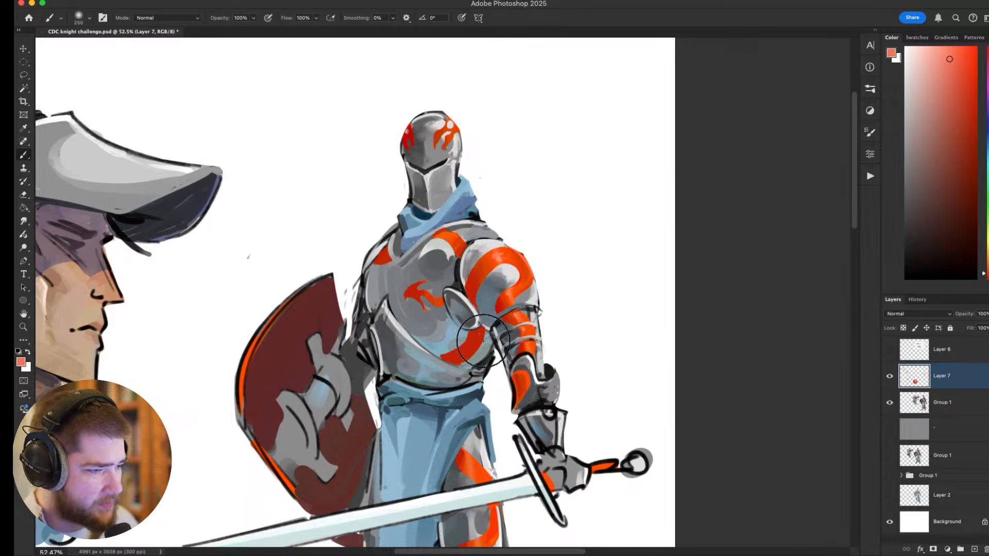
{"action": "scroll", "coordinate": [521, 353], "scroll_direction": "down", "scroll_amount": 5}
{"action": "scroll", "coordinate": [442, 259], "scroll_direction": "up", "scroll_amount": 3}
Undo the ball's soft white highlight and restore the circular selection around it.
{"action": "key", "text": "bracketleft"}
{"action": "key", "text": "bracketleft"}
{"action": "key", "text": "bracketleft"}
{"action": "key", "text": "bracketleft"}
{"action": "key", "text": "bracketleft"}
{"action": "key", "text": "bracketleft"}
{"action": "key", "text": "bracketleft"}
{"action": "key", "text": "bracketleft"}
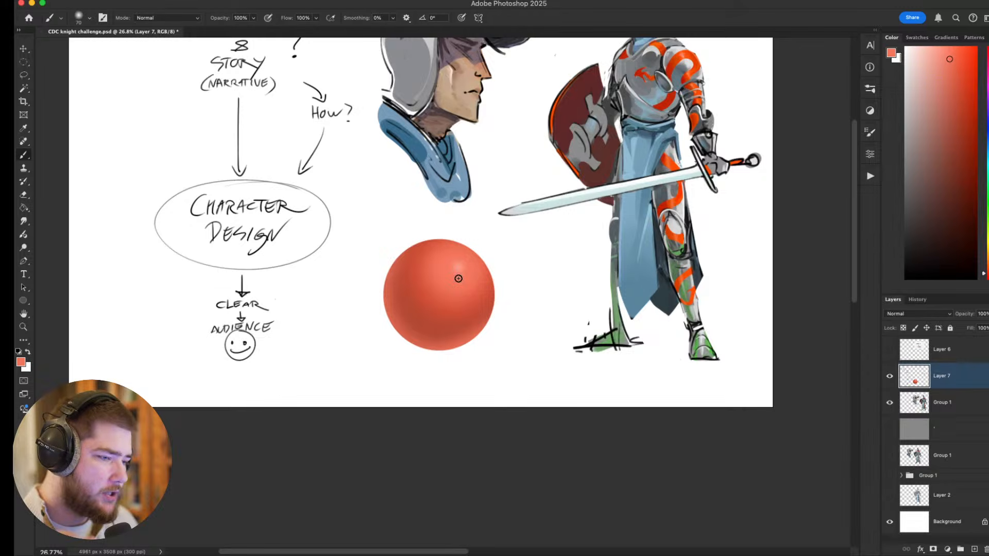
{"action": "key", "text": "super+z"}
{"action": "key", "text": "super+z"}
{"action": "key", "text": "super+z"}
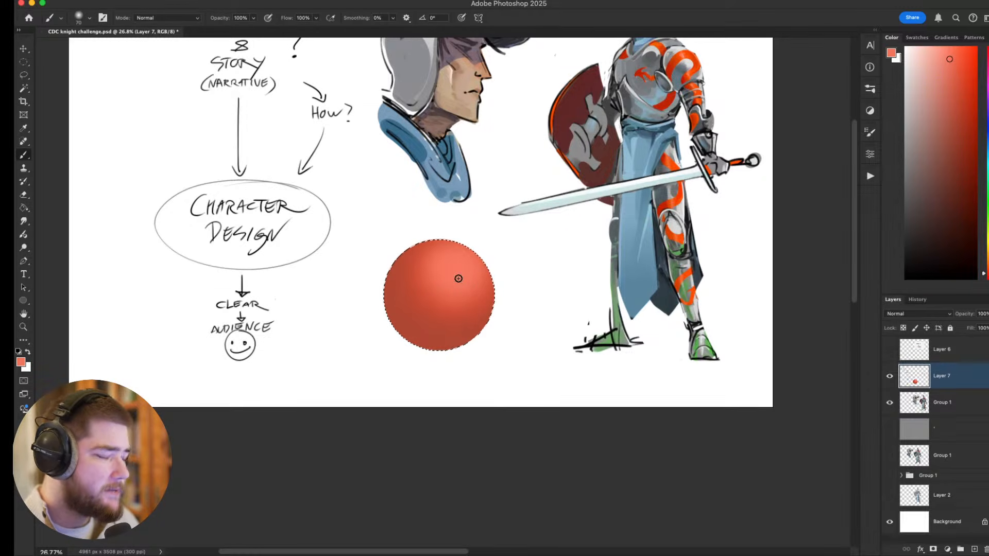
Sample a light red from the ball and smooth its shading with a 300 px soft brush.
{"action": "scroll", "coordinate": [457, 280], "scroll_direction": "up", "scroll_amount": 1}
{"action": "left_click", "coordinate": [436, 298], "text": "alt"}
{"action": "key", "text": "bracketright"}
{"action": "key", "text": "bracketright"}
{"action": "key", "text": "bracketright"}
{"action": "key", "text": "bracketright"}
{"action": "key", "text": "bracketright"}
{"action": "key", "text": "bracketright"}
{"action": "key", "text": "bracketright"}
{"action": "key", "text": "bracketright"}
{"action": "key", "text": "bracketright"}
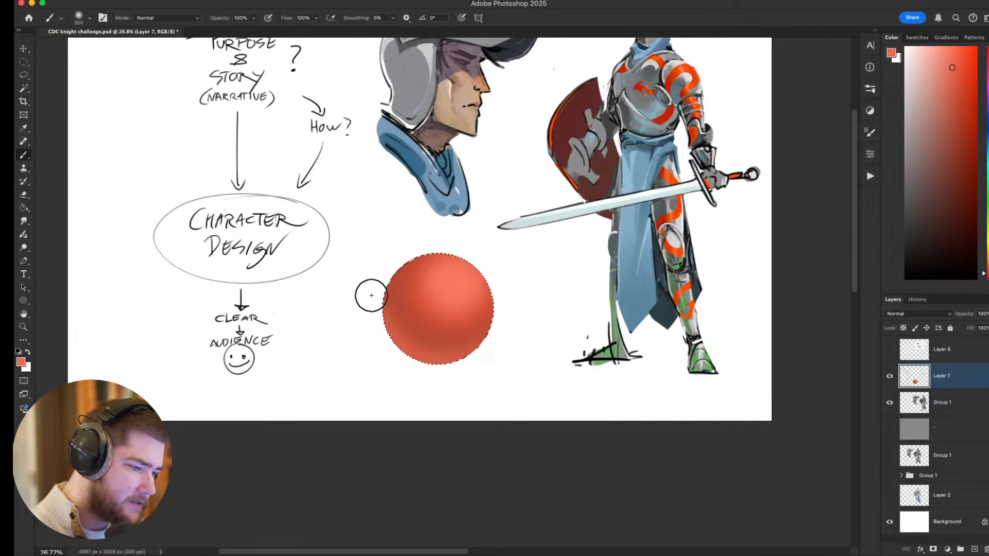
Paint a crisp round white highlight on the upper part of the red ball with a hard round brush.
{"action": "left_click", "coordinate": [906, 47]}
{"action": "right_click", "coordinate": [447, 281]}
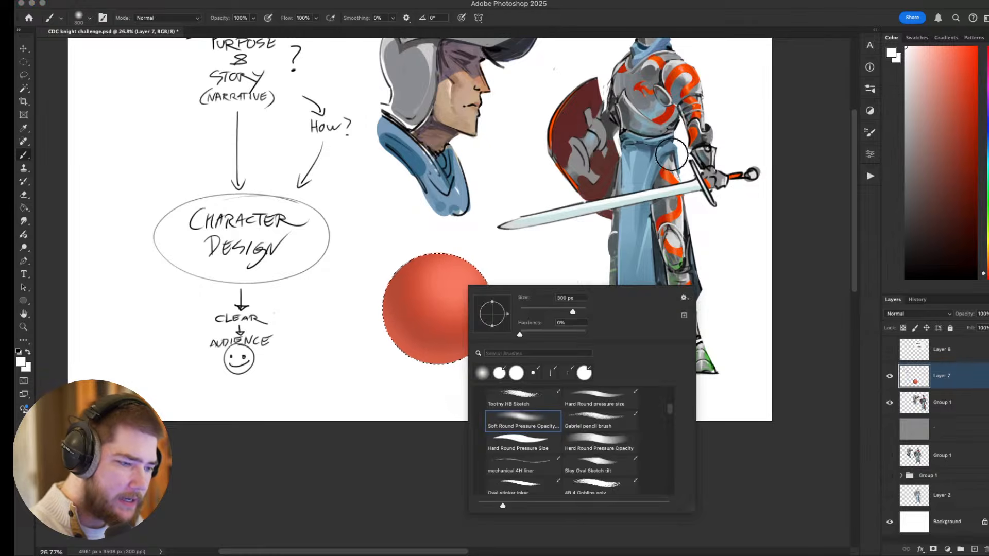
{"action": "left_click", "coordinate": [499, 373]}
{"action": "key", "text": "Return"}
{"action": "key", "text": "bracketleft"}
{"action": "key", "text": "bracketleft"}
{"action": "key", "text": "bracketleft"}
{"action": "key", "text": "bracketleft"}
{"action": "key", "text": "bracketleft"}
{"action": "key", "text": "bracketleft"}
{"action": "key", "text": "bracketleft"}
{"action": "key", "text": "bracketleft"}
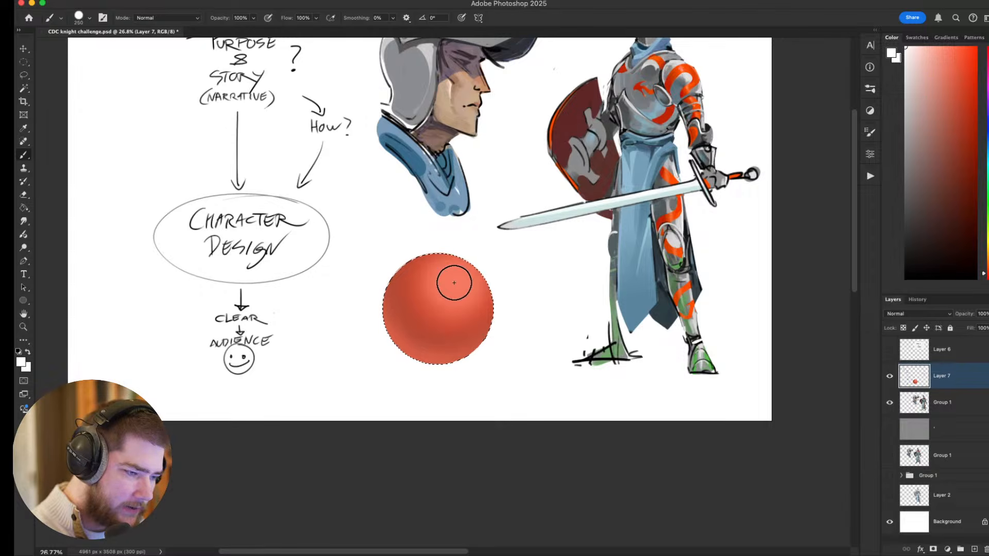
{"action": "left_click", "coordinate": [454, 281]}
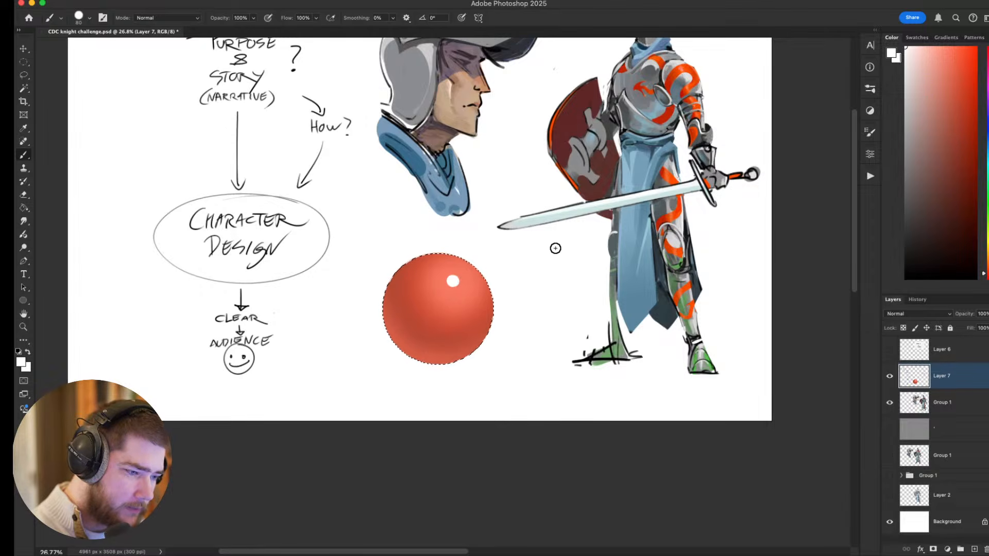
Add fine white and light red marks around the ball's highlight with a 10 px brush, and deselect the ball.
{"action": "scroll", "coordinate": [548, 247], "scroll_direction": "up", "scroll_amount": 1}
{"action": "key", "text": "bracketleft"}
{"action": "key", "text": "bracketleft"}
{"action": "key", "text": "bracketleft"}
{"action": "key", "text": "bracketleft"}
{"action": "key", "text": "bracketleft"}
{"action": "key", "text": "bracketleft"}
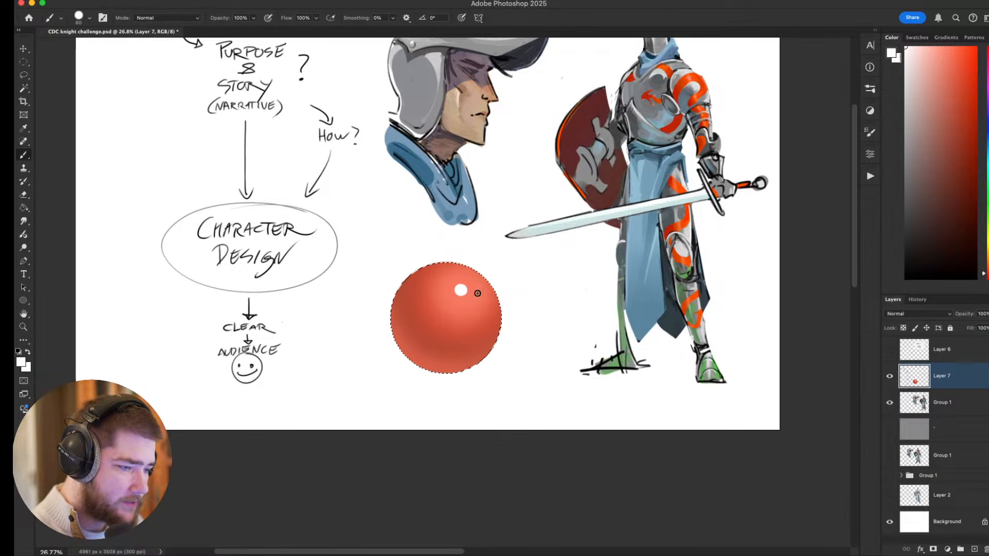
{"action": "key", "text": "bracketleft"}
{"action": "key", "text": "bracketleft"}
{"action": "key", "text": "bracketleft"}
{"action": "scroll", "coordinate": [499, 309], "scroll_direction": "up", "scroll_amount": 2}
{"action": "scroll", "coordinate": [500, 310], "scroll_direction": "right", "scroll_amount": 1}
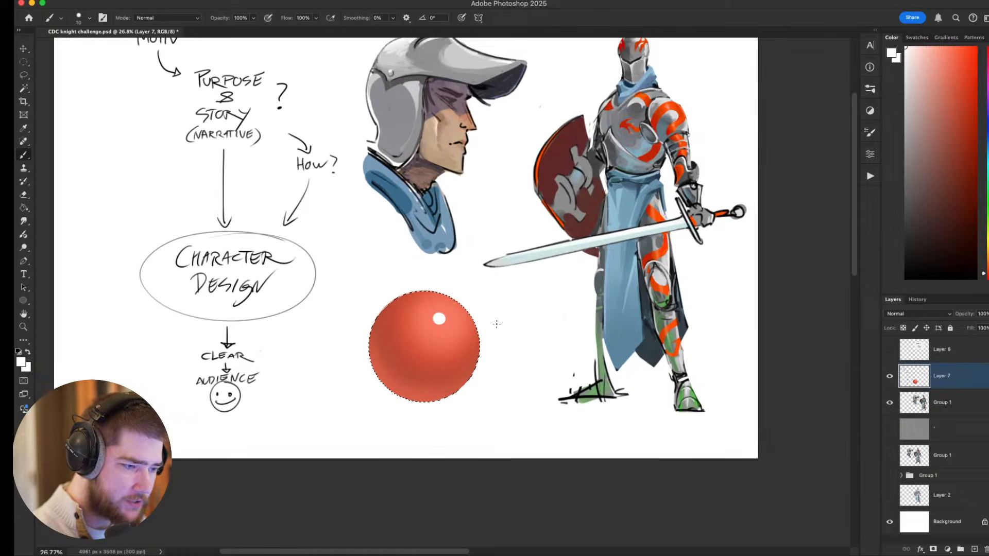
{"action": "left_click_drag", "start_coordinate": [432, 315], "coordinate": [446, 324]}
{"action": "left_click", "coordinate": [440, 309], "text": "alt"}
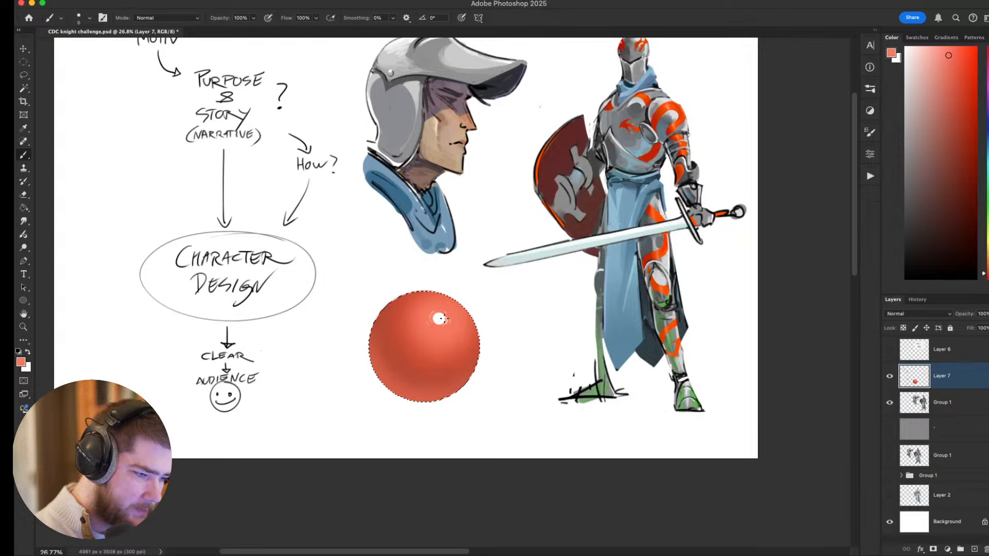
{"action": "left_click_drag", "start_coordinate": [433, 323], "coordinate": [444, 321]}
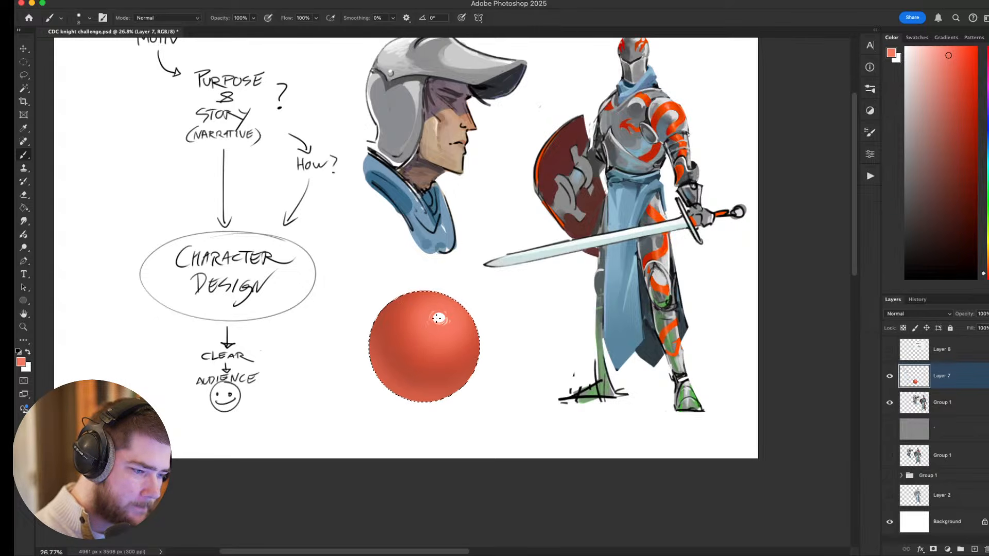
{"action": "left_click_drag", "start_coordinate": [541, 323], "coordinate": [507, 315]}
{"action": "key", "text": "super+d"}
Sample a darker red from the ball and sketch a diagonal surface line beside it with an arrow pointing down at it.
{"action": "left_click", "coordinate": [414, 366], "text": "alt"}
{"action": "mouse_move", "coordinate": [525, 376]}
{"action": "left_mouse_down"}
{"action": "mouse_move", "coordinate": [691, 336]}
{"action": "mouse_move", "coordinate": [526, 384]}
{"action": "left_mouse_up"}
{"action": "left_click_drag", "start_coordinate": [468, 370], "coordinate": [541, 309]}
{"action": "key", "text": "super+z"}
{"action": "left_click_drag", "start_coordinate": [443, 397], "coordinate": [541, 305]}
{"action": "key", "text": "super+z"}
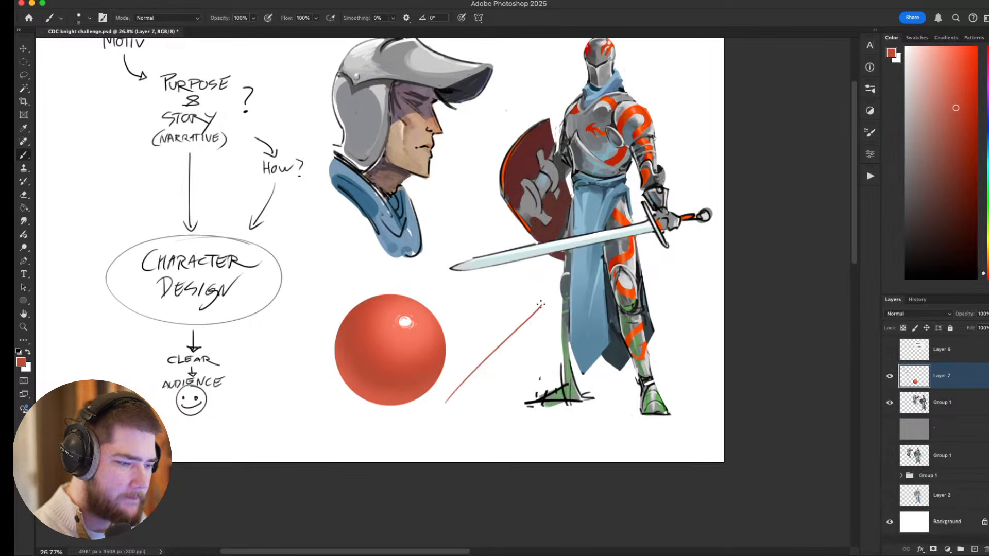
{"action": "mouse_move", "coordinate": [486, 284]}
{"action": "left_mouse_down"}
{"action": "mouse_move", "coordinate": [486, 317]}
{"action": "mouse_move", "coordinate": [492, 307]}
{"action": "left_mouse_up"}
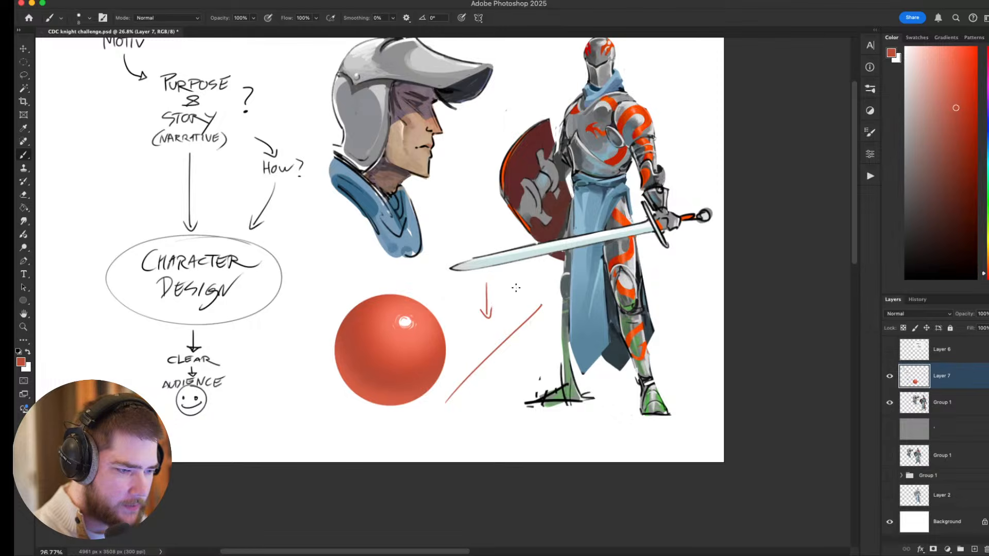
{"action": "left_click_drag", "start_coordinate": [552, 339], "coordinate": [524, 341]}
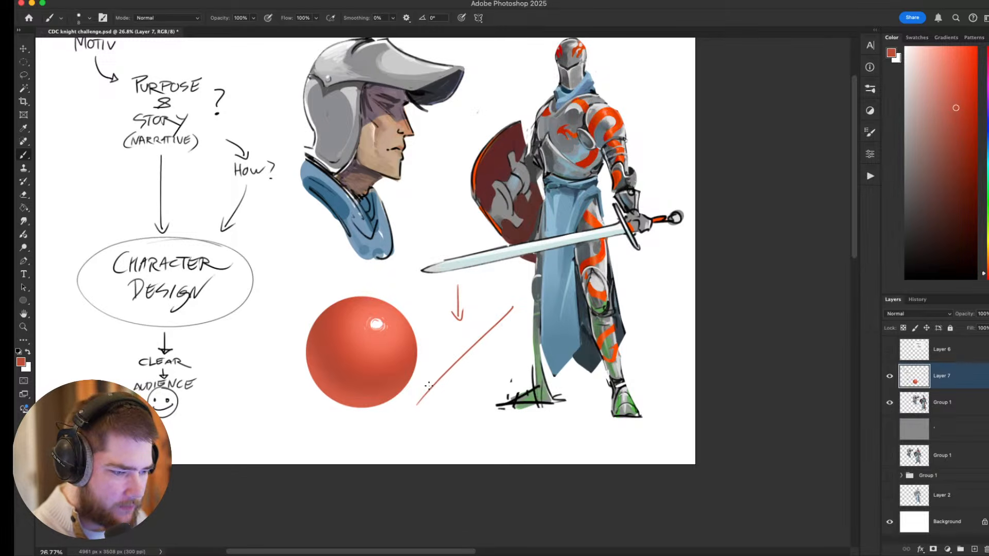
Sketch small notches along the diagonal line and a curved, notched surface above it with a second arrow.
{"action": "left_click_drag", "start_coordinate": [455, 364], "coordinate": [500, 333]}
{"action": "left_click_drag", "start_coordinate": [499, 332], "coordinate": [499, 323]}
{"action": "left_click_drag", "start_coordinate": [456, 368], "coordinate": [467, 368]}
{"action": "left_click_drag", "start_coordinate": [458, 332], "coordinate": [459, 355]}
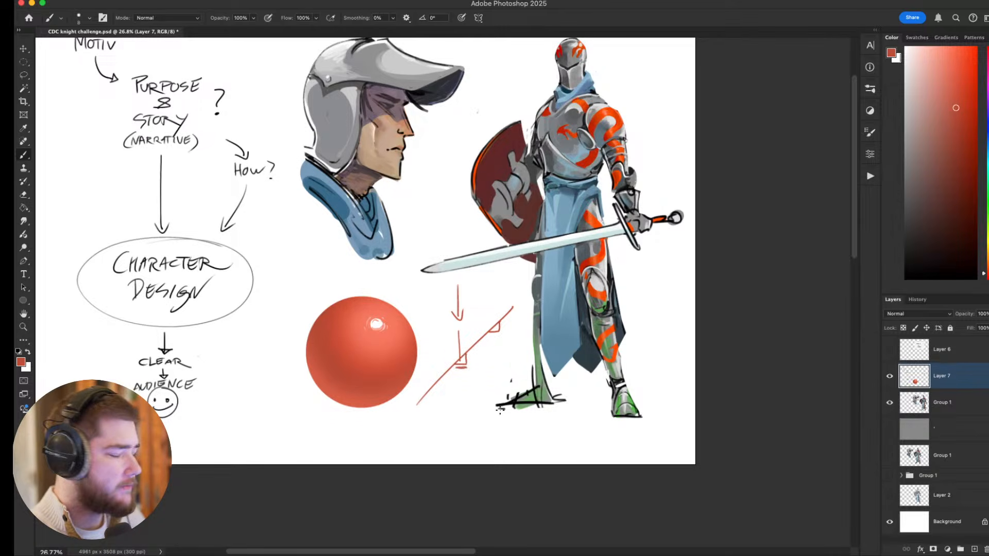
{"action": "key", "text": "super+z"}
{"action": "mouse_move", "coordinate": [434, 367]}
{"action": "left_mouse_down"}
{"action": "mouse_move", "coordinate": [482, 325]}
{"action": "mouse_move", "coordinate": [452, 337]}
{"action": "mouse_move", "coordinate": [482, 325]}
{"action": "left_mouse_up"}
{"action": "left_click_drag", "start_coordinate": [421, 321], "coordinate": [478, 328]}
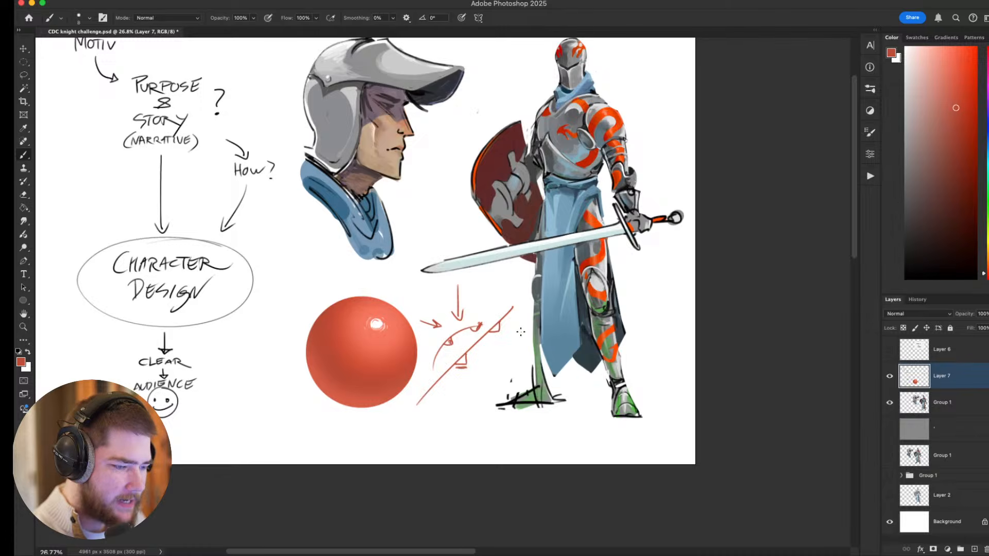
Undo the notches, the curved surface and the second arrow sketched beside the ball.
{"action": "key", "text": "super+z"}
{"action": "key", "text": "super+z"}
{"action": "key", "text": "super+z"}
{"action": "key", "text": "super+z"}
{"action": "key", "text": "super+z"}
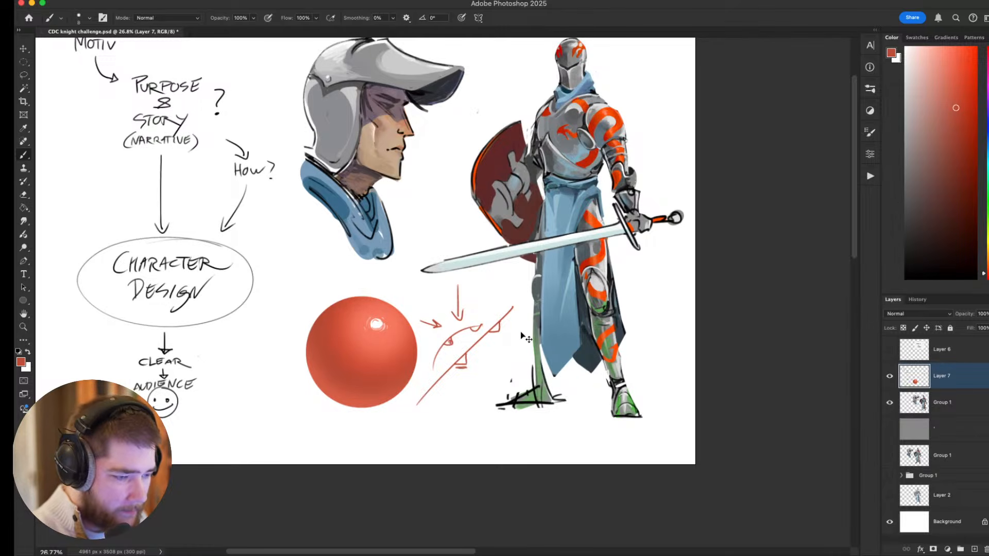
{"action": "key", "text": "super+z"}
{"action": "key", "text": "super+z"}
{"action": "key", "text": "super+z"}
{"action": "key", "text": "super+z"}
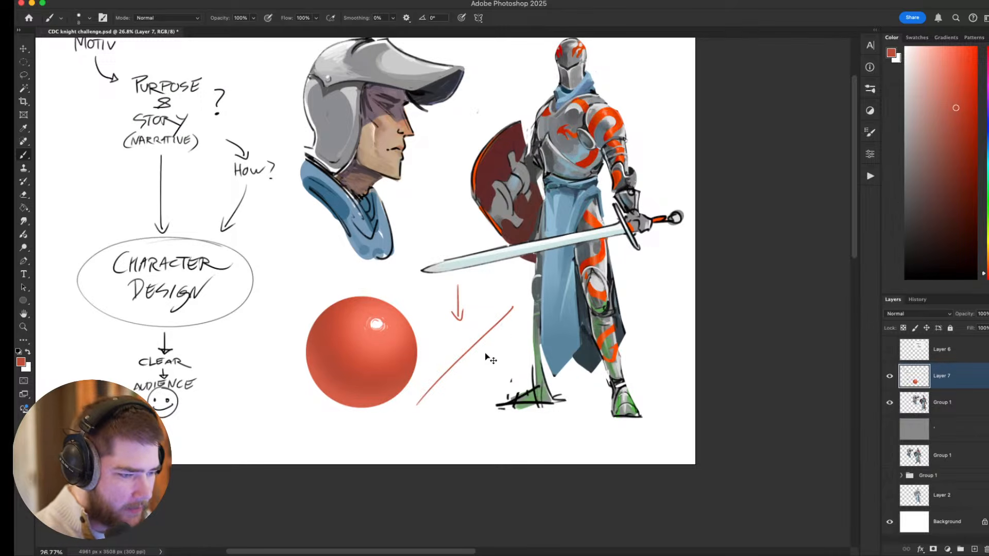
Sample several light and dark reds from the ball and paint fine bumpy texture marks across its shading.
{"action": "left_click", "coordinate": [383, 366], "text": "alt"}
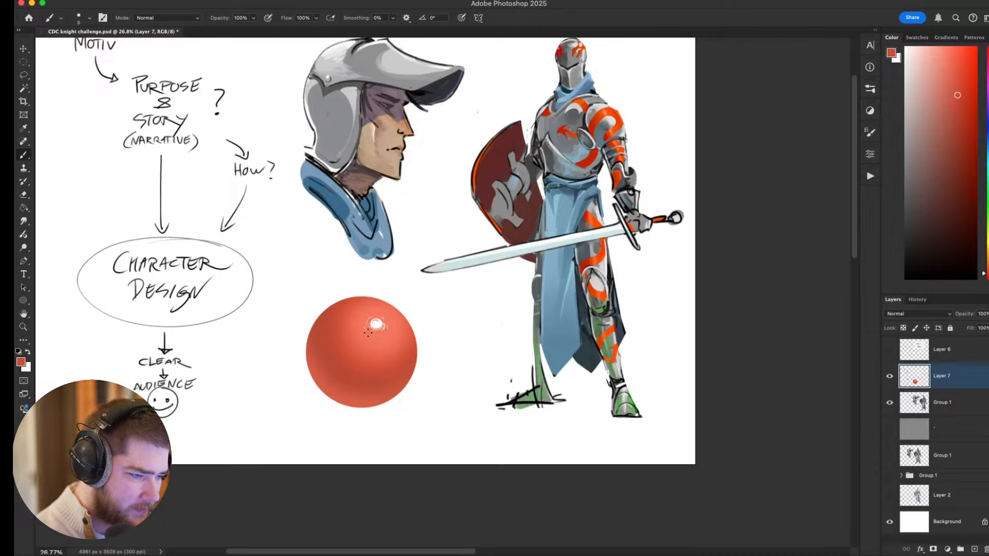
{"action": "left_click_drag", "start_coordinate": [424, 311], "coordinate": [444, 308]}
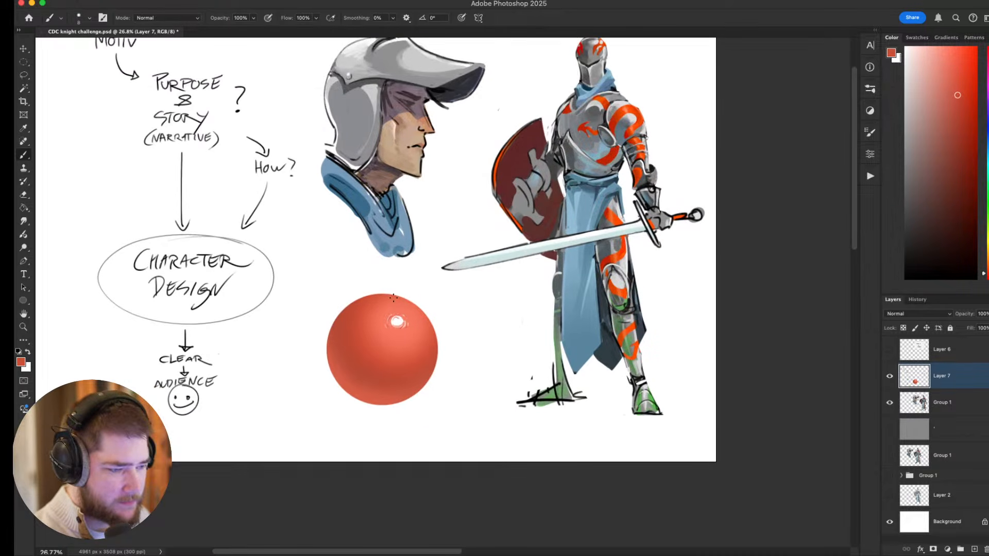
{"action": "left_click", "coordinate": [395, 359], "text": "alt"}
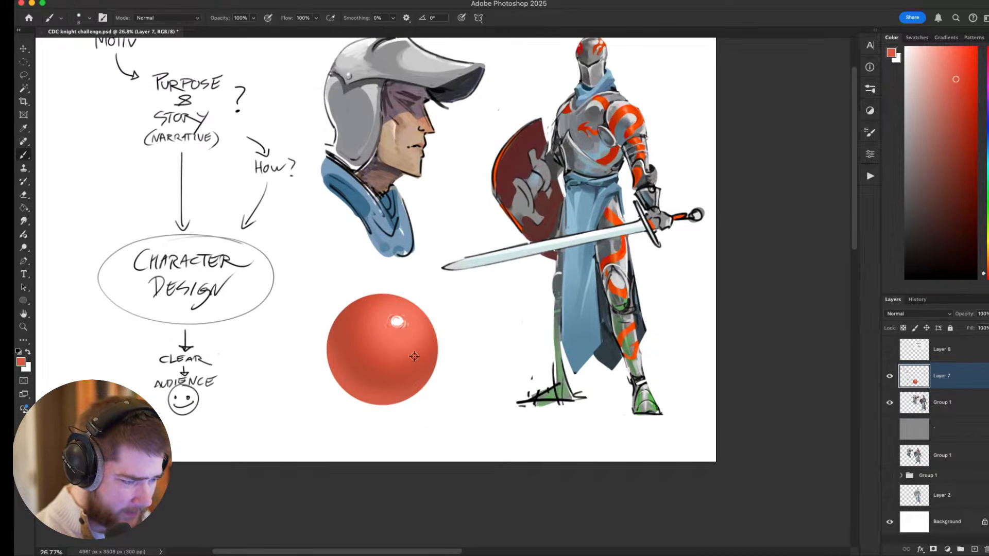
{"action": "left_click", "coordinate": [380, 338], "text": "alt"}
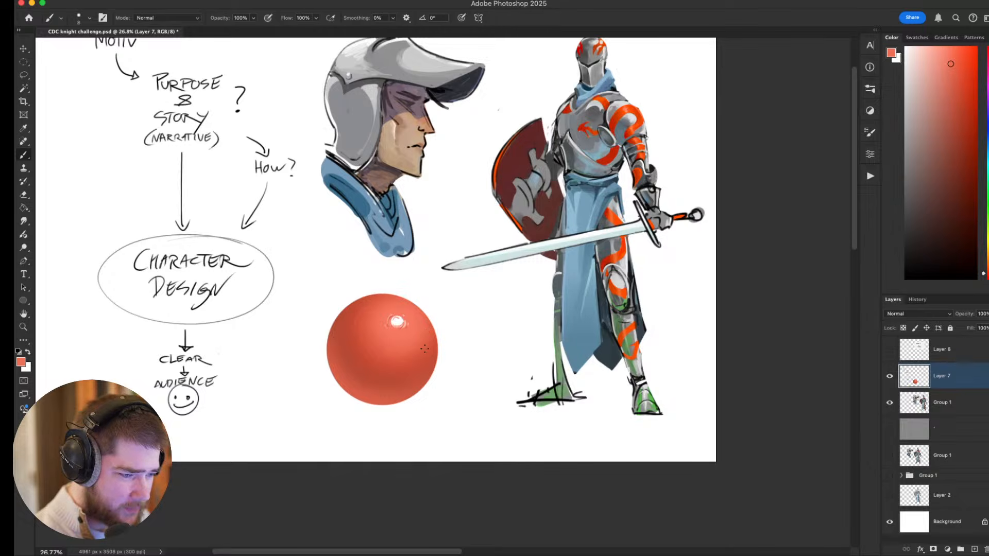
{"action": "left_click", "coordinate": [369, 309], "text": "alt"}
{"action": "left_click", "coordinate": [358, 350], "text": "alt"}
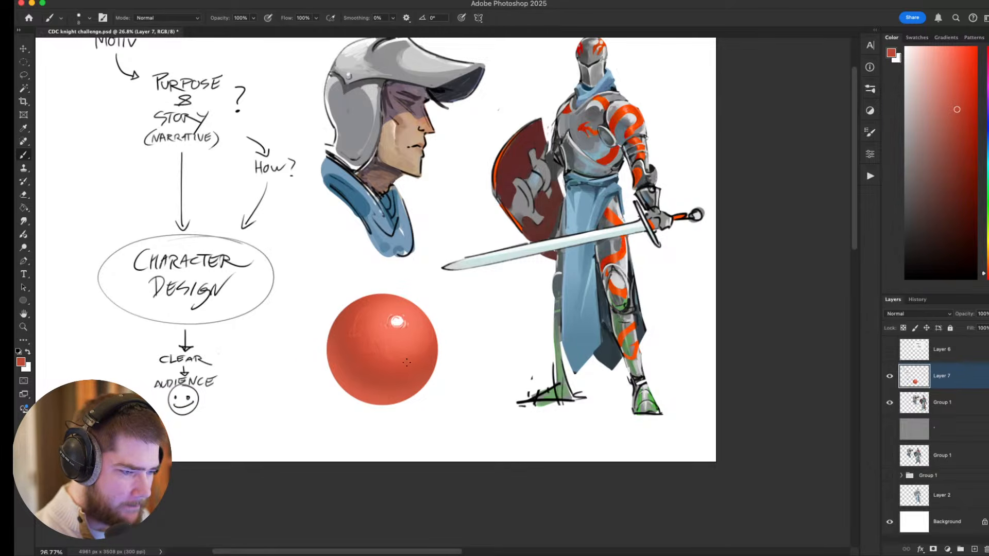
{"action": "left_click", "coordinate": [361, 320], "text": "alt"}
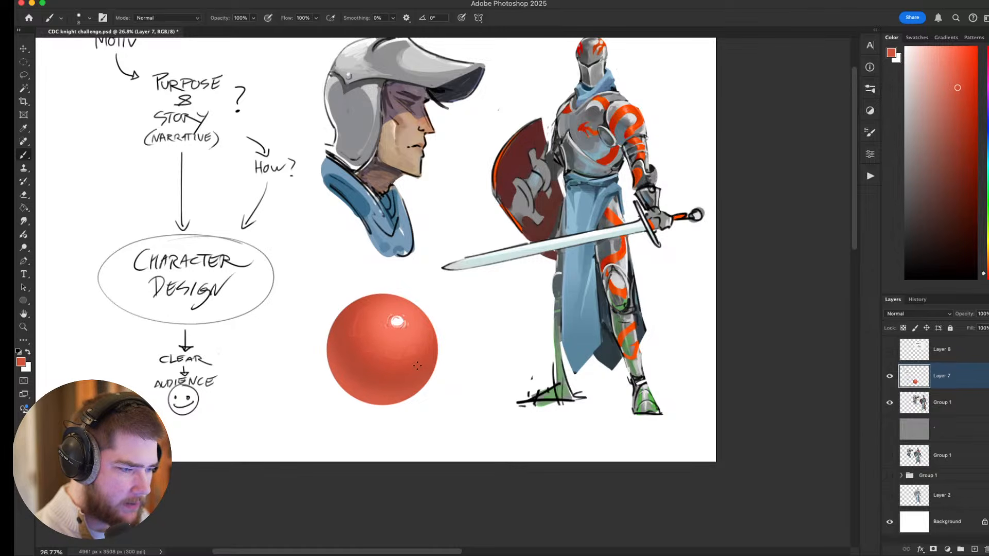
{"action": "left_click", "coordinate": [417, 343], "text": "alt"}
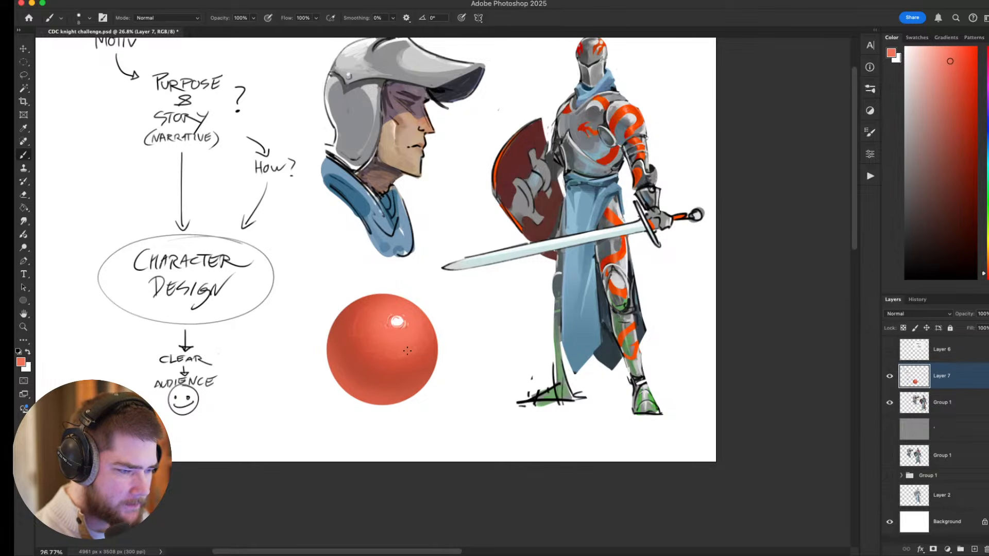
{"action": "left_click", "coordinate": [356, 336], "text": "alt"}
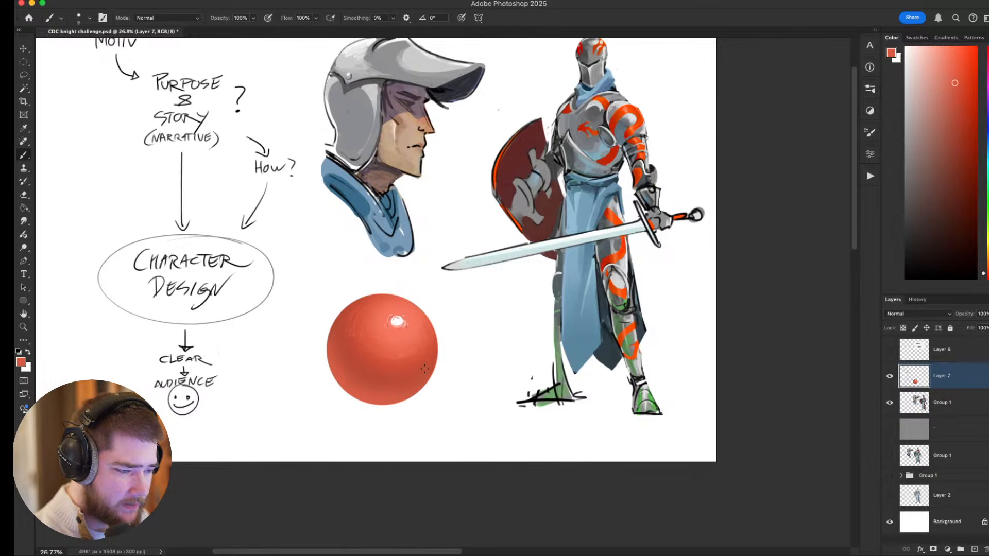
{"action": "left_click", "coordinate": [358, 312], "text": "alt"}
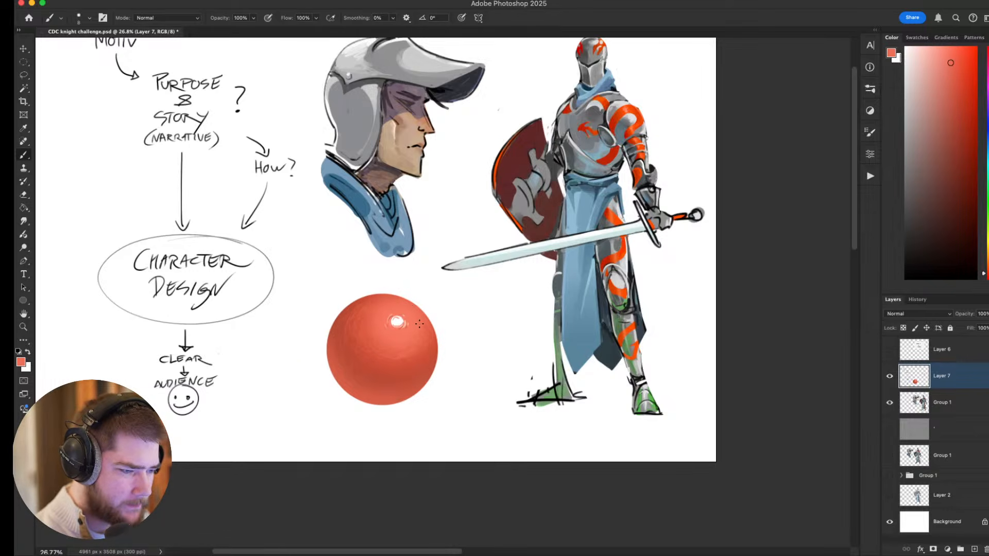
Sample white from the highlight and add tiny bright glints to the ball's texture around it.
{"action": "left_click", "coordinate": [398, 323], "text": "alt"}
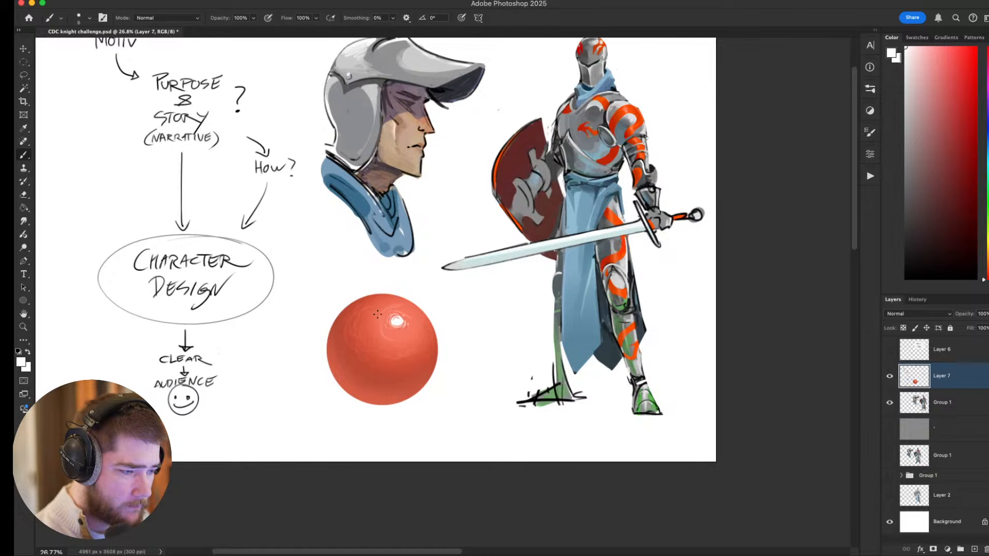
{"action": "mouse_move", "coordinate": [384, 309]}
{"action": "left_mouse_down"}
{"action": "mouse_move", "coordinate": [373, 327]}
{"action": "mouse_move", "coordinate": [411, 321]}
{"action": "mouse_move", "coordinate": [397, 341]}
{"action": "mouse_move", "coordinate": [412, 311]}
{"action": "left_mouse_up"}
{"action": "mouse_move", "coordinate": [549, 372]}
{"action": "left_mouse_down"}
{"action": "mouse_move", "coordinate": [546, 287]}
{"action": "mouse_move", "coordinate": [539, 406]}
{"action": "left_mouse_up"}
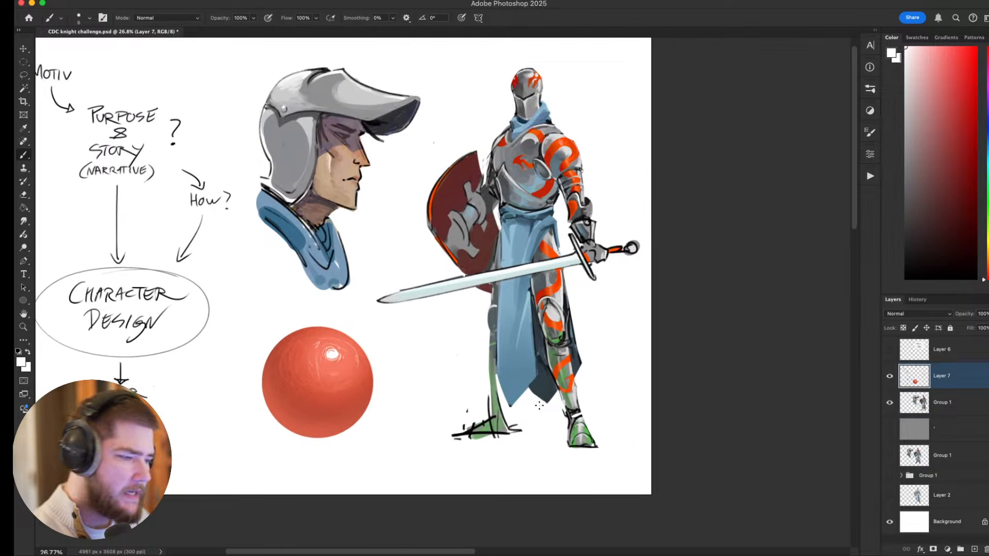
{"action": "scroll", "coordinate": [256, 310], "scroll_direction": "down", "scroll_amount": 2}
{"action": "left_click_drag", "start_coordinate": [345, 356], "coordinate": [401, 384]}
{"action": "scroll", "coordinate": [369, 380], "scroll_direction": "up", "scroll_amount": 1}
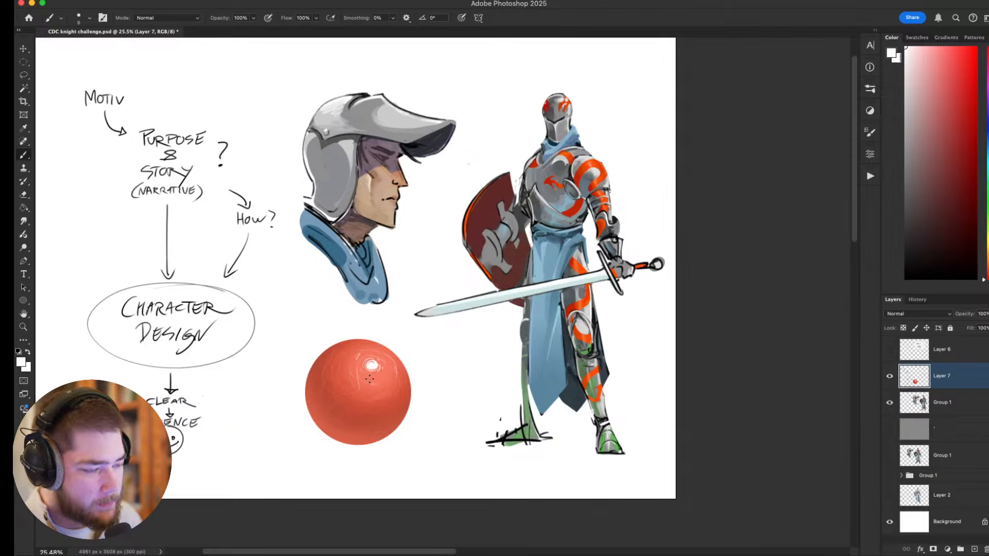
{"action": "left_click_drag", "start_coordinate": [387, 380], "coordinate": [407, 374]}
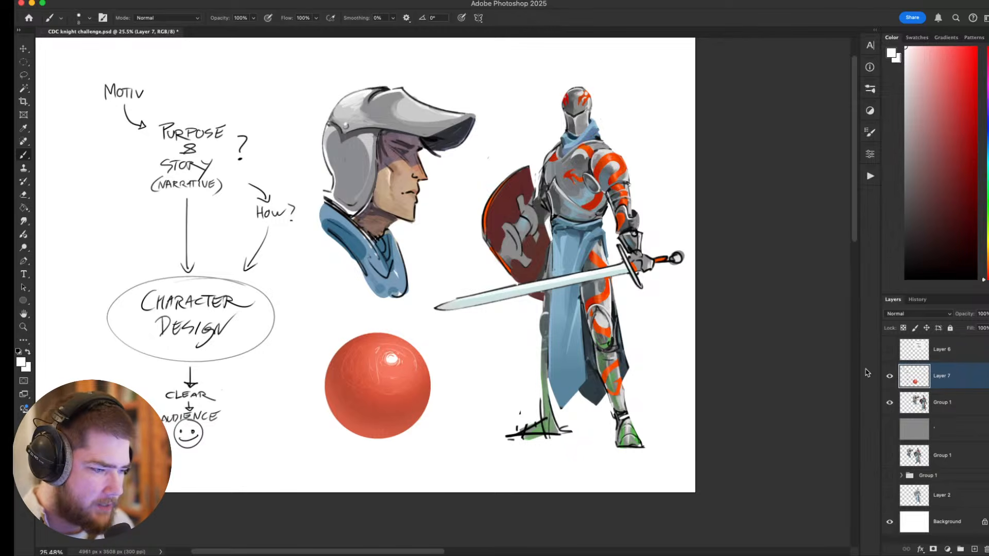
Compare the canvas with the ball layer, Layer 7, hidden and shown again.
{"action": "left_click", "coordinate": [890, 376]}
{"action": "left_click_drag", "start_coordinate": [706, 307], "coordinate": [704, 307]}
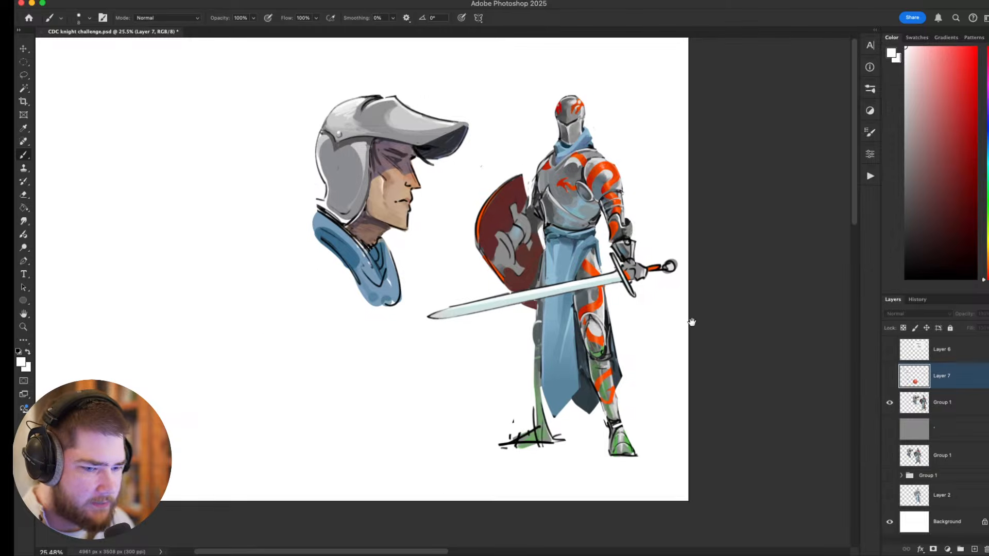
{"action": "left_click", "coordinate": [890, 376]}
Cut a lassoed area of the knight's torso to a new layer beneath Layer 7, and hide the ball's Layer 7.
{"action": "key", "text": "l"}
{"action": "mouse_move", "coordinate": [523, 324]}
{"action": "left_mouse_down"}
{"action": "mouse_move", "coordinate": [497, 294]}
{"action": "mouse_move", "coordinate": [516, 308]}
{"action": "left_mouse_up"}
{"action": "right_click", "coordinate": [514, 268]}
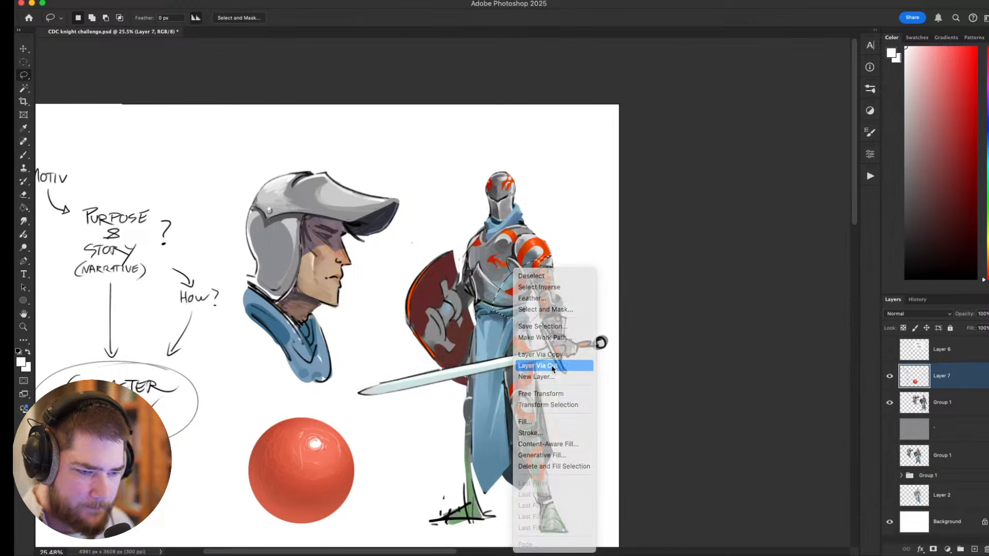
{"action": "left_click", "coordinate": [552, 366]}
{"action": "left_click", "coordinate": [890, 402]}
{"action": "left_click_drag", "start_coordinate": [943, 378], "coordinate": [943, 422]}
{"action": "scroll", "coordinate": [610, 311], "scroll_direction": "up", "scroll_amount": 5}
{"action": "scroll", "coordinate": [567, 222], "scroll_direction": "down", "scroll_amount": 2}
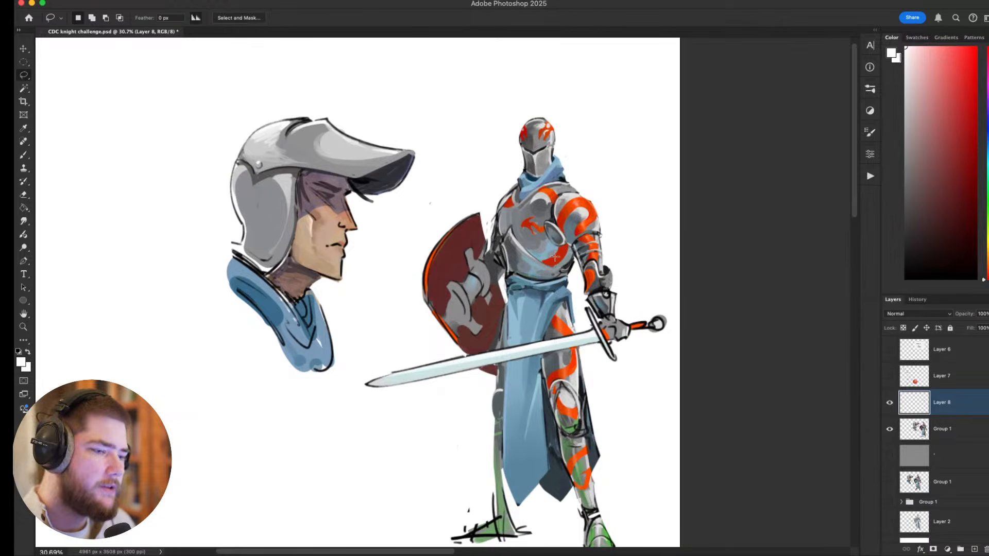
{"action": "scroll", "coordinate": [555, 256], "scroll_direction": "up", "scroll_amount": 1}
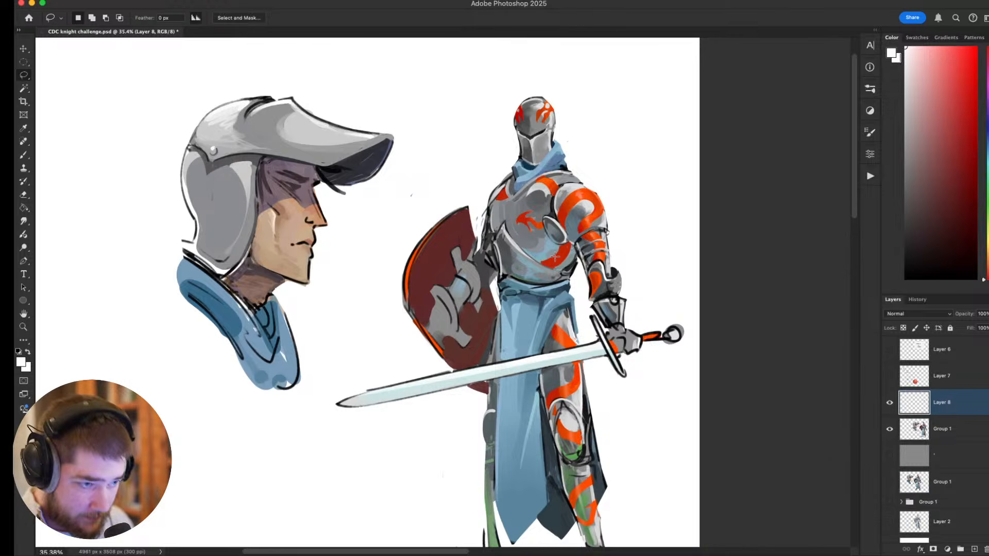
Hide Layer 8 and the painted Group 1 layer below it, and show the older Group 1 folder.
{"action": "left_click", "coordinate": [889, 402]}
{"action": "left_click", "coordinate": [890, 430]}
{"action": "scroll", "coordinate": [887, 432], "scroll_direction": "down", "scroll_amount": 1}
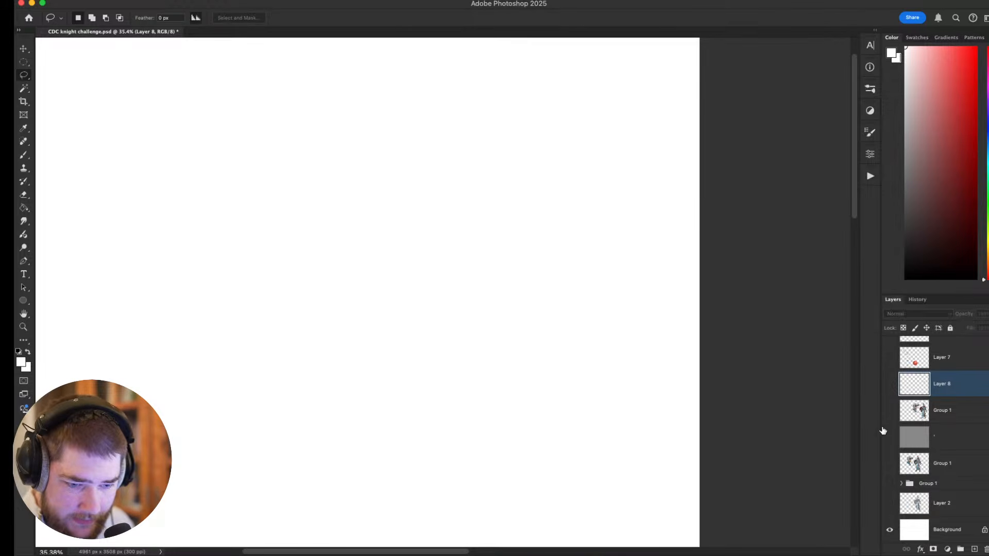
{"action": "left_click", "coordinate": [890, 483]}
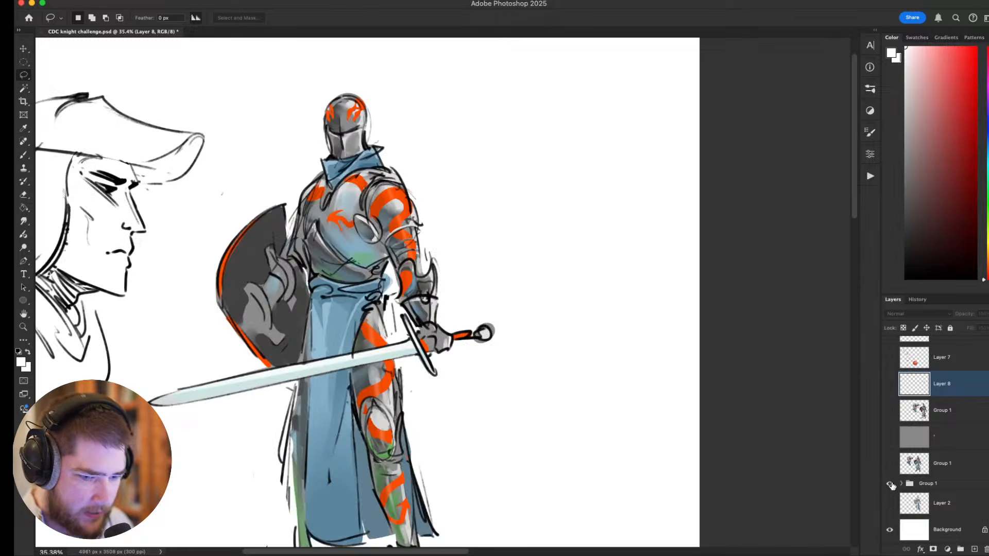
Expand the Group 1 folder, hide its Layer 3 and Layer 5, and show Layer 2 beneath the folder.
{"action": "left_click", "coordinate": [902, 483]}
{"action": "scroll", "coordinate": [900, 463], "scroll_direction": "down", "scroll_amount": 2}
{"action": "left_click", "coordinate": [890, 490]}
{"action": "left_click", "coordinate": [889, 516]}
{"action": "left_click", "coordinate": [890, 437]}
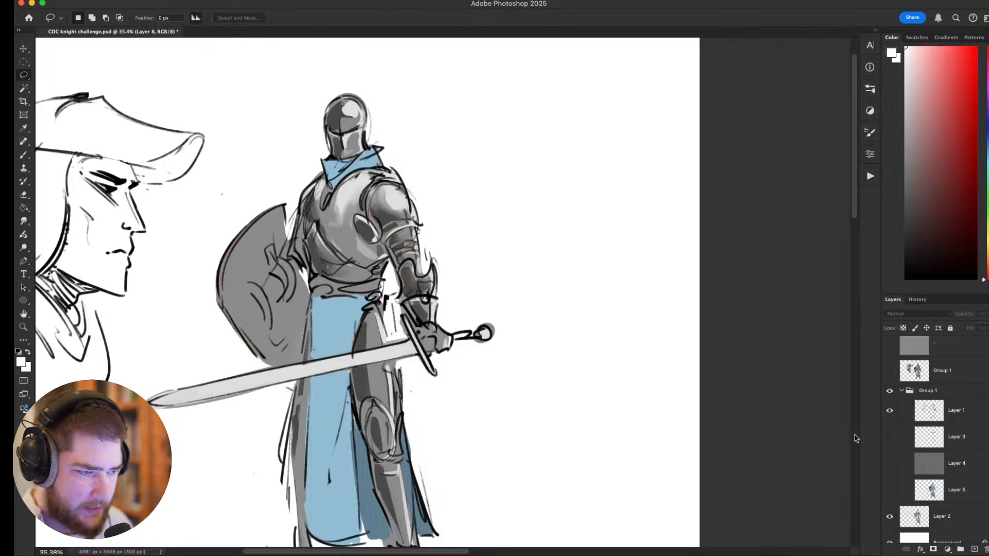
Add a new layer above Layer 1 in the expanded Group 1 folder.
{"action": "left_click_drag", "start_coordinate": [624, 407], "coordinate": [751, 400]}
{"action": "left_click_drag", "start_coordinate": [568, 371], "coordinate": [487, 361]}
{"action": "left_click_drag", "start_coordinate": [481, 292], "coordinate": [564, 250]}
{"action": "left_click", "coordinate": [932, 411]}
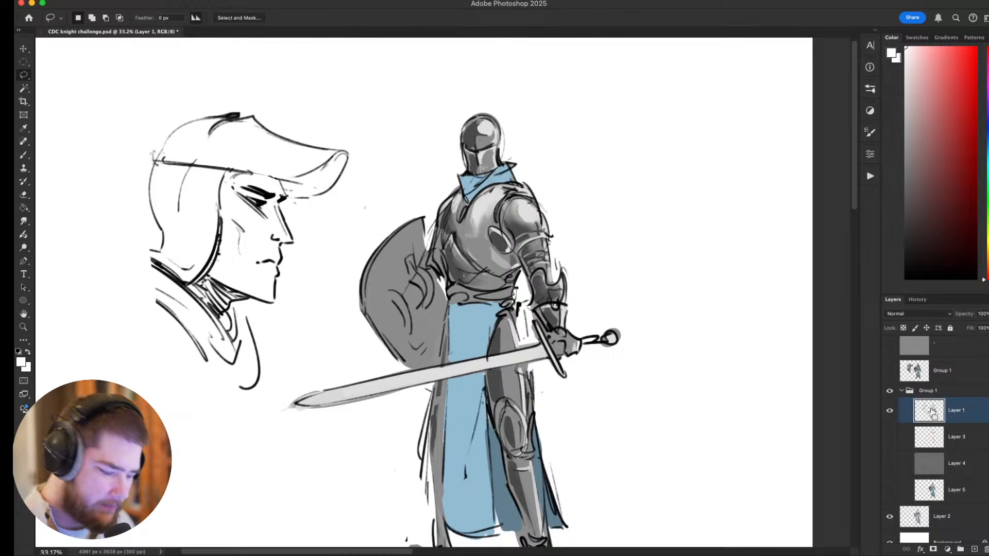
{"action": "key", "text": "super+shift+n"}
{"action": "key", "text": "Return"}
Draw a dark red light-direction arrow toward the knight and outline the highlights on the helmet, chest and shoulder.
{"action": "left_click_drag", "start_coordinate": [587, 133], "coordinate": [581, 170]}
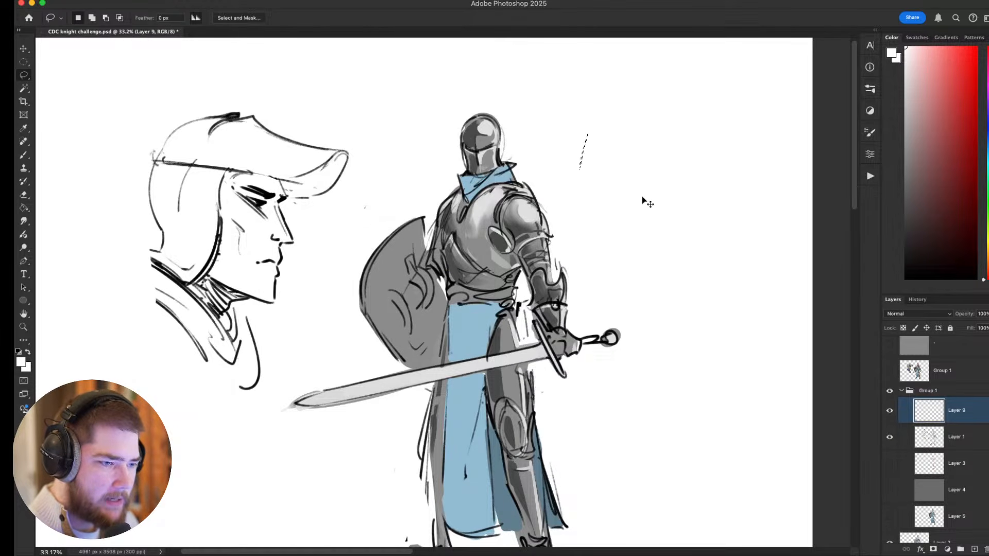
{"action": "key", "text": "super+d"}
{"action": "key", "text": "b"}
{"action": "left_click", "coordinate": [977, 211]}
{"action": "left_click_drag", "start_coordinate": [579, 280], "coordinate": [575, 313]}
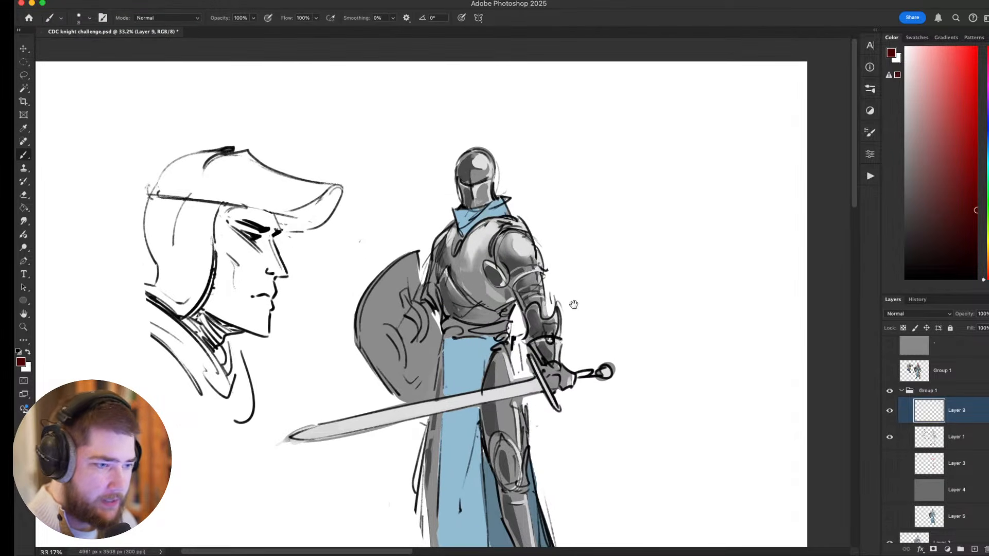
{"action": "mouse_move", "coordinate": [591, 132]}
{"action": "left_mouse_down"}
{"action": "mouse_move", "coordinate": [550, 196]}
{"action": "mouse_move", "coordinate": [551, 171]}
{"action": "mouse_move", "coordinate": [572, 175]}
{"action": "left_mouse_up"}
{"action": "key", "text": "super+z"}
{"action": "left_click_drag", "start_coordinate": [733, 299], "coordinate": [764, 287]}
{"action": "mouse_move", "coordinate": [542, 227]}
{"action": "left_mouse_down"}
{"action": "mouse_move", "coordinate": [506, 240]}
{"action": "mouse_move", "coordinate": [534, 210]}
{"action": "left_mouse_up"}
{"action": "mouse_move", "coordinate": [516, 140]}
{"action": "left_mouse_down"}
{"action": "mouse_move", "coordinate": [508, 150]}
{"action": "mouse_move", "coordinate": [521, 153]}
{"action": "left_mouse_up"}
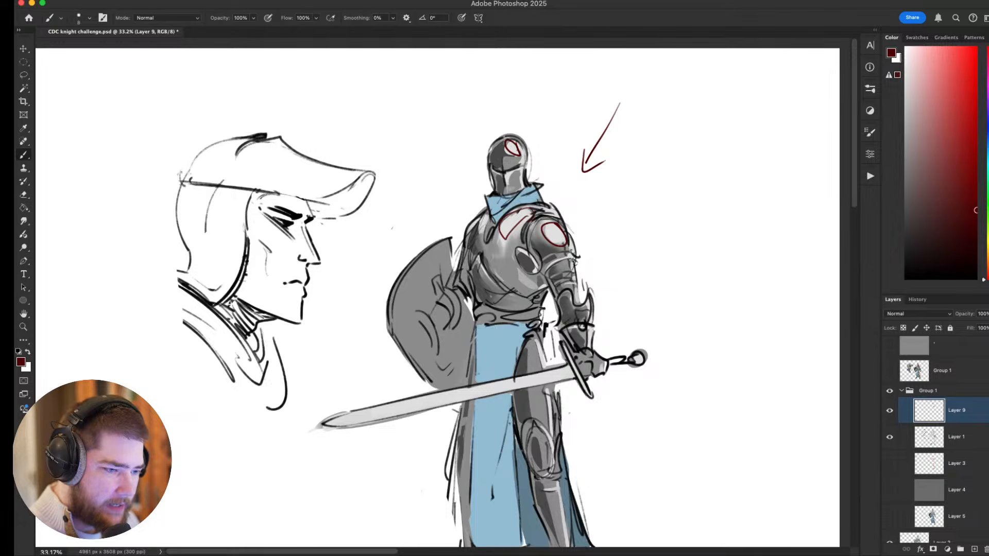
Paint light grey strokes along the lower edge of the knight's breastplate on Layer 9.
{"action": "scroll", "coordinate": [695, 210], "scroll_direction": "down", "scroll_amount": 3}
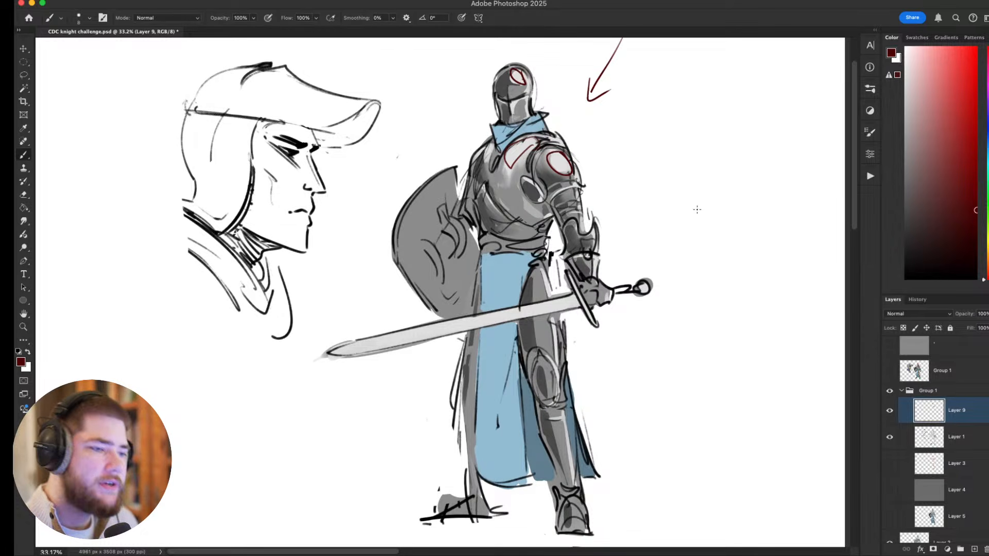
{"action": "key", "text": "r"}
{"action": "mouse_move", "coordinate": [510, 161]}
{"action": "left_mouse_down"}
{"action": "mouse_move", "coordinate": [582, 249]}
{"action": "mouse_move", "coordinate": [557, 310]}
{"action": "left_mouse_up"}
{"action": "left_click", "coordinate": [588, 238], "text": "alt"}
{"action": "left_click_drag", "start_coordinate": [543, 241], "coordinate": [567, 311]}
{"action": "key", "text": "Escape"}
{"action": "mouse_move", "coordinate": [611, 340]}
{"action": "left_mouse_down"}
{"action": "mouse_move", "coordinate": [605, 357]}
{"action": "mouse_move", "coordinate": [627, 433]}
{"action": "left_mouse_up"}
{"action": "left_click_drag", "start_coordinate": [592, 315], "coordinate": [606, 331]}
{"action": "left_click_drag", "start_coordinate": [662, 282], "coordinate": [648, 231]}
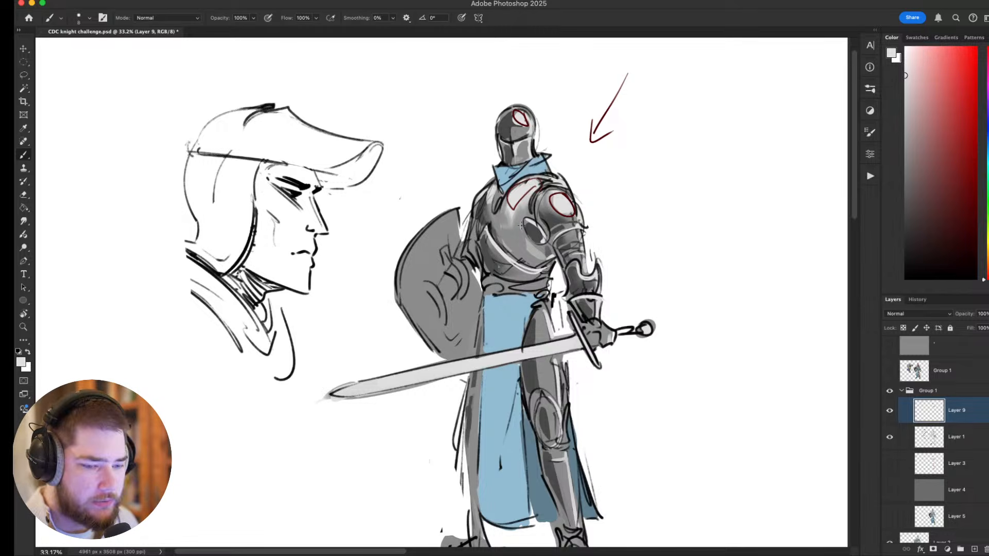
Hide Layer 1, Layer 9, their collapsed Group 1 folder and Layer 2, and show the painted Group 1 layer beneath Layer 8.
{"action": "left_click", "coordinate": [889, 437]}
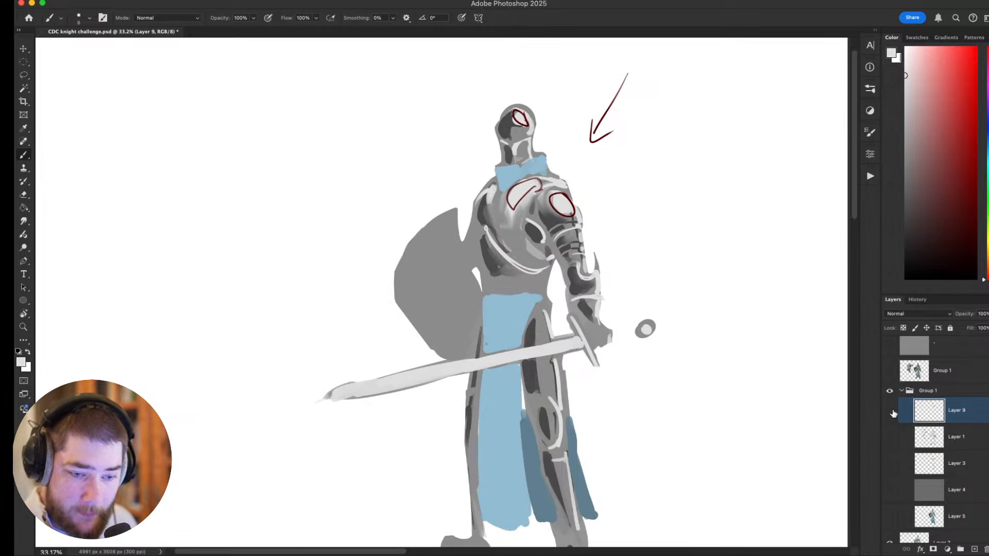
{"action": "left_click", "coordinate": [890, 411]}
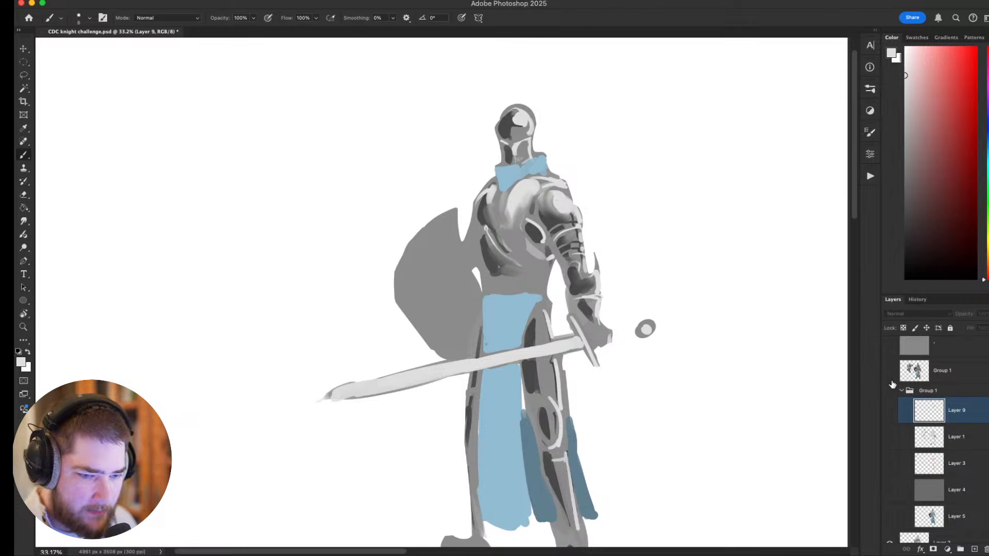
{"action": "left_click", "coordinate": [901, 394]}
{"action": "left_click", "coordinate": [890, 483]}
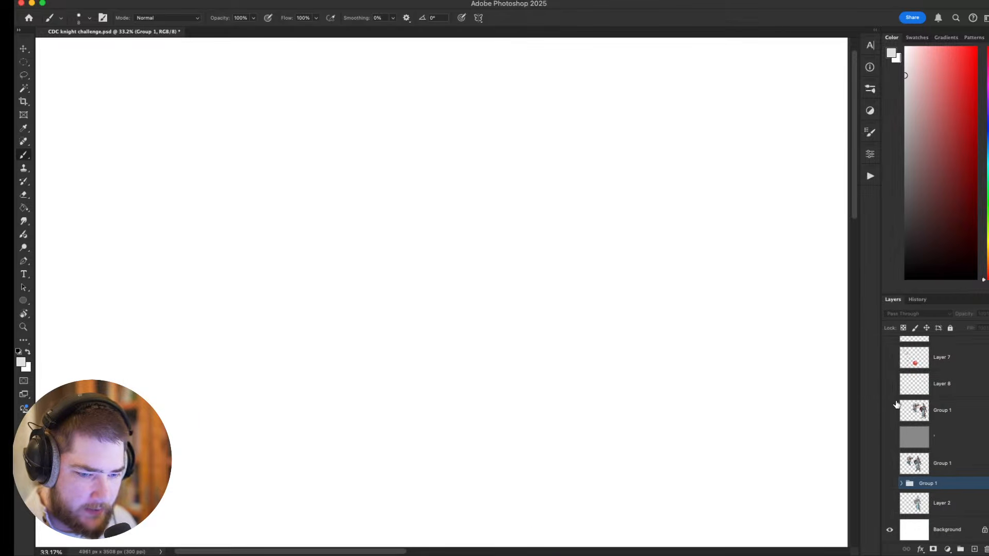
{"action": "left_click", "coordinate": [890, 410]}
{"action": "scroll", "coordinate": [892, 410], "scroll_direction": "up", "scroll_amount": 1}
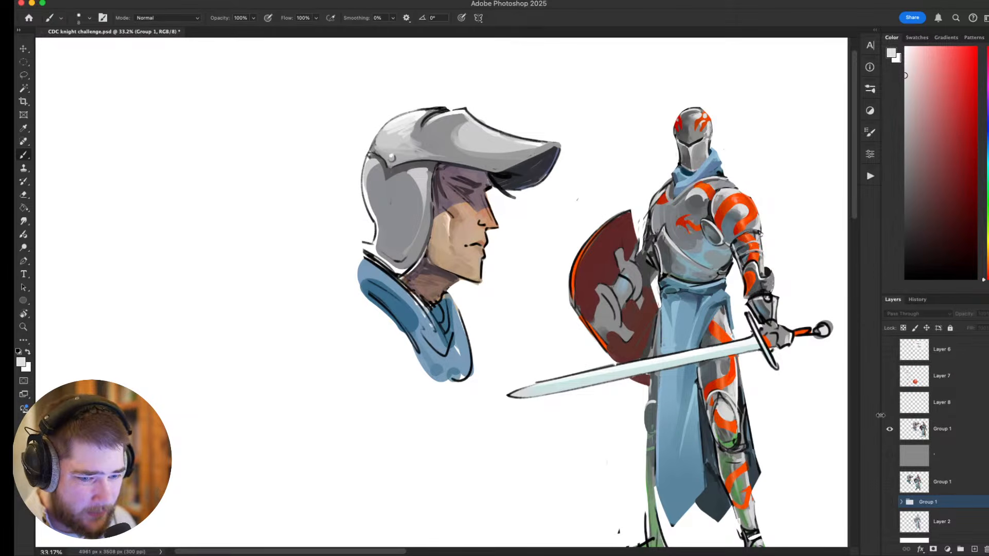
Examine the painted knight's full figure and the red markings on the helmet, chest and shoulder armour.
{"action": "left_click_drag", "start_coordinate": [747, 357], "coordinate": [640, 338]}
{"action": "scroll", "coordinate": [638, 353], "scroll_direction": "down", "scroll_amount": 3}
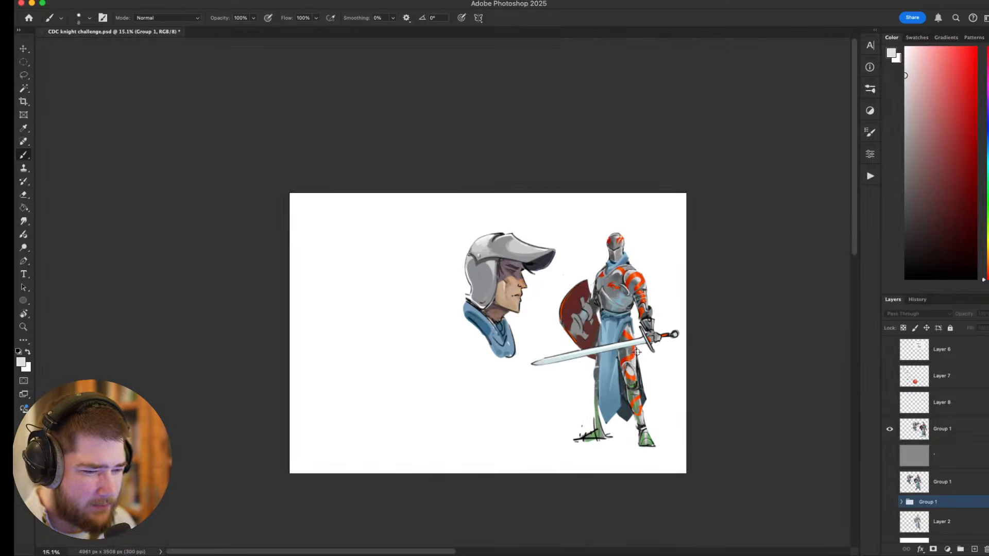
{"action": "scroll", "coordinate": [635, 351], "scroll_direction": "up", "scroll_amount": 2}
{"action": "left_click_drag", "start_coordinate": [666, 341], "coordinate": [641, 225]}
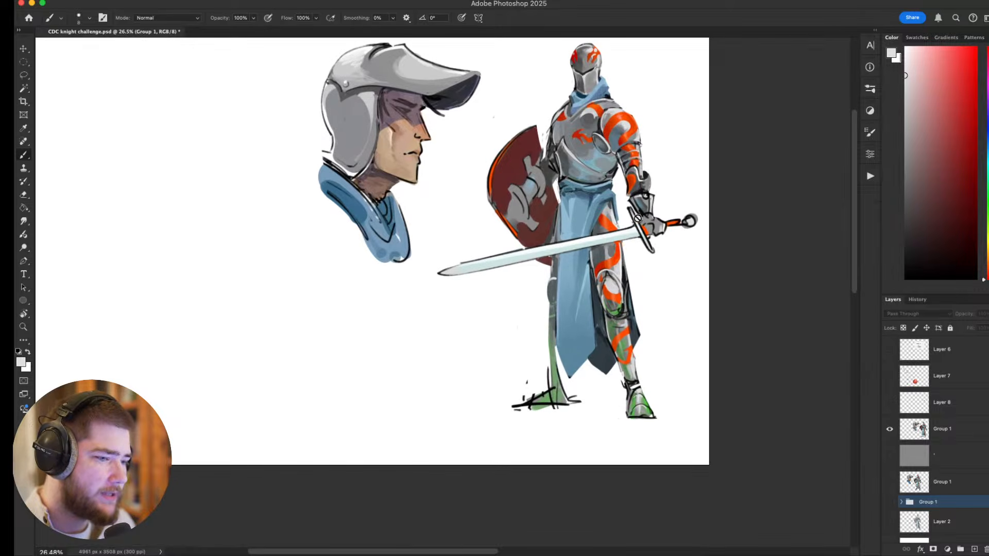
{"action": "scroll", "coordinate": [626, 186], "scroll_direction": "down", "scroll_amount": 1}
{"action": "scroll", "coordinate": [587, 247], "scroll_direction": "up", "scroll_amount": 3}
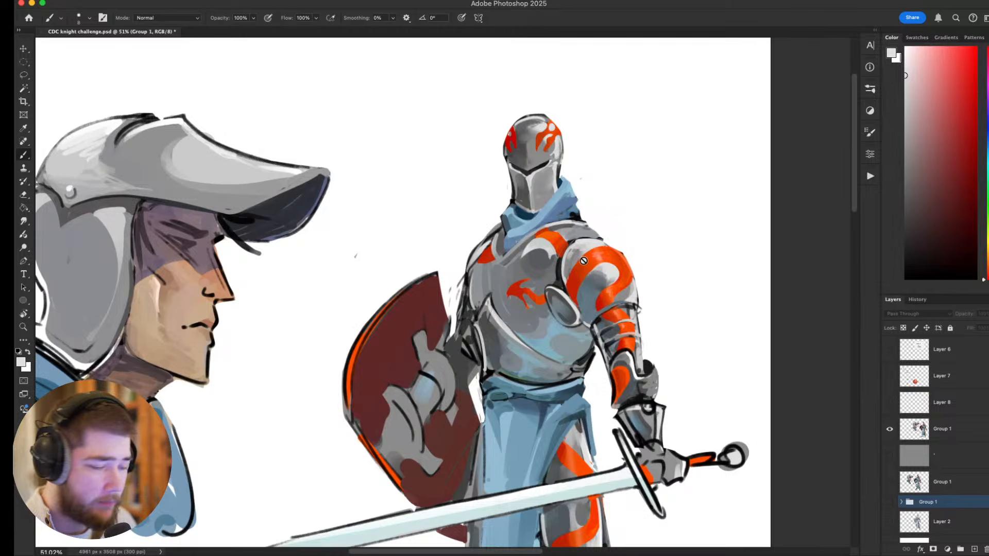
{"action": "scroll", "coordinate": [608, 270], "scroll_direction": "down", "scroll_amount": 3}
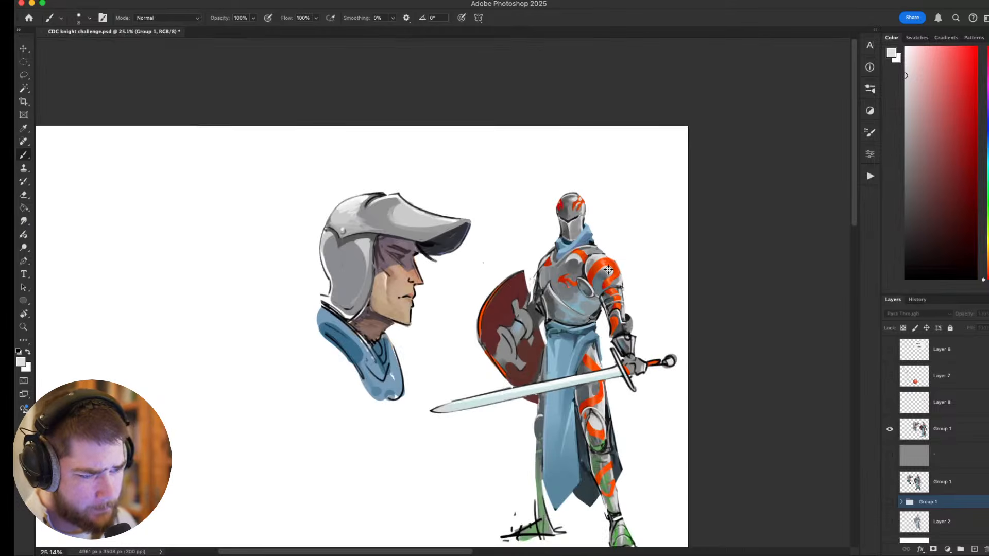
{"action": "left_click_drag", "start_coordinate": [597, 276], "coordinate": [572, 271]}
{"action": "scroll", "coordinate": [554, 265], "scroll_direction": "down", "scroll_amount": 3}
{"action": "scroll", "coordinate": [555, 264], "scroll_direction": "up", "scroll_amount": 2}
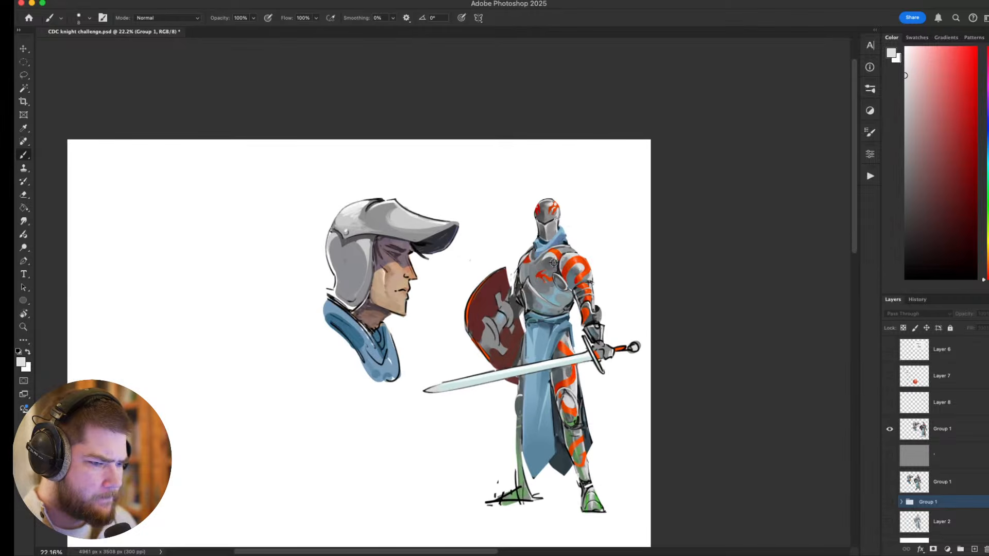
{"action": "scroll", "coordinate": [553, 263], "scroll_direction": "up", "scroll_amount": 4}
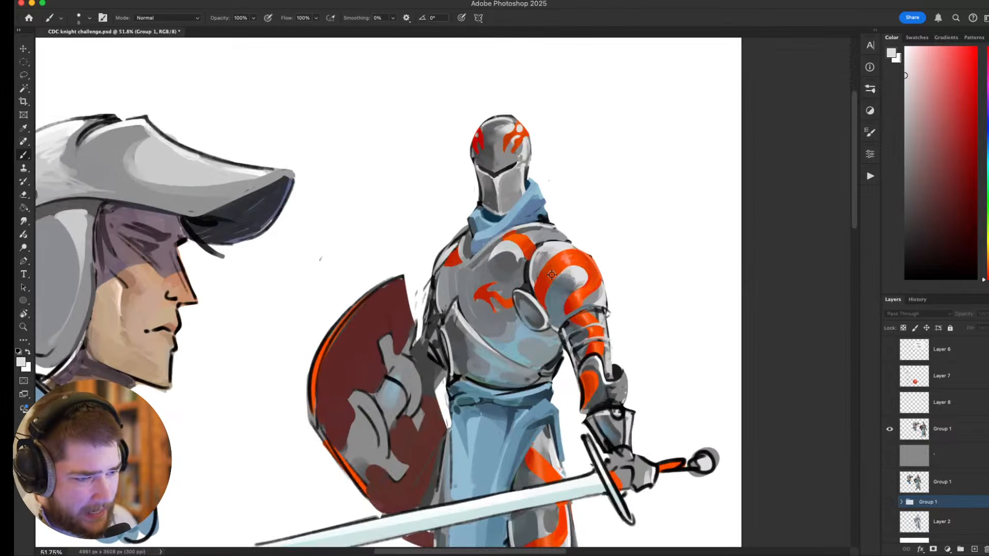
{"action": "scroll", "coordinate": [600, 286], "scroll_direction": "up", "scroll_amount": 1}
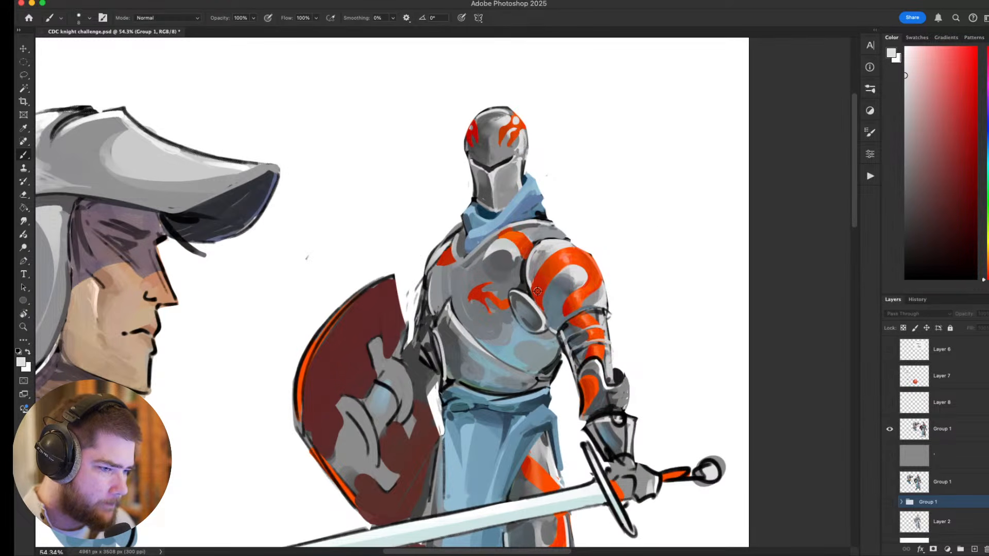
Sample the red of the knight's shoulder marking and make the painted Group 1 layer active.
{"action": "left_click", "coordinate": [539, 289], "text": "alt"}
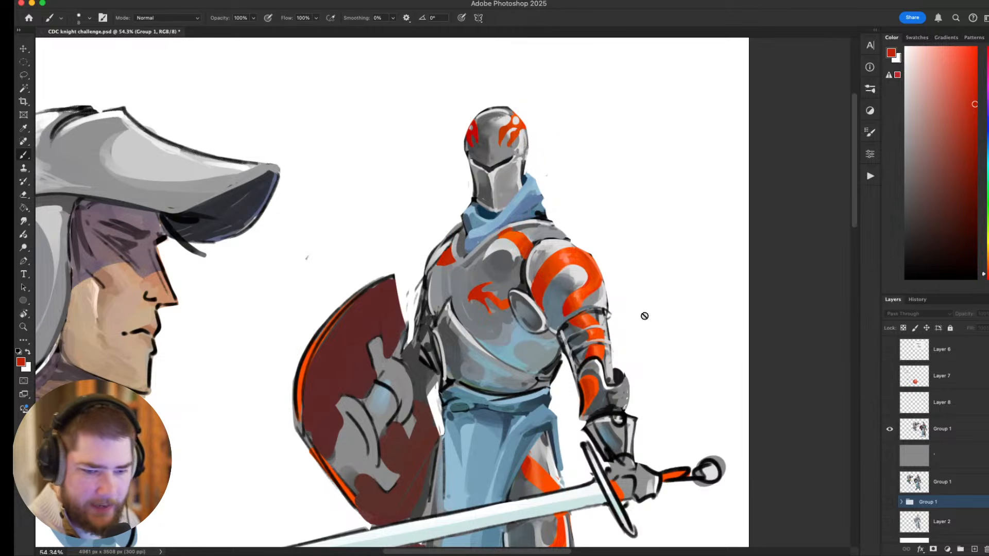
{"action": "left_click", "coordinate": [928, 429]}
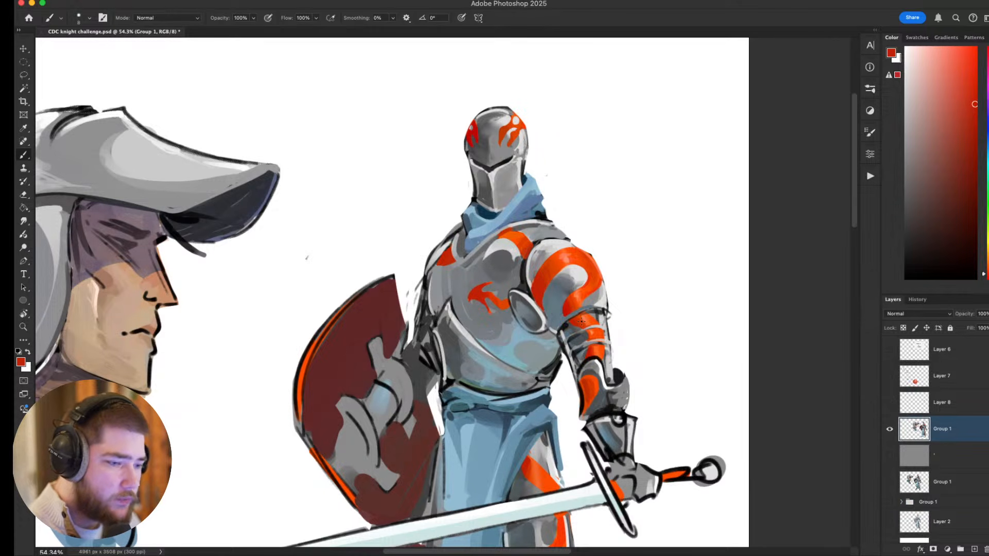
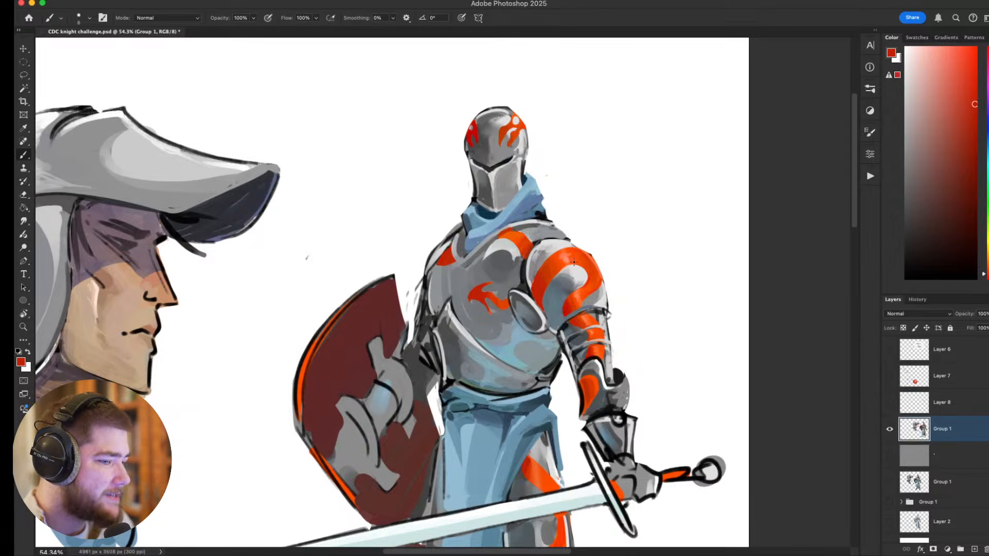
Choose a light orange and stroke highlights onto the red marking of the knight's shoulder armour.
{"action": "mouse_move", "coordinate": [541, 282]}
{"action": "left_mouse_down"}
{"action": "mouse_move", "coordinate": [523, 250]}
{"action": "mouse_move", "coordinate": [556, 267]}
{"action": "mouse_move", "coordinate": [566, 256]}
{"action": "mouse_move", "coordinate": [555, 268]}
{"action": "mouse_move", "coordinate": [566, 258]}
{"action": "left_mouse_up"}
{"action": "scroll", "coordinate": [570, 350], "scroll_direction": "down", "scroll_amount": 6}
{"action": "scroll", "coordinate": [570, 350], "scroll_direction": "up", "scroll_amount": 5}
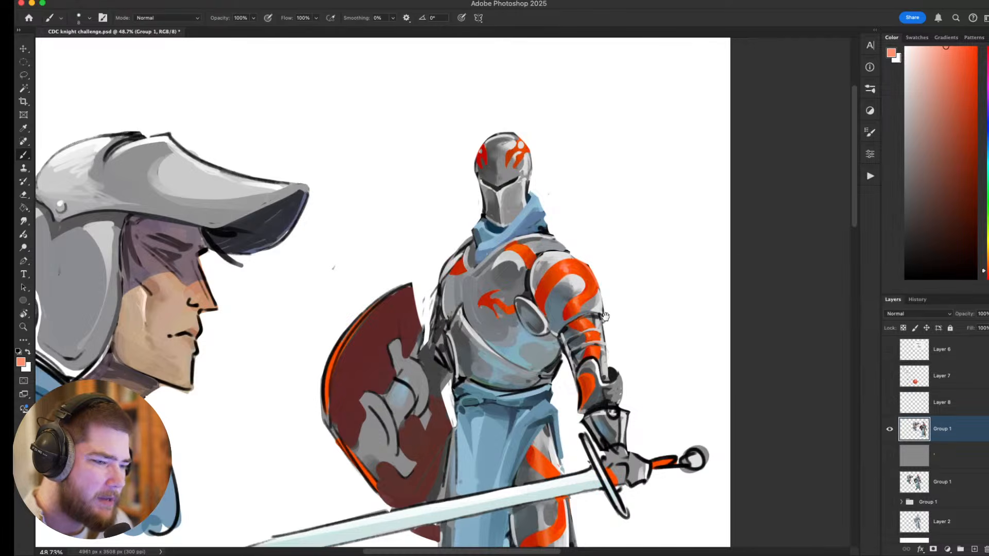
Examine the full knight figure beside the helmeted head study, including the red markings from helmet to legs.
{"action": "scroll", "coordinate": [606, 317], "scroll_direction": "right", "scroll_amount": 2}
{"action": "scroll", "coordinate": [606, 317], "scroll_direction": "down", "scroll_amount": 2}
{"action": "scroll", "coordinate": [556, 273], "scroll_direction": "down", "scroll_amount": 3}
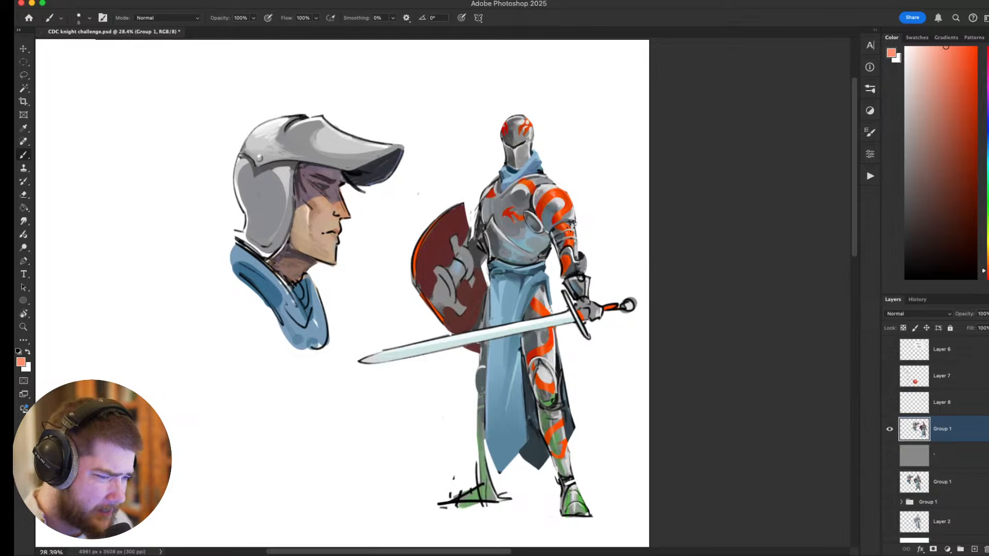
{"action": "scroll", "coordinate": [570, 227], "scroll_direction": "up", "scroll_amount": 2}
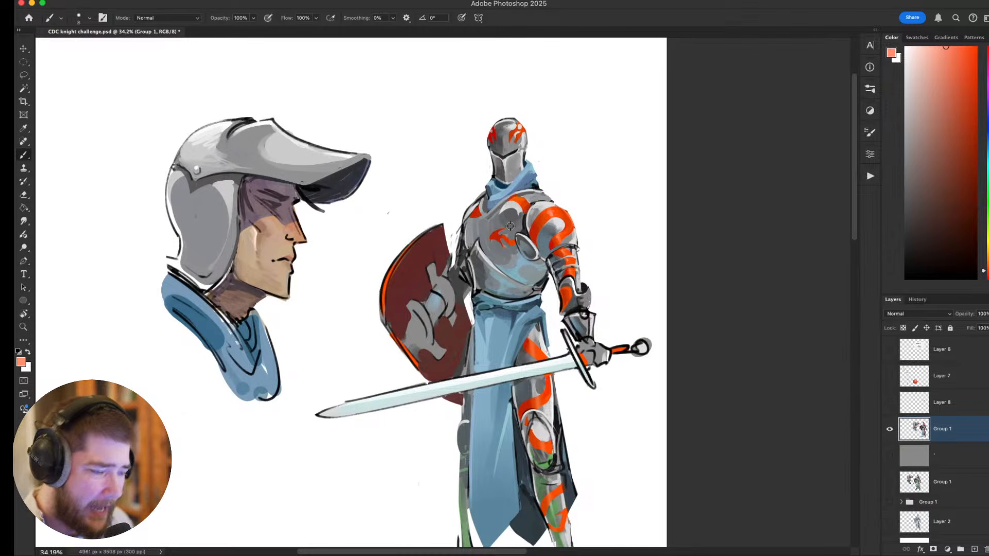
{"action": "left_click_drag", "start_coordinate": [561, 271], "coordinate": [525, 264]}
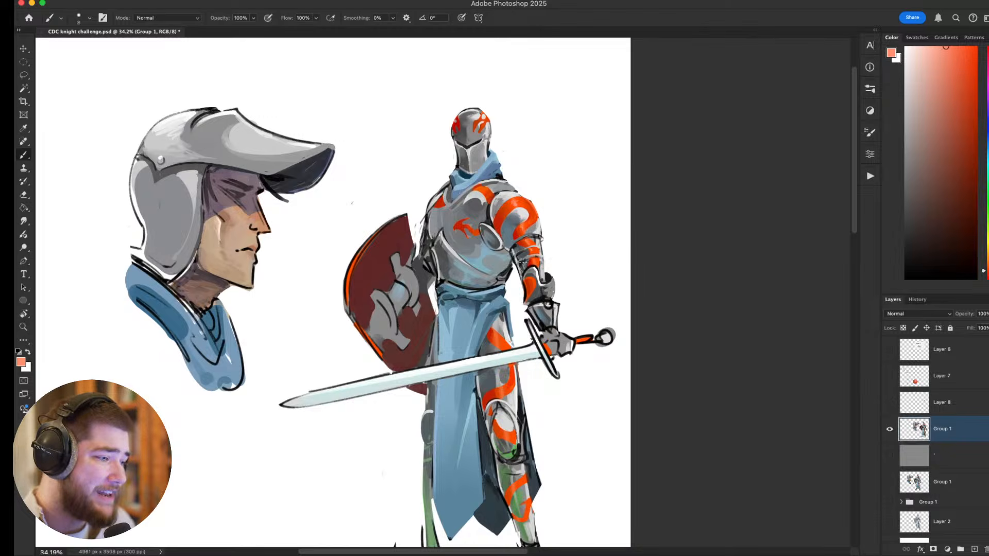
{"action": "scroll", "coordinate": [518, 264], "scroll_direction": "down", "scroll_amount": 2}
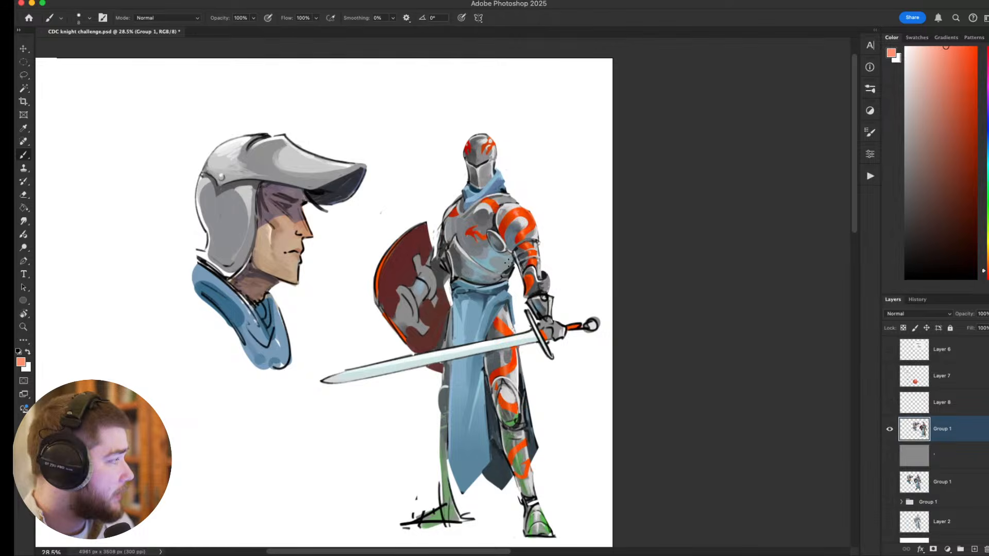
{"action": "scroll", "coordinate": [487, 301], "scroll_direction": "down", "scroll_amount": 7}
{"action": "scroll", "coordinate": [449, 300], "scroll_direction": "up", "scroll_amount": 7}
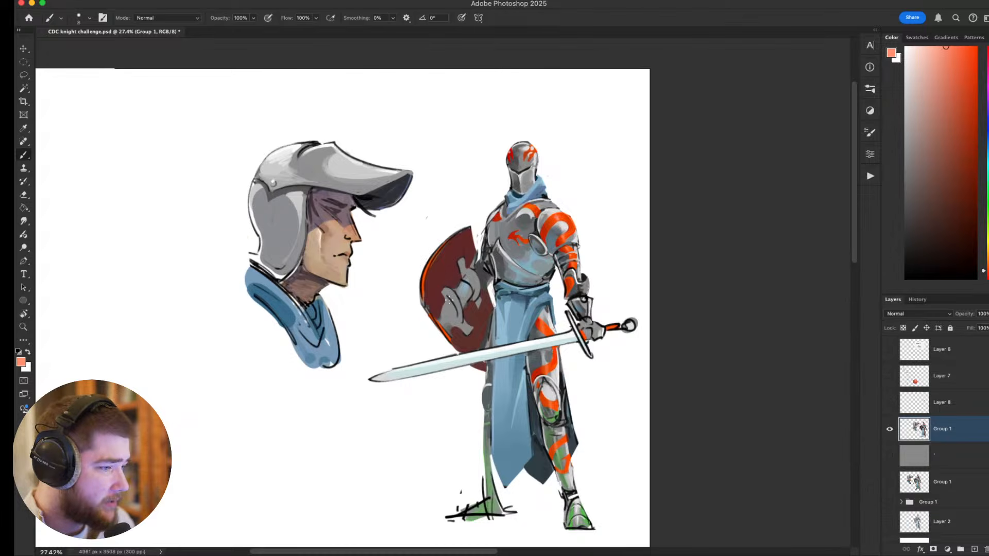
Rotate the canvas, sample the breastplate's blue-grey tones and dab them onto it, and return the canvas upright.
{"action": "mouse_move", "coordinate": [531, 302]}
{"action": "left_mouse_down"}
{"action": "mouse_move", "coordinate": [466, 304]}
{"action": "mouse_move", "coordinate": [486, 391]}
{"action": "left_mouse_up"}
{"action": "key", "text": "r"}
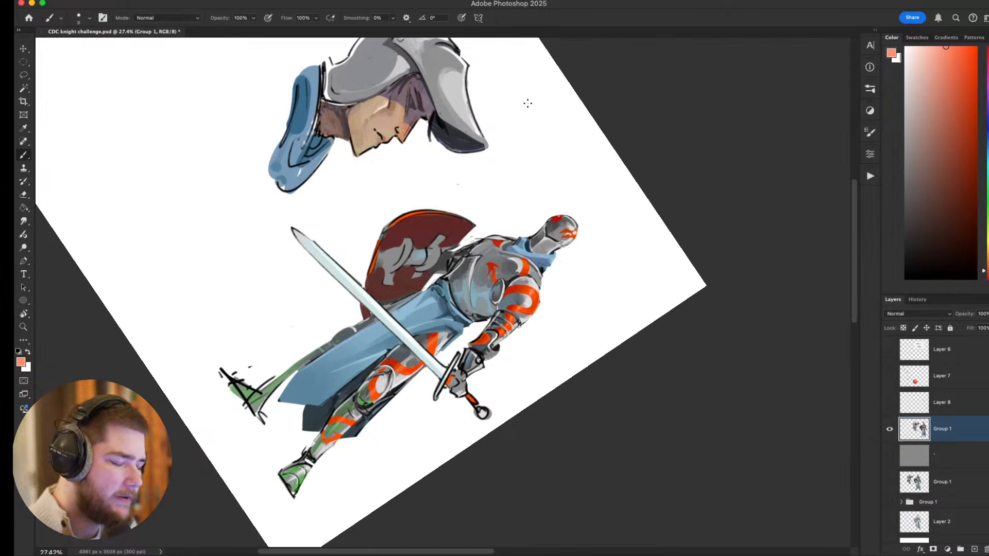
{"action": "left_click", "coordinate": [471, 277], "text": "alt"}
{"action": "left_click", "coordinate": [466, 283], "text": "alt"}
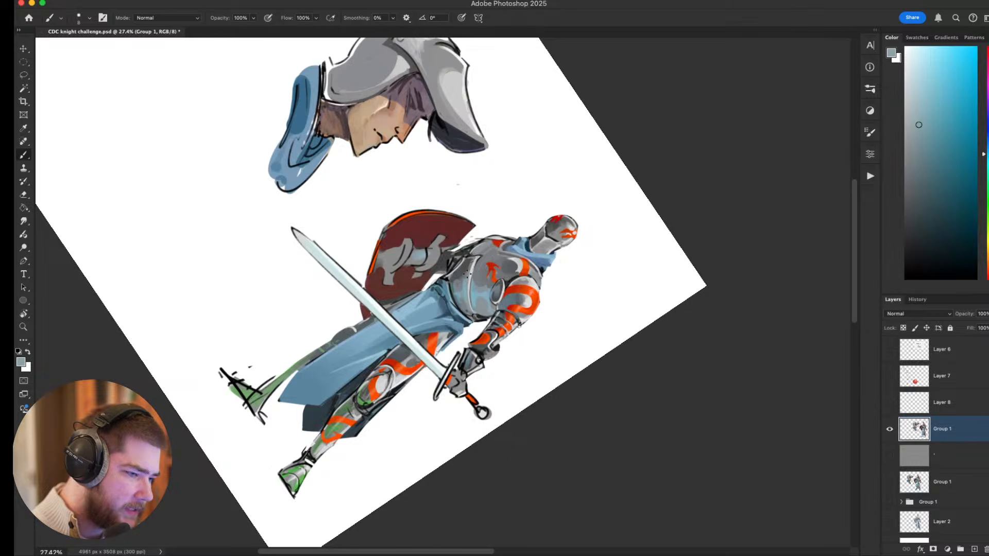
{"action": "left_click", "coordinate": [470, 268], "text": "alt"}
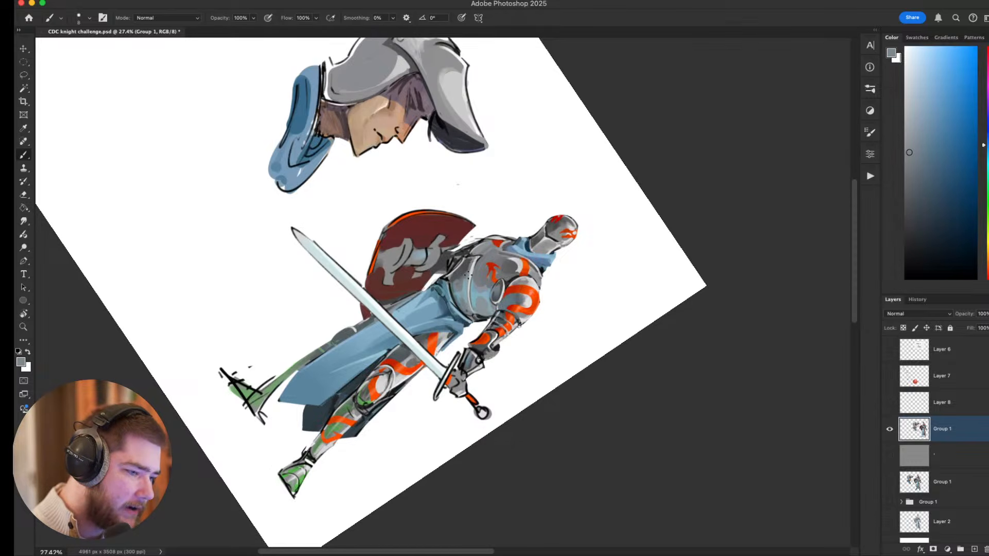
{"action": "key", "text": "Escape"}
Restore black as the painting colour and sketch a face with brow, eye, nose, lips and jaw beside the helmeted head.
{"action": "scroll", "coordinate": [582, 224], "scroll_direction": "down", "scroll_amount": 5}
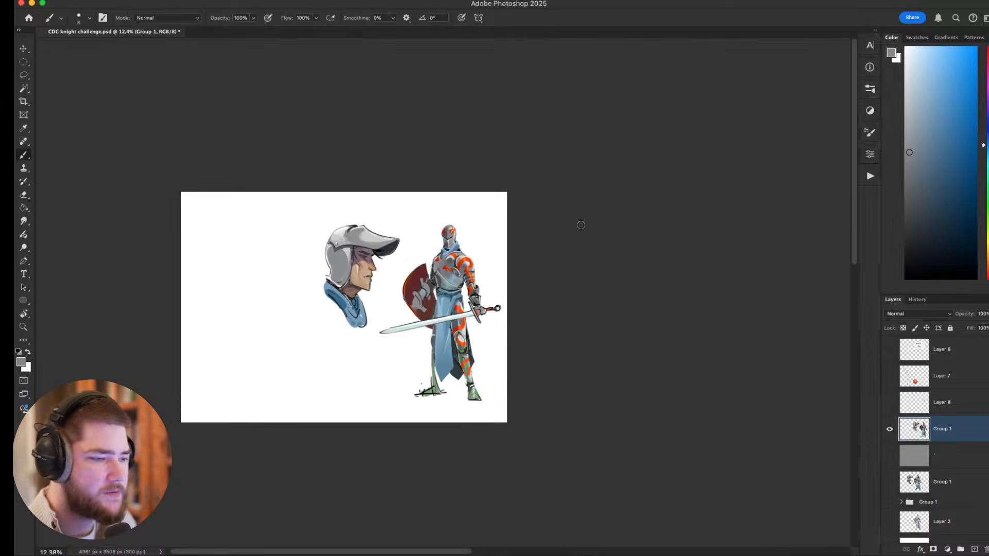
{"action": "scroll", "coordinate": [467, 265], "scroll_direction": "up", "scroll_amount": 3}
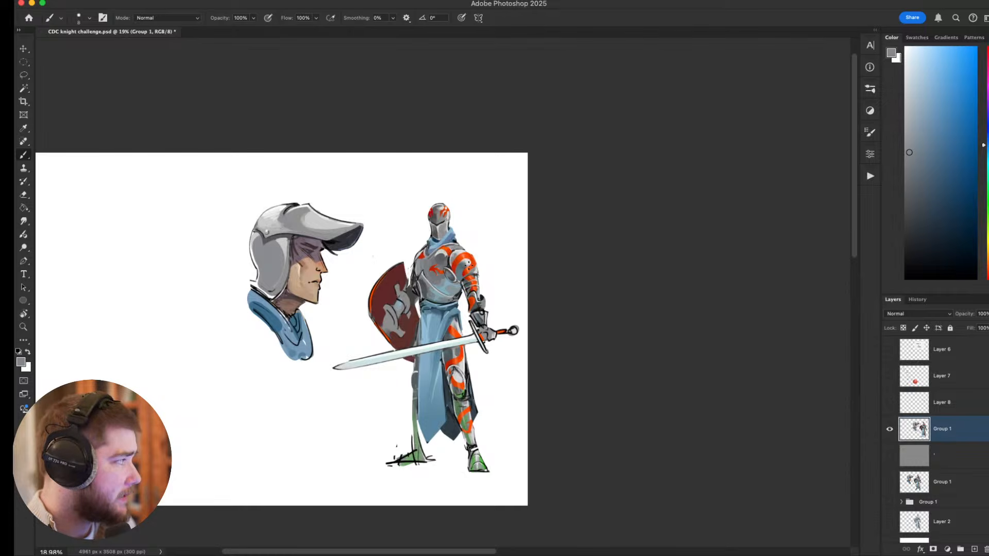
{"action": "scroll", "coordinate": [400, 354], "scroll_direction": "up", "scroll_amount": 3}
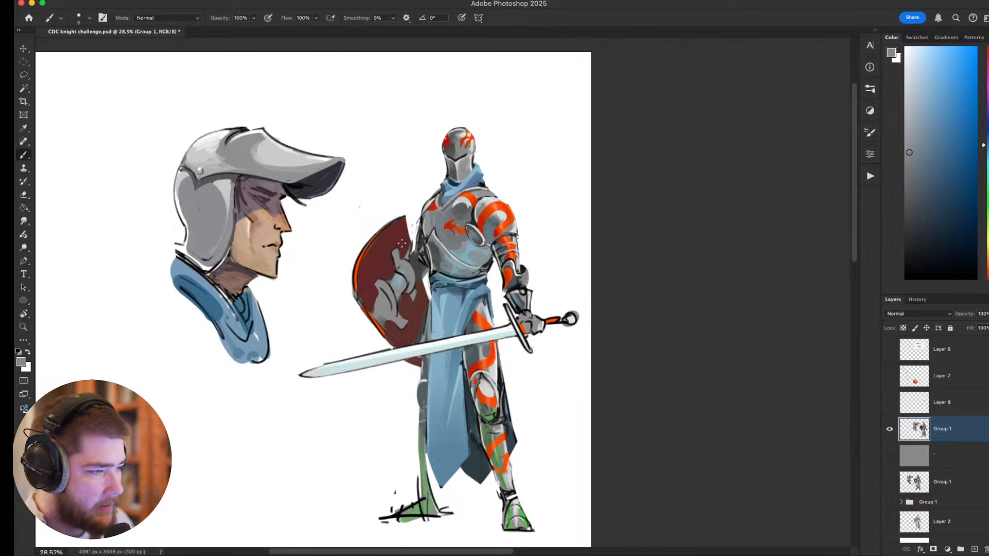
{"action": "left_click_drag", "start_coordinate": [337, 239], "coordinate": [393, 254]}
{"action": "scroll", "coordinate": [310, 242], "scroll_direction": "up", "scroll_amount": 3}
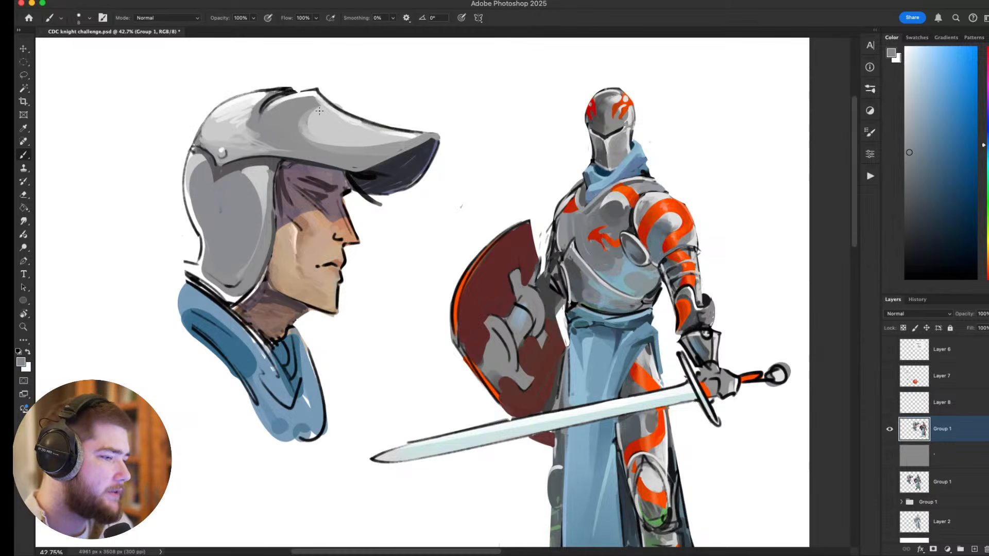
{"action": "key", "text": "d"}
{"action": "left_click_drag", "start_coordinate": [269, 201], "coordinate": [524, 200]}
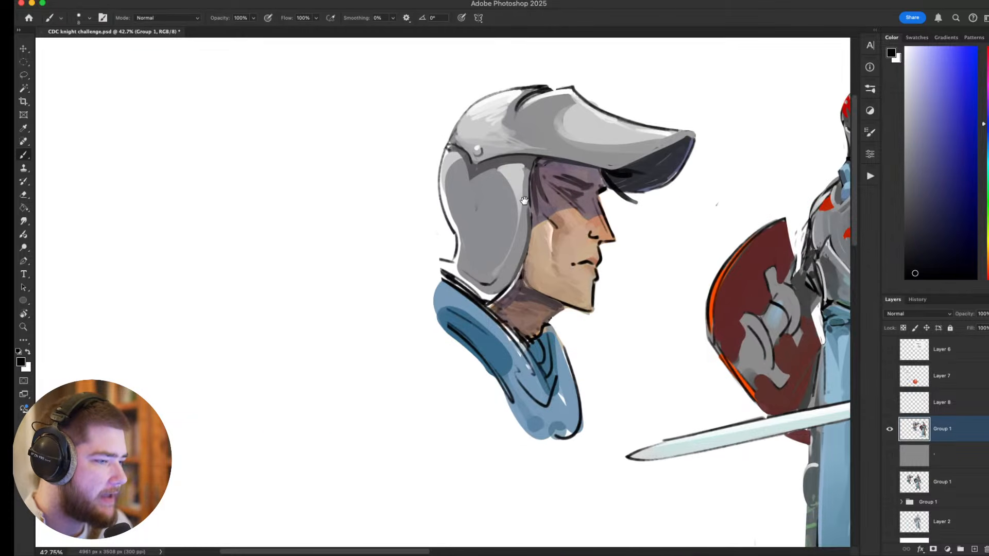
{"action": "mouse_move", "coordinate": [283, 222]}
{"action": "left_mouse_down"}
{"action": "mouse_move", "coordinate": [303, 222]}
{"action": "mouse_move", "coordinate": [281, 252]}
{"action": "mouse_move", "coordinate": [307, 220]}
{"action": "left_mouse_up"}
{"action": "left_click_drag", "start_coordinate": [278, 252], "coordinate": [311, 221]}
{"action": "mouse_move", "coordinate": [252, 189]}
{"action": "left_mouse_down"}
{"action": "mouse_move", "coordinate": [300, 171]}
{"action": "mouse_move", "coordinate": [344, 178]}
{"action": "left_mouse_up"}
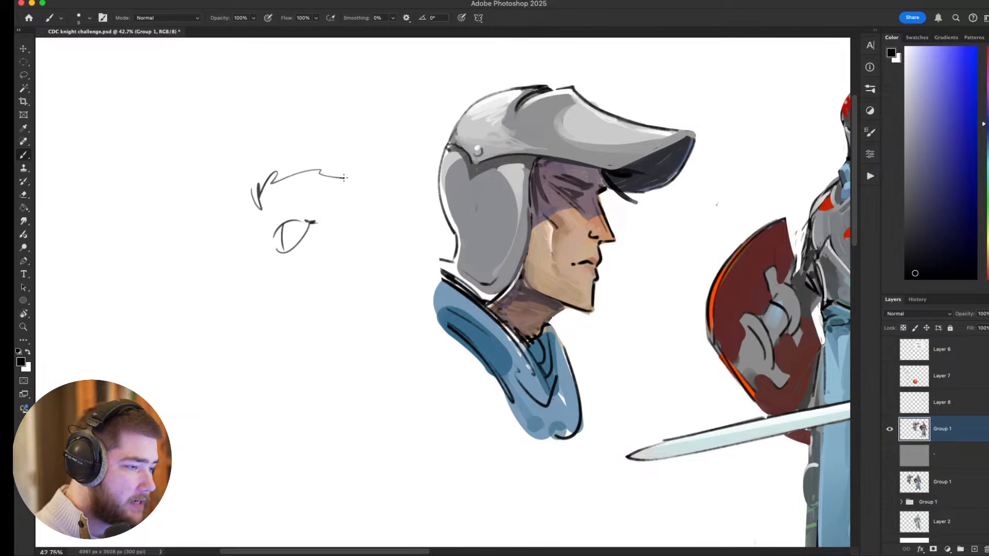
{"action": "mouse_move", "coordinate": [231, 222]}
{"action": "left_mouse_down"}
{"action": "mouse_move", "coordinate": [228, 242]}
{"action": "mouse_move", "coordinate": [202, 292]}
{"action": "mouse_move", "coordinate": [241, 303]}
{"action": "mouse_move", "coordinate": [246, 295]}
{"action": "mouse_move", "coordinate": [361, 369]}
{"action": "mouse_move", "coordinate": [271, 324]}
{"action": "mouse_move", "coordinate": [289, 332]}
{"action": "mouse_move", "coordinate": [309, 325]}
{"action": "mouse_move", "coordinate": [285, 327]}
{"action": "mouse_move", "coordinate": [275, 358]}
{"action": "mouse_move", "coordinate": [296, 406]}
{"action": "mouse_move", "coordinate": [357, 382]}
{"action": "mouse_move", "coordinate": [383, 334]}
{"action": "left_mouse_up"}
{"action": "scroll", "coordinate": [372, 355], "scroll_direction": "left", "scroll_amount": 3}
{"action": "scroll", "coordinate": [373, 354], "scroll_direction": "down", "scroll_amount": 1}
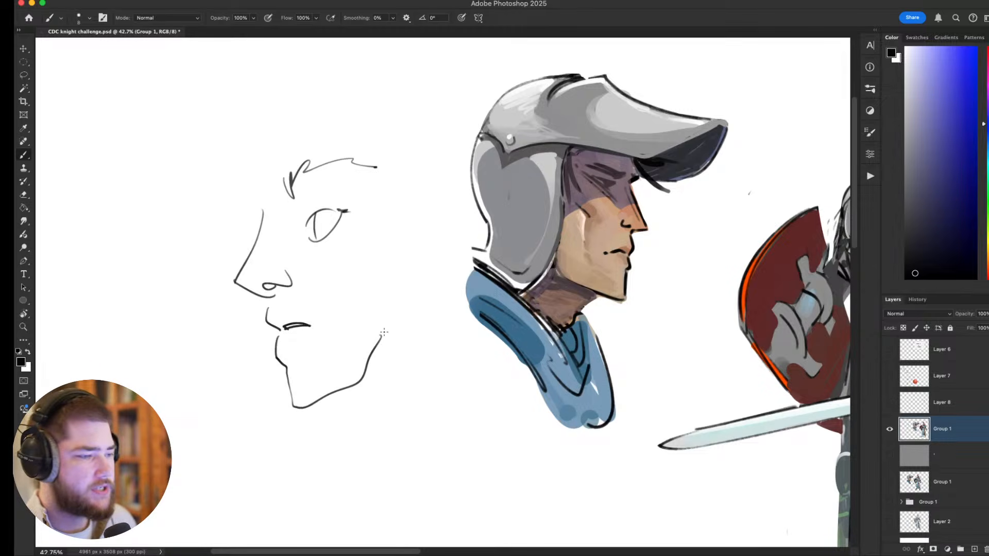
Undo the nose, mouth and jaw strokes of the face sketch.
{"action": "key", "text": "super+z"}
{"action": "key", "text": "super+z"}
{"action": "key", "text": "super+z"}
Sketch a skull inside an oval beside the helmeted head, with eye sockets, nose cavity and cheek outline, undoing misplaced strokes.
{"action": "key", "text": "super+z"}
{"action": "key", "text": "super+z"}
{"action": "key", "text": "super+z"}
{"action": "key", "text": "super+z"}
{"action": "key", "text": "super+z"}
{"action": "key", "text": "super+z"}
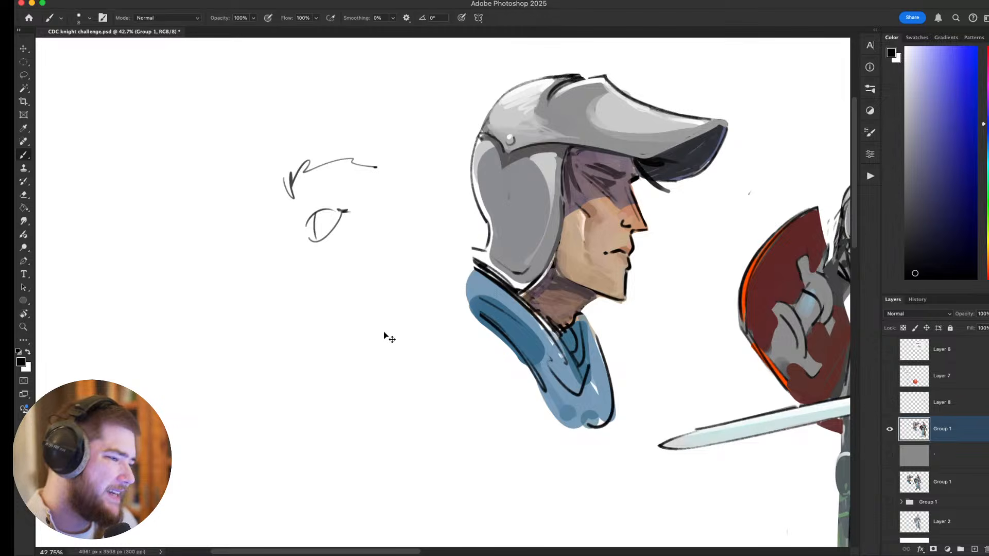
{"action": "mouse_move", "coordinate": [287, 295]}
{"action": "left_mouse_down"}
{"action": "mouse_move", "coordinate": [380, 290]}
{"action": "mouse_move", "coordinate": [330, 333]}
{"action": "left_mouse_up"}
{"action": "key", "text": "super+z"}
{"action": "mouse_move", "coordinate": [266, 243]}
{"action": "left_mouse_down"}
{"action": "mouse_move", "coordinate": [392, 281]}
{"action": "mouse_move", "coordinate": [266, 322]}
{"action": "left_mouse_up"}
{"action": "key", "text": "super+z"}
{"action": "mouse_move", "coordinate": [332, 206]}
{"action": "left_mouse_down"}
{"action": "mouse_move", "coordinate": [281, 221]}
{"action": "mouse_move", "coordinate": [262, 247]}
{"action": "mouse_move", "coordinate": [339, 236]}
{"action": "mouse_move", "coordinate": [333, 262]}
{"action": "mouse_move", "coordinate": [338, 241]}
{"action": "left_mouse_up"}
{"action": "key", "text": "super+z"}
{"action": "mouse_move", "coordinate": [295, 269]}
{"action": "left_mouse_down"}
{"action": "mouse_move", "coordinate": [278, 273]}
{"action": "mouse_move", "coordinate": [297, 268]}
{"action": "mouse_move", "coordinate": [280, 247]}
{"action": "mouse_move", "coordinate": [296, 222]}
{"action": "mouse_move", "coordinate": [268, 262]}
{"action": "mouse_move", "coordinate": [274, 270]}
{"action": "mouse_move", "coordinate": [283, 231]}
{"action": "mouse_move", "coordinate": [264, 260]}
{"action": "mouse_move", "coordinate": [292, 224]}
{"action": "mouse_move", "coordinate": [333, 223]}
{"action": "mouse_move", "coordinate": [356, 256]}
{"action": "mouse_move", "coordinate": [327, 289]}
{"action": "mouse_move", "coordinate": [341, 259]}
{"action": "mouse_move", "coordinate": [356, 255]}
{"action": "mouse_move", "coordinate": [329, 316]}
{"action": "mouse_move", "coordinate": [264, 318]}
{"action": "mouse_move", "coordinate": [277, 320]}
{"action": "mouse_move", "coordinate": [271, 279]}
{"action": "mouse_move", "coordinate": [257, 266]}
{"action": "left_mouse_up"}
{"action": "key", "text": "ctrl+z"}
Lasso and delete an unwanted part of the sketch, clear the selection and undo the last brush strokes.
{"action": "key", "text": "super+z"}
{"action": "key", "text": "l"}
{"action": "key", "text": "Delete"}
{"action": "key", "text": "super+d"}
{"action": "key", "text": "b"}
{"action": "key", "text": "super+z"}
{"action": "key", "text": "super+z"}
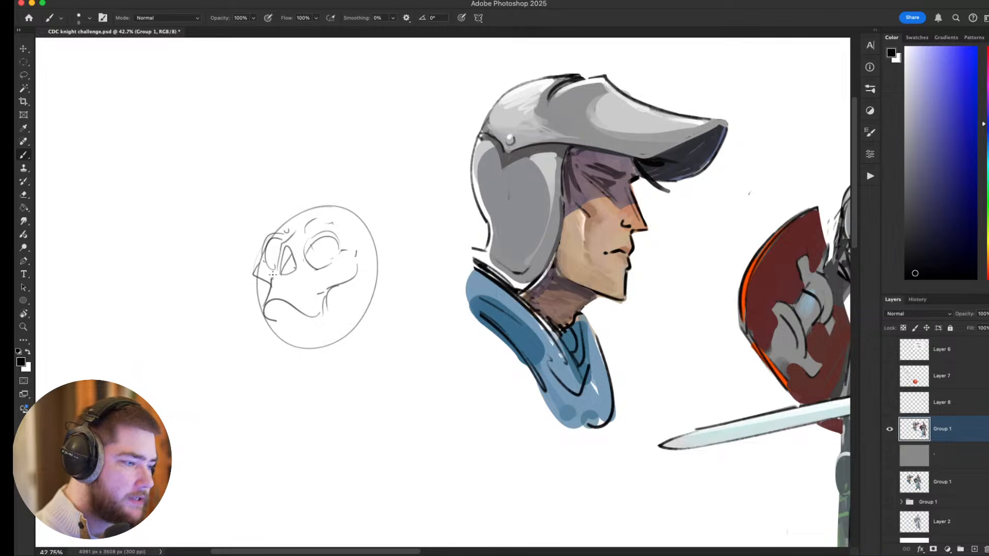
Refine the skull's cheekbone corner and the curved line of its upper jaw.
{"action": "left_click_drag", "start_coordinate": [318, 301], "coordinate": [320, 284]}
{"action": "left_click_drag", "start_coordinate": [325, 277], "coordinate": [368, 242]}
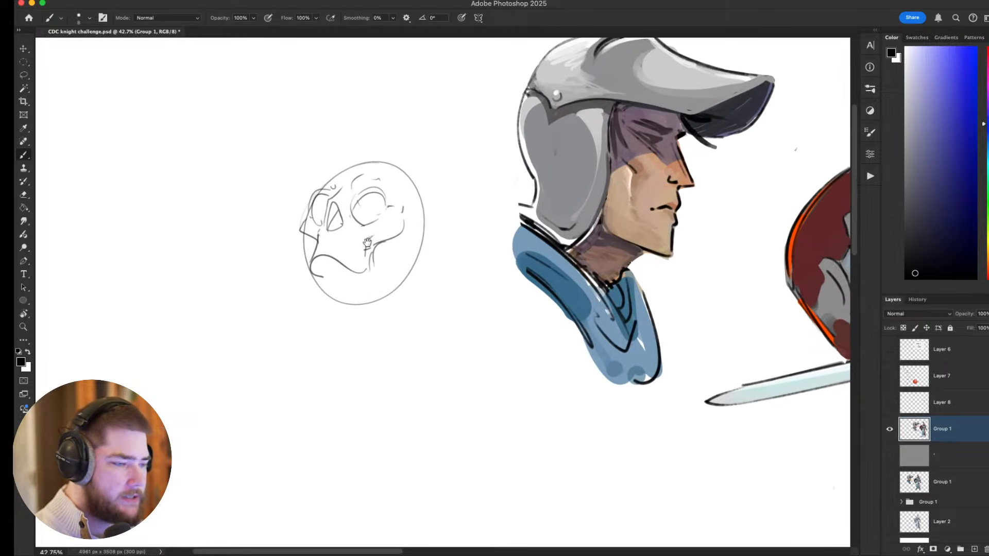
{"action": "mouse_move", "coordinate": [323, 277]}
{"action": "left_mouse_down"}
{"action": "mouse_move", "coordinate": [331, 256]}
{"action": "mouse_move", "coordinate": [369, 262]}
{"action": "left_mouse_up"}
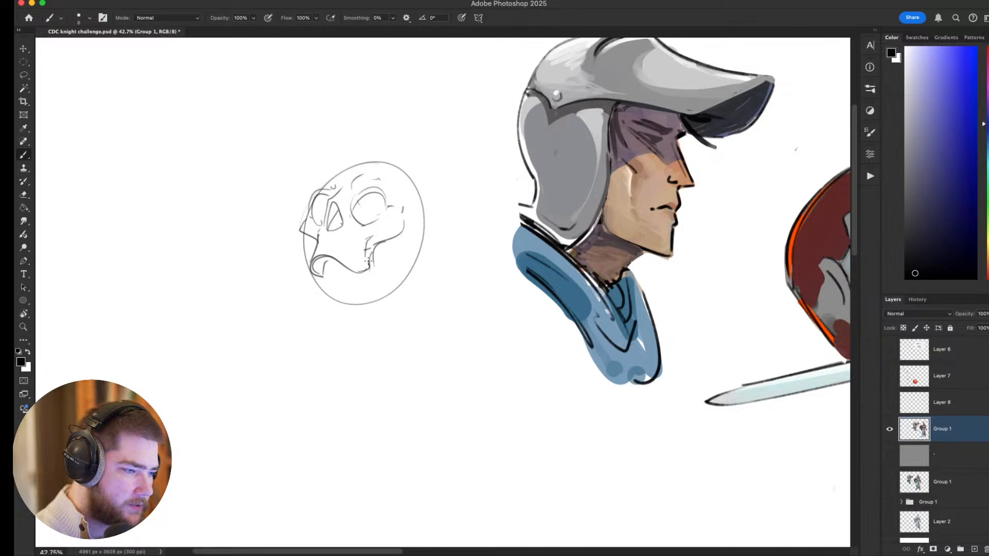
Sketch the skull's lower jaw with a chin block and rear jaw branch, undoing the misplaced strokes.
{"action": "left_click_drag", "start_coordinate": [457, 279], "coordinate": [463, 289]}
{"action": "mouse_move", "coordinate": [400, 259]}
{"action": "left_mouse_down"}
{"action": "mouse_move", "coordinate": [409, 329]}
{"action": "mouse_move", "coordinate": [404, 312]}
{"action": "mouse_move", "coordinate": [405, 332]}
{"action": "mouse_move", "coordinate": [405, 324]}
{"action": "mouse_move", "coordinate": [356, 359]}
{"action": "left_mouse_up"}
{"action": "key", "text": "super+z"}
{"action": "mouse_move", "coordinate": [404, 329]}
{"action": "left_mouse_down"}
{"action": "mouse_move", "coordinate": [342, 344]}
{"action": "mouse_move", "coordinate": [351, 323]}
{"action": "mouse_move", "coordinate": [349, 363]}
{"action": "mouse_move", "coordinate": [337, 340]}
{"action": "mouse_move", "coordinate": [393, 310]}
{"action": "left_mouse_up"}
{"action": "key", "text": "super+z"}
{"action": "key", "text": "super+z"}
{"action": "mouse_move", "coordinate": [344, 340]}
{"action": "left_mouse_down"}
{"action": "mouse_move", "coordinate": [387, 315]}
{"action": "mouse_move", "coordinate": [343, 320]}
{"action": "mouse_move", "coordinate": [336, 289]}
{"action": "left_mouse_up"}
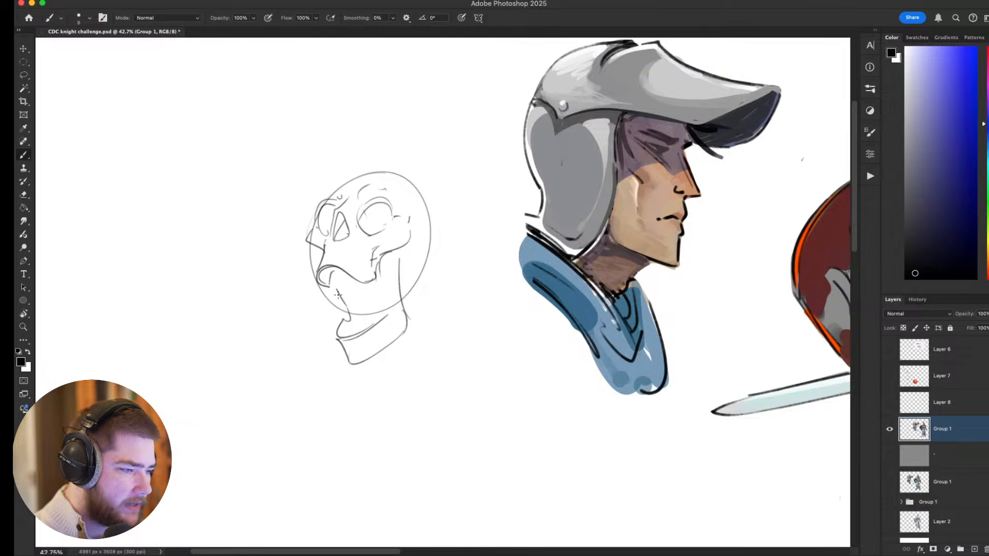
{"action": "mouse_move", "coordinate": [398, 259]}
{"action": "left_mouse_down"}
{"action": "mouse_move", "coordinate": [389, 290]}
{"action": "mouse_move", "coordinate": [389, 278]}
{"action": "mouse_move", "coordinate": [388, 316]}
{"action": "left_mouse_up"}
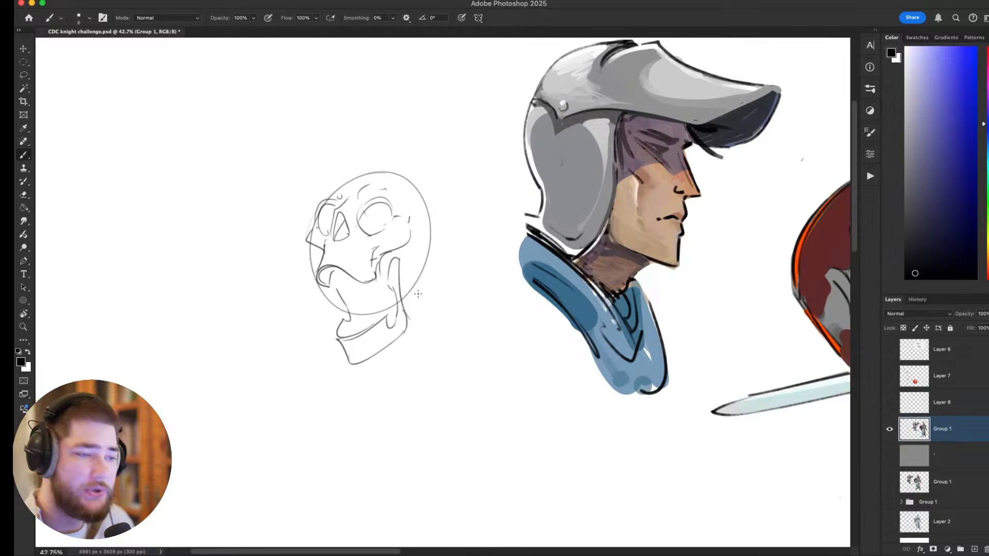
Try contour strokes across the skull's forehead, cranium and face, and undo them.
{"action": "mouse_move", "coordinate": [323, 199]}
{"action": "left_mouse_down"}
{"action": "mouse_move", "coordinate": [340, 176]}
{"action": "mouse_move", "coordinate": [419, 205]}
{"action": "left_mouse_up"}
{"action": "key", "text": "super+z"}
{"action": "mouse_move", "coordinate": [338, 178]}
{"action": "left_mouse_down"}
{"action": "mouse_move", "coordinate": [415, 198]}
{"action": "mouse_move", "coordinate": [412, 267]}
{"action": "left_mouse_up"}
{"action": "key", "text": "super+z"}
{"action": "mouse_move", "coordinate": [407, 182]}
{"action": "left_mouse_down"}
{"action": "mouse_move", "coordinate": [422, 205]}
{"action": "mouse_move", "coordinate": [408, 288]}
{"action": "left_mouse_up"}
{"action": "key", "text": "super+z"}
{"action": "mouse_move", "coordinate": [456, 214]}
{"action": "left_mouse_down"}
{"action": "mouse_move", "coordinate": [478, 141]}
{"action": "mouse_move", "coordinate": [453, 150]}
{"action": "mouse_move", "coordinate": [419, 206]}
{"action": "mouse_move", "coordinate": [474, 155]}
{"action": "mouse_move", "coordinate": [474, 217]}
{"action": "mouse_move", "coordinate": [496, 217]}
{"action": "left_mouse_up"}
{"action": "left_click_drag", "start_coordinate": [348, 225], "coordinate": [372, 252]}
{"action": "key", "text": "super+z"}
{"action": "key", "text": "super+z"}
{"action": "key", "text": "super+z"}
{"action": "key", "text": "super+z"}
{"action": "key", "text": "super+z"}
{"action": "key", "text": "super+z"}
Add tooth strokes along the skull's upper jaw.
{"action": "mouse_move", "coordinate": [375, 243]}
{"action": "left_mouse_down"}
{"action": "mouse_move", "coordinate": [414, 259]}
{"action": "mouse_move", "coordinate": [371, 264]}
{"action": "left_mouse_up"}
{"action": "scroll", "coordinate": [414, 254], "scroll_direction": "down", "scroll_amount": 10}
{"action": "scroll", "coordinate": [372, 263], "scroll_direction": "up", "scroll_amount": 1}
{"action": "scroll", "coordinate": [372, 263], "scroll_direction": "up", "scroll_amount": 5}
Sample the grey tones of the knight's shoulder armour and the white of the background as the painting colour.
{"action": "left_click_drag", "start_coordinate": [530, 254], "coordinate": [360, 288]}
{"action": "scroll", "coordinate": [353, 289], "scroll_direction": "up", "scroll_amount": 2}
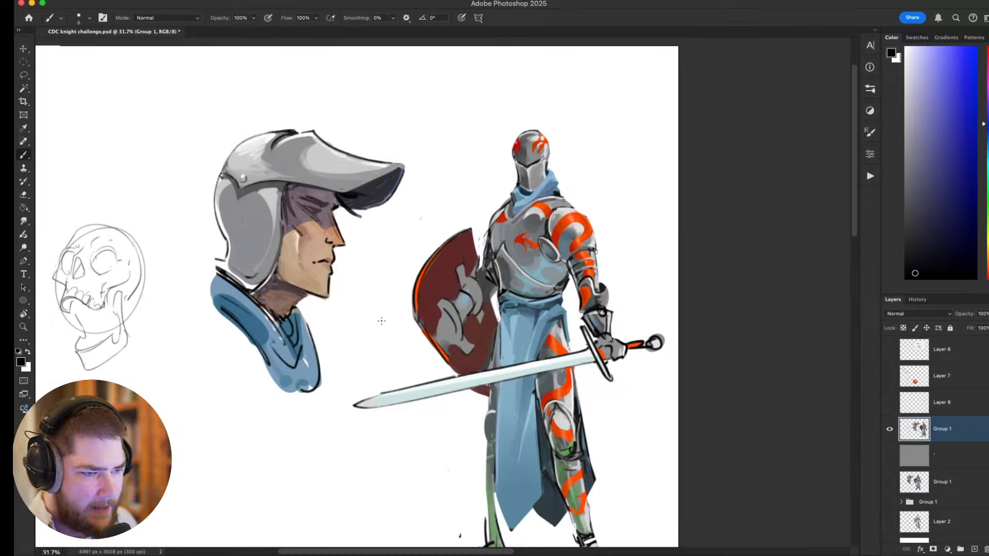
{"action": "scroll", "coordinate": [381, 321], "scroll_direction": "up", "scroll_amount": 1}
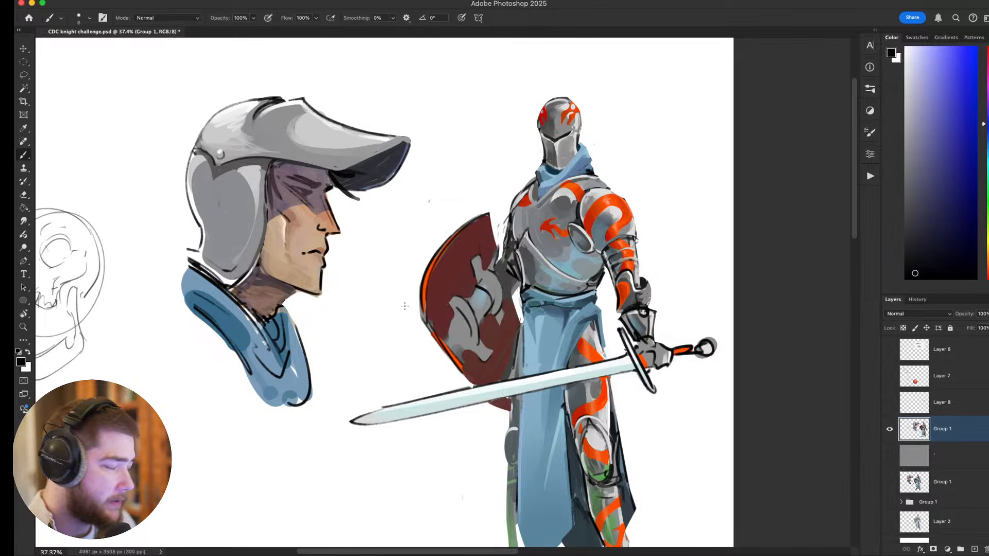
{"action": "left_click_drag", "start_coordinate": [656, 229], "coordinate": [569, 254]}
{"action": "scroll", "coordinate": [531, 237], "scroll_direction": "up", "scroll_amount": 1}
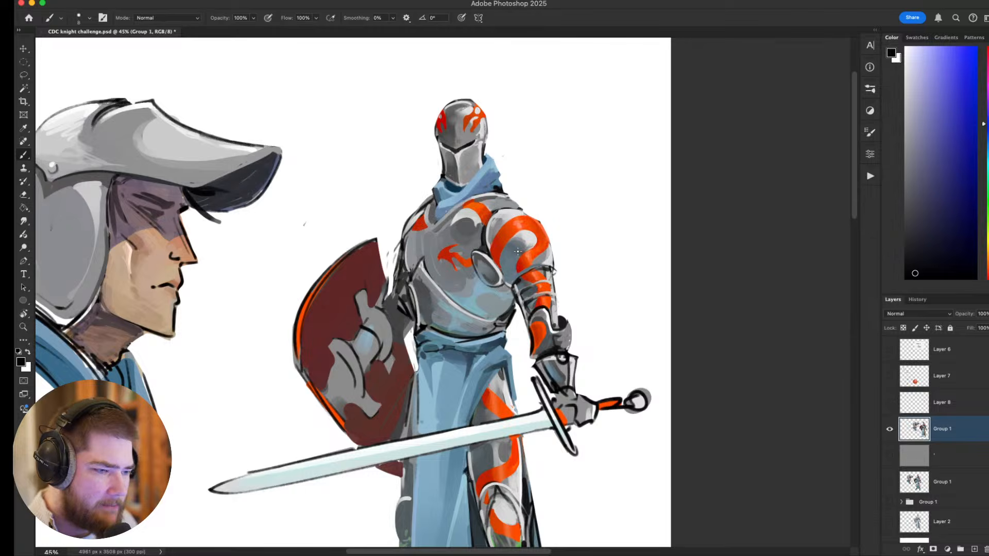
{"action": "left_click_drag", "start_coordinate": [518, 251], "coordinate": [496, 266]}
{"action": "left_click", "coordinate": [496, 266], "text": "alt"}
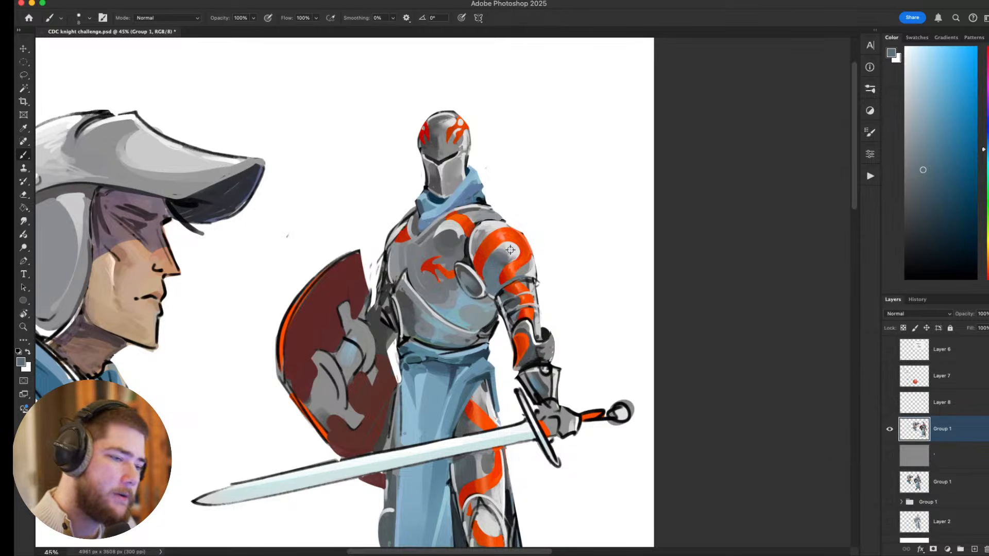
{"action": "left_click", "coordinate": [510, 249], "text": "alt"}
{"action": "left_click", "coordinate": [517, 195], "text": "alt"}
Set the brush size to 20 and paint white highlights on the knight's shoulder armour.
{"action": "key", "text": "bracketright"}
{"action": "key", "text": "bracketright"}
{"action": "key", "text": "bracketright"}
{"action": "key", "text": "bracketright"}
{"action": "key", "text": "bracketright"}
{"action": "key", "text": "bracketleft"}
{"action": "left_click", "coordinate": [512, 250]}
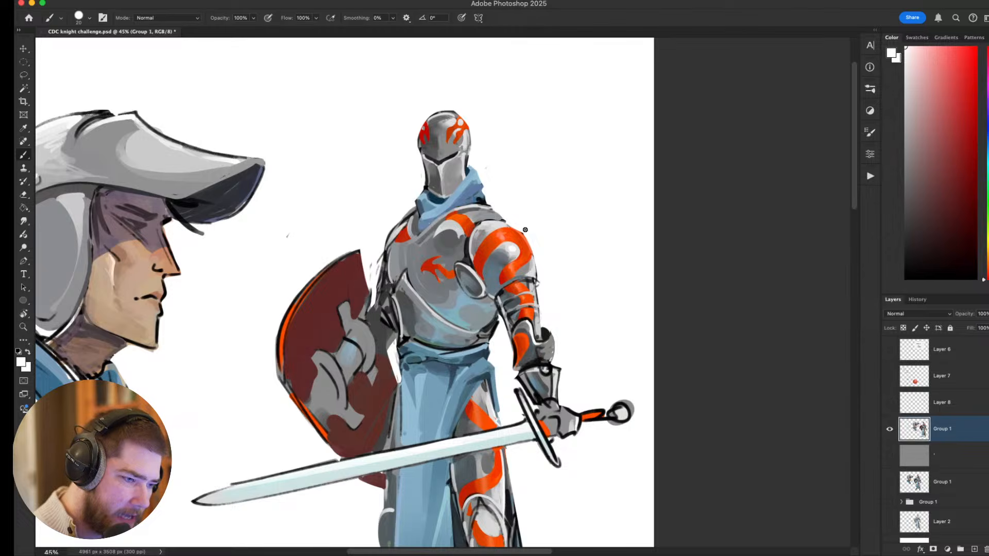
{"action": "left_click_drag", "start_coordinate": [495, 225], "coordinate": [502, 225]}
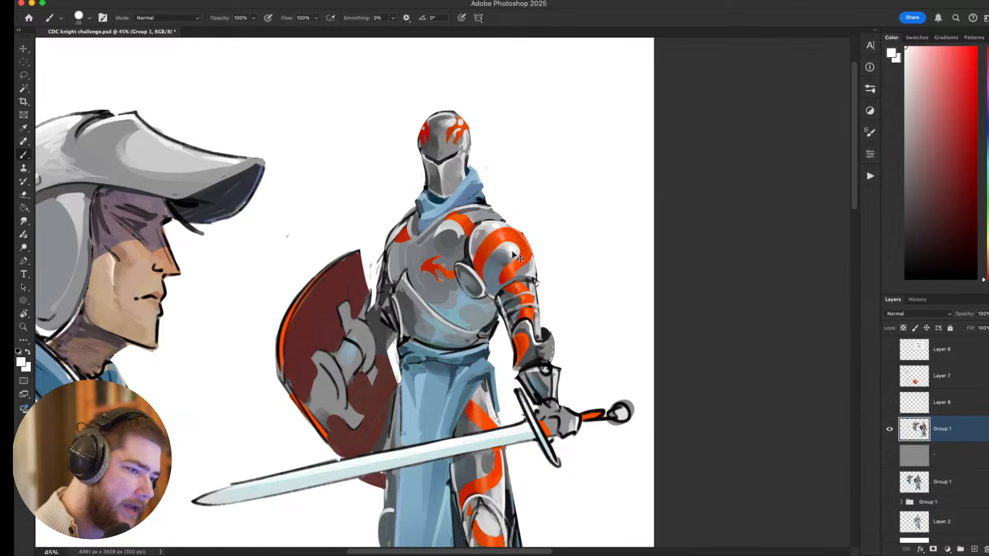
Reduce the brush size and paint fine white accents along the upper edge of the shoulder armour.
{"action": "key", "text": "bracketleft"}
{"action": "key", "text": "bracketleft"}
{"action": "key", "text": "bracketleft"}
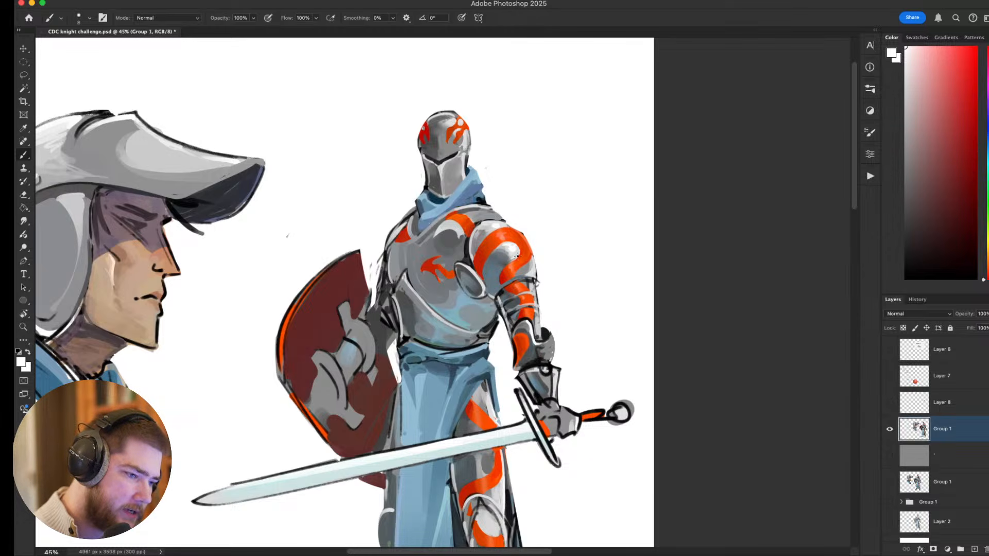
{"action": "left_click_drag", "start_coordinate": [495, 225], "coordinate": [476, 227]}
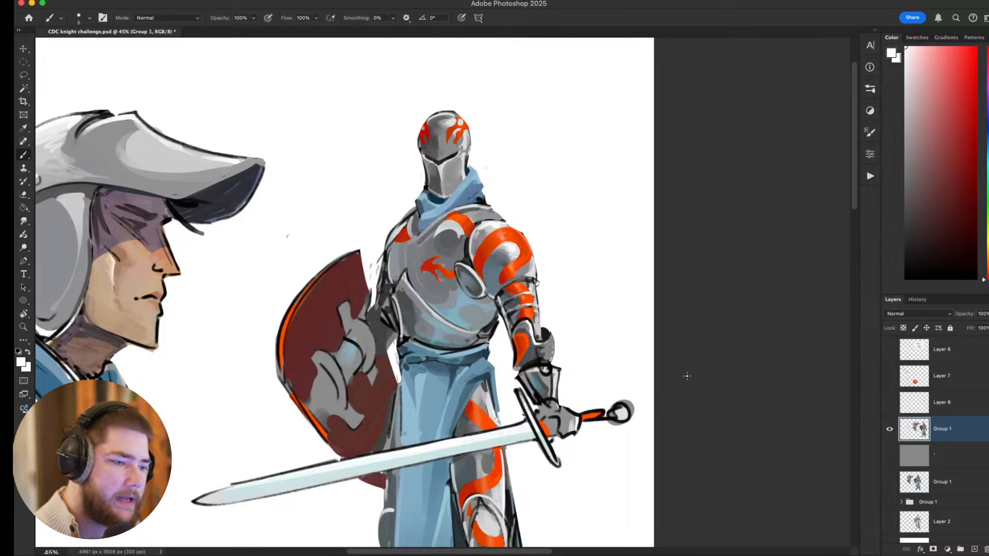
Switch to a soft brush, enlarge it to 70 and paint a soft white glow on the shoulder armour's highlight.
{"action": "scroll", "coordinate": [664, 370], "scroll_direction": "down", "scroll_amount": 5}
{"action": "scroll", "coordinate": [460, 252], "scroll_direction": "up", "scroll_amount": 6}
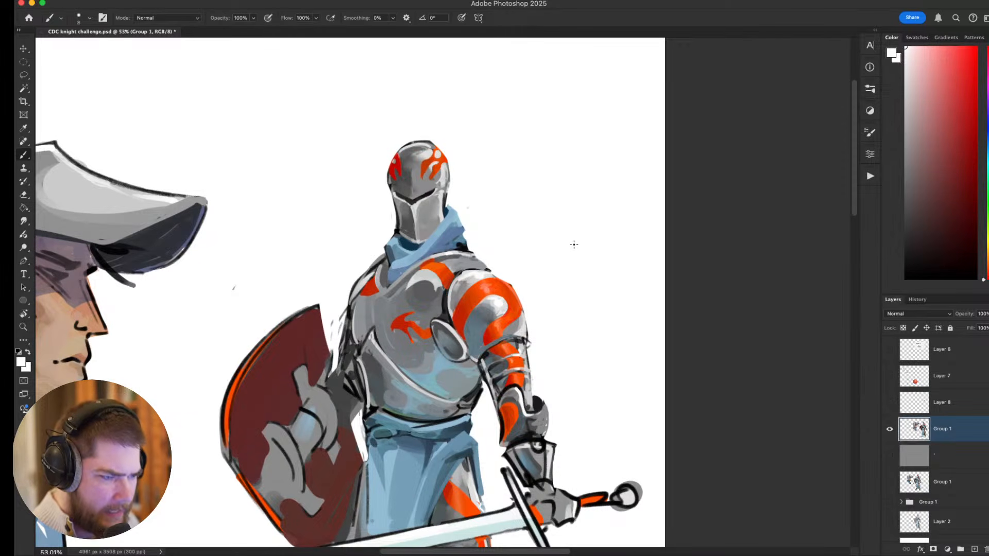
{"action": "right_click", "coordinate": [499, 305]}
{"action": "left_click", "coordinate": [534, 401]}
{"action": "left_click", "coordinate": [512, 287]}
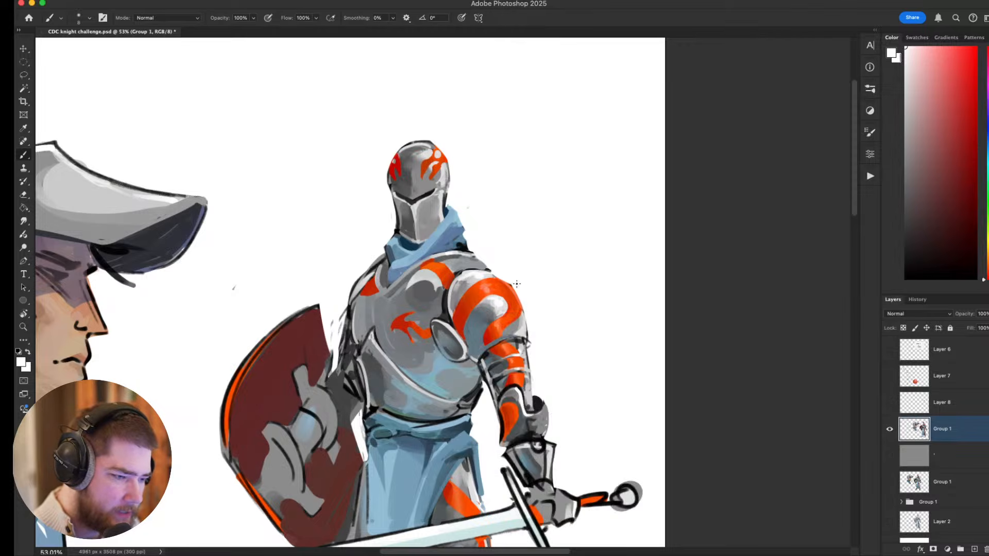
{"action": "key", "text": "bracketright"}
{"action": "key", "text": "bracketright"}
{"action": "key", "text": "bracketright"}
{"action": "key", "text": "bracketright"}
{"action": "key", "text": "bracketright"}
{"action": "key", "text": "bracketright"}
{"action": "key", "text": "bracketright"}
{"action": "key", "text": "bracketright"}
{"action": "key", "text": "bracketright"}
{"action": "key", "text": "bracketright"}
{"action": "key", "text": "bracketright"}
{"action": "left_click", "coordinate": [499, 305]}
Paint soft white highlights on the armour between scarf and shoulder, reducing the brush size to 40.
{"action": "key", "text": "bracketleft"}
{"action": "key", "text": "bracketleft"}
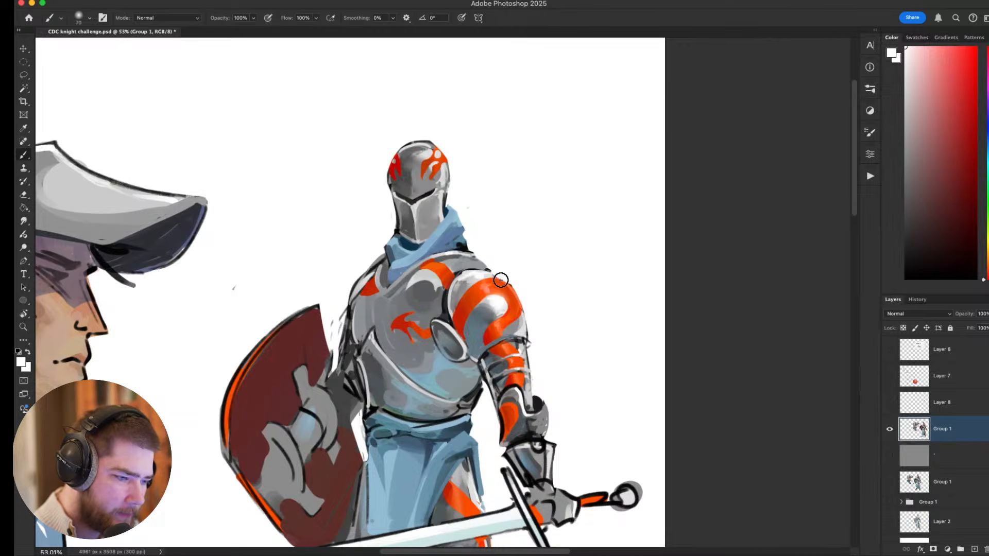
{"action": "key", "text": "bracketleft"}
{"action": "key", "text": "bracketleft"}
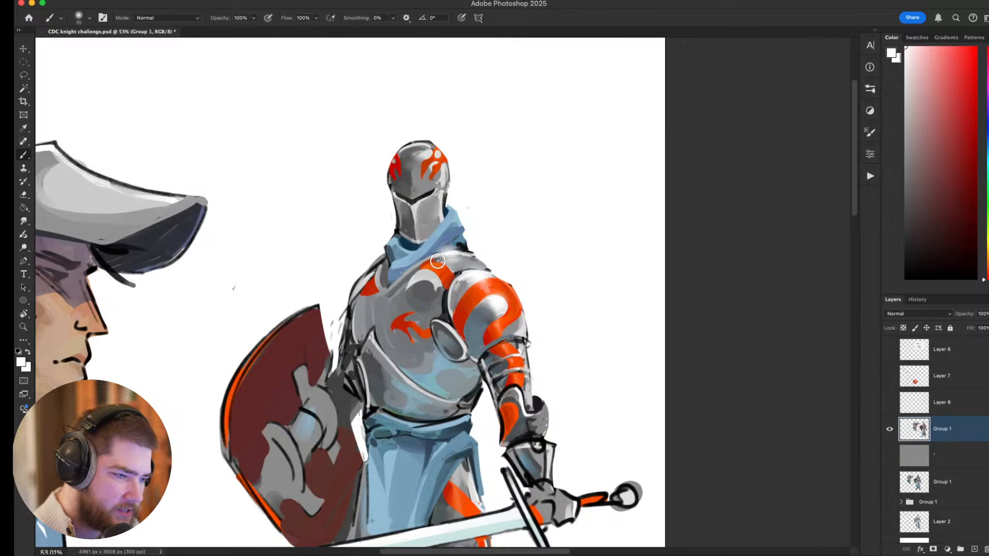
{"action": "key", "text": "bracketleft"}
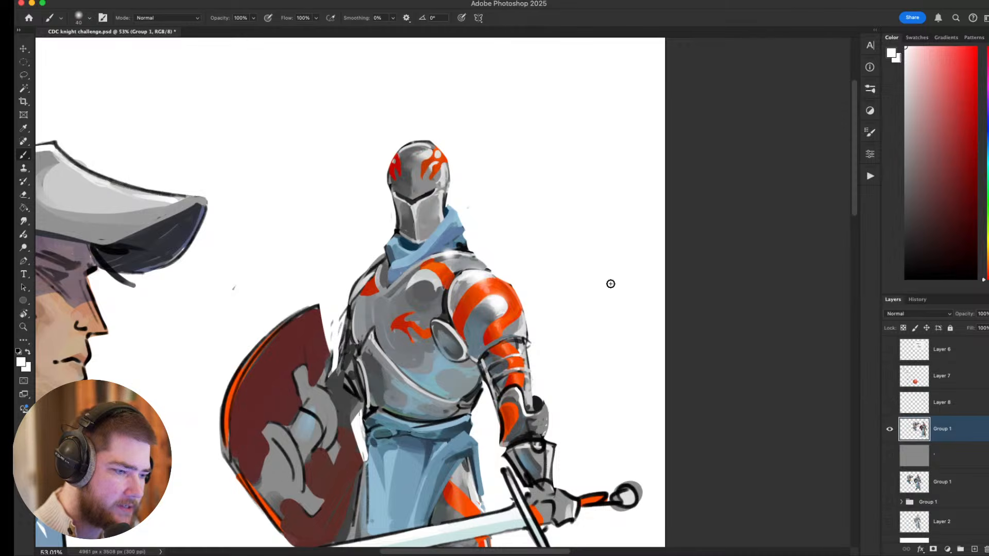
Examine the shoulder and chest armour highlights up close and against the whole character sheet.
{"action": "key", "text": "bracketright"}
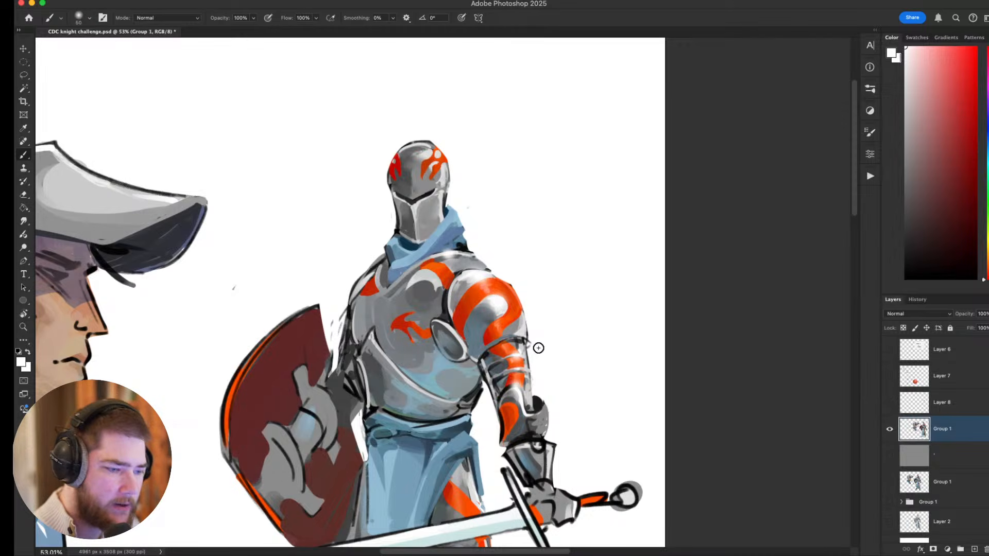
{"action": "scroll", "coordinate": [534, 344], "scroll_direction": "down", "scroll_amount": 4}
{"action": "scroll", "coordinate": [539, 354], "scroll_direction": "up", "scroll_amount": 3}
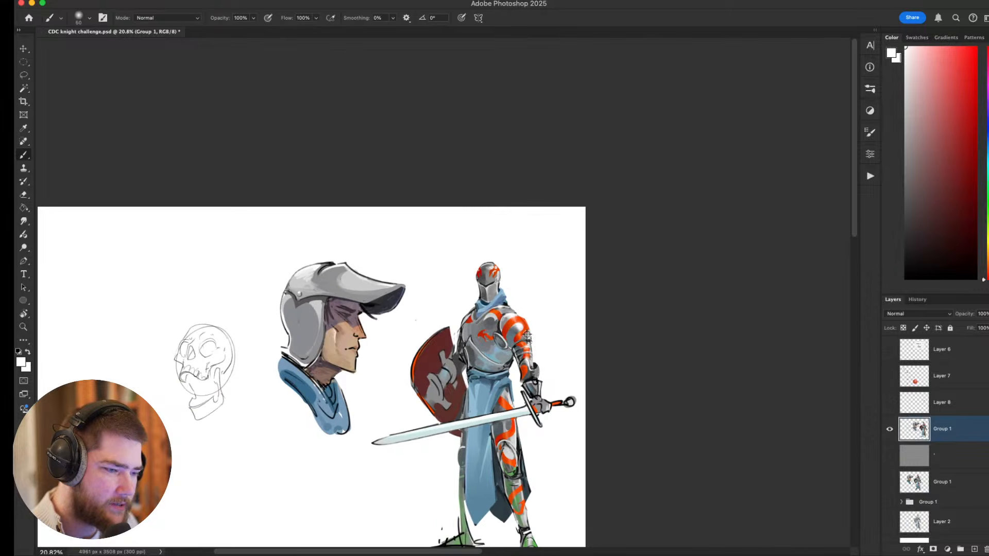
{"action": "scroll", "coordinate": [523, 340], "scroll_direction": "down", "scroll_amount": 3}
{"action": "scroll", "coordinate": [526, 310], "scroll_direction": "up", "scroll_amount": 4}
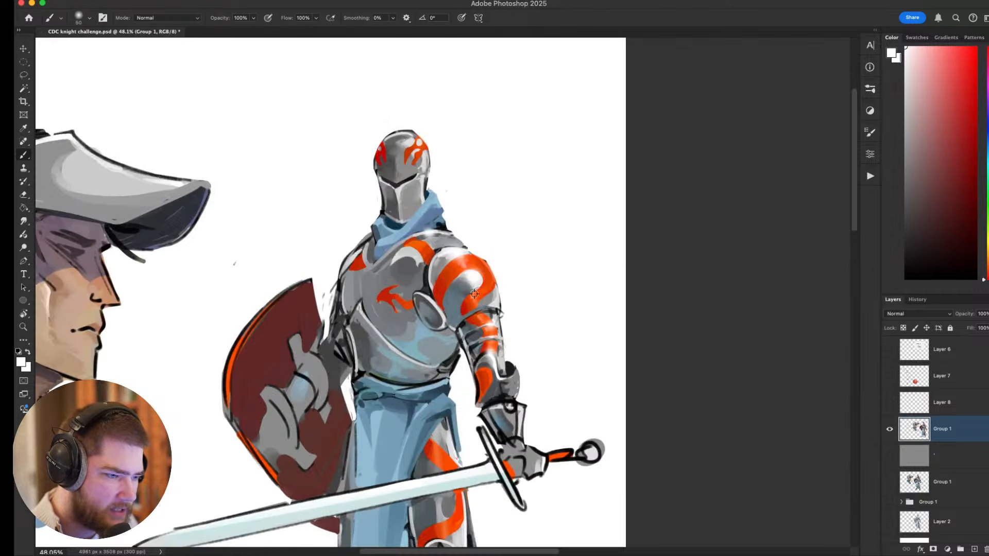
{"action": "scroll", "coordinate": [501, 320], "scroll_direction": "down", "scroll_amount": 1}
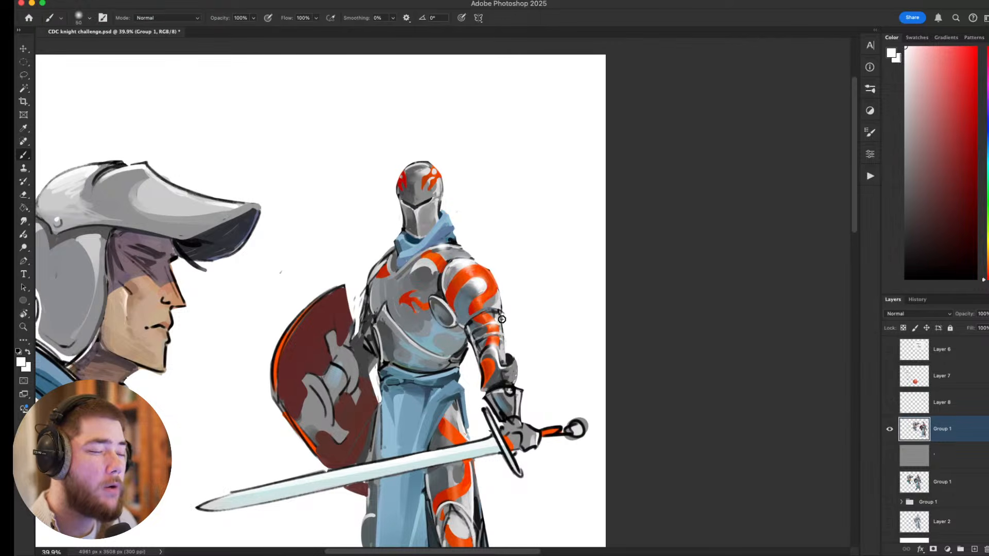
{"action": "scroll", "coordinate": [502, 319], "scroll_direction": "down", "scroll_amount": 1}
{"action": "scroll", "coordinate": [525, 315], "scroll_direction": "up", "scroll_amount": 2}
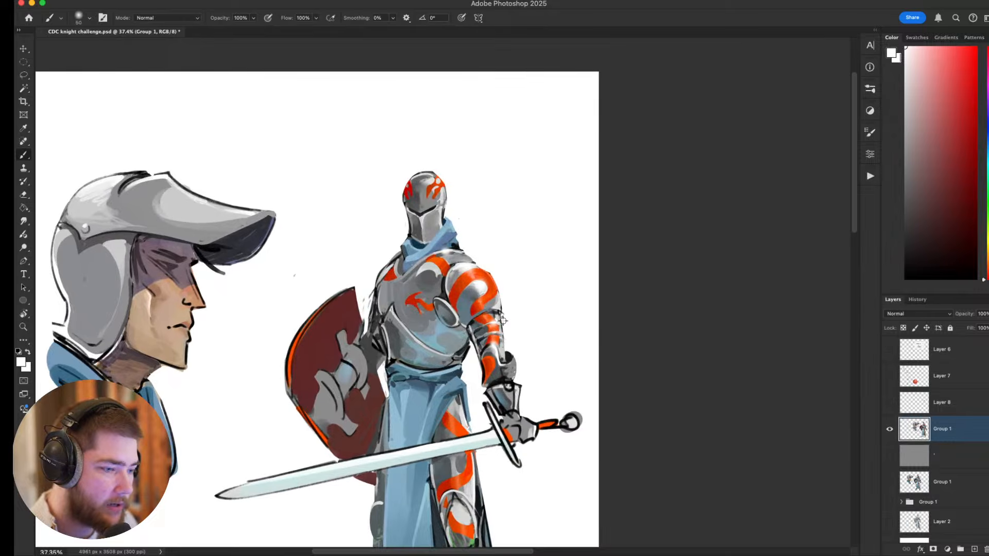
{"action": "left_click_drag", "start_coordinate": [539, 309], "coordinate": [536, 198]}
{"action": "scroll", "coordinate": [536, 206], "scroll_direction": "down", "scroll_amount": 4}
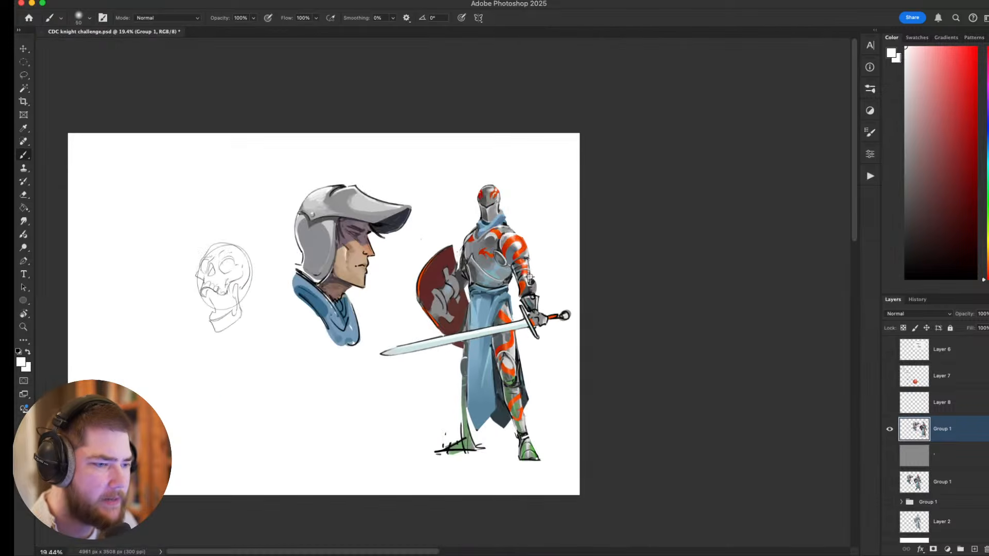
{"action": "scroll", "coordinate": [509, 246], "scroll_direction": "up", "scroll_amount": 3}
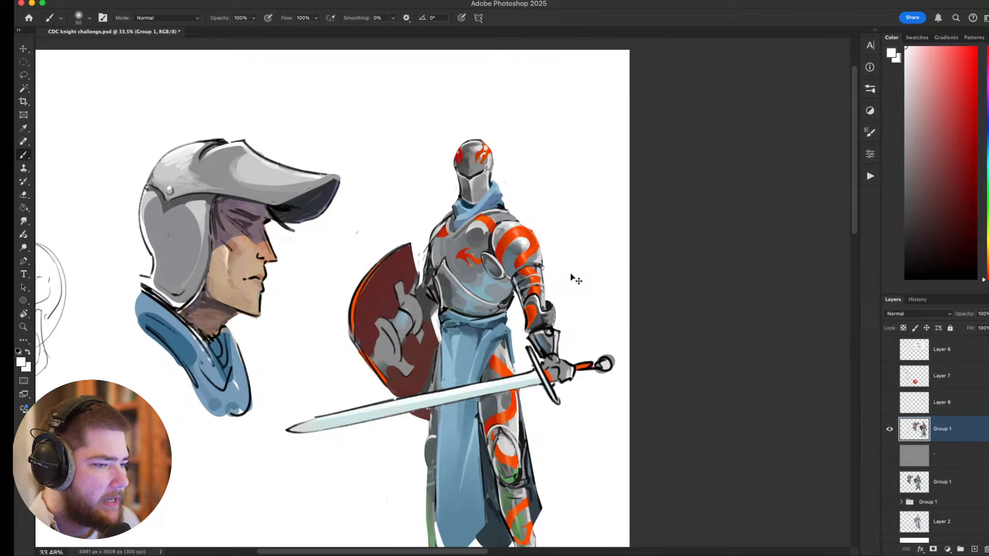
Examine the knight's arm, sword, tabard, leg armour and feet in close-up.
{"action": "scroll", "coordinate": [544, 264], "scroll_direction": "up", "scroll_amount": 4}
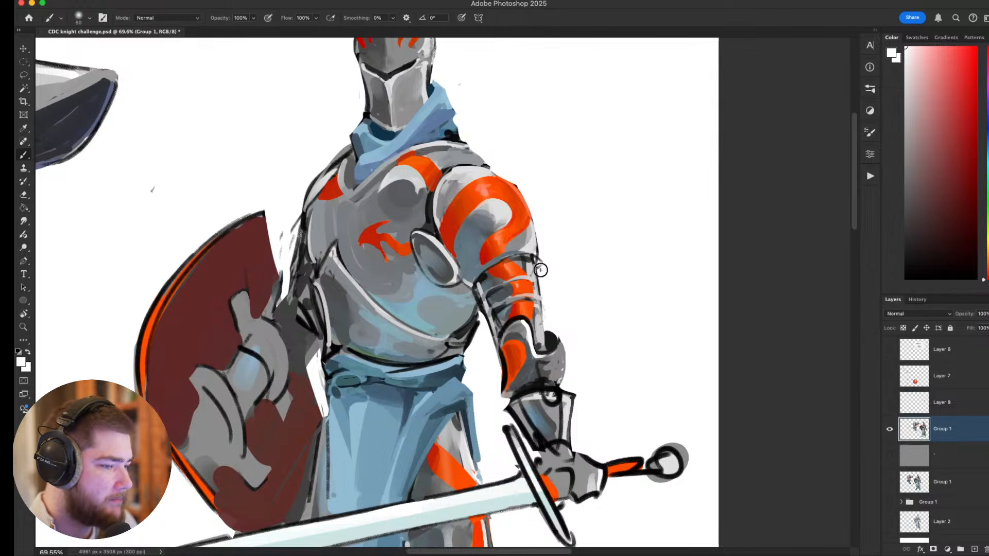
{"action": "scroll", "coordinate": [536, 271], "scroll_direction": "down", "scroll_amount": 1}
{"action": "left_click_drag", "start_coordinate": [562, 423], "coordinate": [510, 147]}
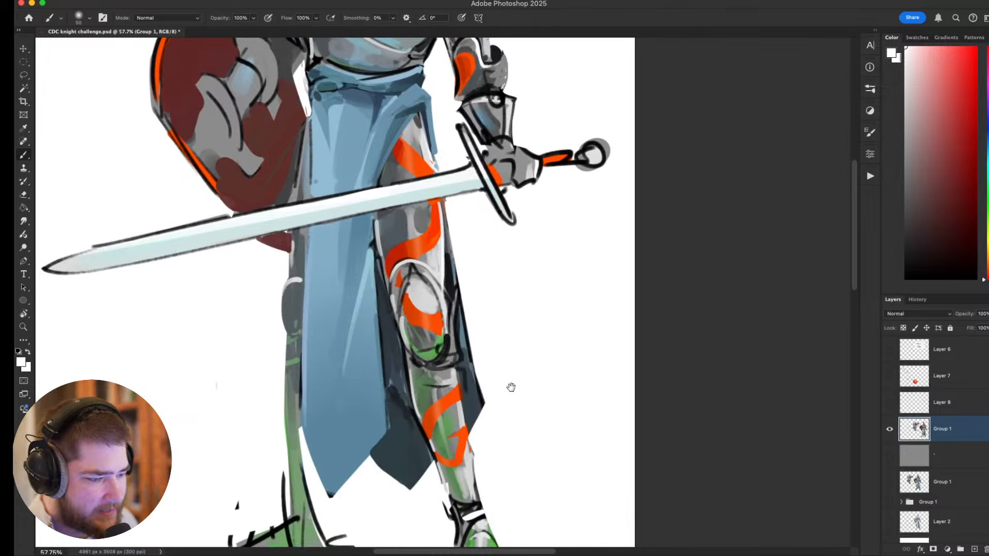
{"action": "left_click_drag", "start_coordinate": [517, 364], "coordinate": [534, 175]}
{"action": "left_click_drag", "start_coordinate": [525, 217], "coordinate": [559, 287]}
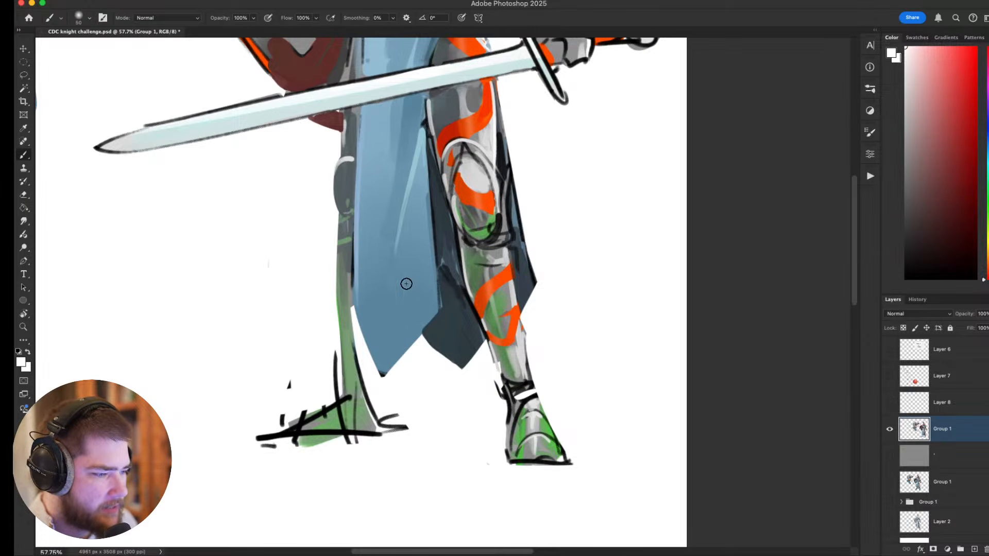
{"action": "left_click_drag", "start_coordinate": [521, 302], "coordinate": [508, 300]}
{"action": "left_click_drag", "start_coordinate": [506, 239], "coordinate": [496, 327]}
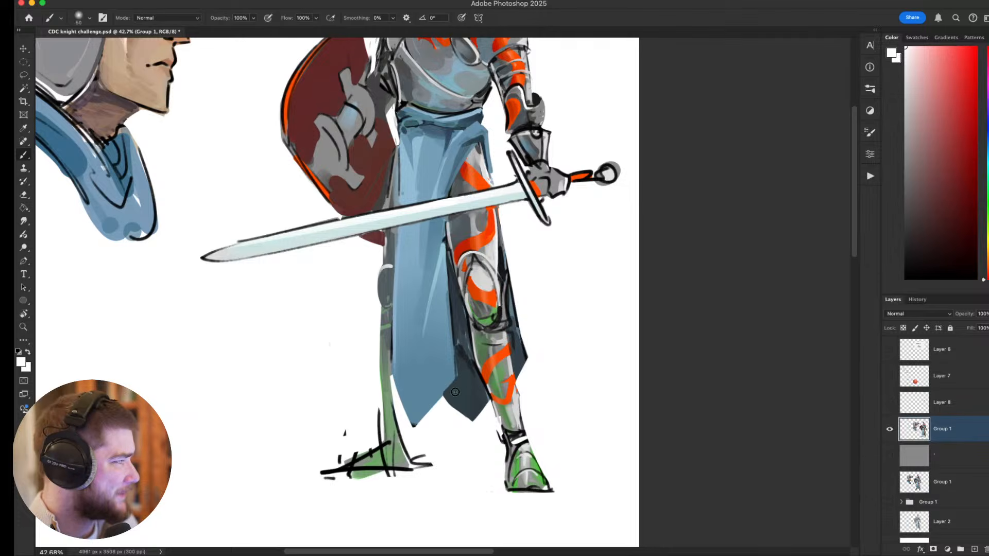
{"action": "left_click_drag", "start_coordinate": [552, 275], "coordinate": [552, 375]}
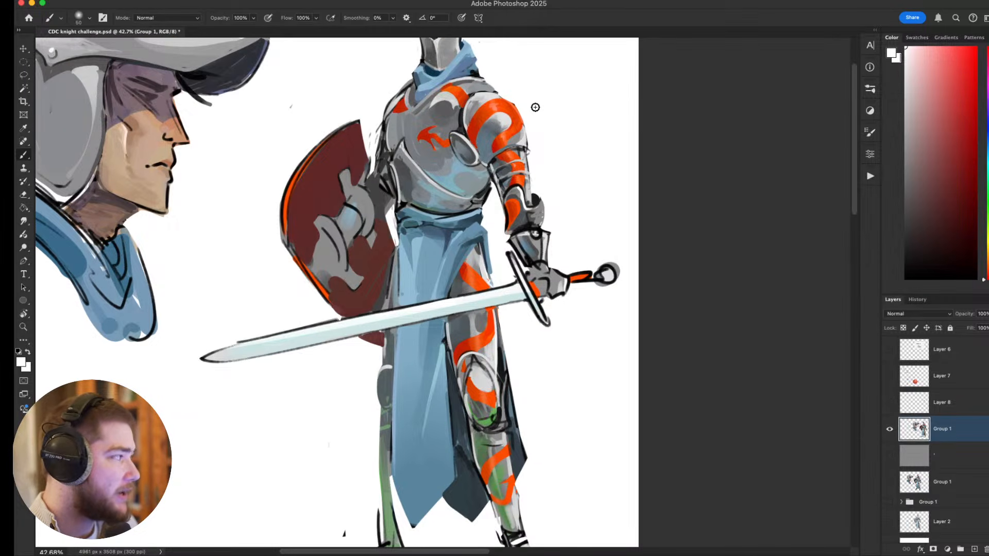
Compare the full knight figure with the helmeted portrait at different zoom levels.
{"action": "left_click_drag", "start_coordinate": [500, 106], "coordinate": [515, 157]}
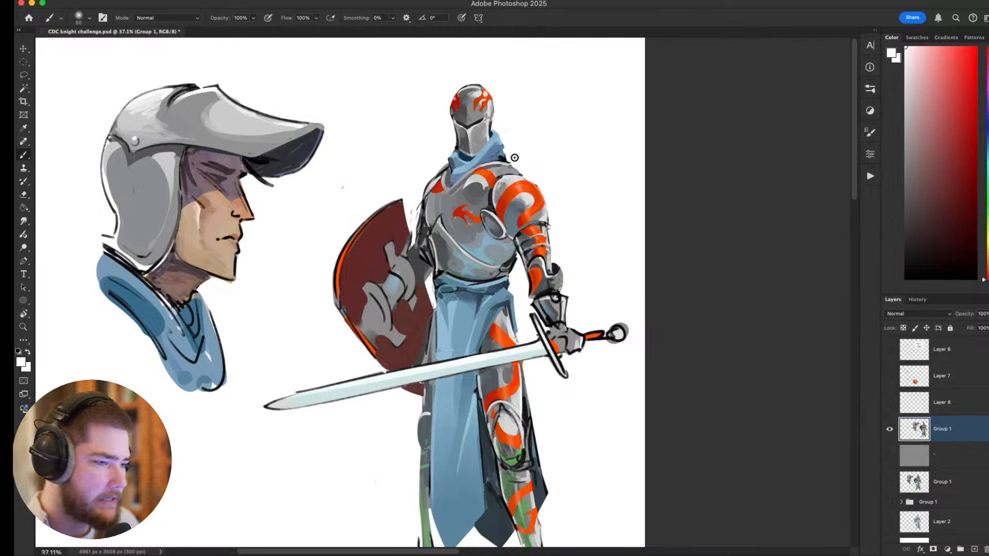
{"action": "left_click_drag", "start_coordinate": [538, 227], "coordinate": [521, 223]}
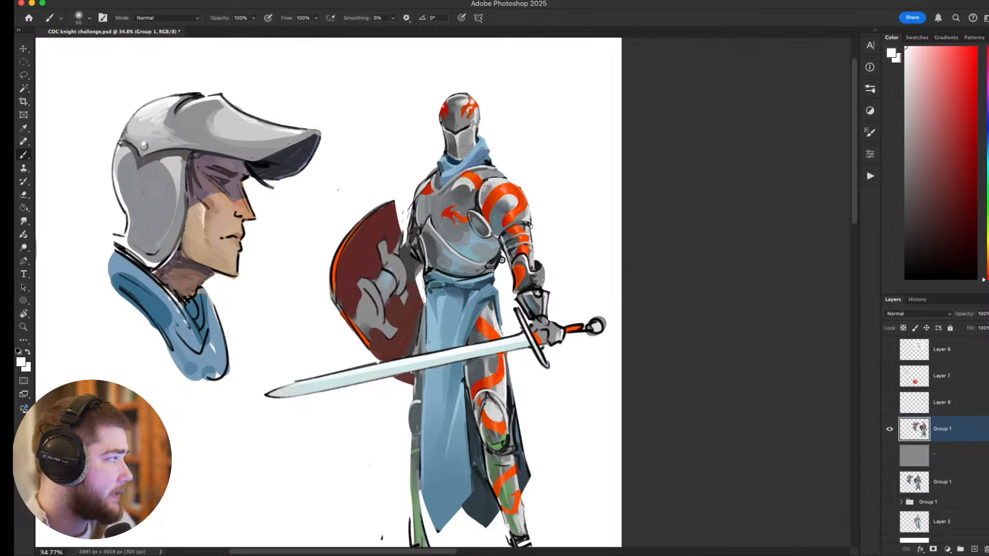
{"action": "scroll", "coordinate": [460, 257], "scroll_direction": "down", "scroll_amount": 2}
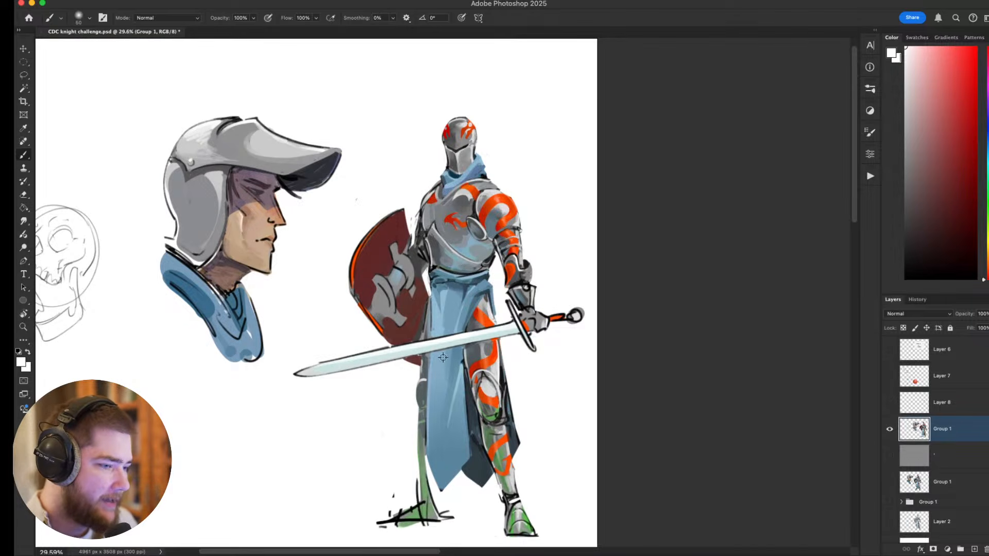
{"action": "scroll", "coordinate": [470, 288], "scroll_direction": "down", "scroll_amount": 1}
{"action": "scroll", "coordinate": [472, 284], "scroll_direction": "up", "scroll_amount": 2}
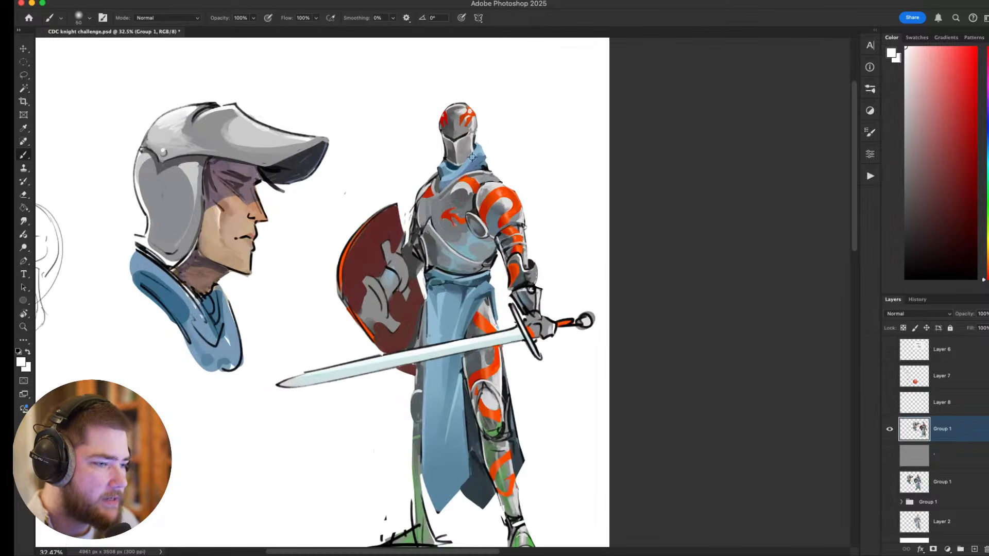
{"action": "scroll", "coordinate": [509, 227], "scroll_direction": "down", "scroll_amount": 2}
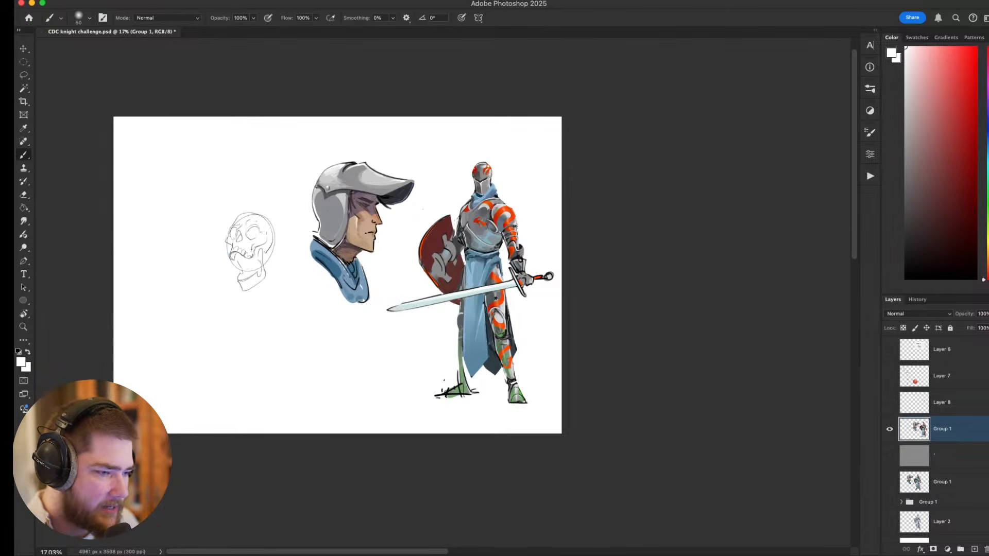
{"action": "scroll", "coordinate": [483, 273], "scroll_direction": "up", "scroll_amount": 1}
{"action": "scroll", "coordinate": [482, 273], "scroll_direction": "up", "scroll_amount": 2}
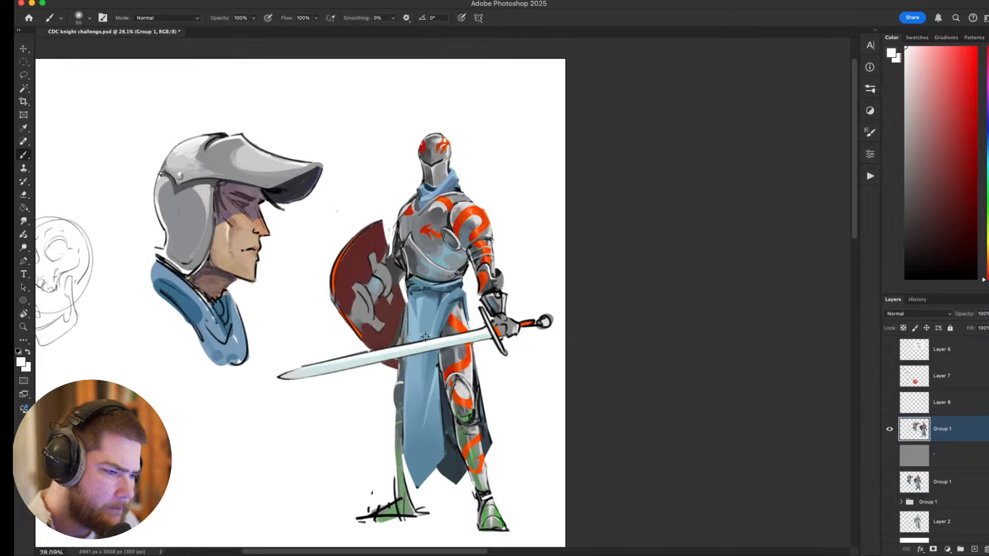
{"action": "scroll", "coordinate": [435, 332], "scroll_direction": "up", "scroll_amount": 3}
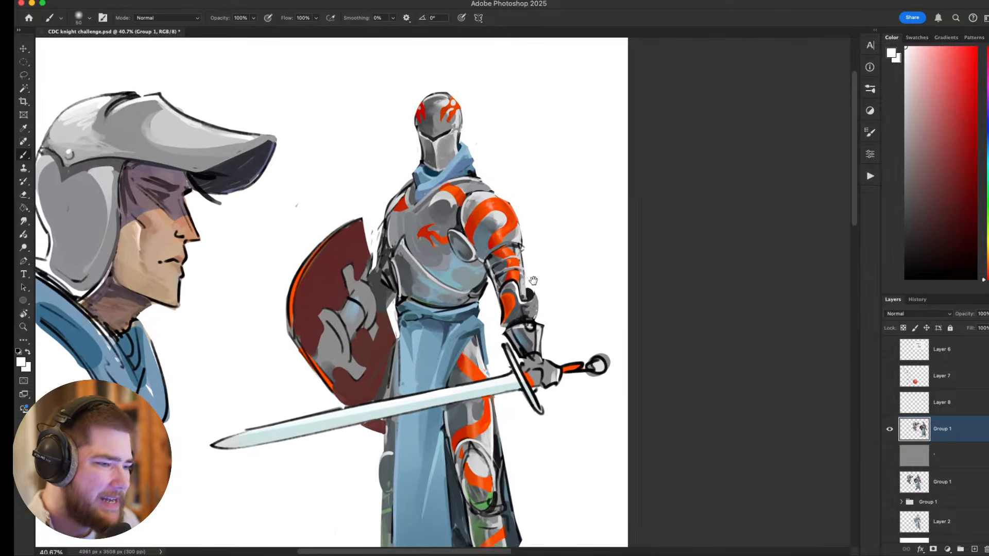
{"action": "mouse_move", "coordinate": [513, 279]}
{"action": "left_mouse_down"}
{"action": "mouse_move", "coordinate": [471, 235]}
{"action": "mouse_move", "coordinate": [454, 247]}
{"action": "left_mouse_up"}
Switch to a hard round brush, sample the orange of the shoulder stripe, reduce the size to 10 and touch up the stripes down the arm.
{"action": "key", "text": "super+z"}
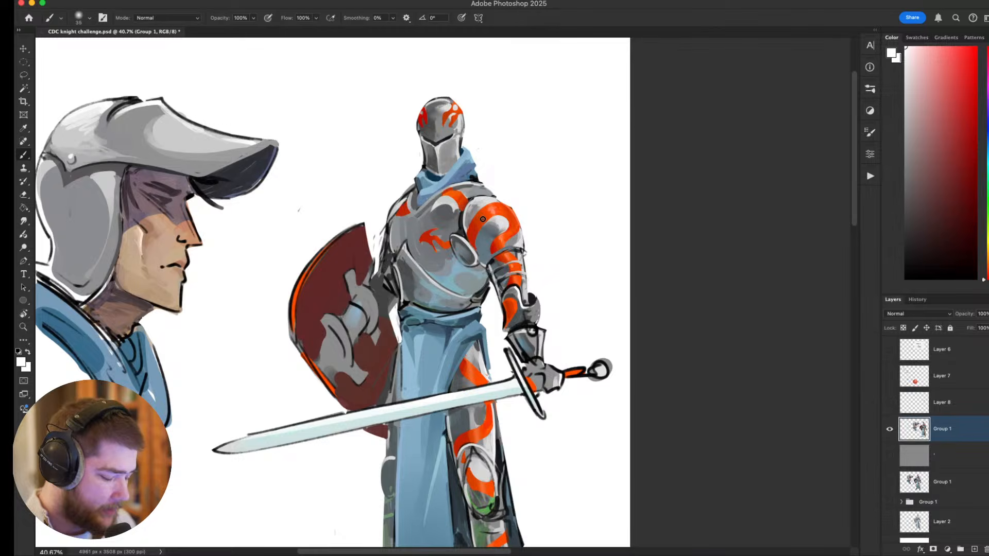
{"action": "right_click", "coordinate": [477, 246]}
{"action": "left_click", "coordinate": [511, 338]}
{"action": "left_click", "coordinate": [474, 222]}
{"action": "left_click", "coordinate": [471, 237], "text": "alt"}
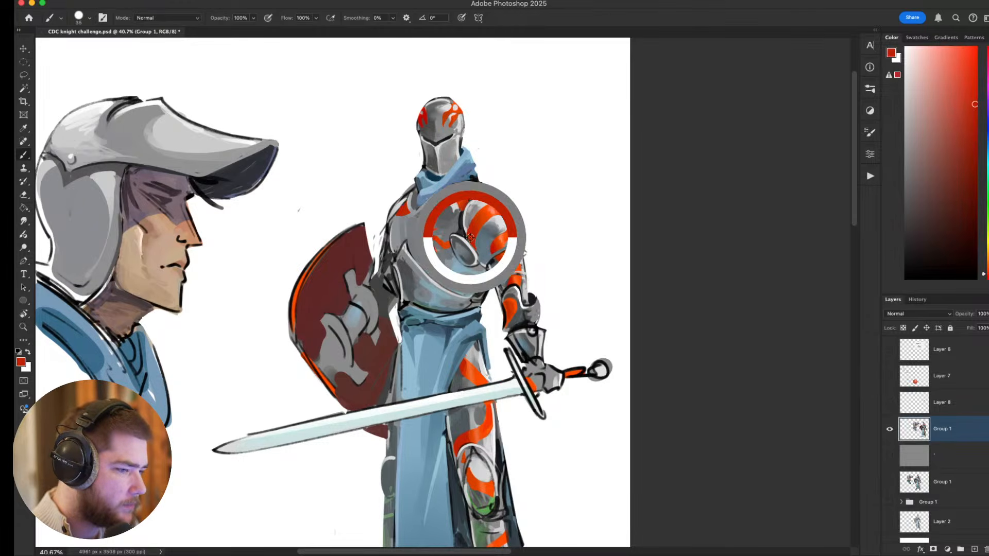
{"action": "left_click", "coordinate": [486, 215], "text": "alt"}
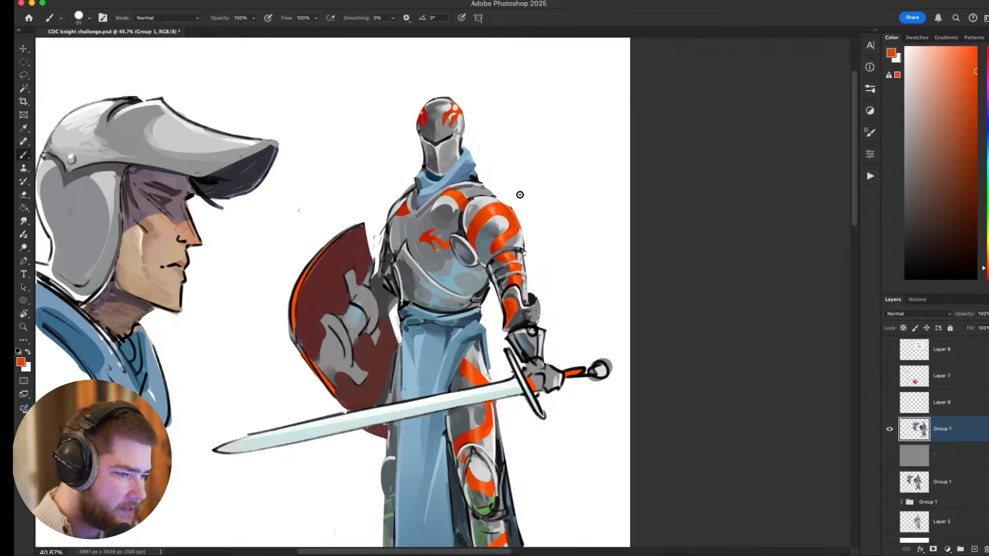
{"action": "key", "text": "bracketleft"}
{"action": "key", "text": "bracketleft"}
{"action": "key", "text": "bracketleft"}
{"action": "left_click_drag", "start_coordinate": [488, 204], "coordinate": [517, 307]}
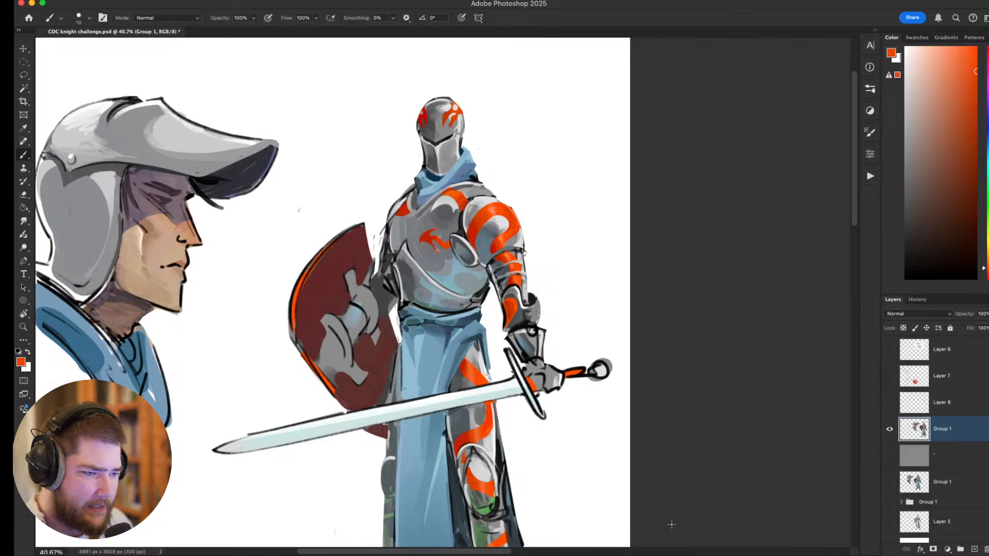
Review the finished knight alongside the portrait and skull sketch, with the Move tool active.
{"action": "scroll", "coordinate": [577, 414], "scroll_direction": "down", "scroll_amount": 2}
{"action": "scroll", "coordinate": [578, 418], "scroll_direction": "down", "scroll_amount": 2}
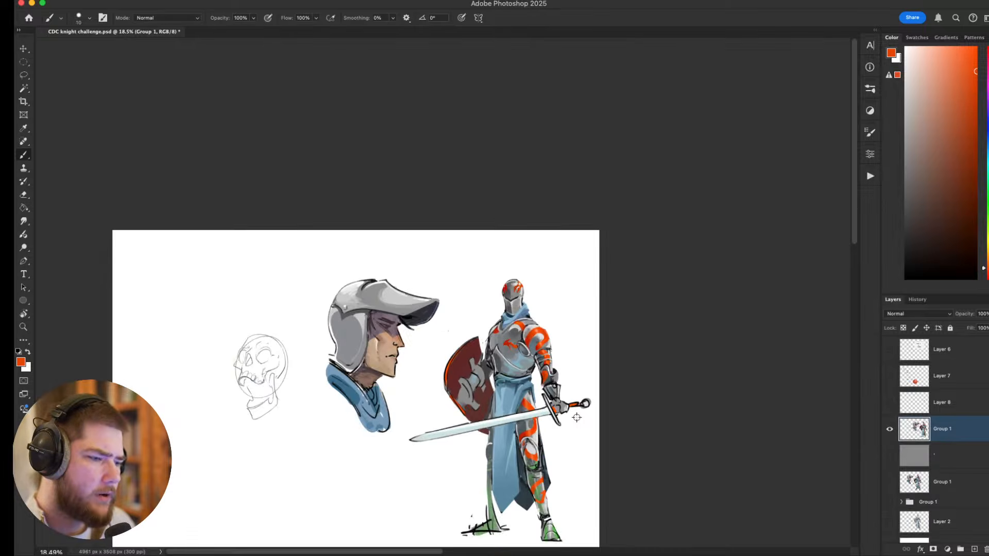
{"action": "scroll", "coordinate": [578, 415], "scroll_direction": "up", "scroll_amount": 5}
{"action": "left_click_drag", "start_coordinate": [614, 413], "coordinate": [665, 366]}
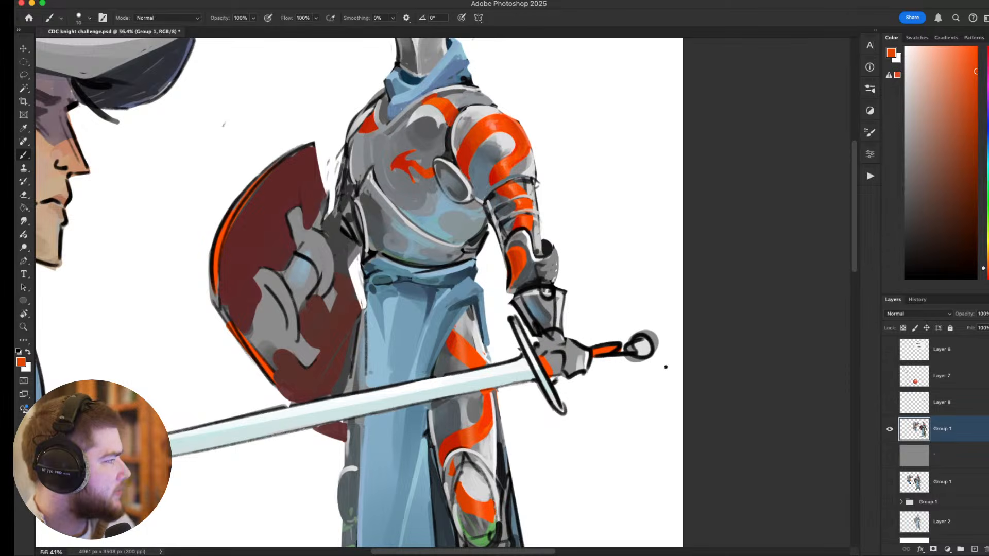
{"action": "scroll", "coordinate": [650, 369], "scroll_direction": "down", "scroll_amount": 4}
{"action": "scroll", "coordinate": [648, 370], "scroll_direction": "up", "scroll_amount": 1}
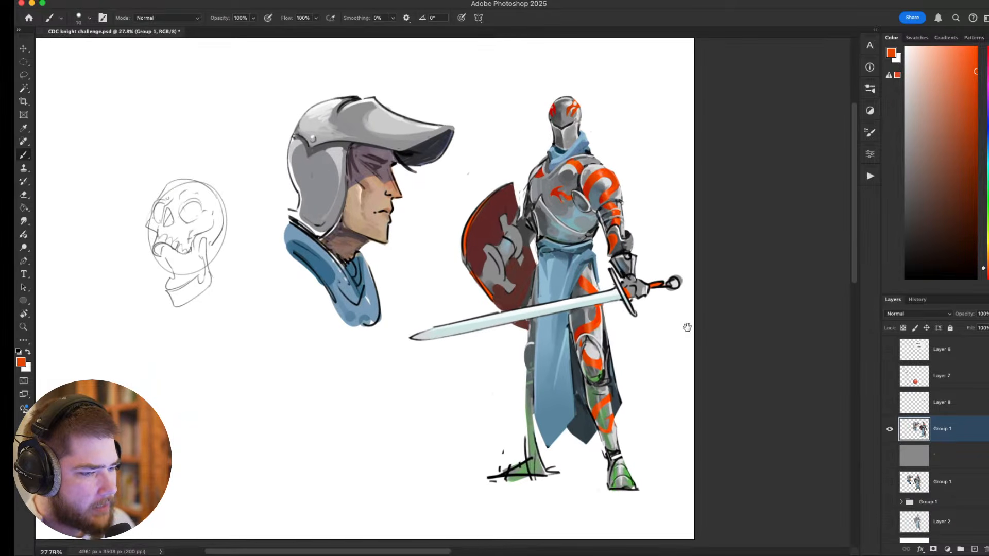
{"action": "key", "text": "v"}
{"action": "left_click_drag", "start_coordinate": [688, 327], "coordinate": [648, 336]}
{"action": "scroll", "coordinate": [625, 350], "scroll_direction": "up", "scroll_amount": 2}
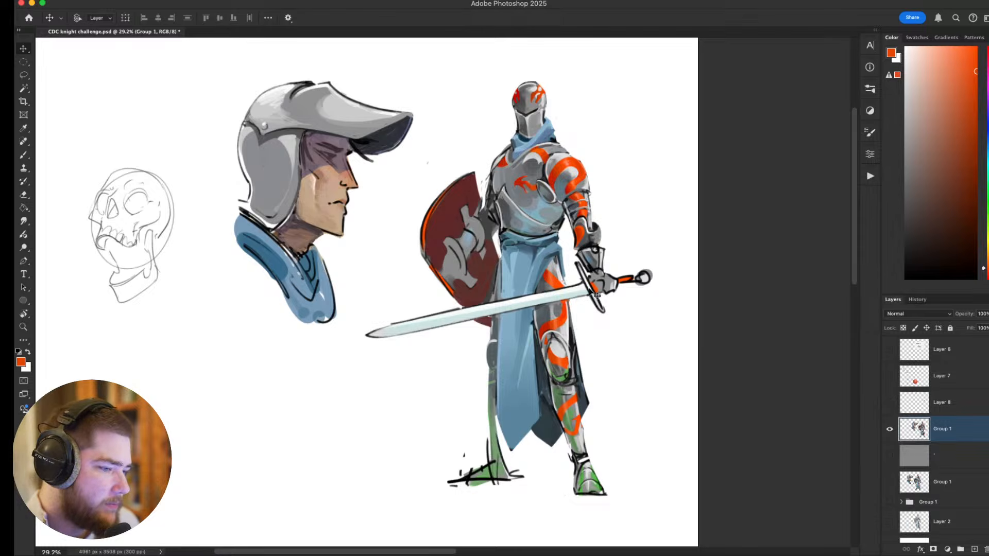
{"action": "left_click_drag", "start_coordinate": [578, 273], "coordinate": [558, 295]}
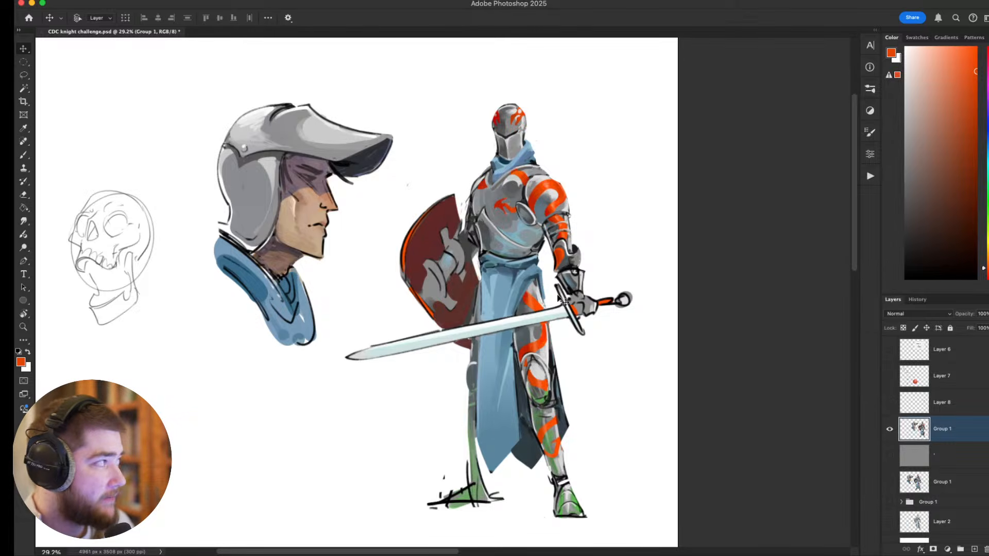
{"action": "left_click_drag", "start_coordinate": [583, 213], "coordinate": [554, 236]}
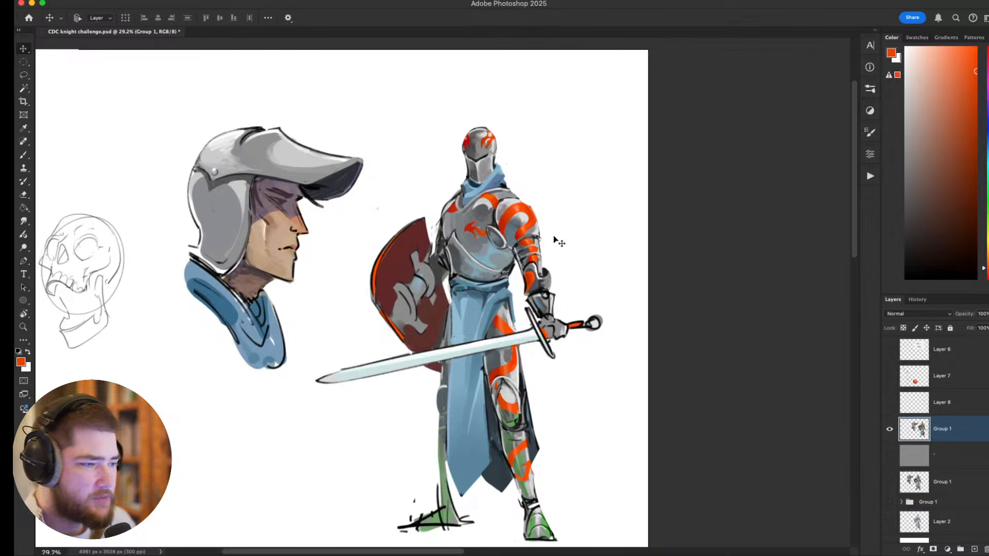
{"action": "key", "text": "super+Tab"}
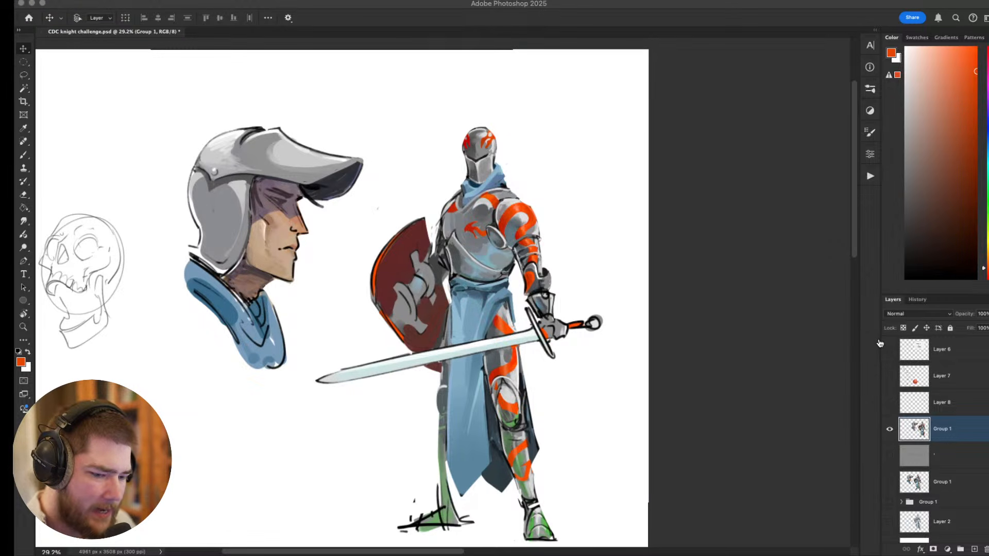
{"action": "key", "text": "super+Tab"}
Make Layer 7 with the design notes and red sphere visible.
{"action": "left_click_drag", "start_coordinate": [637, 297], "coordinate": [711, 282]}
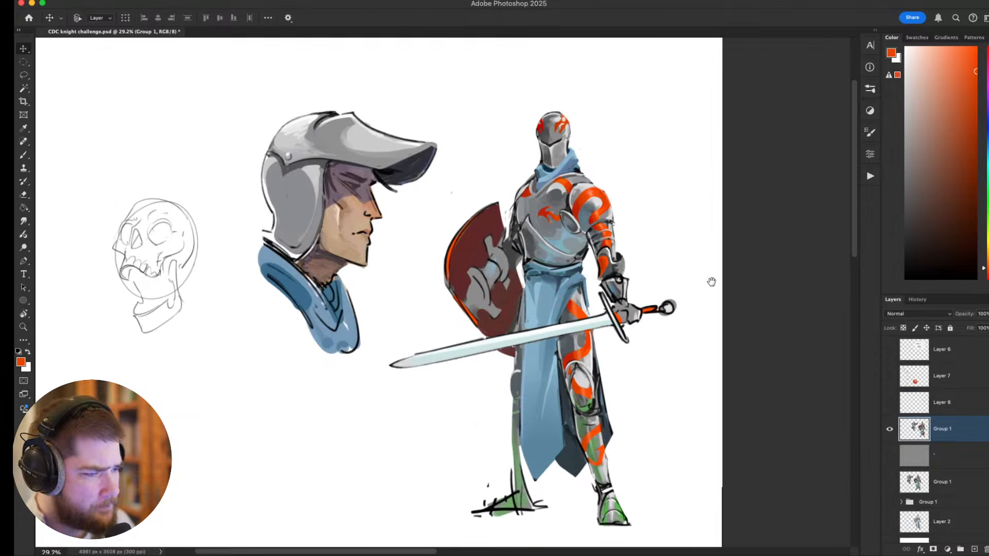
{"action": "left_click", "coordinate": [890, 376]}
{"action": "left_click_drag", "start_coordinate": [663, 353], "coordinate": [738, 325]}
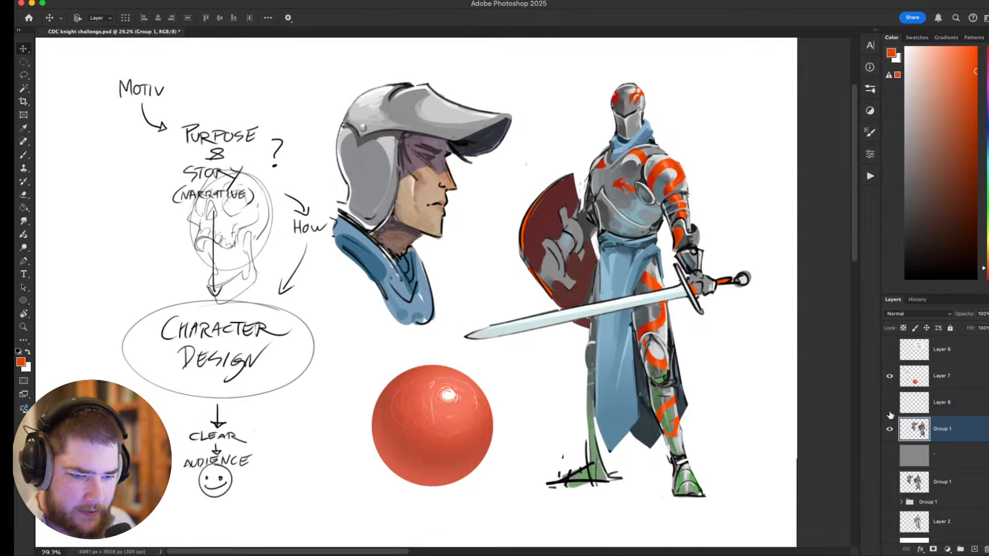
Make Layer 8 visible, select it together with the visible Group 1 layer beneath it and merge the two.
{"action": "left_click", "coordinate": [889, 402]}
{"action": "left_click", "coordinate": [925, 402]}
{"action": "mouse_move", "coordinate": [742, 291]}
{"action": "left_mouse_down"}
{"action": "mouse_move", "coordinate": [695, 292]}
{"action": "mouse_move", "coordinate": [709, 293]}
{"action": "left_mouse_up"}
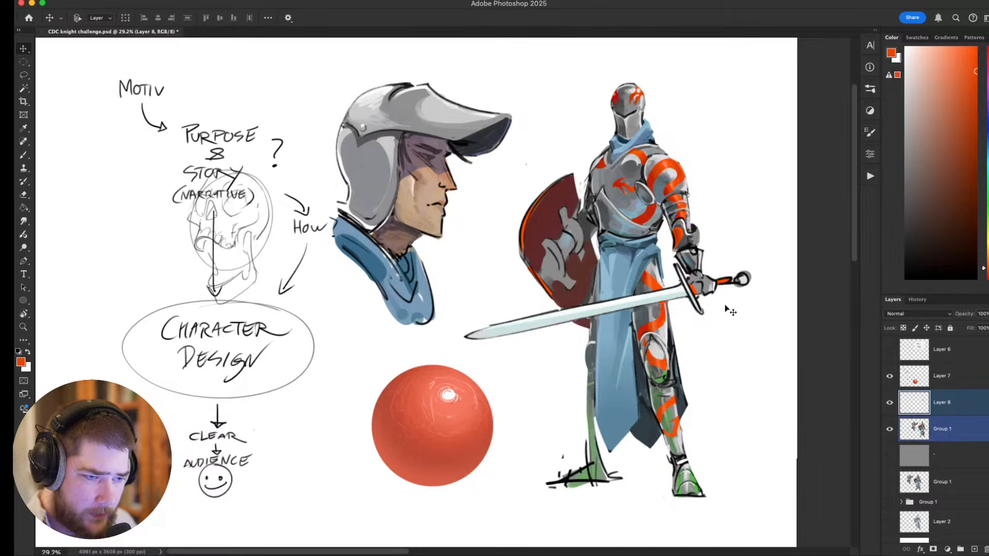
{"action": "key", "text": "super+e"}
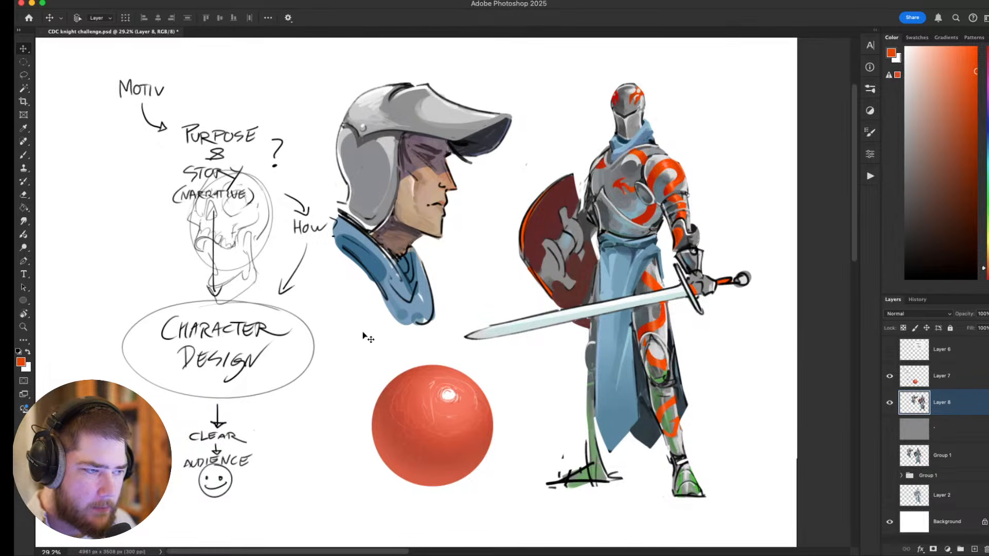
{"action": "left_click_drag", "start_coordinate": [363, 335], "coordinate": [408, 348]}
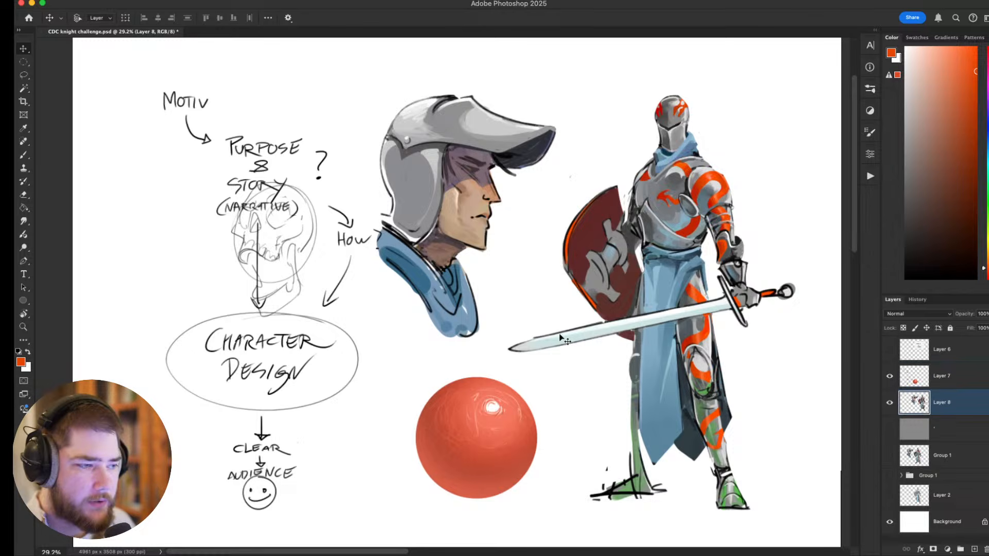
Lasso the skull sketch, move it clear of the notes to the empty area beside Purpose & Story, and deselect.
{"action": "key", "text": "l"}
{"action": "mouse_move", "coordinate": [344, 179]}
{"action": "left_mouse_down"}
{"action": "mouse_move", "coordinate": [260, 330]}
{"action": "mouse_move", "coordinate": [296, 157]}
{"action": "mouse_move", "coordinate": [329, 170]}
{"action": "left_mouse_up"}
{"action": "key", "text": "v"}
{"action": "mouse_move", "coordinate": [291, 264]}
{"action": "left_mouse_down"}
{"action": "mouse_move", "coordinate": [319, 153]}
{"action": "mouse_move", "coordinate": [311, 198]}
{"action": "mouse_move", "coordinate": [168, 272]}
{"action": "left_mouse_up"}
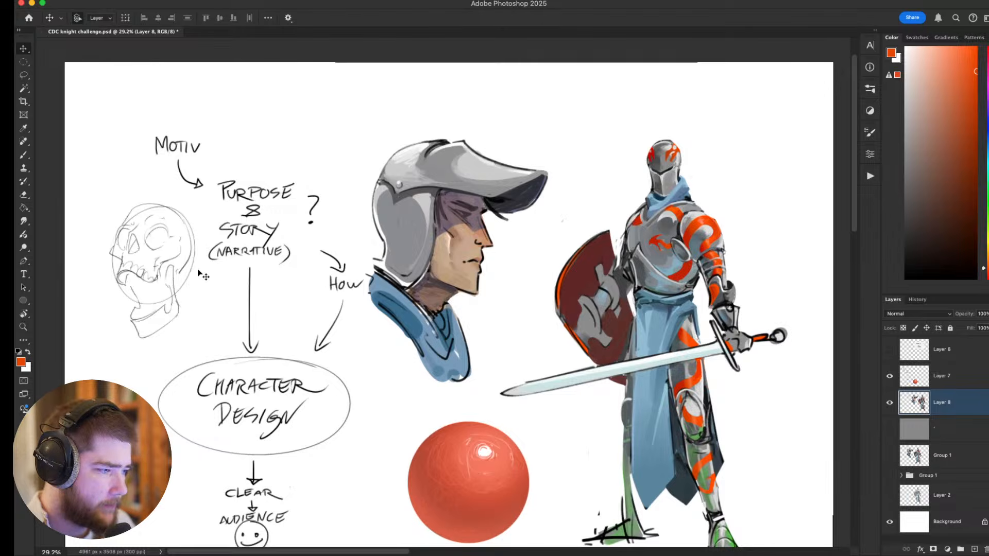
{"action": "key", "text": "super+d"}
{"action": "left_click_drag", "start_coordinate": [262, 288], "coordinate": [233, 231]}
{"action": "left_click_drag", "start_coordinate": [190, 148], "coordinate": [171, 141]}
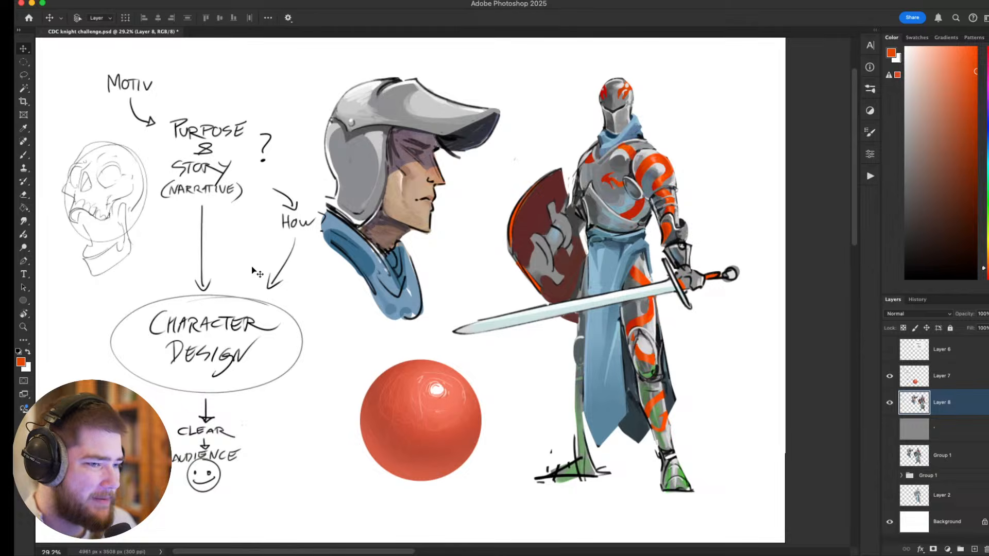
Review the rearranged sheet as a whole, comparing the notes and skull with the portrait, sphere and knight.
{"action": "left_click_drag", "start_coordinate": [223, 258], "coordinate": [268, 280]}
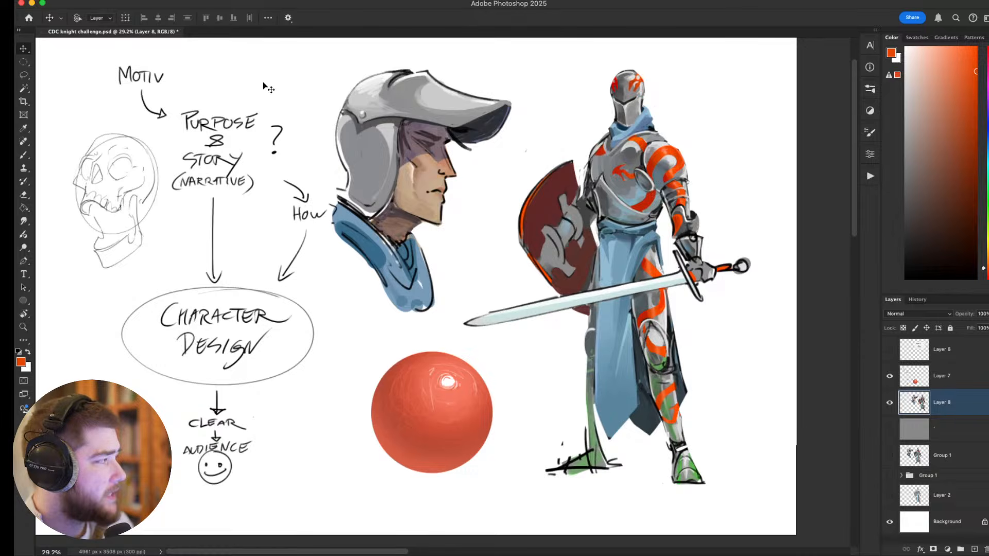
{"action": "scroll", "coordinate": [505, 103], "scroll_direction": "right", "scroll_amount": 5}
{"action": "scroll", "coordinate": [505, 103], "scroll_direction": "up", "scroll_amount": 1}
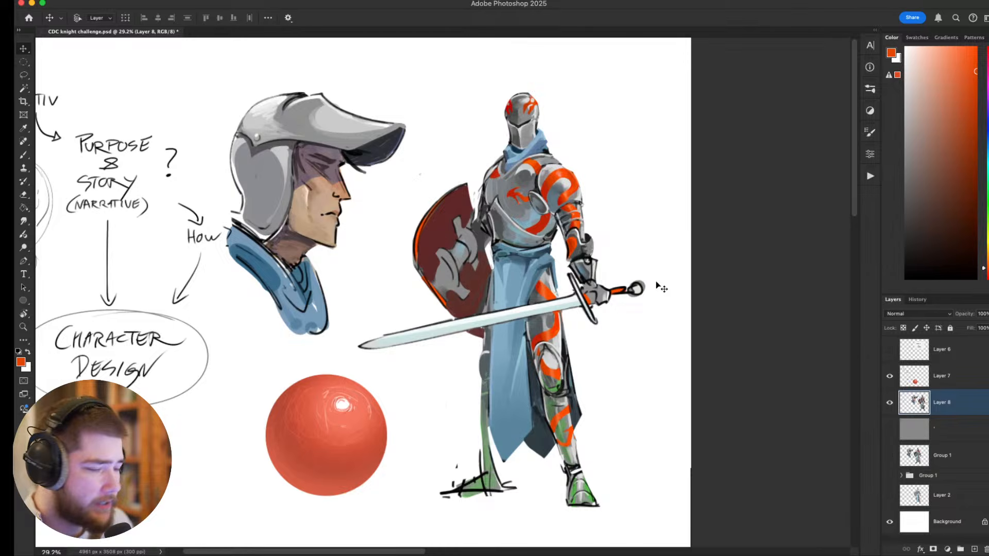
{"action": "left_click_drag", "start_coordinate": [555, 380], "coordinate": [510, 363]}
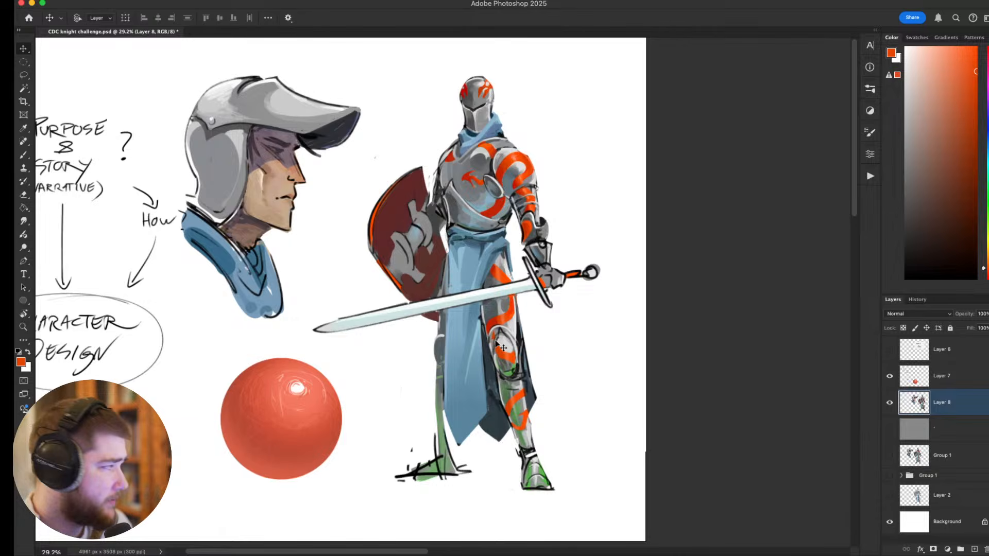
{"action": "scroll", "coordinate": [546, 299], "scroll_direction": "down", "scroll_amount": 3}
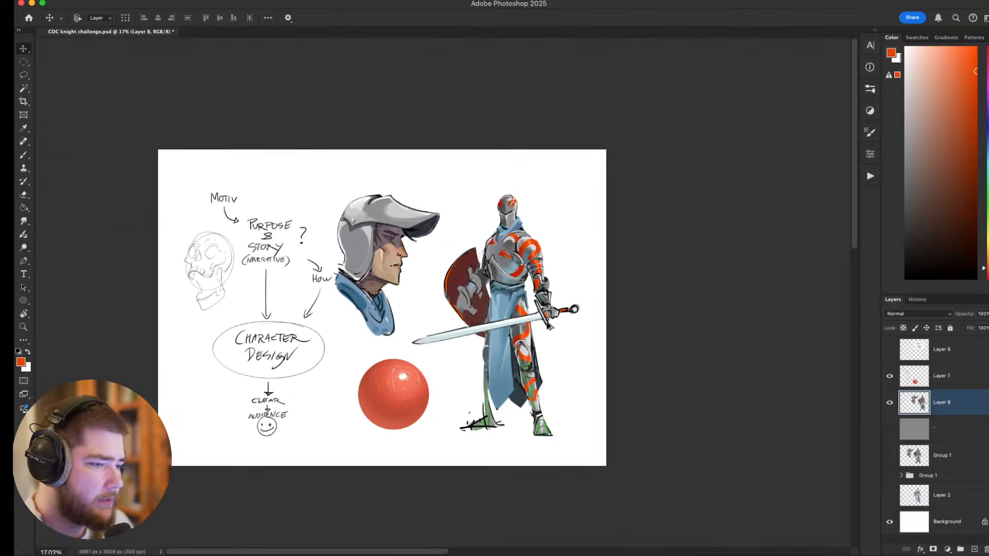
{"action": "scroll", "coordinate": [547, 322], "scroll_direction": "up", "scroll_amount": 2}
{"action": "scroll", "coordinate": [468, 308], "scroll_direction": "up", "scroll_amount": 2}
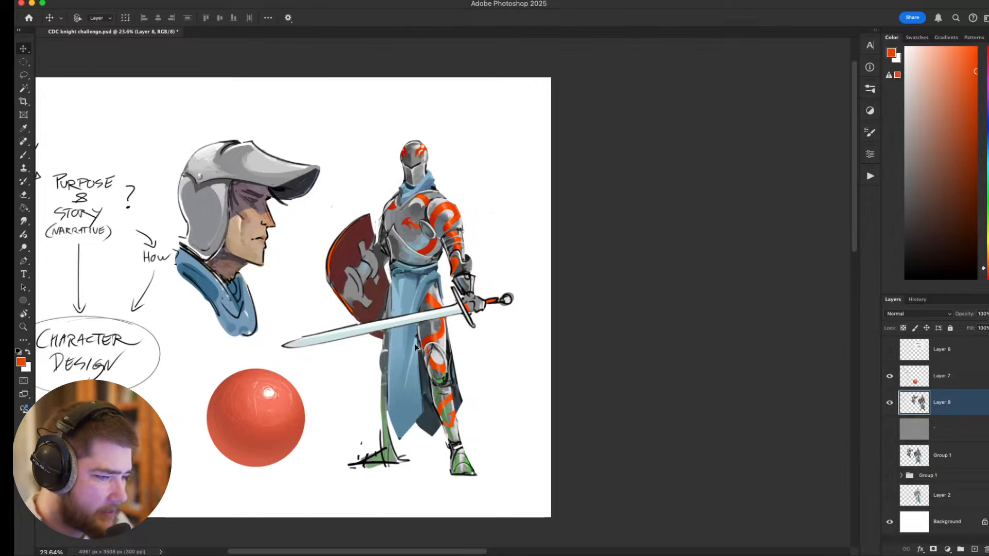
{"action": "scroll", "coordinate": [468, 308], "scroll_direction": "up", "scroll_amount": 3}
Switch to the Brush tool and sample a darker red from the stripes on the knight's leg.
{"action": "key", "text": "b"}
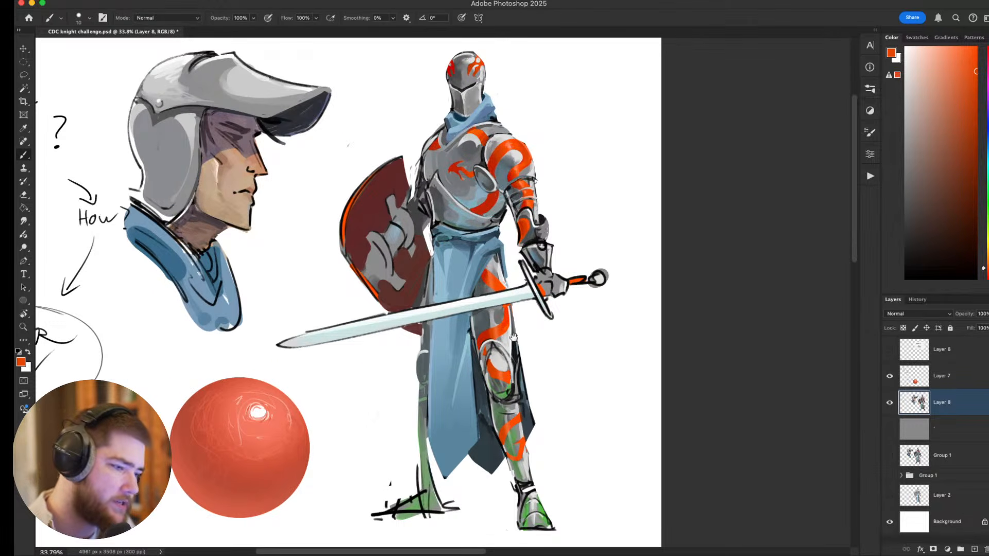
{"action": "scroll", "coordinate": [513, 338], "scroll_direction": "left", "scroll_amount": 3}
{"action": "left_click", "coordinate": [546, 346], "text": "alt"}
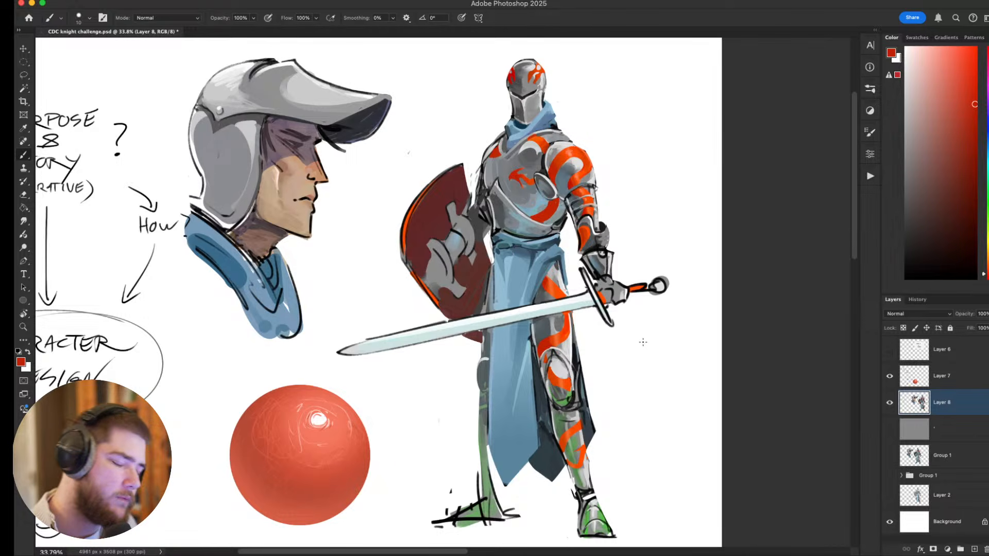
Examine the knight's armour shapes and orange accents up close and against the portrait, sphere and design notes.
{"action": "mouse_move", "coordinate": [620, 338]}
{"action": "left_mouse_down"}
{"action": "mouse_move", "coordinate": [557, 373]}
{"action": "mouse_move", "coordinate": [509, 376]}
{"action": "mouse_move", "coordinate": [550, 324]}
{"action": "left_mouse_up"}
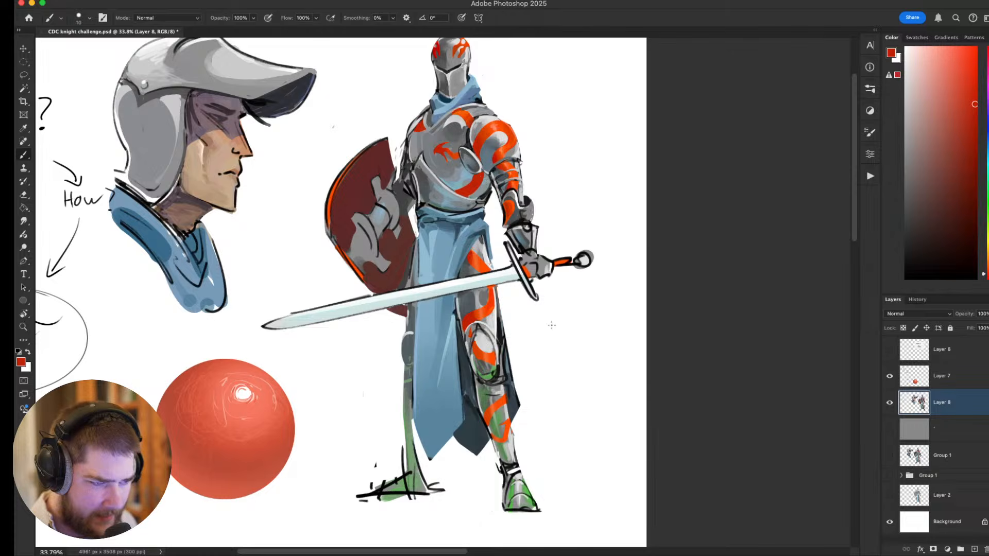
{"action": "scroll", "coordinate": [480, 311], "scroll_direction": "down", "scroll_amount": 4}
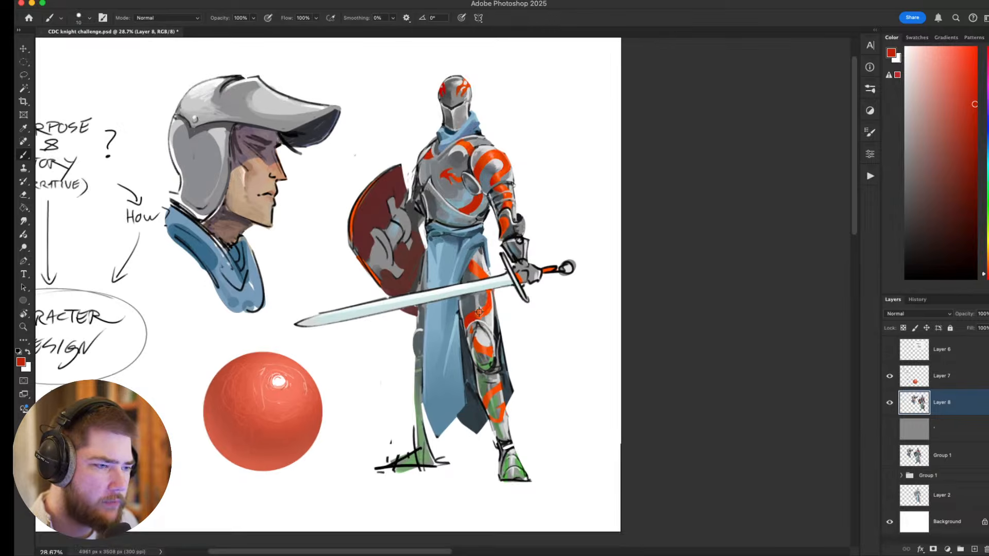
{"action": "scroll", "coordinate": [535, 320], "scroll_direction": "up", "scroll_amount": 1}
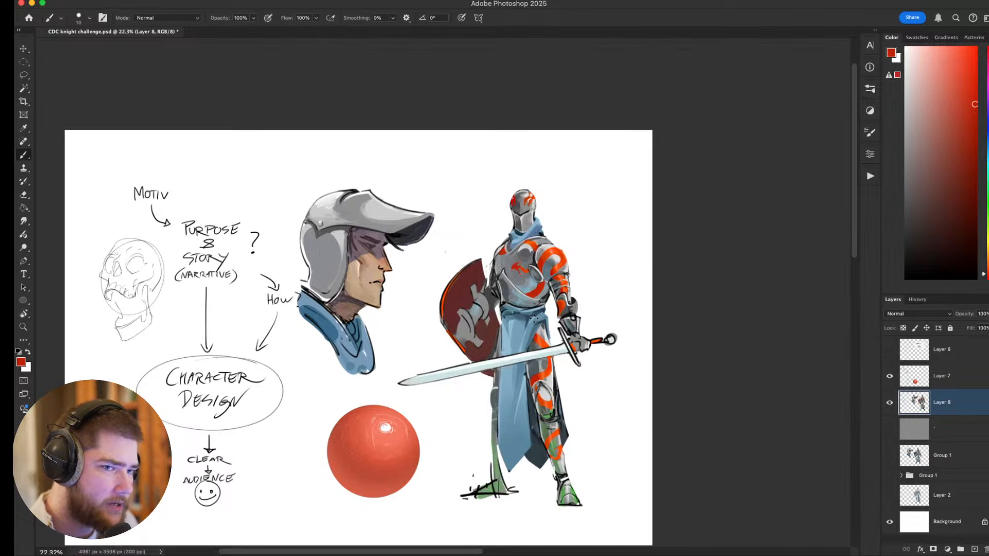
{"action": "scroll", "coordinate": [499, 286], "scroll_direction": "up", "scroll_amount": 1}
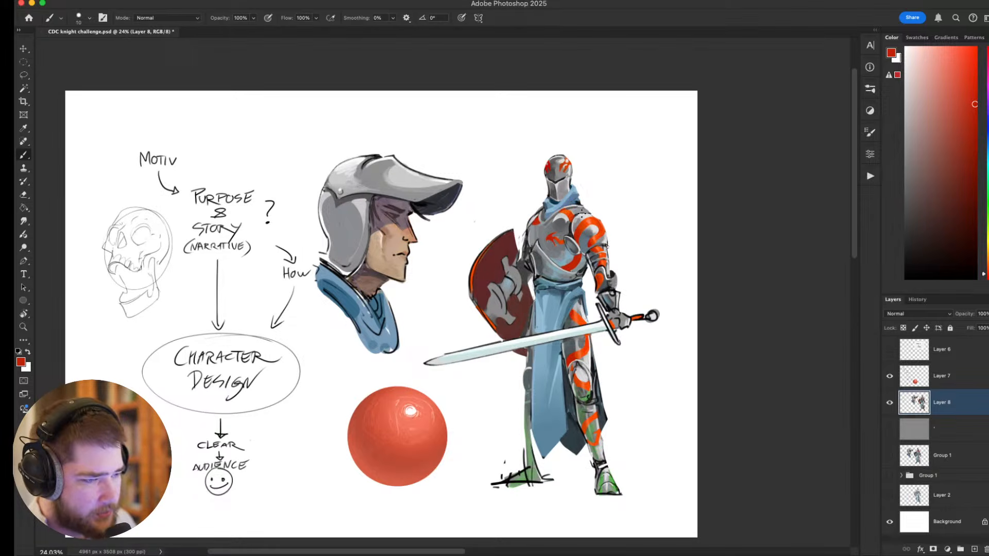
{"action": "scroll", "coordinate": [563, 221], "scroll_direction": "up", "scroll_amount": 4}
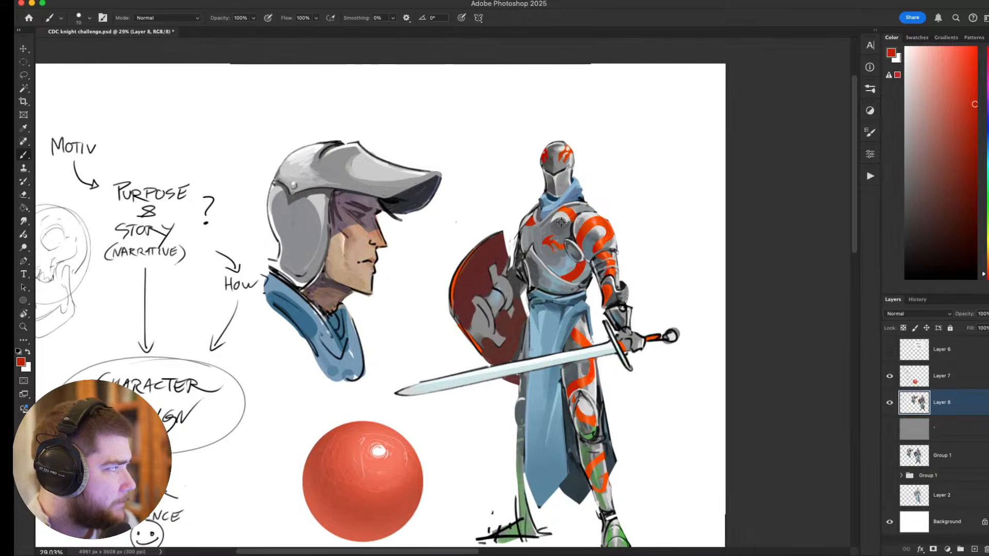
{"action": "scroll", "coordinate": [523, 213], "scroll_direction": "up", "scroll_amount": 1}
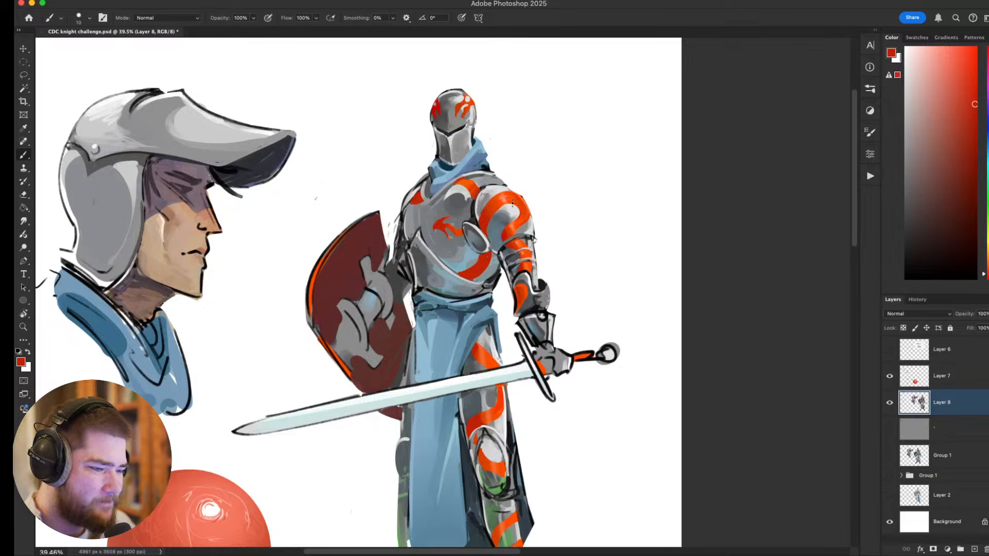
{"action": "scroll", "coordinate": [513, 204], "scroll_direction": "down", "scroll_amount": 5}
{"action": "scroll", "coordinate": [508, 240], "scroll_direction": "up", "scroll_amount": 4}
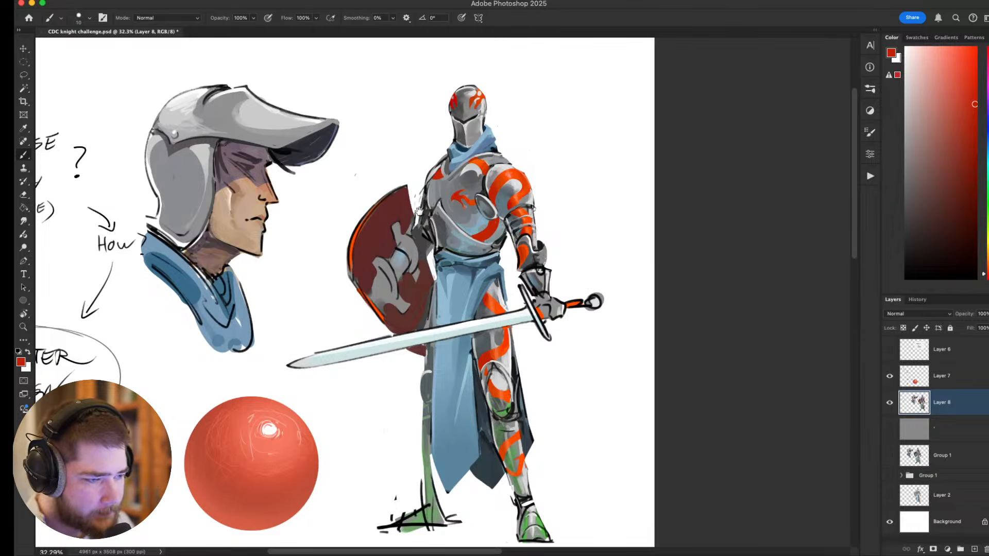
{"action": "left_click_drag", "start_coordinate": [412, 203], "coordinate": [443, 227]}
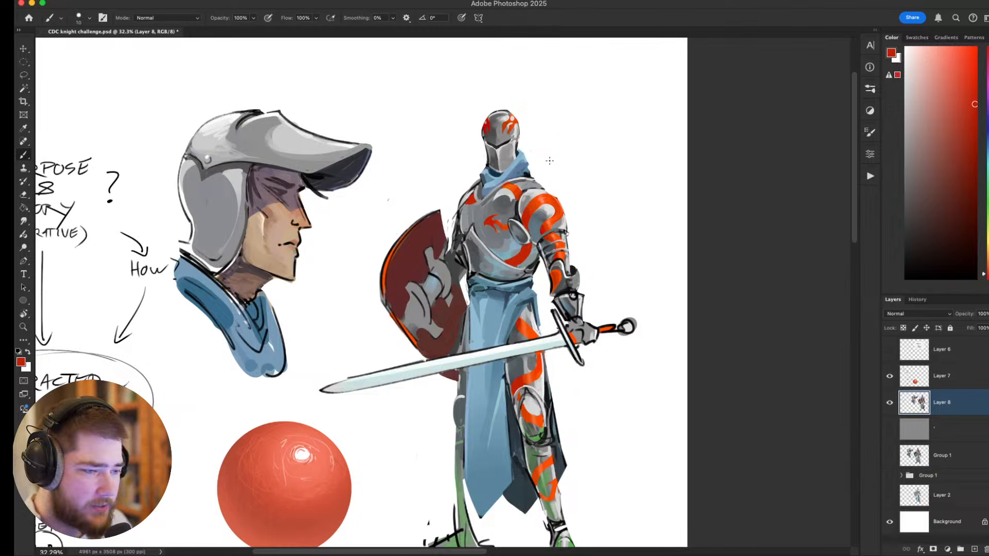
{"action": "mouse_move", "coordinate": [544, 254]}
{"action": "left_mouse_down"}
{"action": "mouse_move", "coordinate": [590, 209]}
{"action": "mouse_move", "coordinate": [602, 225]}
{"action": "left_mouse_up"}
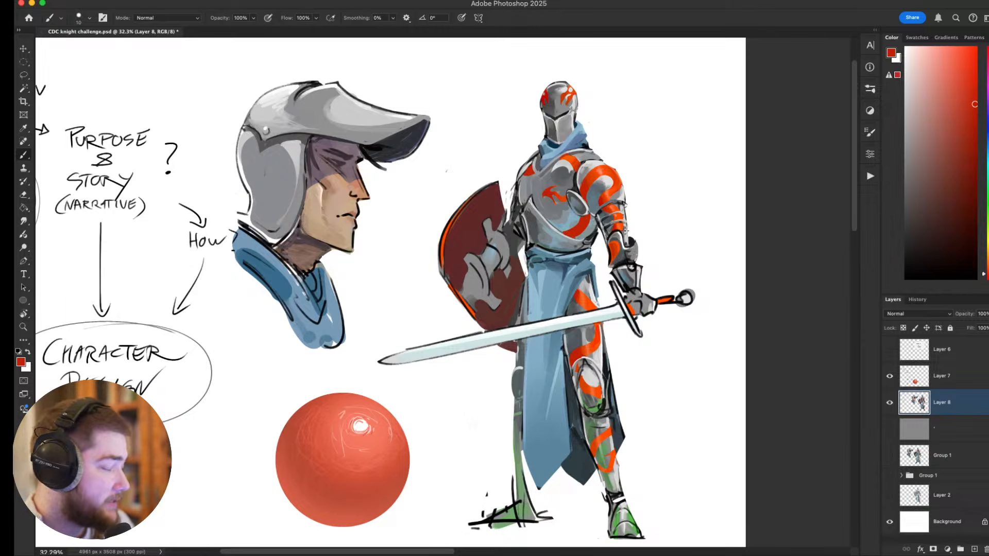
{"action": "scroll", "coordinate": [629, 198], "scroll_direction": "down", "scroll_amount": 2}
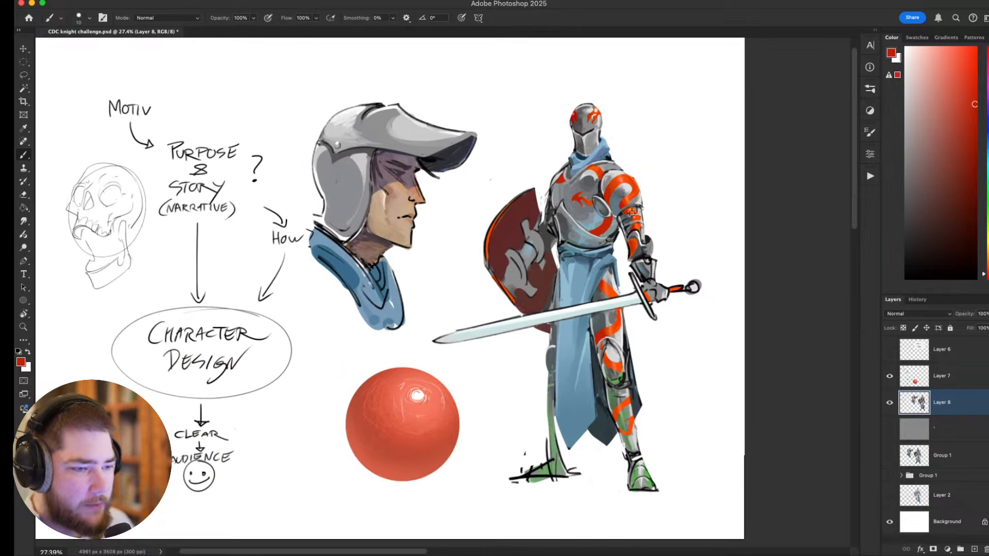
{"action": "scroll", "coordinate": [642, 207], "scroll_direction": "down", "scroll_amount": 1}
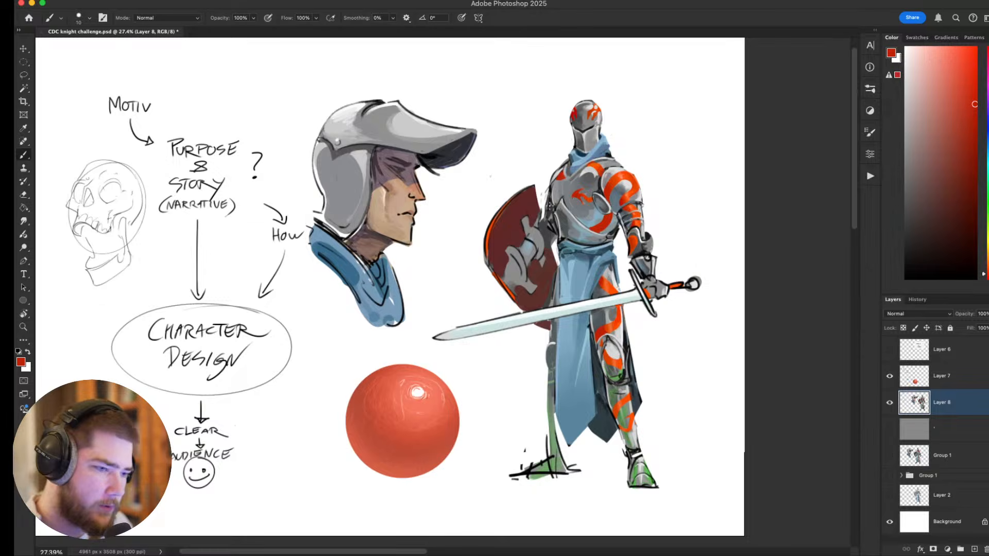
{"action": "left_click_drag", "start_coordinate": [645, 209], "coordinate": [615, 225]}
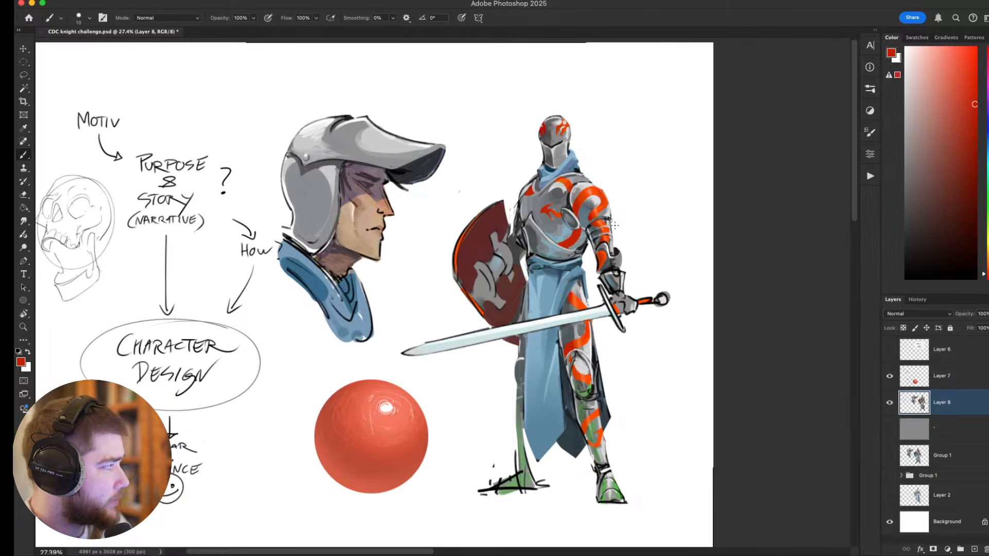
{"action": "left_click_drag", "start_coordinate": [539, 261], "coordinate": [577, 255]}
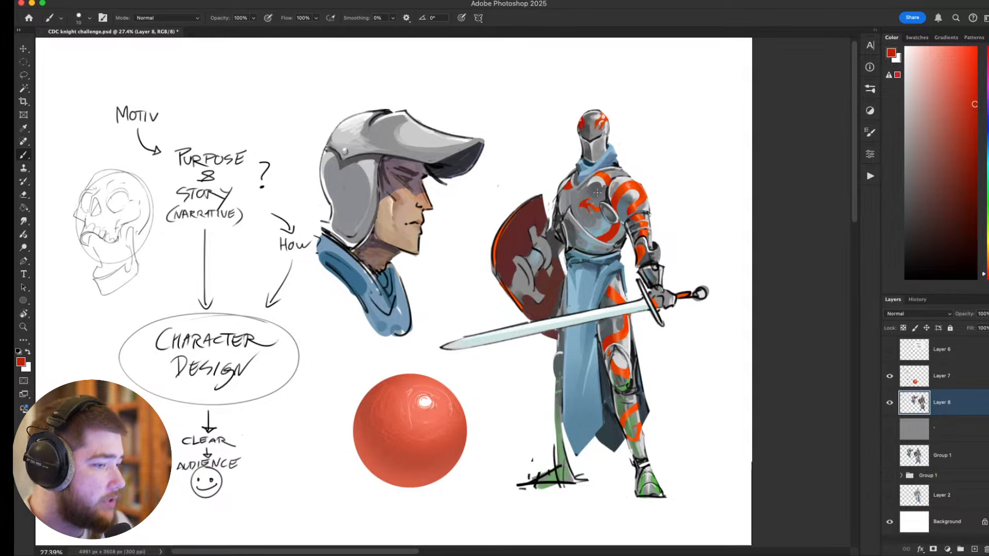
{"action": "left_click_drag", "start_coordinate": [661, 204], "coordinate": [677, 187]}
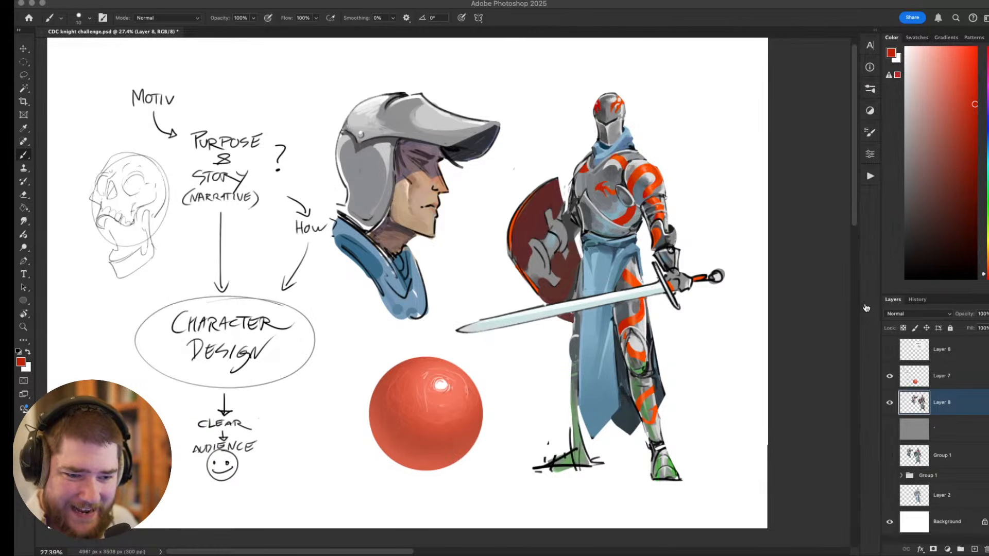
{"action": "left_click", "coordinate": [917, 368]}
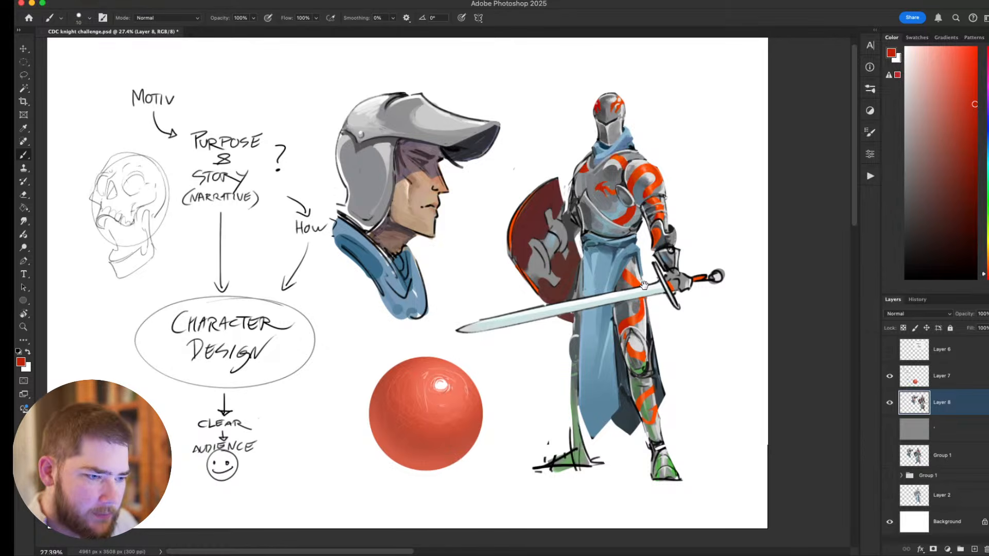
Try red strokes along the lower breastplate, undo them, and draw a red circle around the chest emblem.
{"action": "left_click_drag", "start_coordinate": [679, 251], "coordinate": [619, 302]}
{"action": "left_click_drag", "start_coordinate": [563, 266], "coordinate": [592, 265]}
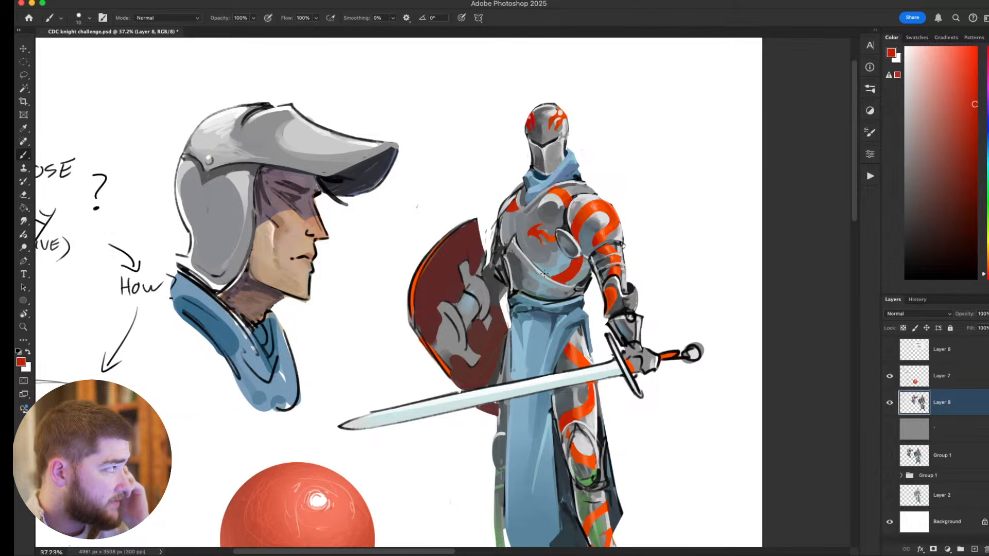
{"action": "mouse_move", "coordinate": [540, 268]}
{"action": "left_mouse_down"}
{"action": "mouse_move", "coordinate": [588, 272]}
{"action": "mouse_move", "coordinate": [489, 235]}
{"action": "mouse_move", "coordinate": [548, 275]}
{"action": "mouse_move", "coordinate": [536, 274]}
{"action": "mouse_move", "coordinate": [588, 277]}
{"action": "left_mouse_up"}
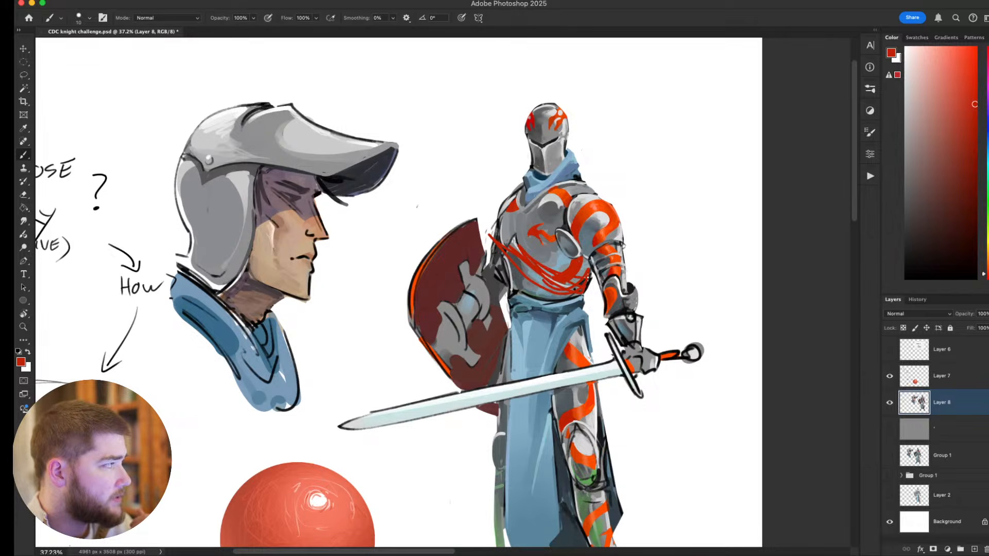
{"action": "key", "text": "super+z"}
{"action": "mouse_move", "coordinate": [549, 192]}
{"action": "left_mouse_down"}
{"action": "mouse_move", "coordinate": [552, 243]}
{"action": "mouse_move", "coordinate": [525, 215]}
{"action": "left_mouse_up"}
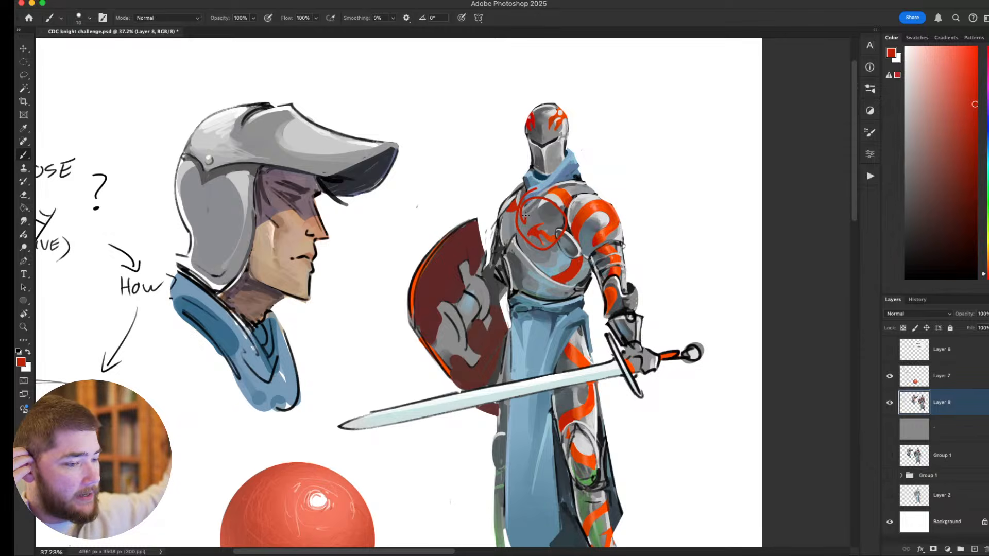
Reset to default black, try stitch marks on the breastplate and a flared outline below the waist, and undo them.
{"action": "key", "text": "d"}
{"action": "mouse_move", "coordinate": [582, 260]}
{"action": "left_mouse_down"}
{"action": "mouse_move", "coordinate": [568, 290]}
{"action": "mouse_move", "coordinate": [576, 270]}
{"action": "mouse_move", "coordinate": [579, 282]}
{"action": "left_mouse_up"}
{"action": "left_click_drag", "start_coordinate": [576, 274], "coordinate": [568, 282]}
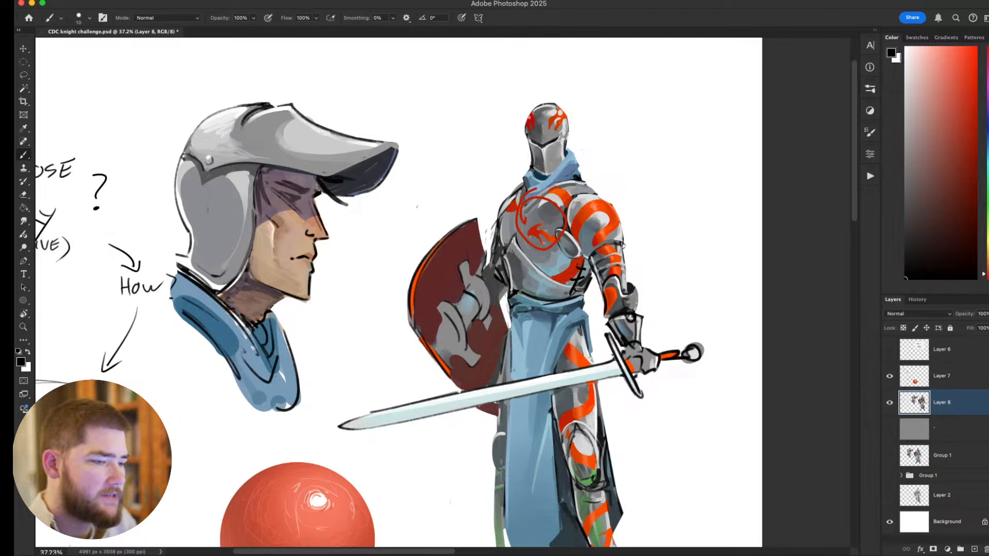
{"action": "left_click_drag", "start_coordinate": [553, 299], "coordinate": [587, 292]}
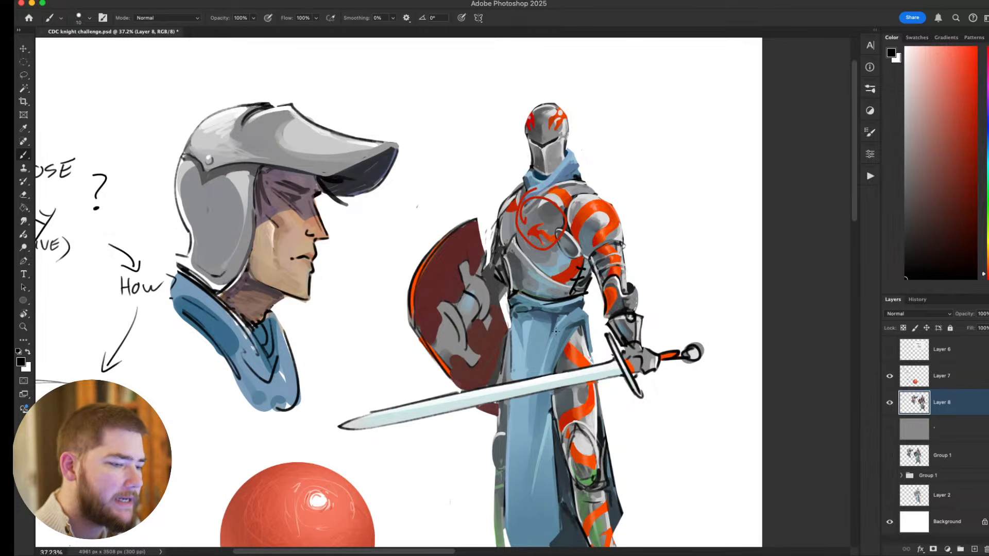
{"action": "mouse_move", "coordinate": [506, 309]}
{"action": "left_mouse_down"}
{"action": "mouse_move", "coordinate": [496, 364]}
{"action": "mouse_move", "coordinate": [608, 328]}
{"action": "mouse_move", "coordinate": [590, 298]}
{"action": "mouse_move", "coordinate": [596, 283]}
{"action": "left_mouse_up"}
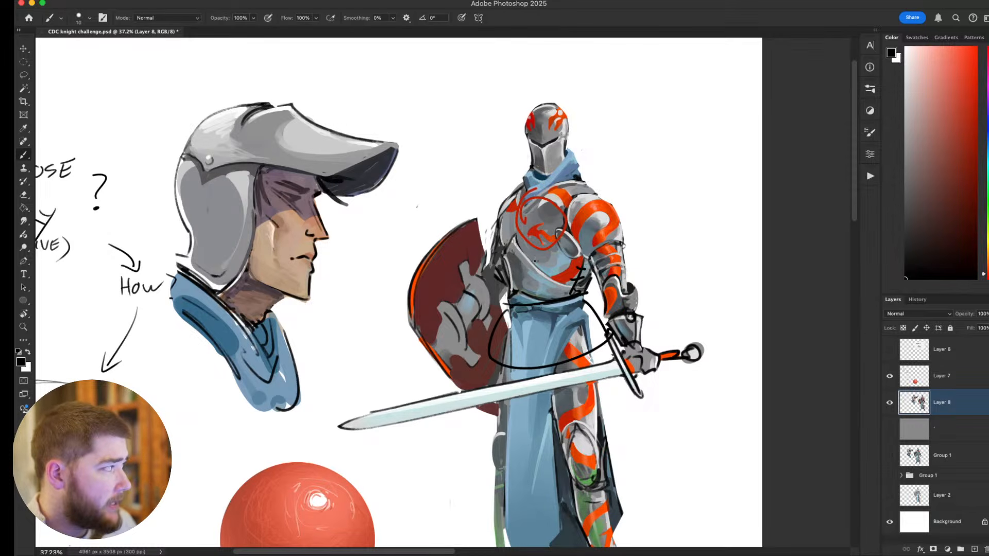
{"action": "key", "text": "super+z"}
{"action": "key", "text": "super+z"}
{"action": "key", "text": "super+z"}
{"action": "key", "text": "super+z"}
{"action": "key", "text": "super+z"}
{"action": "key", "text": "super+z"}
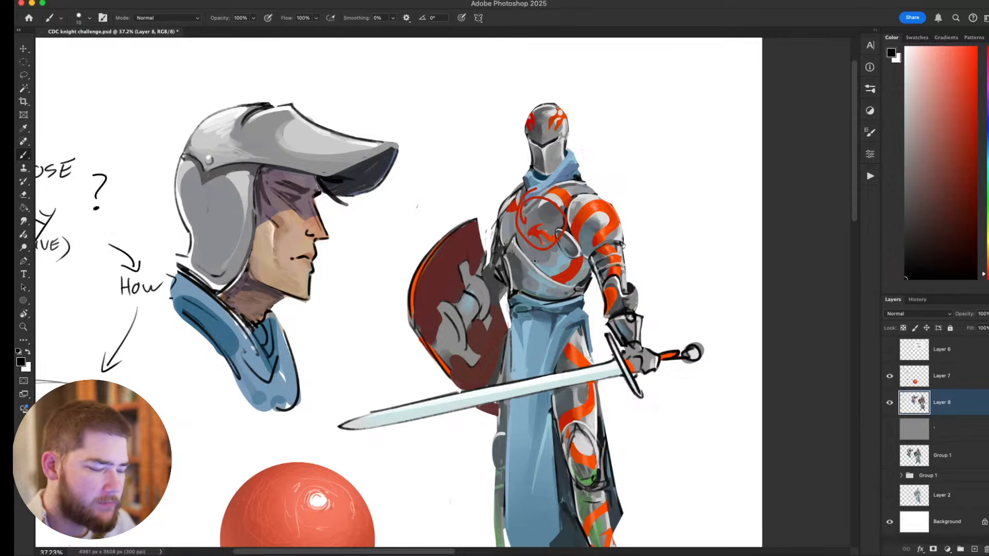
Sketch small black spikes projecting from the elbow guard of the knight's sword arm.
{"action": "scroll", "coordinate": [536, 260], "scroll_direction": "down", "scroll_amount": 3}
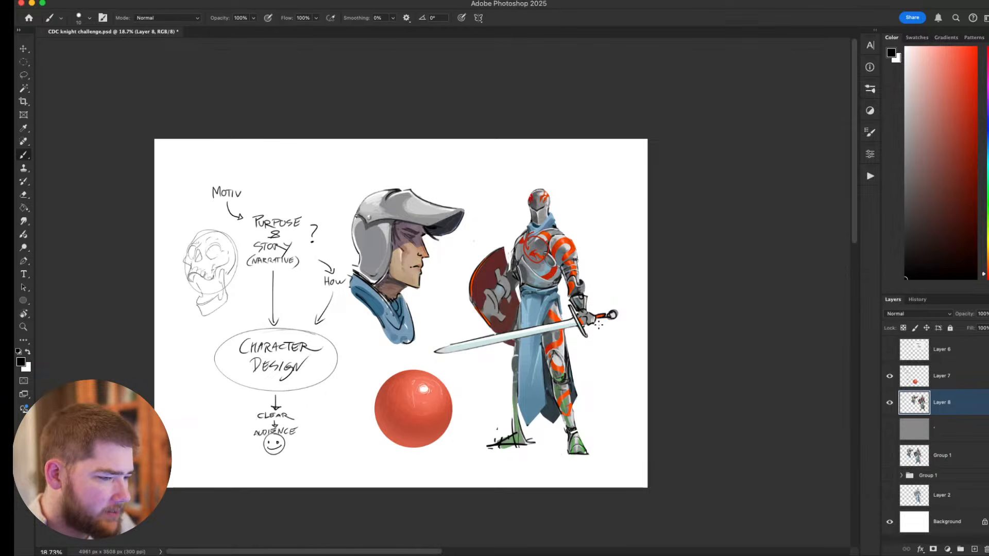
{"action": "scroll", "coordinate": [582, 357], "scroll_direction": "down", "scroll_amount": 3}
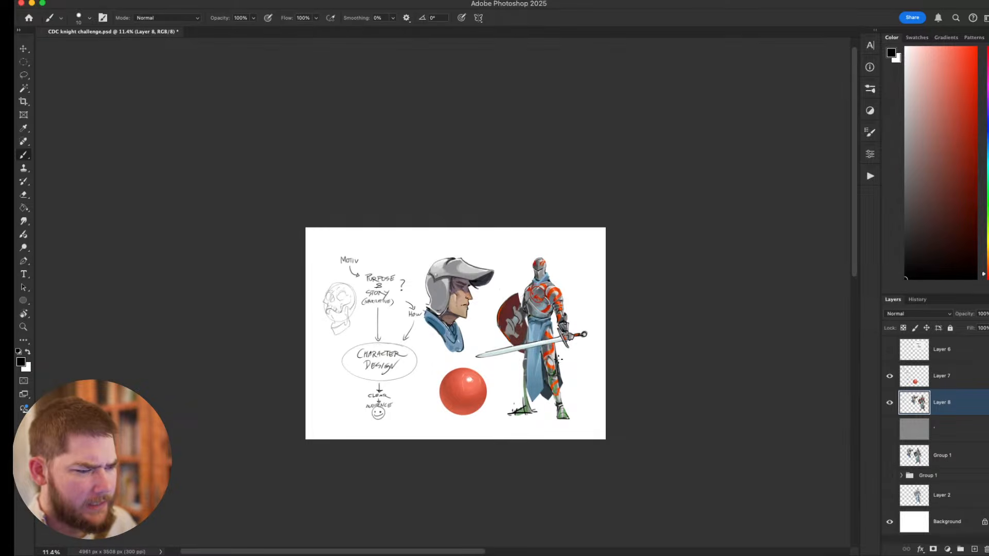
{"action": "scroll", "coordinate": [560, 360], "scroll_direction": "up", "scroll_amount": 3}
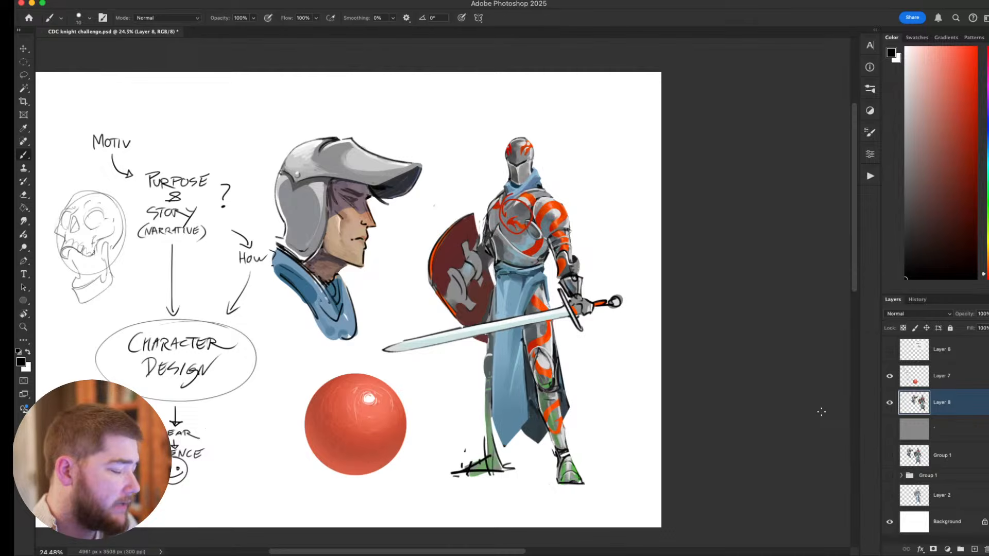
{"action": "mouse_move", "coordinate": [574, 259]}
{"action": "left_mouse_down"}
{"action": "mouse_move", "coordinate": [598, 252]}
{"action": "mouse_move", "coordinate": [576, 270]}
{"action": "mouse_move", "coordinate": [603, 251]}
{"action": "mouse_move", "coordinate": [580, 275]}
{"action": "mouse_move", "coordinate": [578, 255]}
{"action": "mouse_move", "coordinate": [595, 269]}
{"action": "mouse_move", "coordinate": [579, 272]}
{"action": "left_mouse_up"}
{"action": "key", "text": "super+z"}
{"action": "key", "text": "super+z"}
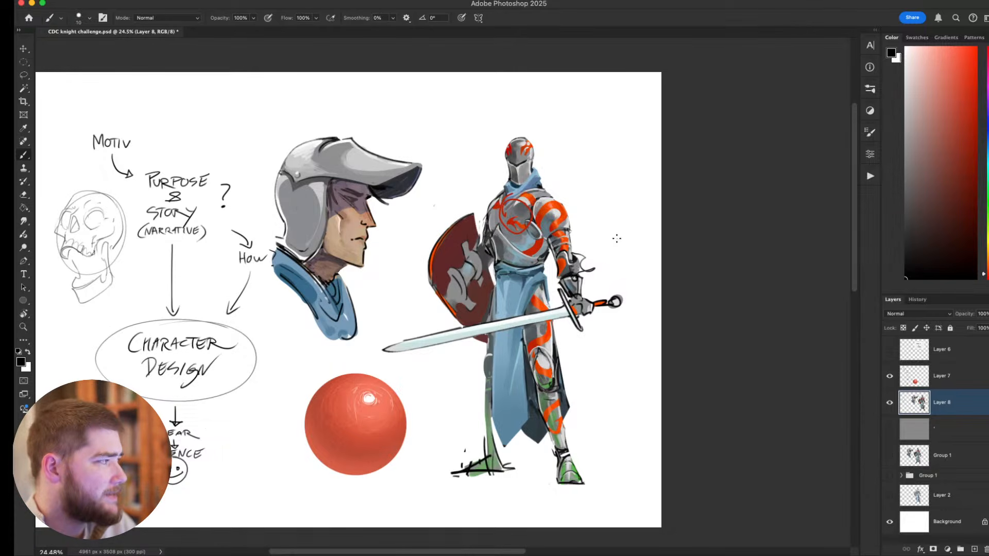
Undo the elbow spikes, try small black spikes along the shoulder guard of the knight's sword arm, and undo those too.
{"action": "key", "text": "super+z"}
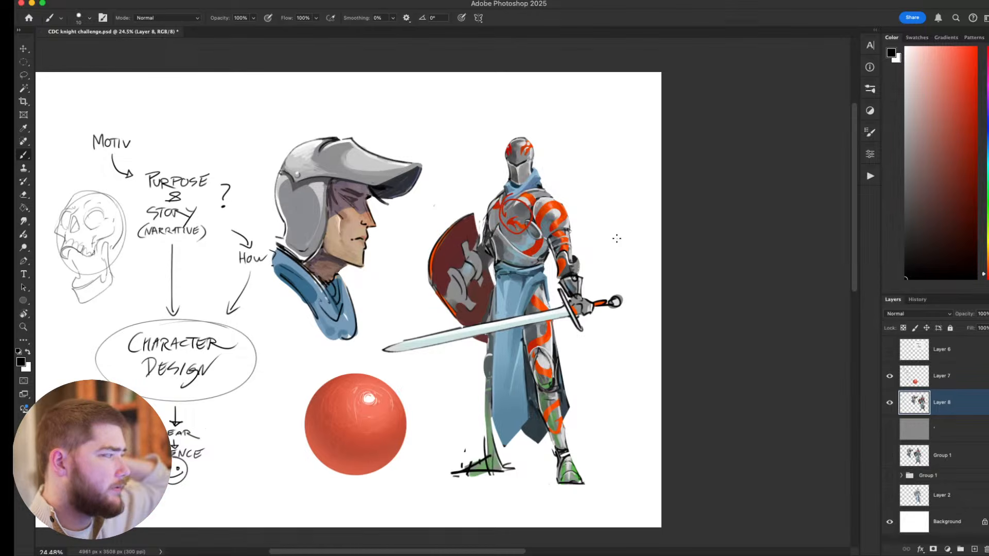
{"action": "left_click_drag", "start_coordinate": [536, 199], "coordinate": [557, 190]}
{"action": "left_click_drag", "start_coordinate": [558, 192], "coordinate": [555, 202]}
{"action": "mouse_move", "coordinate": [556, 201]}
{"action": "left_mouse_down"}
{"action": "mouse_move", "coordinate": [570, 201]}
{"action": "mouse_move", "coordinate": [562, 210]}
{"action": "left_mouse_up"}
{"action": "mouse_move", "coordinate": [562, 211]}
{"action": "left_mouse_down"}
{"action": "mouse_move", "coordinate": [572, 222]}
{"action": "mouse_move", "coordinate": [562, 222]}
{"action": "left_mouse_up"}
{"action": "left_click_drag", "start_coordinate": [542, 198], "coordinate": [559, 207]}
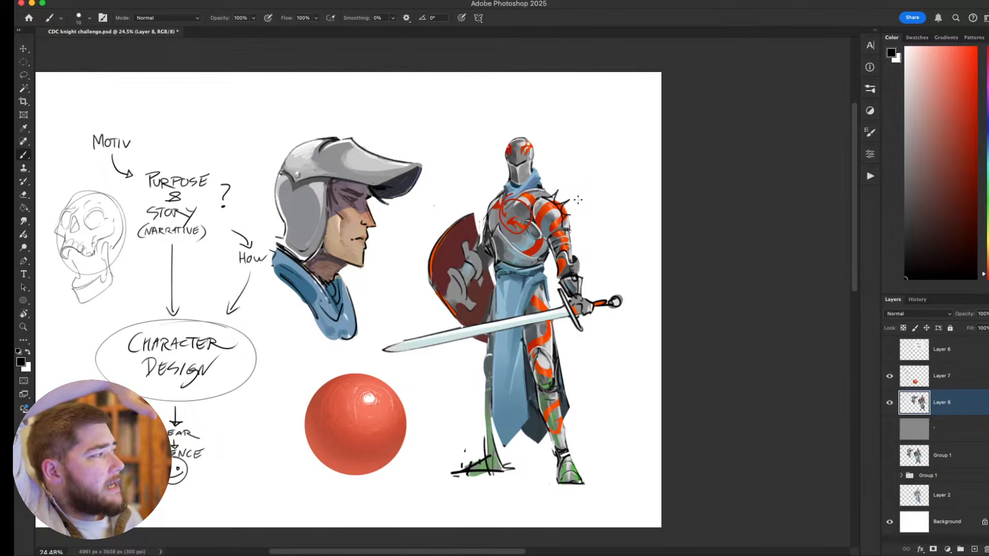
{"action": "key", "text": "super+z"}
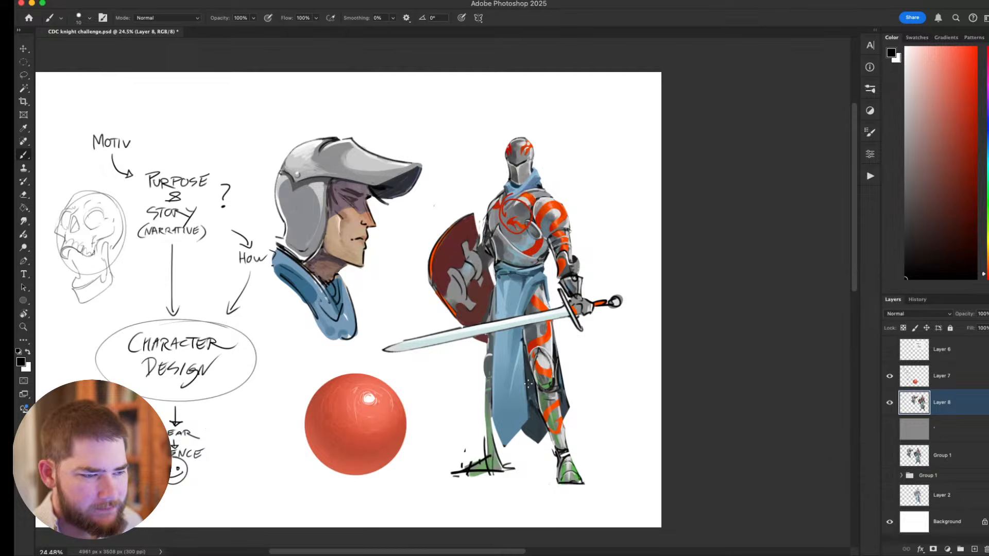
Undo the red circle around the chest emblem and add a new layer above the knight's layer.
{"action": "key", "text": "super+z"}
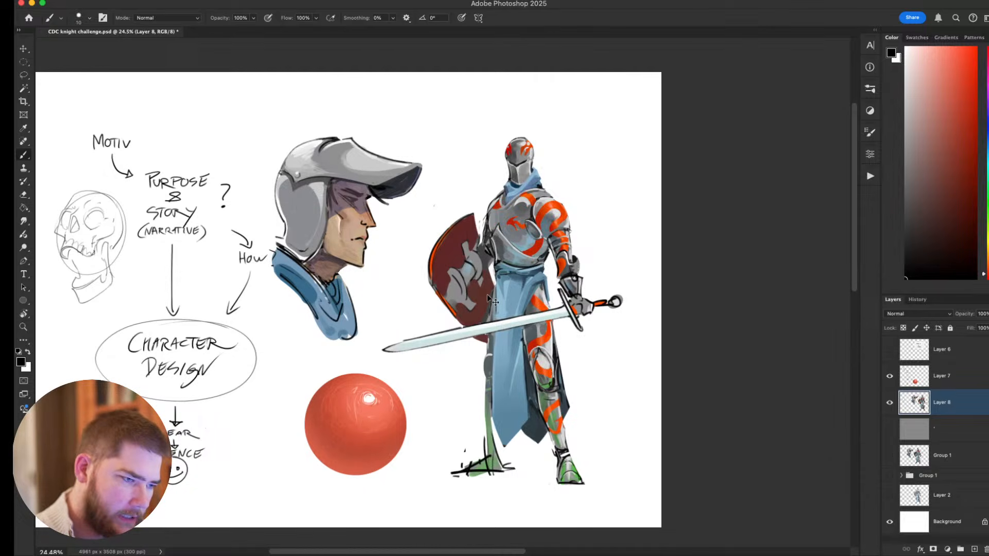
{"action": "key", "text": "super+alt+shift+n"}
Try black curves for a raised collar on both sides of the knight's neck, and undo them.
{"action": "mouse_move", "coordinate": [496, 188]}
{"action": "left_mouse_down"}
{"action": "mouse_move", "coordinate": [505, 175]}
{"action": "mouse_move", "coordinate": [547, 191]}
{"action": "mouse_move", "coordinate": [493, 206]}
{"action": "mouse_move", "coordinate": [544, 193]}
{"action": "mouse_move", "coordinate": [507, 174]}
{"action": "mouse_move", "coordinate": [500, 186]}
{"action": "mouse_move", "coordinate": [536, 172]}
{"action": "left_mouse_up"}
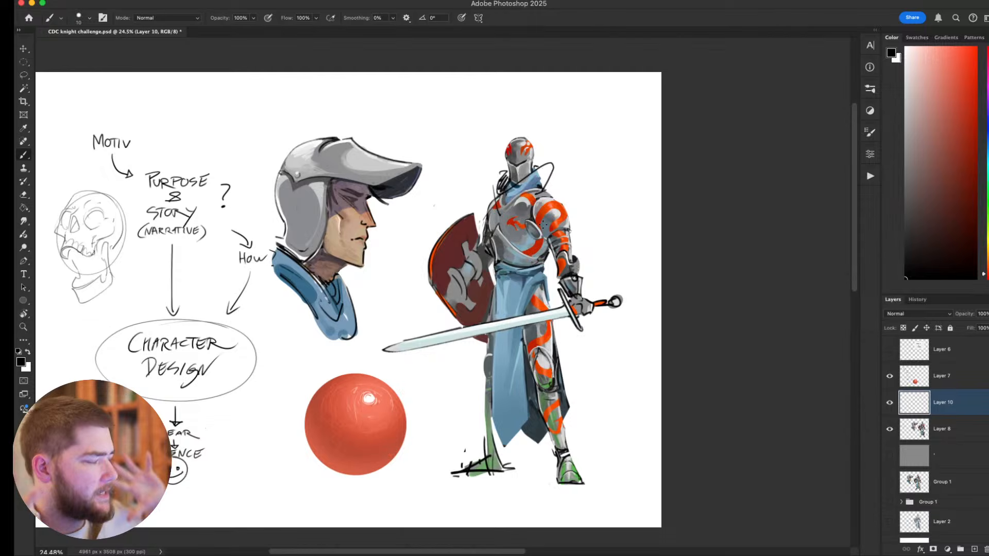
{"action": "key", "text": "super+z"}
{"action": "key", "text": "super+z"}
{"action": "key", "text": "super+z"}
{"action": "key", "text": "super+z"}
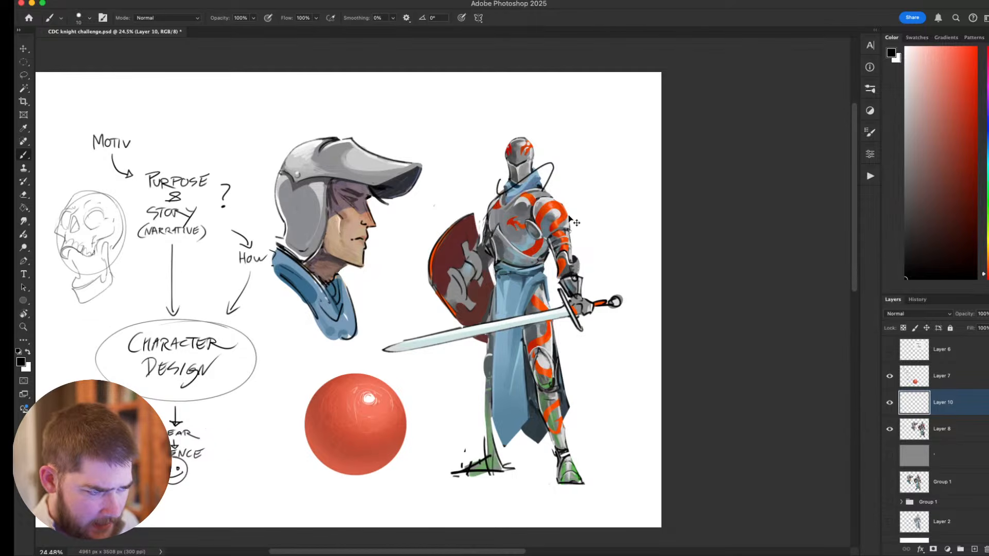
{"action": "key", "text": "super+z"}
{"action": "key", "text": "super+Tab"}
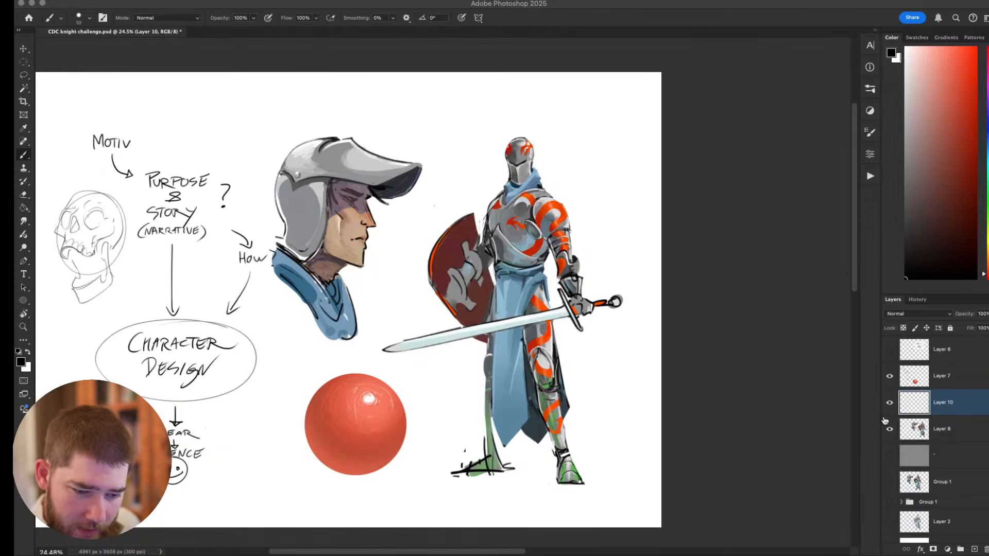
{"action": "left_click", "coordinate": [909, 449]}
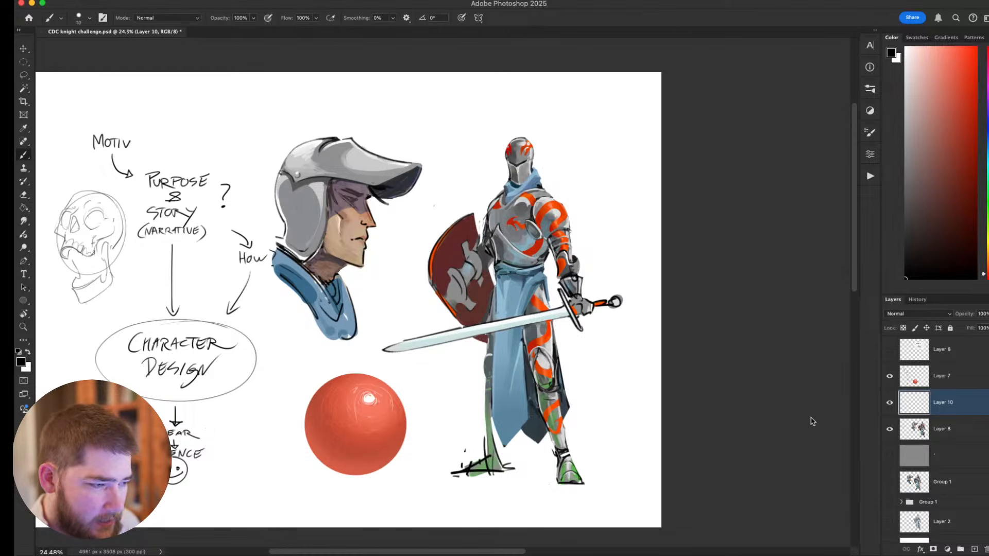
{"action": "key", "text": "super+Tab"}
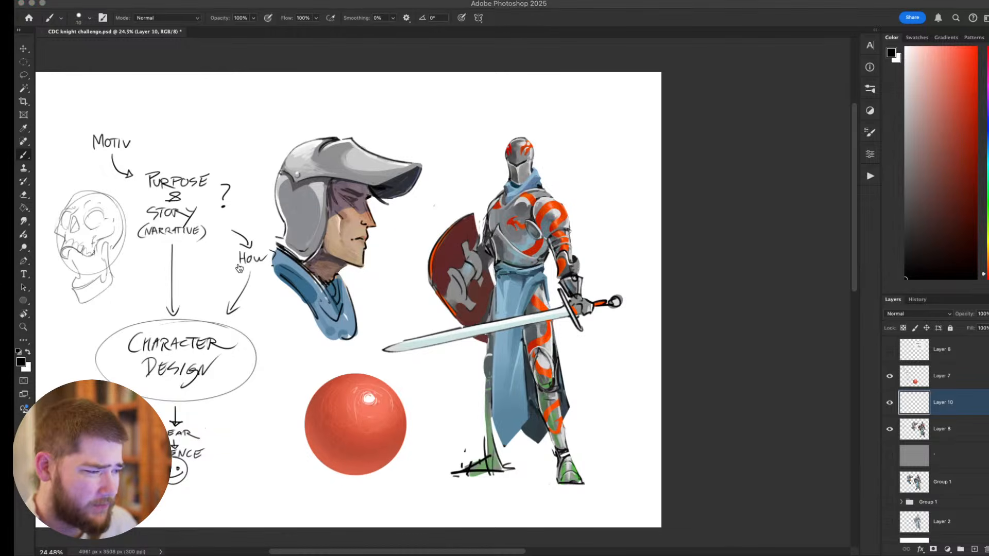
{"action": "left_click", "coordinate": [489, 275]}
{"action": "left_click", "coordinate": [154, 279]}
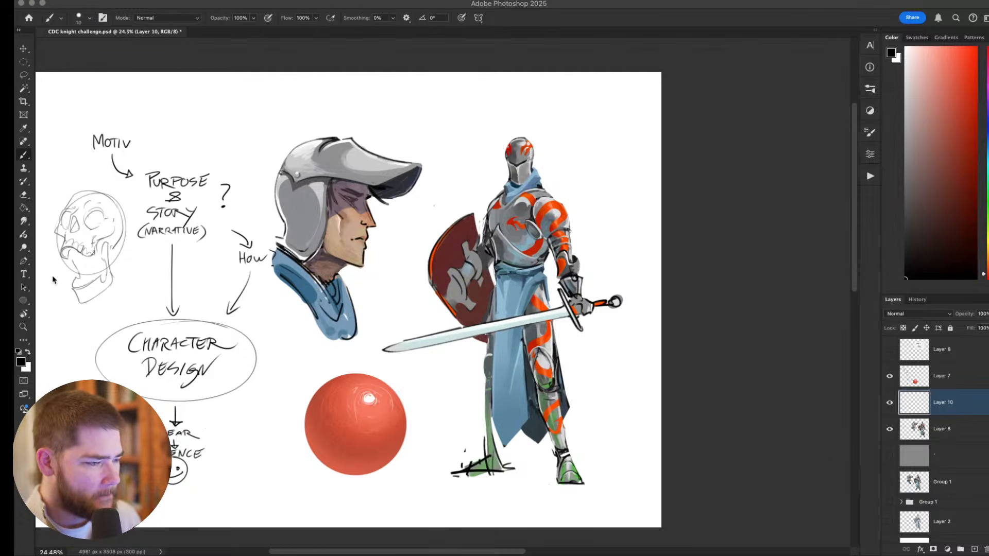
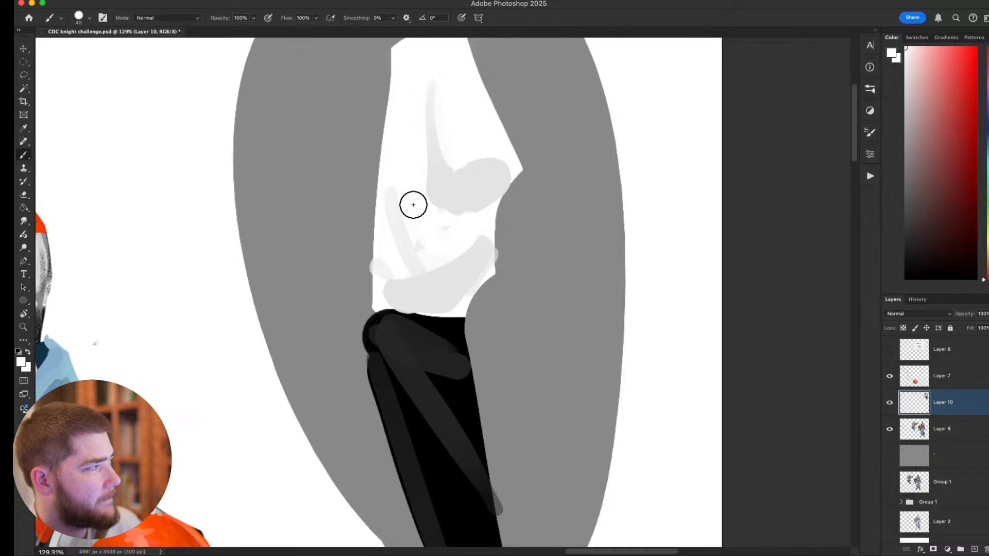
Examine the black-and-white limb study beside the knight, then the whole design sheet from different distances.
{"action": "key", "text": "super+z"}
{"action": "scroll", "coordinate": [424, 254], "scroll_direction": "down", "scroll_amount": 3}
{"action": "key", "text": "super+shift+z"}
{"action": "scroll", "coordinate": [426, 260], "scroll_direction": "down", "scroll_amount": 1}
{"action": "scroll", "coordinate": [428, 261], "scroll_direction": "down", "scroll_amount": 6}
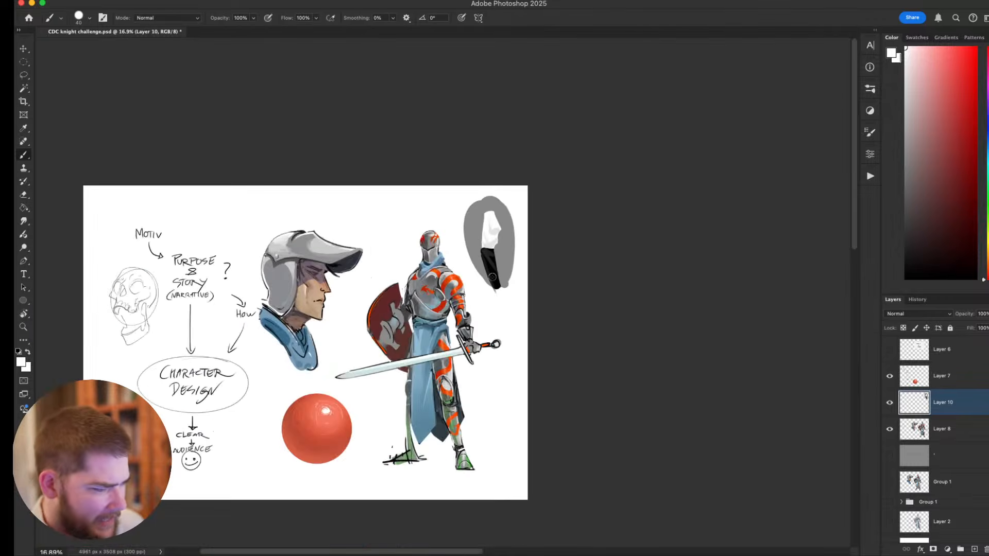
{"action": "left_click_drag", "start_coordinate": [492, 277], "coordinate": [555, 286]}
{"action": "scroll", "coordinate": [500, 282], "scroll_direction": "up", "scroll_amount": 2}
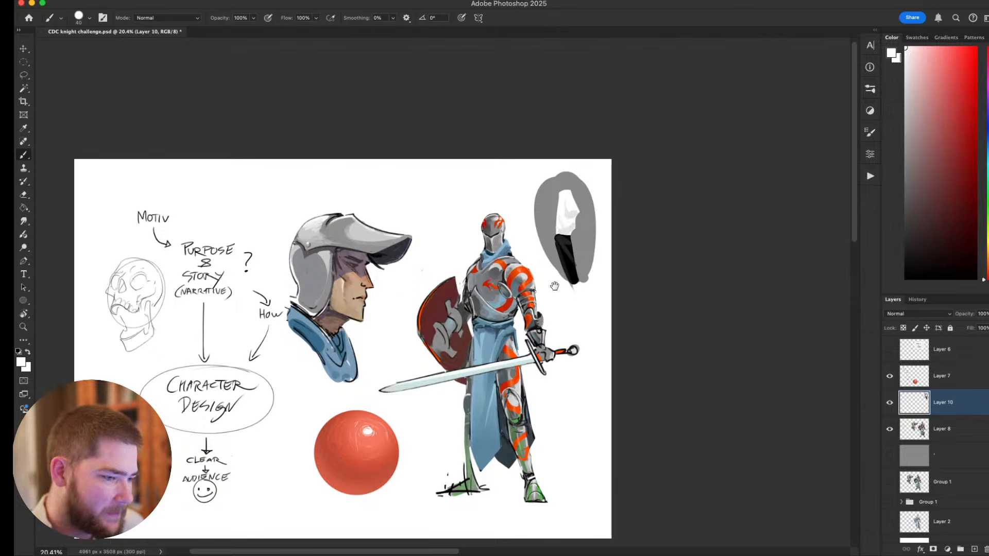
{"action": "scroll", "coordinate": [555, 286], "scroll_direction": "up", "scroll_amount": 1}
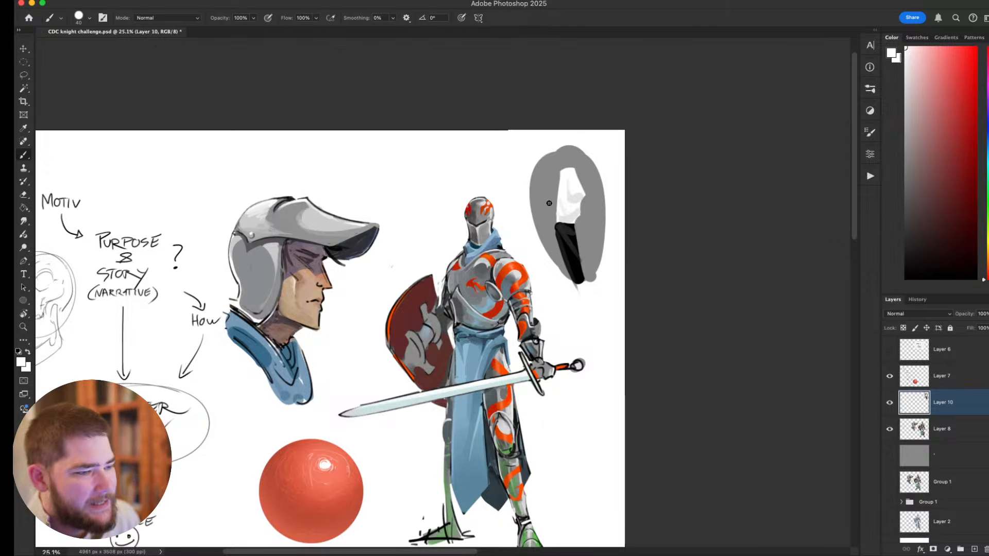
{"action": "scroll", "coordinate": [538, 218], "scroll_direction": "down", "scroll_amount": 2}
{"action": "scroll", "coordinate": [533, 227], "scroll_direction": "up", "scroll_amount": 3}
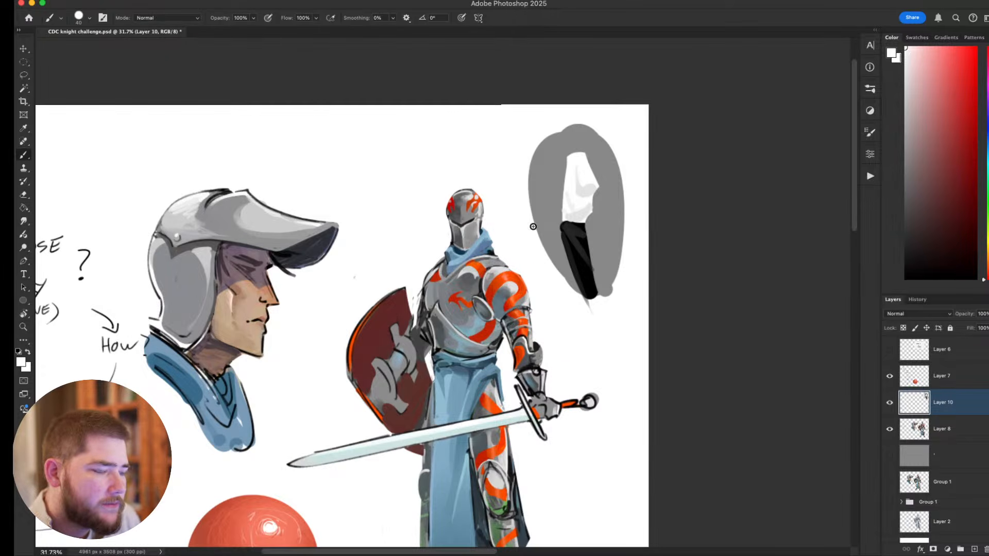
{"action": "scroll", "coordinate": [529, 258], "scroll_direction": "down", "scroll_amount": 2}
{"action": "scroll", "coordinate": [508, 328], "scroll_direction": "up", "scroll_amount": 2}
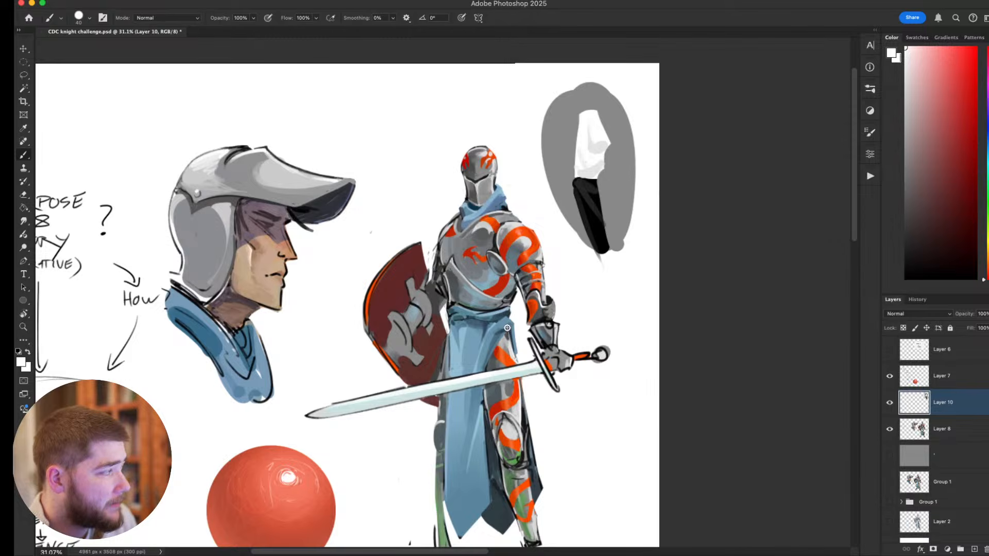
{"action": "scroll", "coordinate": [507, 328], "scroll_direction": "down", "scroll_amount": 3}
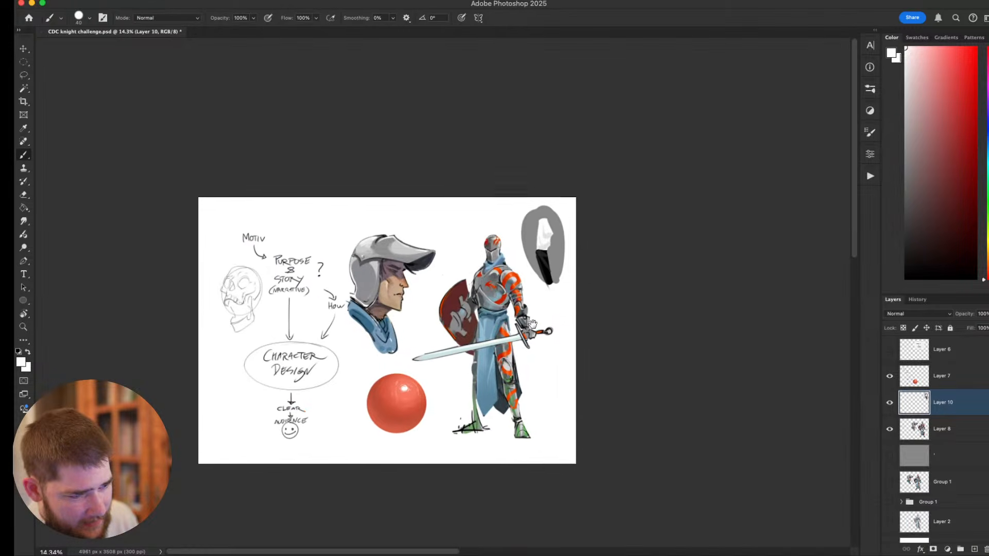
{"action": "scroll", "coordinate": [523, 326], "scroll_direction": "up", "scroll_amount": 2}
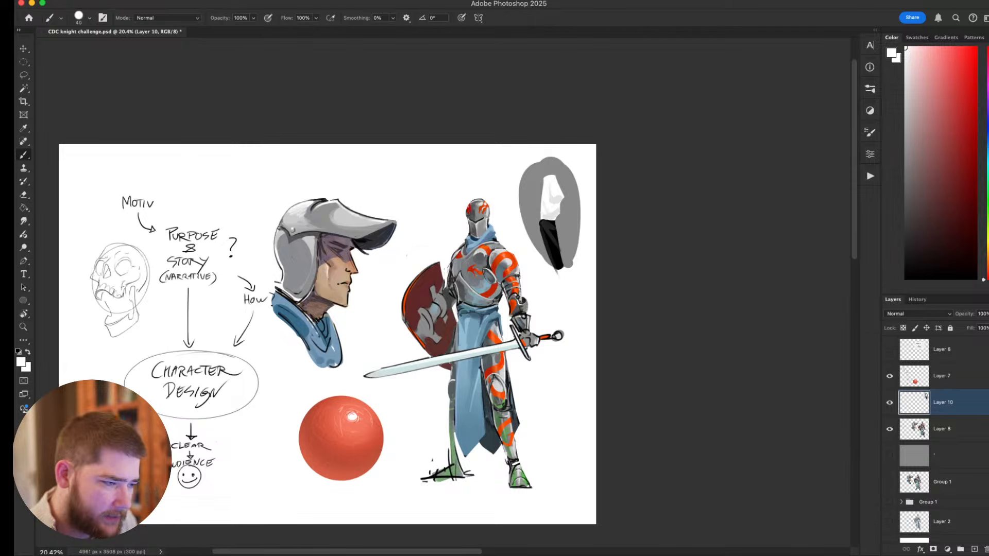
{"action": "scroll", "coordinate": [510, 296], "scroll_direction": "up", "scroll_amount": 2}
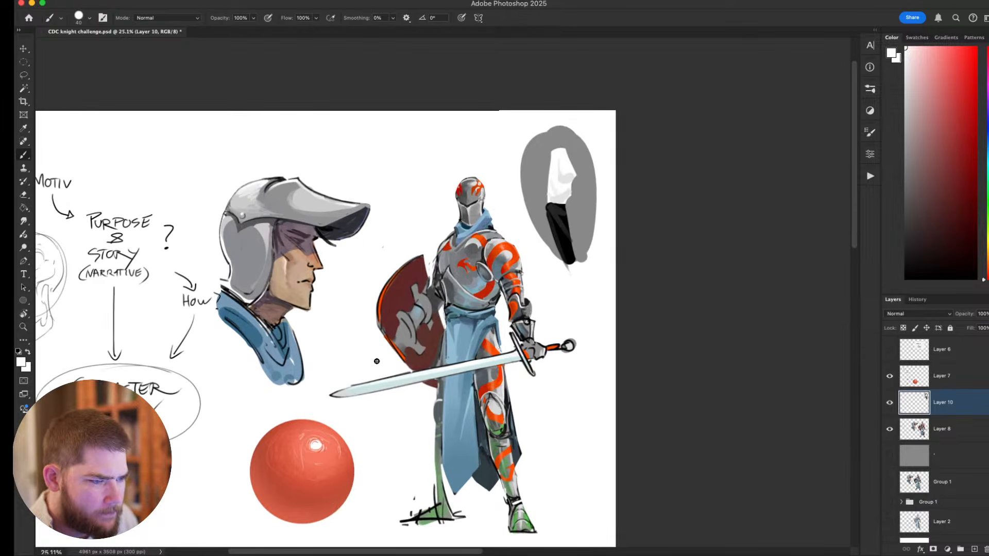
{"action": "scroll", "coordinate": [377, 361], "scroll_direction": "up", "scroll_amount": 3}
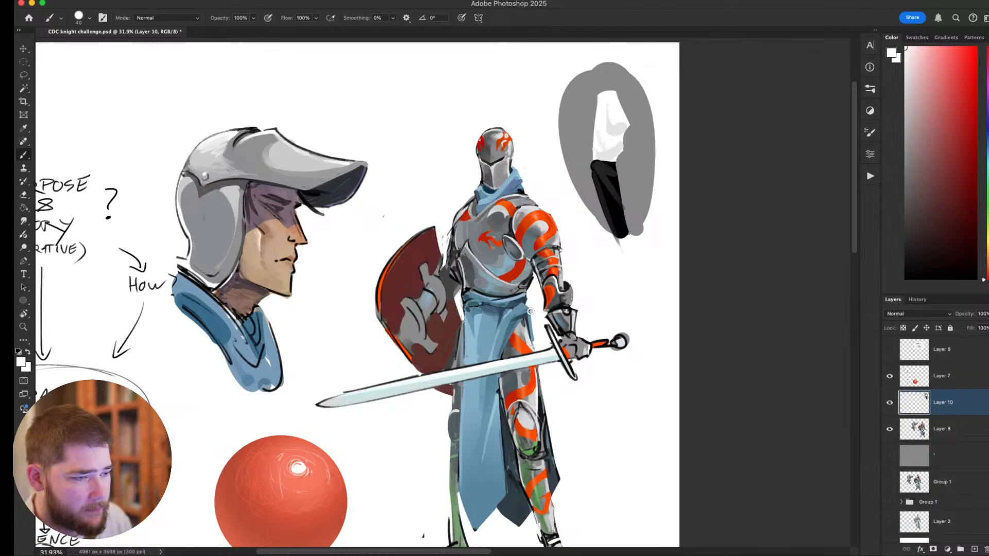
{"action": "scroll", "coordinate": [517, 321], "scroll_direction": "down", "scroll_amount": 3}
{"action": "scroll", "coordinate": [511, 323], "scroll_direction": "up", "scroll_amount": 1}
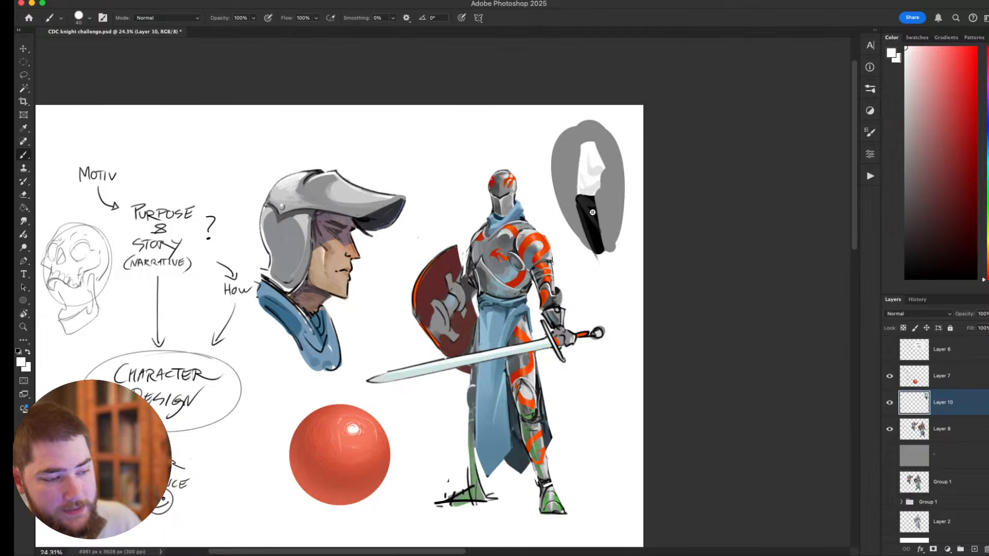
{"action": "key", "text": "super+Tab"}
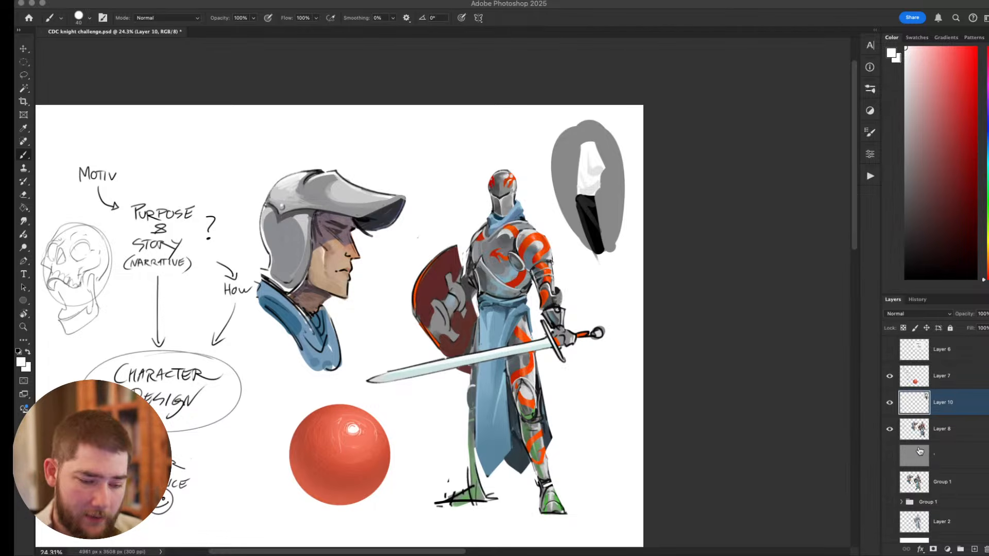
{"action": "left_click", "coordinate": [934, 475]}
{"action": "left_click_drag", "start_coordinate": [602, 350], "coordinate": [635, 335]}
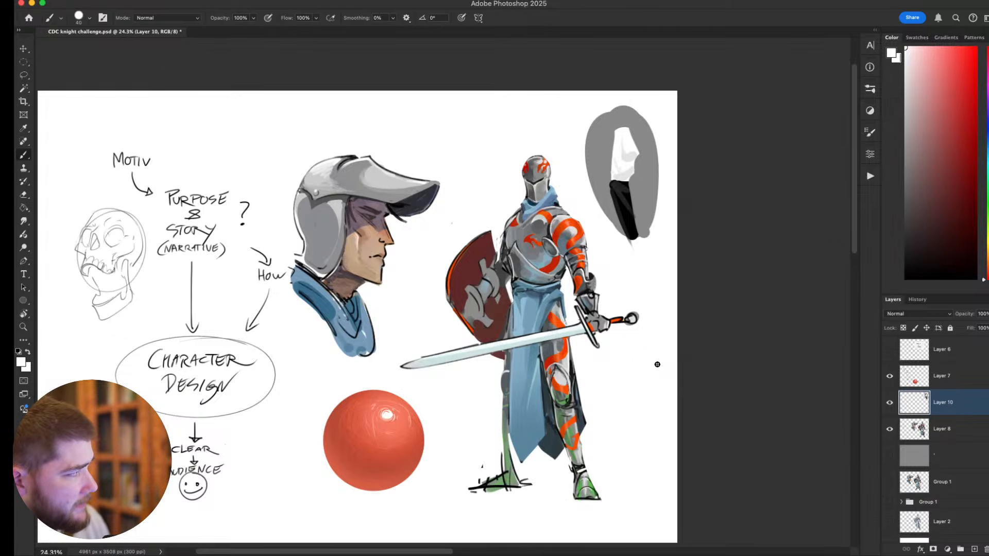
{"action": "scroll", "coordinate": [542, 212], "scroll_direction": "right", "scroll_amount": 3}
{"action": "scroll", "coordinate": [542, 212], "scroll_direction": "down", "scroll_amount": 1}
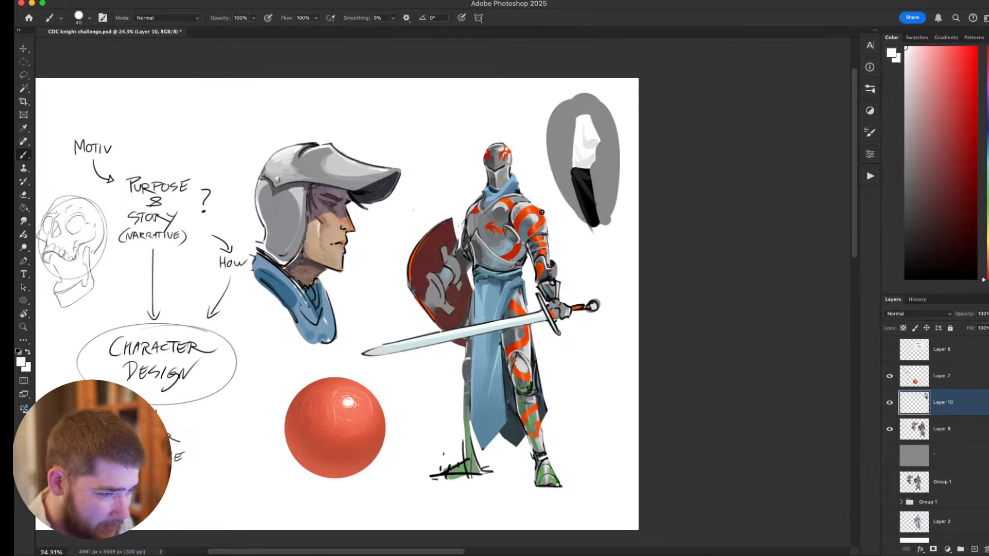
{"action": "scroll", "coordinate": [542, 213], "scroll_direction": "up", "scroll_amount": 6}
{"action": "scroll", "coordinate": [542, 212], "scroll_direction": "right", "scroll_amount": 6}
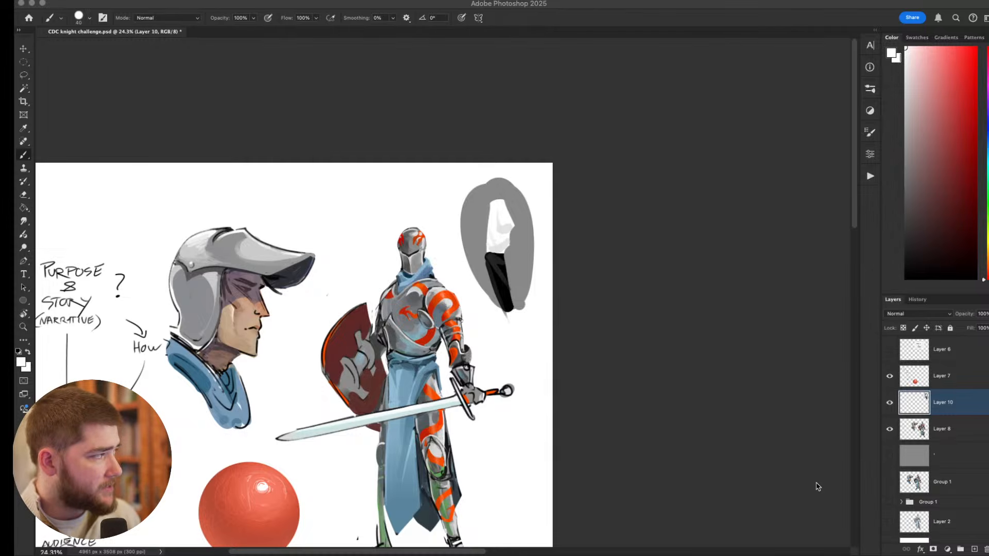
{"action": "left_click_drag", "start_coordinate": [612, 370], "coordinate": [731, 325]}
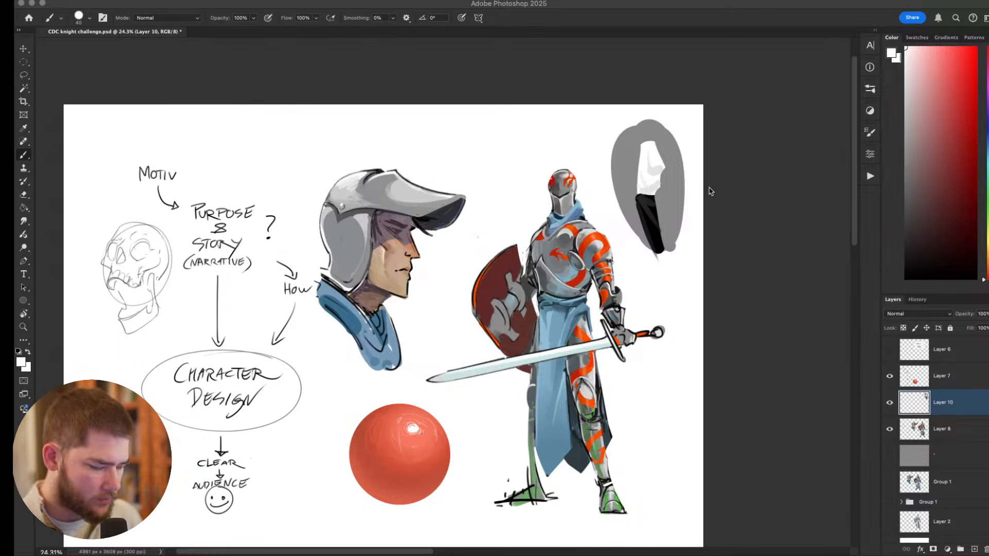
Hide Layer 7, Layer 10 and Layer 8, add a new layer above Layer 7, and reset the brush colour to black.
{"action": "scroll", "coordinate": [675, 380], "scroll_direction": "down", "scroll_amount": 2}
{"action": "left_click_drag", "start_coordinate": [890, 380], "coordinate": [890, 429]}
{"action": "left_click", "coordinate": [950, 378]}
{"action": "key", "text": "super+shift+n"}
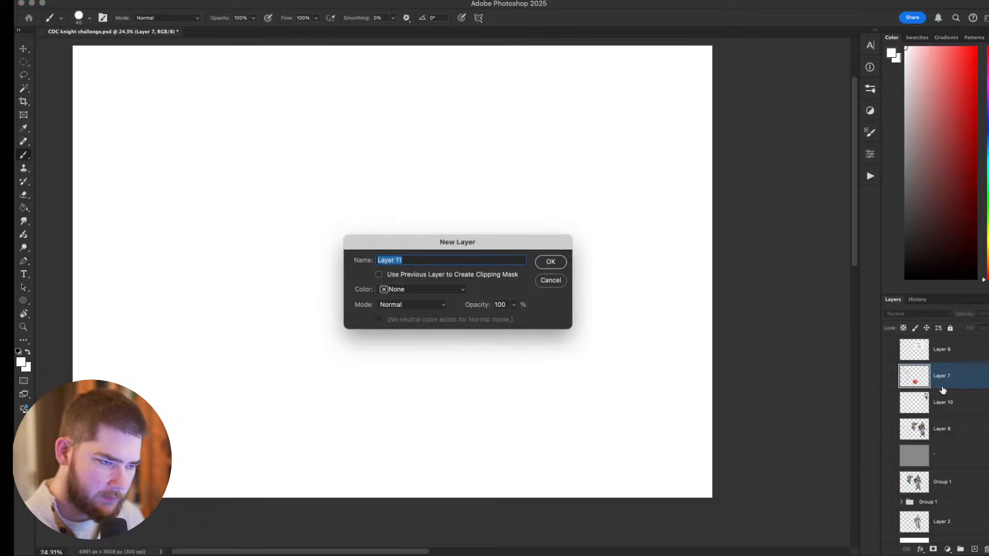
{"action": "key", "text": "Return"}
{"action": "key", "text": "d"}
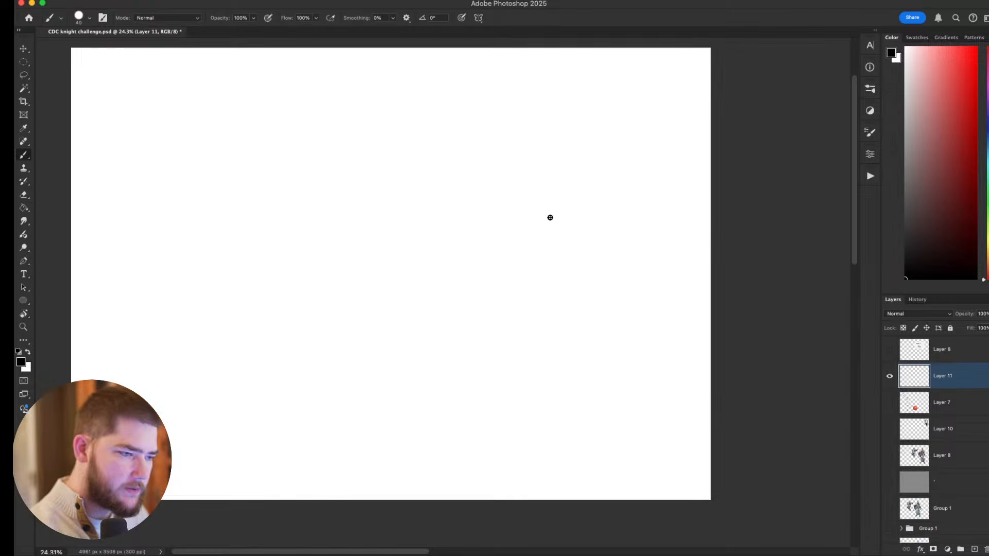
Choose another brush preset at size 20 for sketching, and undo the test strokes.
{"action": "mouse_move", "coordinate": [558, 187]}
{"action": "left_mouse_down"}
{"action": "mouse_move", "coordinate": [514, 167]}
{"action": "mouse_move", "coordinate": [462, 228]}
{"action": "mouse_move", "coordinate": [525, 154]}
{"action": "mouse_move", "coordinate": [463, 164]}
{"action": "mouse_move", "coordinate": [562, 186]}
{"action": "mouse_move", "coordinate": [506, 100]}
{"action": "mouse_move", "coordinate": [546, 88]}
{"action": "left_mouse_up"}
{"action": "key", "text": "super+z"}
{"action": "right_click", "coordinate": [504, 203]}
{"action": "left_click", "coordinate": [638, 340]}
{"action": "key", "text": "super+z"}
{"action": "key", "text": "super+z"}
{"action": "key", "text": "bracketleft"}
Sketch a small head circle with a larger chest circle below it on the right half of the canvas.
{"action": "key", "text": "super+z"}
{"action": "mouse_move", "coordinate": [510, 120]}
{"action": "left_mouse_down"}
{"action": "mouse_move", "coordinate": [523, 180]}
{"action": "mouse_move", "coordinate": [483, 166]}
{"action": "left_mouse_up"}
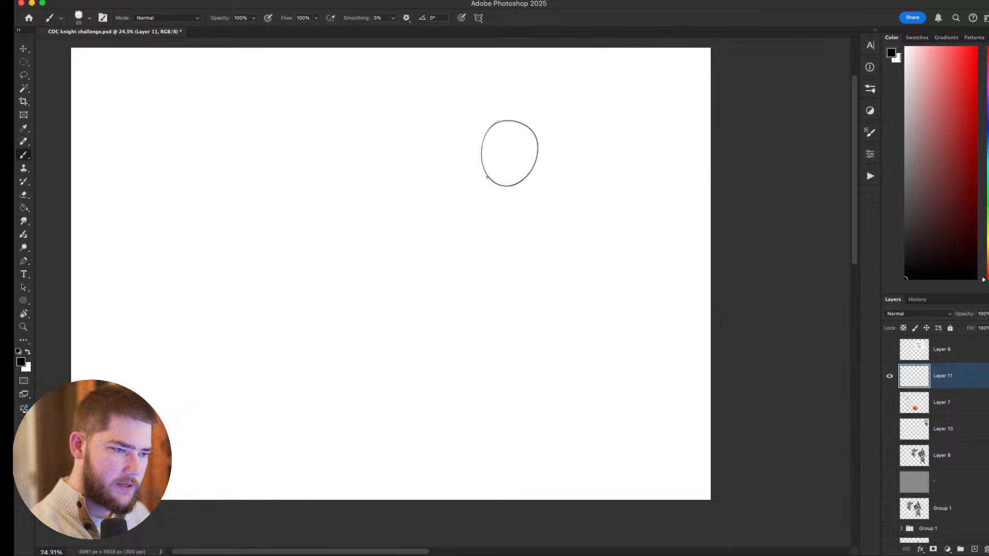
{"action": "key", "text": "super+z"}
{"action": "mouse_move", "coordinate": [515, 115]}
{"action": "left_mouse_down"}
{"action": "mouse_move", "coordinate": [480, 132]}
{"action": "mouse_move", "coordinate": [518, 113]}
{"action": "left_mouse_up"}
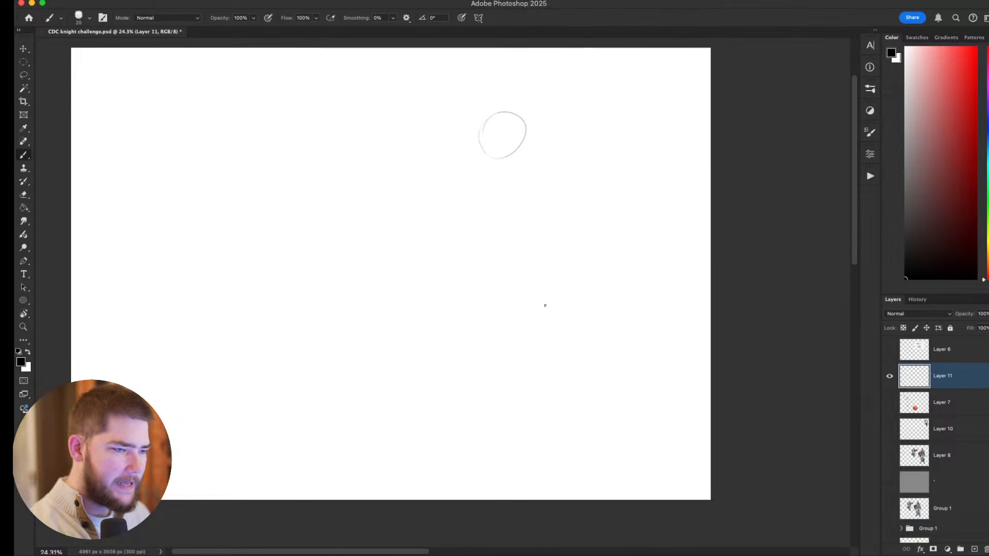
{"action": "mouse_move", "coordinate": [515, 167]}
{"action": "left_mouse_down"}
{"action": "mouse_move", "coordinate": [482, 173]}
{"action": "mouse_move", "coordinate": [546, 206]}
{"action": "mouse_move", "coordinate": [515, 216]}
{"action": "mouse_move", "coordinate": [509, 163]}
{"action": "mouse_move", "coordinate": [498, 219]}
{"action": "mouse_move", "coordinate": [521, 166]}
{"action": "left_mouse_up"}
{"action": "key", "text": "super+z"}
{"action": "key", "text": "super+z"}
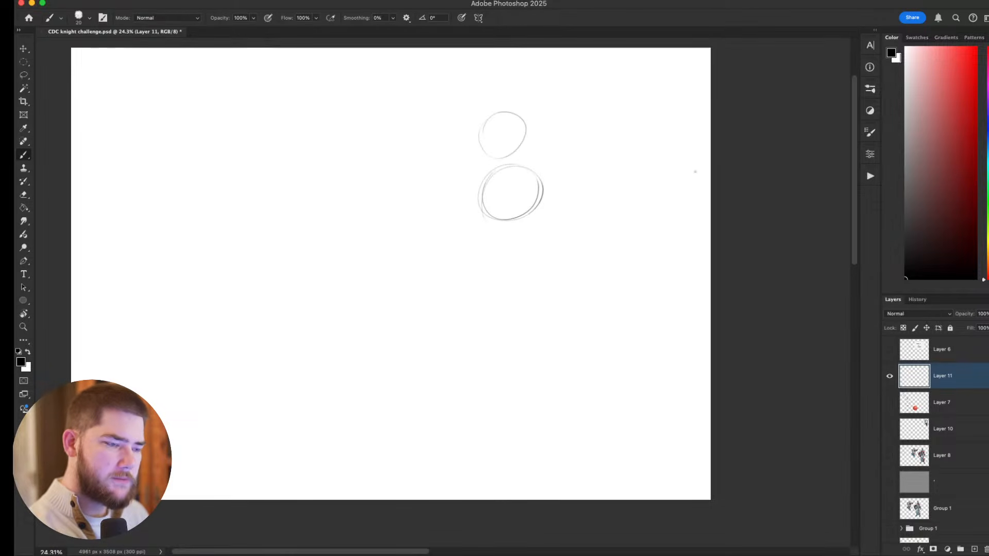
Draw a curved spine from the head through the chest to the hips, with ovals marking the shoulder and hip.
{"action": "left_click_drag", "start_coordinate": [525, 121], "coordinate": [397, 325]}
{"action": "key", "text": "super+z"}
{"action": "left_click_drag", "start_coordinate": [528, 127], "coordinate": [422, 319]}
{"action": "left_click_drag", "start_coordinate": [440, 277], "coordinate": [454, 265]}
{"action": "left_click_drag", "start_coordinate": [662, 185], "coordinate": [644, 210]}
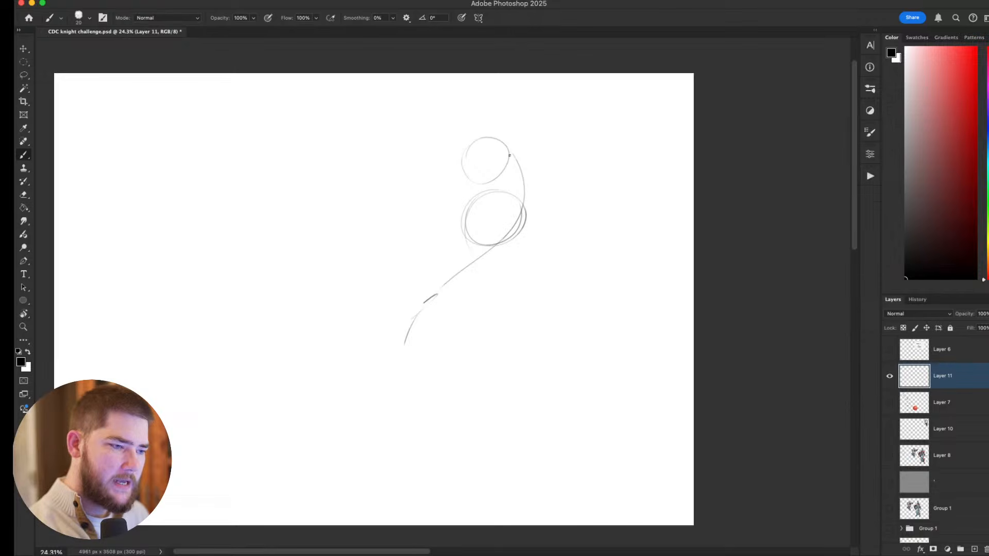
{"action": "left_click_drag", "start_coordinate": [503, 134], "coordinate": [525, 201]}
{"action": "key", "text": "super+z"}
{"action": "mouse_move", "coordinate": [513, 163]}
{"action": "left_mouse_down"}
{"action": "mouse_move", "coordinate": [521, 197]}
{"action": "mouse_move", "coordinate": [498, 215]}
{"action": "left_mouse_up"}
{"action": "left_click_drag", "start_coordinate": [438, 289], "coordinate": [435, 295]}
Sketch the figure's front leg stepping forward, with a curved thigh, knee oval, shin line and foot mark.
{"action": "left_click_drag", "start_coordinate": [435, 397], "coordinate": [407, 359]}
{"action": "mouse_move", "coordinate": [396, 270]}
{"action": "left_mouse_down"}
{"action": "mouse_move", "coordinate": [475, 401]}
{"action": "mouse_move", "coordinate": [439, 351]}
{"action": "mouse_move", "coordinate": [461, 379]}
{"action": "left_mouse_up"}
{"action": "key", "text": "super+z"}
{"action": "left_click_drag", "start_coordinate": [452, 370], "coordinate": [524, 422]}
{"action": "left_click_drag", "start_coordinate": [551, 446], "coordinate": [536, 436]}
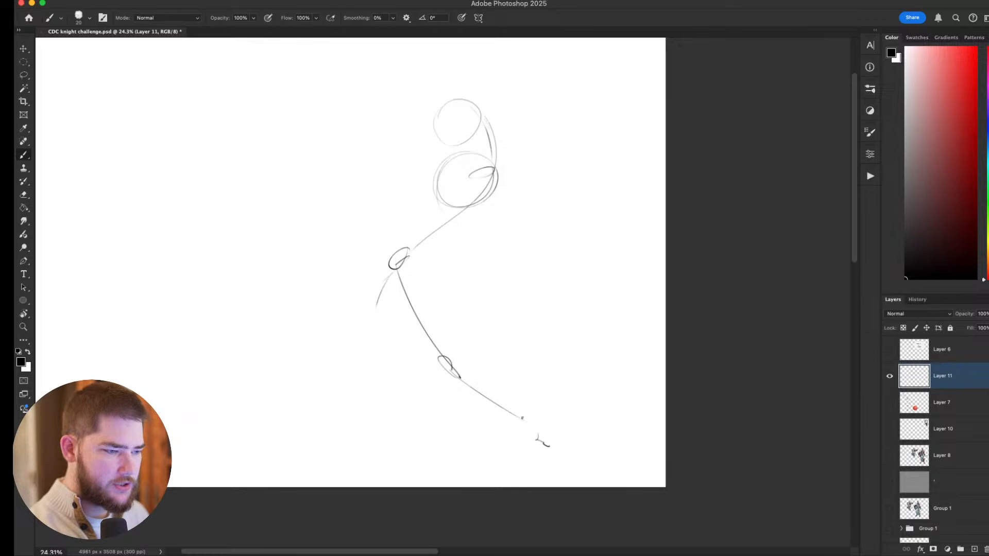
Sketch the figure's back leg stretched behind it, with a knee oval, shin line and pointed foot.
{"action": "left_click_drag", "start_coordinate": [405, 257], "coordinate": [276, 423]}
{"action": "key", "text": "super+z"}
{"action": "left_click_drag", "start_coordinate": [345, 312], "coordinate": [252, 440]}
{"action": "left_click_drag", "start_coordinate": [344, 438], "coordinate": [374, 435]}
{"action": "left_click_drag", "start_coordinate": [346, 340], "coordinate": [332, 349]}
{"action": "mouse_move", "coordinate": [303, 415]}
{"action": "left_mouse_down"}
{"action": "mouse_move", "coordinate": [234, 436]}
{"action": "mouse_move", "coordinate": [257, 435]}
{"action": "left_mouse_up"}
{"action": "mouse_move", "coordinate": [421, 373]}
{"action": "left_mouse_down"}
{"action": "mouse_move", "coordinate": [419, 422]}
{"action": "mouse_move", "coordinate": [423, 407]}
{"action": "left_mouse_up"}
Sketch long sweeping arms, one curving forward and the other reaching back through an elbow joint towards the canvas's lower left.
{"action": "left_click_drag", "start_coordinate": [576, 242], "coordinate": [620, 254]}
{"action": "mouse_move", "coordinate": [554, 226]}
{"action": "left_mouse_down"}
{"action": "mouse_move", "coordinate": [551, 238]}
{"action": "mouse_move", "coordinate": [571, 216]}
{"action": "left_mouse_up"}
{"action": "mouse_move", "coordinate": [542, 255]}
{"action": "left_mouse_down"}
{"action": "mouse_move", "coordinate": [624, 360]}
{"action": "mouse_move", "coordinate": [686, 361]}
{"action": "left_mouse_up"}
{"action": "key", "text": "super+z"}
{"action": "mouse_move", "coordinate": [547, 206]}
{"action": "left_mouse_down"}
{"action": "mouse_move", "coordinate": [386, 219]}
{"action": "mouse_move", "coordinate": [325, 267]}
{"action": "mouse_move", "coordinate": [339, 261]}
{"action": "left_mouse_up"}
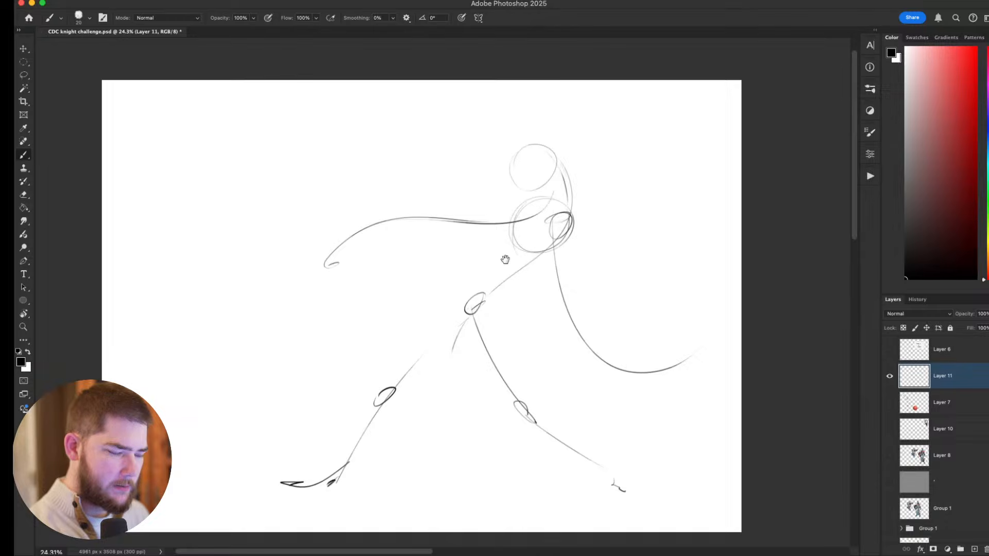
{"action": "left_click_drag", "start_coordinate": [558, 271], "coordinate": [583, 282]}
{"action": "mouse_move", "coordinate": [369, 256]}
{"action": "left_mouse_down"}
{"action": "mouse_move", "coordinate": [362, 275]}
{"action": "mouse_move", "coordinate": [368, 255]}
{"action": "left_mouse_up"}
{"action": "mouse_move", "coordinate": [378, 266]}
{"action": "left_mouse_down"}
{"action": "mouse_move", "coordinate": [391, 242]}
{"action": "mouse_move", "coordinate": [179, 419]}
{"action": "left_mouse_up"}
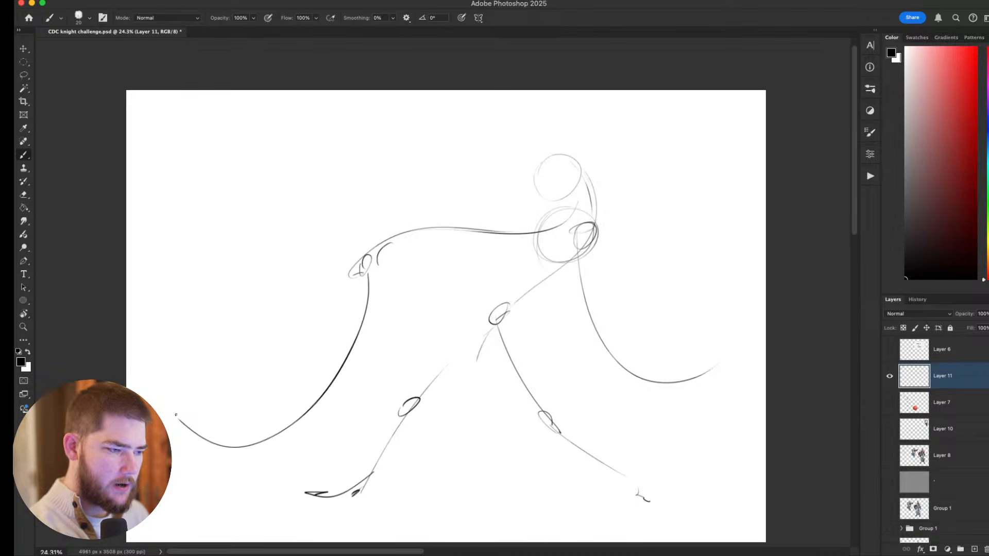
Sketch the head oval and curved spine of a second, smaller figure at the lower left of the canvas.
{"action": "left_click_drag", "start_coordinate": [471, 386], "coordinate": [528, 364]}
{"action": "mouse_move", "coordinate": [262, 458]}
{"action": "left_mouse_down"}
{"action": "mouse_move", "coordinate": [223, 305]}
{"action": "mouse_move", "coordinate": [196, 286]}
{"action": "mouse_move", "coordinate": [241, 346]}
{"action": "left_mouse_up"}
{"action": "key", "text": "super+z"}
{"action": "left_click_drag", "start_coordinate": [239, 272], "coordinate": [223, 351]}
{"action": "left_click_drag", "start_coordinate": [236, 289], "coordinate": [257, 438]}
{"action": "key", "text": "super+z"}
{"action": "left_click_drag", "start_coordinate": [227, 354], "coordinate": [245, 420]}
Sketch the small figure's hip and legs, and jointed strokes around the end of the long rear forearm.
{"action": "mouse_move", "coordinate": [215, 410]}
{"action": "left_mouse_down"}
{"action": "mouse_move", "coordinate": [259, 402]}
{"action": "mouse_move", "coordinate": [243, 437]}
{"action": "mouse_move", "coordinate": [353, 402]}
{"action": "mouse_move", "coordinate": [362, 423]}
{"action": "mouse_move", "coordinate": [416, 419]}
{"action": "left_mouse_up"}
{"action": "key", "text": "super+z"}
{"action": "mouse_move", "coordinate": [349, 406]}
{"action": "left_mouse_down"}
{"action": "mouse_move", "coordinate": [383, 426]}
{"action": "mouse_move", "coordinate": [405, 416]}
{"action": "mouse_move", "coordinate": [434, 458]}
{"action": "left_mouse_up"}
{"action": "left_click_drag", "start_coordinate": [391, 397], "coordinate": [428, 425]}
{"action": "left_click_drag", "start_coordinate": [310, 417], "coordinate": [299, 440]}
{"action": "left_click_drag", "start_coordinate": [347, 416], "coordinate": [283, 490]}
{"action": "left_click_drag", "start_coordinate": [276, 471], "coordinate": [284, 488]}
{"action": "left_click_drag", "start_coordinate": [236, 437], "coordinate": [204, 500]}
{"action": "left_click_drag", "start_coordinate": [464, 439], "coordinate": [496, 425]}
{"action": "key", "text": "super+z"}
{"action": "mouse_move", "coordinate": [265, 409]}
{"action": "left_mouse_down"}
{"action": "mouse_move", "coordinate": [368, 440]}
{"action": "mouse_move", "coordinate": [376, 459]}
{"action": "left_mouse_up"}
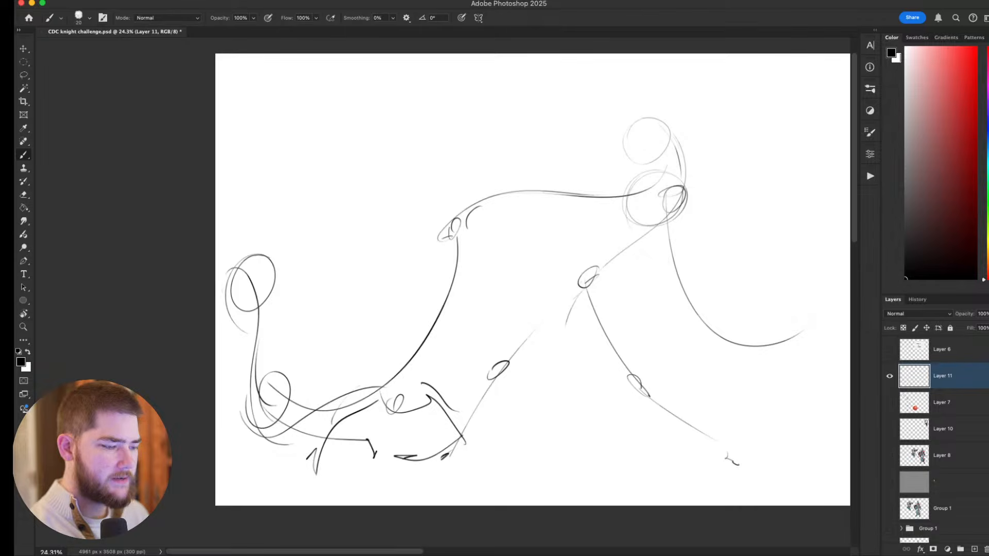
Strengthen the striding figure's back thigh and the spine curve running from hips to head with darker lines.
{"action": "mouse_move", "coordinate": [698, 360]}
{"action": "left_mouse_down"}
{"action": "mouse_move", "coordinate": [660, 344]}
{"action": "mouse_move", "coordinate": [580, 390]}
{"action": "mouse_move", "coordinate": [556, 387]}
{"action": "left_mouse_up"}
{"action": "left_click_drag", "start_coordinate": [403, 381], "coordinate": [511, 279]}
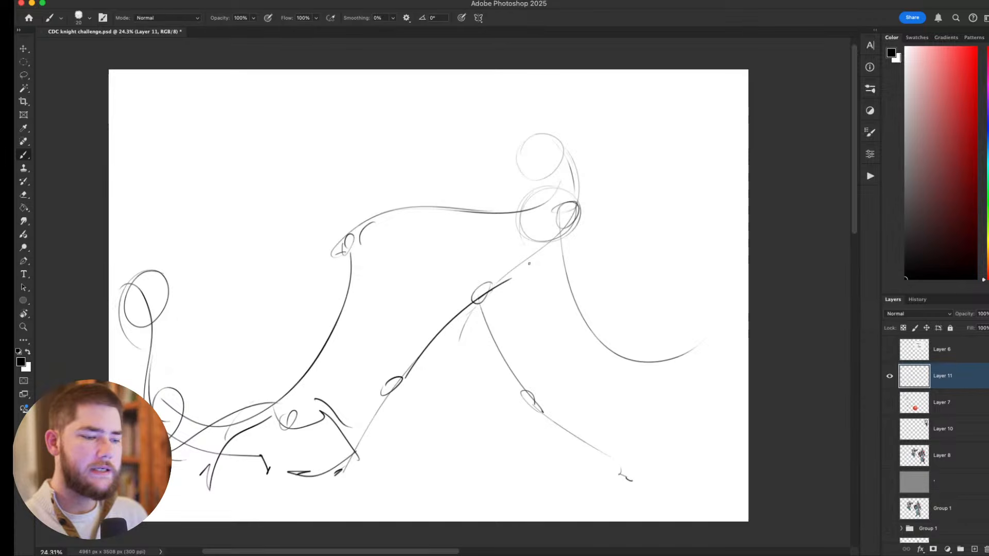
{"action": "mouse_move", "coordinate": [731, 446]}
{"action": "left_mouse_down"}
{"action": "mouse_move", "coordinate": [658, 430]}
{"action": "mouse_move", "coordinate": [669, 404]}
{"action": "left_mouse_up"}
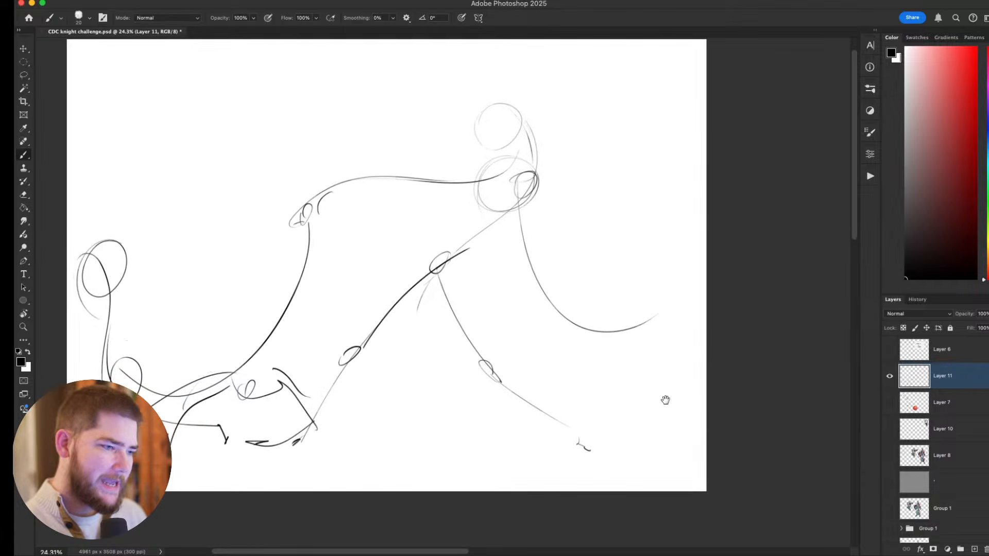
{"action": "left_click_drag", "start_coordinate": [499, 219], "coordinate": [510, 113]}
{"action": "key", "text": "super+z"}
{"action": "mouse_move", "coordinate": [476, 245]}
{"action": "left_mouse_down"}
{"action": "mouse_move", "coordinate": [537, 180]}
{"action": "mouse_move", "coordinate": [523, 114]}
{"action": "left_mouse_up"}
Redraw the striding figure's front arm with an elbow oval and darker upper-arm and forearm curves.
{"action": "left_click_drag", "start_coordinate": [513, 165], "coordinate": [556, 305]}
{"action": "key", "text": "super+z"}
{"action": "left_click_drag", "start_coordinate": [523, 196], "coordinate": [570, 321]}
{"action": "left_click_drag", "start_coordinate": [534, 266], "coordinate": [592, 327]}
{"action": "scroll", "coordinate": [611, 344], "scroll_direction": "up", "scroll_amount": 5}
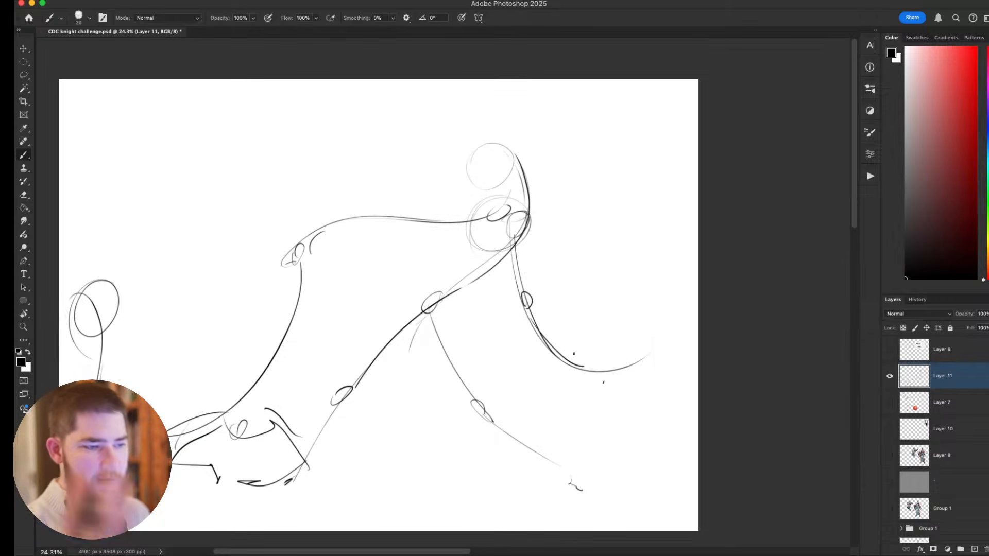
Build up the striding figure's front and back legs with firmer contours from hip to foot.
{"action": "left_click_drag", "start_coordinate": [521, 219], "coordinate": [461, 225]}
{"action": "key", "text": "super+z"}
{"action": "mouse_move", "coordinate": [450, 292]}
{"action": "left_mouse_down"}
{"action": "mouse_move", "coordinate": [418, 312]}
{"action": "mouse_move", "coordinate": [438, 319]}
{"action": "mouse_move", "coordinate": [441, 295]}
{"action": "mouse_move", "coordinate": [449, 320]}
{"action": "left_mouse_up"}
{"action": "left_click_drag", "start_coordinate": [435, 323], "coordinate": [456, 359]}
{"action": "mouse_move", "coordinate": [427, 305]}
{"action": "left_mouse_down"}
{"action": "mouse_move", "coordinate": [493, 420]}
{"action": "mouse_move", "coordinate": [594, 493]}
{"action": "left_mouse_up"}
{"action": "left_click_drag", "start_coordinate": [583, 499], "coordinate": [593, 498]}
{"action": "left_click_drag", "start_coordinate": [566, 305], "coordinate": [610, 299]}
{"action": "left_click_drag", "start_coordinate": [470, 303], "coordinate": [397, 384]}
{"action": "left_click_drag", "start_coordinate": [366, 428], "coordinate": [333, 481]}
{"action": "left_click_drag", "start_coordinate": [337, 462], "coordinate": [319, 486]}
{"action": "mouse_move", "coordinate": [672, 341]}
{"action": "left_mouse_down"}
{"action": "mouse_move", "coordinate": [651, 287]}
{"action": "mouse_move", "coordinate": [611, 314]}
{"action": "left_mouse_up"}
Hide the striding-figure sketch layer and add a new blank layer above it.
{"action": "left_click", "coordinate": [890, 376]}
{"action": "key", "text": "super+shift+n"}
{"action": "key", "text": "Return"}
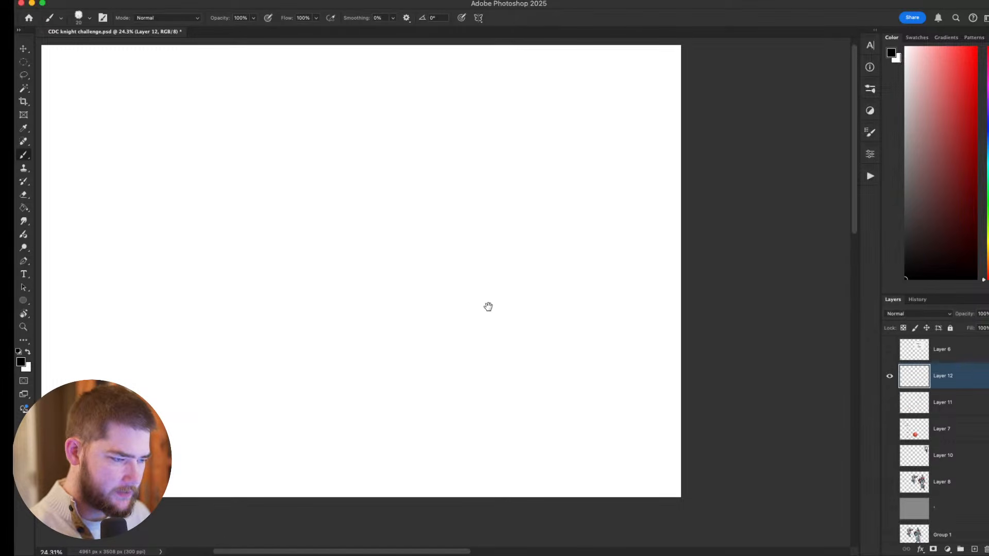
{"action": "left_click_drag", "start_coordinate": [534, 302], "coordinate": [574, 318]}
Sketch a front-facing figure's overlapping head and chest circles, with both arms spread out to the sides.
{"action": "mouse_move", "coordinate": [464, 211]}
{"action": "left_mouse_down"}
{"action": "mouse_move", "coordinate": [482, 175]}
{"action": "mouse_move", "coordinate": [468, 175]}
{"action": "mouse_move", "coordinate": [473, 230]}
{"action": "mouse_move", "coordinate": [500, 208]}
{"action": "mouse_move", "coordinate": [508, 180]}
{"action": "mouse_move", "coordinate": [609, 147]}
{"action": "mouse_move", "coordinate": [654, 154]}
{"action": "left_mouse_up"}
{"action": "mouse_move", "coordinate": [445, 187]}
{"action": "left_mouse_down"}
{"action": "mouse_move", "coordinate": [348, 152]}
{"action": "mouse_move", "coordinate": [307, 155]}
{"action": "left_mouse_up"}
{"action": "left_click_drag", "start_coordinate": [510, 181], "coordinate": [467, 237]}
{"action": "key", "text": "super+z"}
Sketch the figure's crouching legs with thigh and shin lines, knee marks and elongated feet pointing downward.
{"action": "mouse_move", "coordinate": [487, 168]}
{"action": "left_mouse_down"}
{"action": "mouse_move", "coordinate": [475, 231]}
{"action": "mouse_move", "coordinate": [488, 236]}
{"action": "mouse_move", "coordinate": [428, 213]}
{"action": "mouse_move", "coordinate": [365, 335]}
{"action": "left_mouse_up"}
{"action": "key", "text": "super+z"}
{"action": "left_click_drag", "start_coordinate": [410, 203], "coordinate": [423, 244]}
{"action": "mouse_move", "coordinate": [502, 230]}
{"action": "left_mouse_down"}
{"action": "mouse_move", "coordinate": [531, 207]}
{"action": "mouse_move", "coordinate": [488, 312]}
{"action": "left_mouse_up"}
{"action": "left_click_drag", "start_coordinate": [415, 236], "coordinate": [423, 262]}
{"action": "mouse_move", "coordinate": [437, 305]}
{"action": "left_mouse_down"}
{"action": "mouse_move", "coordinate": [450, 342]}
{"action": "mouse_move", "coordinate": [434, 306]}
{"action": "left_mouse_up"}
{"action": "mouse_move", "coordinate": [489, 297]}
{"action": "left_mouse_down"}
{"action": "mouse_move", "coordinate": [489, 332]}
{"action": "mouse_move", "coordinate": [499, 297]}
{"action": "left_mouse_up"}
{"action": "left_click_drag", "start_coordinate": [541, 197], "coordinate": [533, 214]}
{"action": "left_click_drag", "start_coordinate": [407, 209], "coordinate": [415, 206]}
Mark the elbows and extend the forearms of both outstretched arms.
{"action": "left_click_drag", "start_coordinate": [567, 158], "coordinate": [576, 154]}
{"action": "left_click_drag", "start_coordinate": [633, 147], "coordinate": [687, 152]}
{"action": "left_click_drag", "start_coordinate": [391, 161], "coordinate": [402, 165]}
{"action": "left_click_drag", "start_coordinate": [312, 153], "coordinate": [353, 152]}
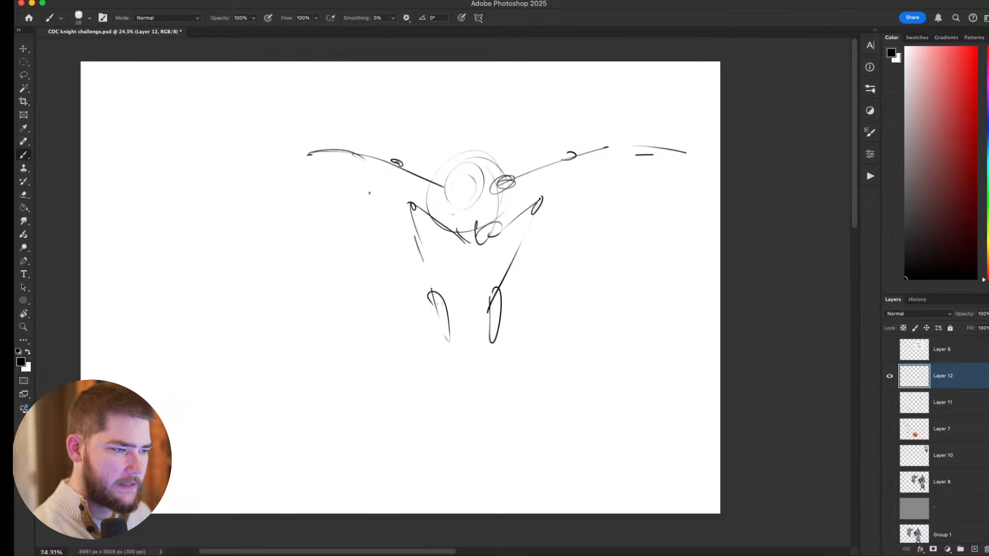
Add volume to both outstretched arms with shoulder, upper-arm and forearm contours out to the hands.
{"action": "mouse_move", "coordinate": [497, 173]}
{"action": "left_mouse_down"}
{"action": "mouse_move", "coordinate": [516, 169]}
{"action": "mouse_move", "coordinate": [503, 192]}
{"action": "left_mouse_up"}
{"action": "left_click_drag", "start_coordinate": [518, 169], "coordinate": [572, 161]}
{"action": "left_click_drag", "start_coordinate": [534, 168], "coordinate": [582, 151]}
{"action": "left_click_drag", "start_coordinate": [447, 441], "coordinate": [414, 438]}
{"action": "mouse_move", "coordinate": [540, 311]}
{"action": "left_mouse_down"}
{"action": "mouse_move", "coordinate": [567, 294]}
{"action": "mouse_move", "coordinate": [581, 252]}
{"action": "left_mouse_up"}
{"action": "key", "text": "Escape"}
{"action": "mouse_move", "coordinate": [552, 285]}
{"action": "left_mouse_down"}
{"action": "mouse_move", "coordinate": [575, 253]}
{"action": "mouse_move", "coordinate": [594, 290]}
{"action": "left_mouse_up"}
{"action": "left_click_drag", "start_coordinate": [642, 248], "coordinate": [644, 256]}
{"action": "mouse_move", "coordinate": [600, 209]}
{"action": "left_mouse_down"}
{"action": "mouse_move", "coordinate": [672, 203]}
{"action": "mouse_move", "coordinate": [639, 209]}
{"action": "mouse_move", "coordinate": [693, 202]}
{"action": "left_mouse_up"}
{"action": "left_click_drag", "start_coordinate": [413, 208], "coordinate": [367, 207]}
{"action": "mouse_move", "coordinate": [420, 225]}
{"action": "left_mouse_down"}
{"action": "mouse_move", "coordinate": [344, 207]}
{"action": "mouse_move", "coordinate": [325, 216]}
{"action": "left_mouse_up"}
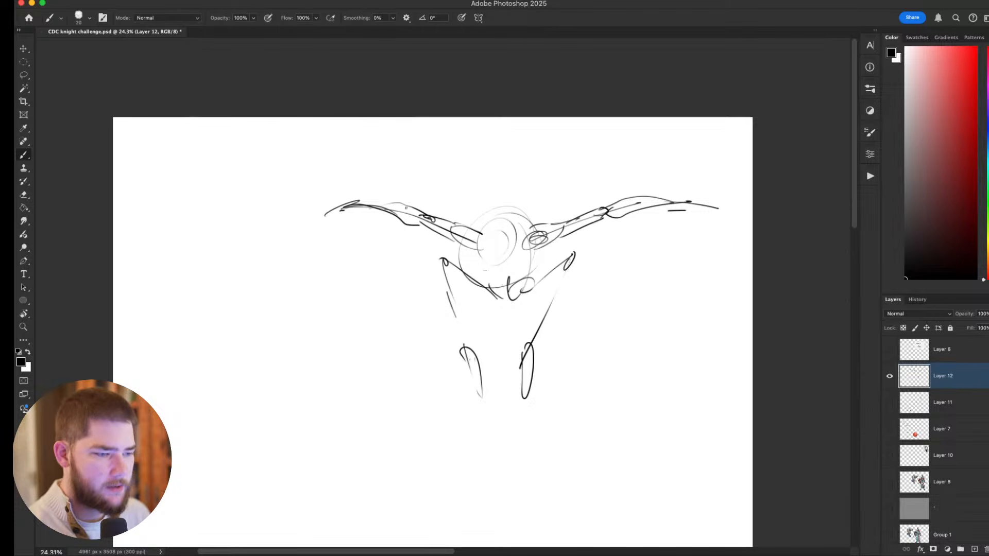
Flesh out the crouching figure's thighs and shins with contour lines on both legs.
{"action": "mouse_move", "coordinate": [518, 285]}
{"action": "left_mouse_down"}
{"action": "mouse_move", "coordinate": [574, 252]}
{"action": "mouse_move", "coordinate": [567, 247]}
{"action": "mouse_move", "coordinate": [564, 290]}
{"action": "mouse_move", "coordinate": [536, 333]}
{"action": "left_mouse_up"}
{"action": "key", "text": "super+z"}
{"action": "mouse_move", "coordinate": [561, 270]}
{"action": "left_mouse_down"}
{"action": "mouse_move", "coordinate": [543, 287]}
{"action": "mouse_move", "coordinate": [542, 299]}
{"action": "mouse_move", "coordinate": [564, 300]}
{"action": "mouse_move", "coordinate": [524, 363]}
{"action": "left_mouse_up"}
{"action": "left_click_drag", "start_coordinate": [471, 282], "coordinate": [466, 356]}
{"action": "left_click_drag", "start_coordinate": [451, 301], "coordinate": [456, 316]}
{"action": "left_click_drag", "start_coordinate": [442, 273], "coordinate": [453, 303]}
Add torso contours beneath the head and two round eyes joined by a short line on the face.
{"action": "left_click_drag", "start_coordinate": [449, 254], "coordinate": [458, 270]}
{"action": "mouse_move", "coordinate": [458, 270]}
{"action": "left_mouse_down"}
{"action": "mouse_move", "coordinate": [500, 297]}
{"action": "mouse_move", "coordinate": [541, 252]}
{"action": "left_mouse_up"}
{"action": "mouse_move", "coordinate": [465, 251]}
{"action": "left_mouse_down"}
{"action": "mouse_move", "coordinate": [518, 276]}
{"action": "mouse_move", "coordinate": [493, 289]}
{"action": "mouse_move", "coordinate": [525, 286]}
{"action": "mouse_move", "coordinate": [516, 240]}
{"action": "mouse_move", "coordinate": [488, 242]}
{"action": "mouse_move", "coordinate": [508, 240]}
{"action": "left_mouse_up"}
{"action": "key", "text": "super+z"}
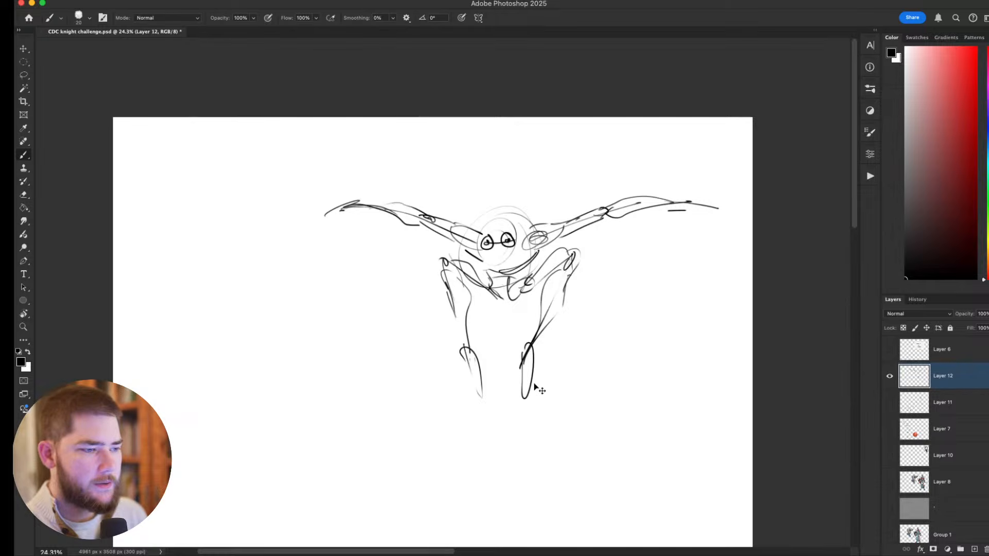
{"action": "key", "text": "super+Tab"}
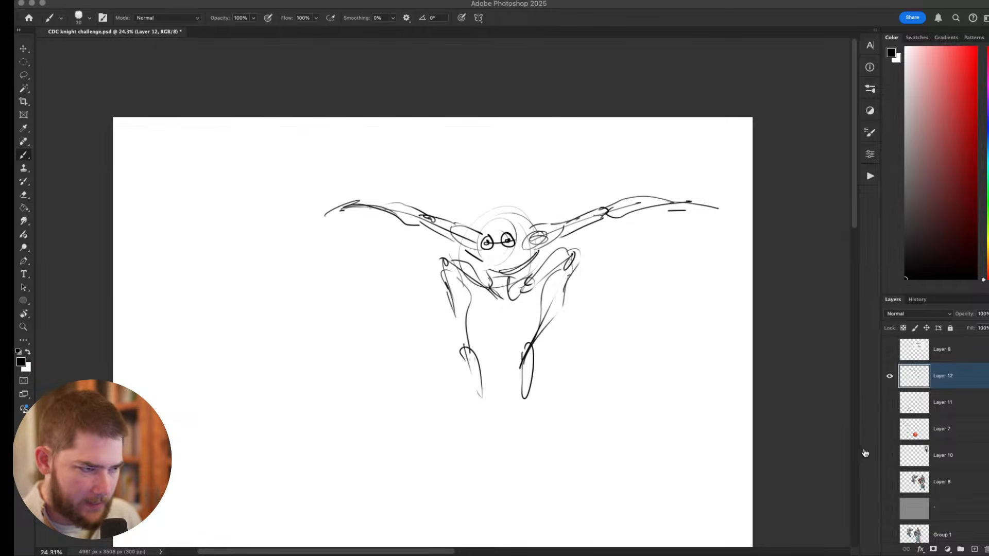
{"action": "left_click", "coordinate": [825, 454]}
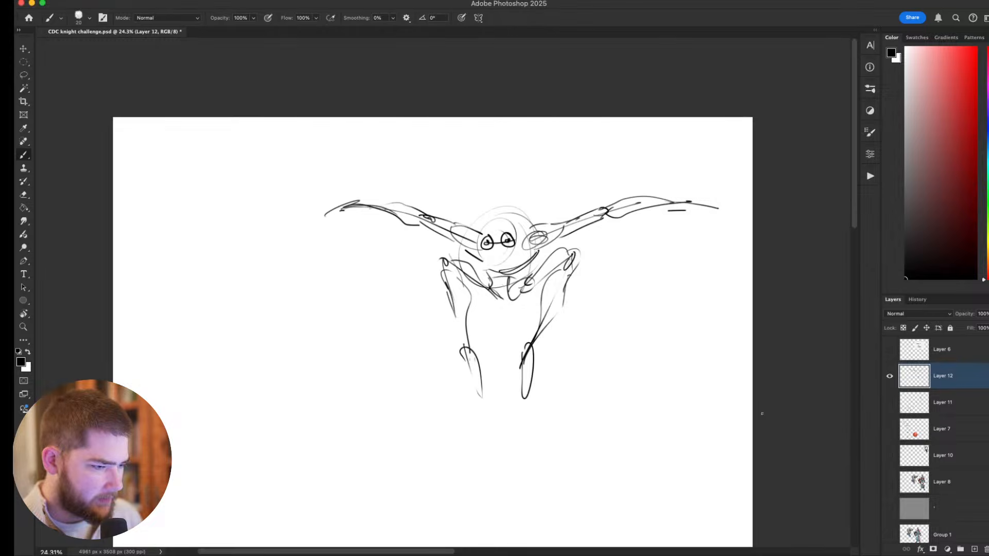
Hide the Layer 12 gesture sketch, show the coloured knight design on Layer 8 and make that layer active for painting.
{"action": "left_click_drag", "start_coordinate": [617, 340], "coordinate": [588, 284]}
{"action": "left_click", "coordinate": [889, 376]}
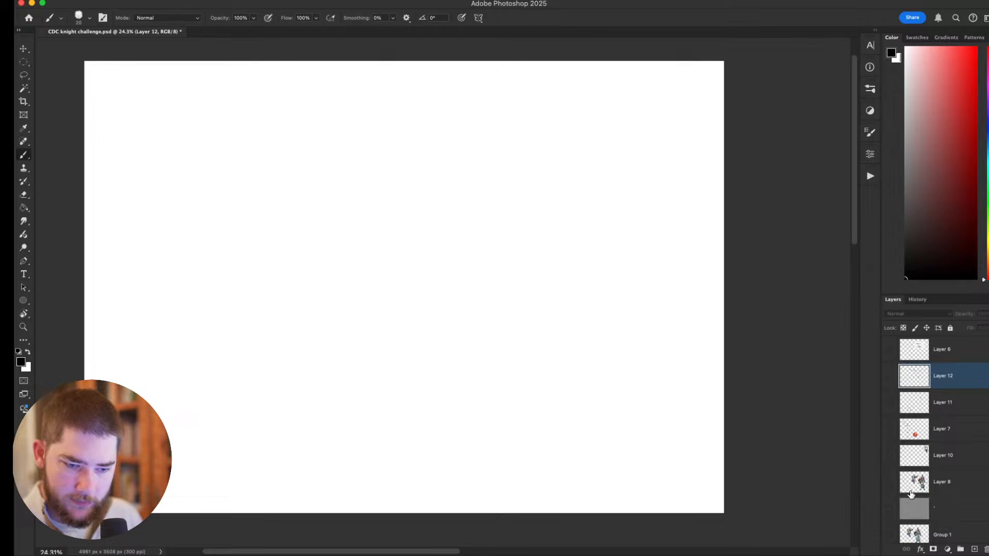
{"action": "left_click", "coordinate": [891, 482]}
{"action": "scroll", "coordinate": [718, 432], "scroll_direction": "up", "scroll_amount": 3}
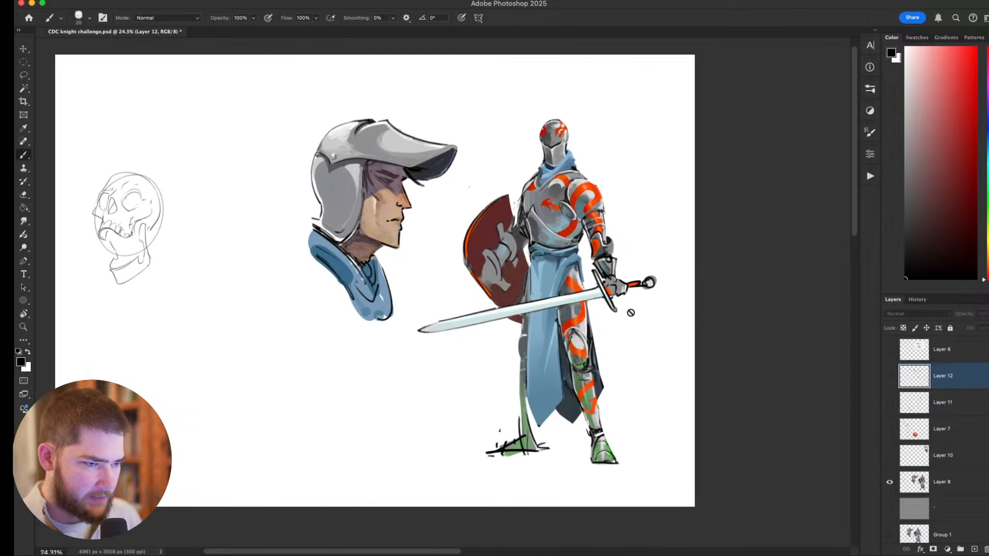
{"action": "scroll", "coordinate": [629, 313], "scroll_direction": "up", "scroll_amount": 3}
{"action": "scroll", "coordinate": [602, 273], "scroll_direction": "down", "scroll_amount": 4}
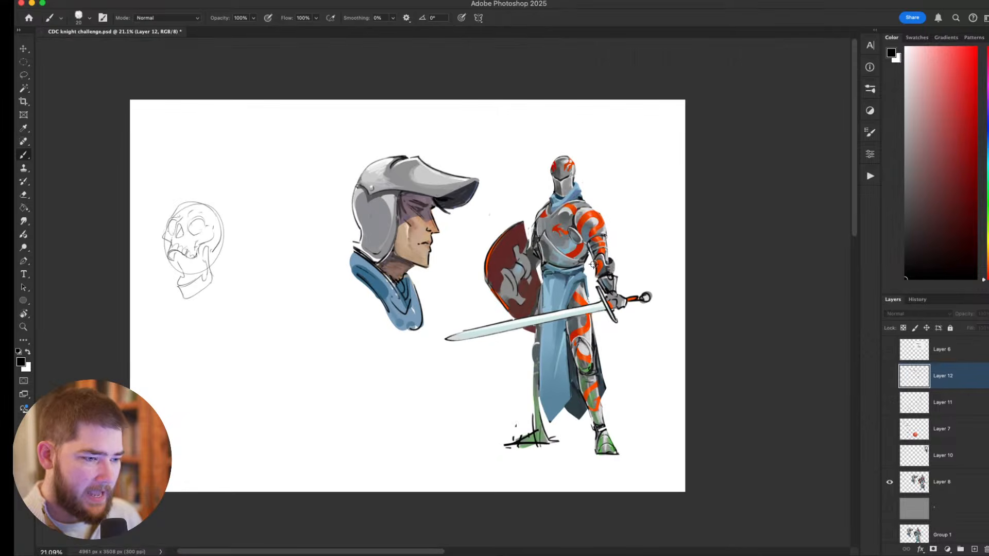
{"action": "left_click", "coordinate": [586, 272], "text": "alt"}
{"action": "scroll", "coordinate": [586, 275], "scroll_direction": "up", "scroll_amount": 1}
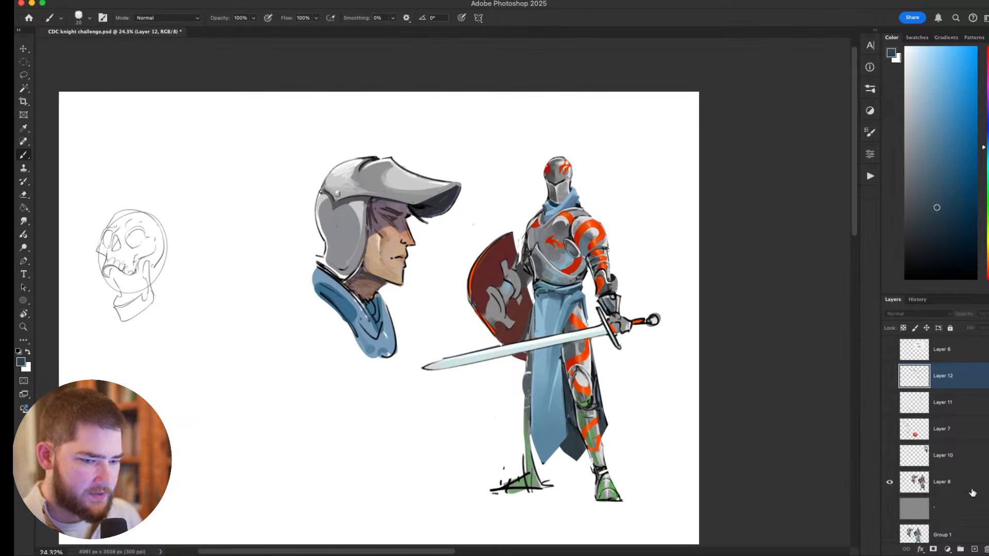
{"action": "left_click", "coordinate": [969, 487]}
{"action": "scroll", "coordinate": [586, 260], "scroll_direction": "up", "scroll_amount": 1}
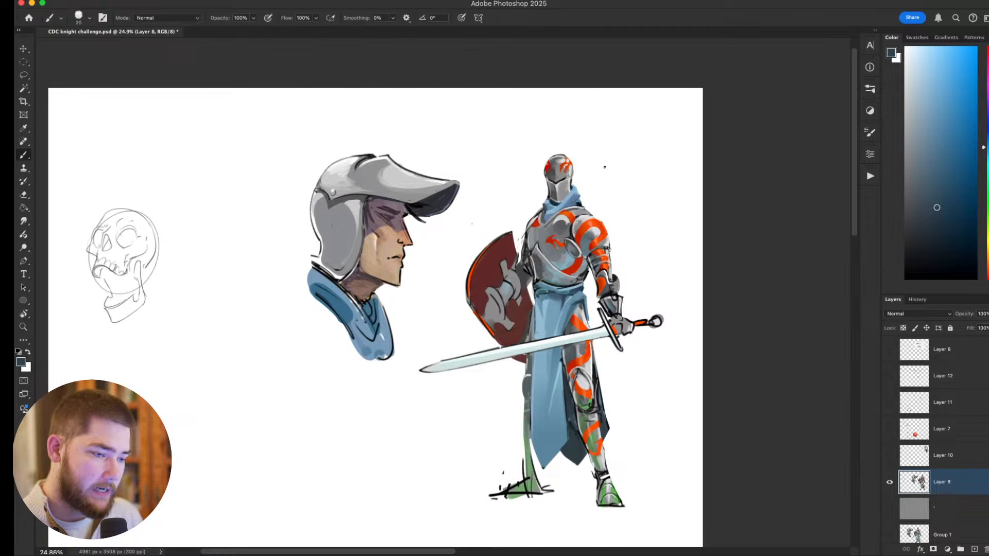
{"action": "scroll", "coordinate": [575, 384], "scroll_direction": "up", "scroll_amount": 1}
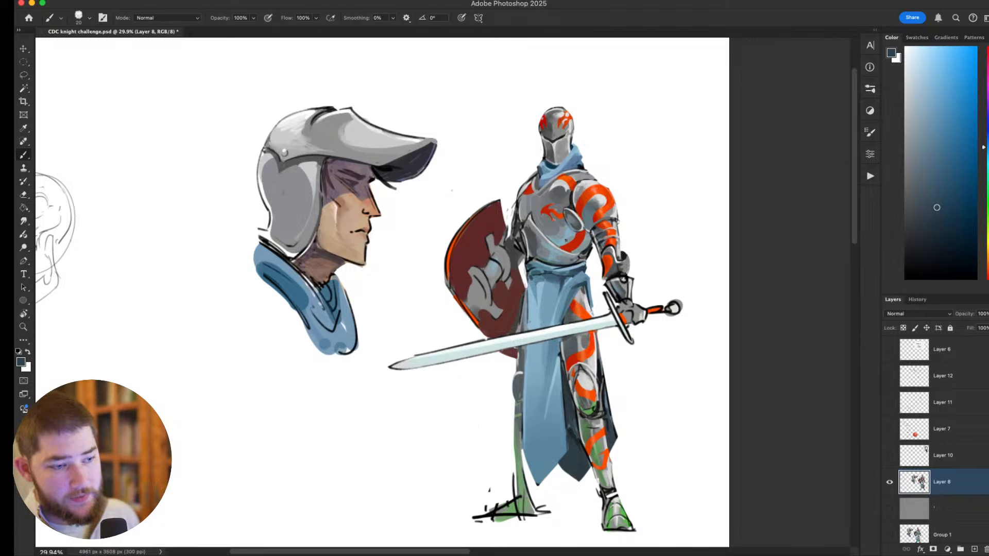
Sample red and grey from the knight's breastplate and touch up its lower plate with grey.
{"action": "left_click", "coordinate": [551, 232], "text": "alt"}
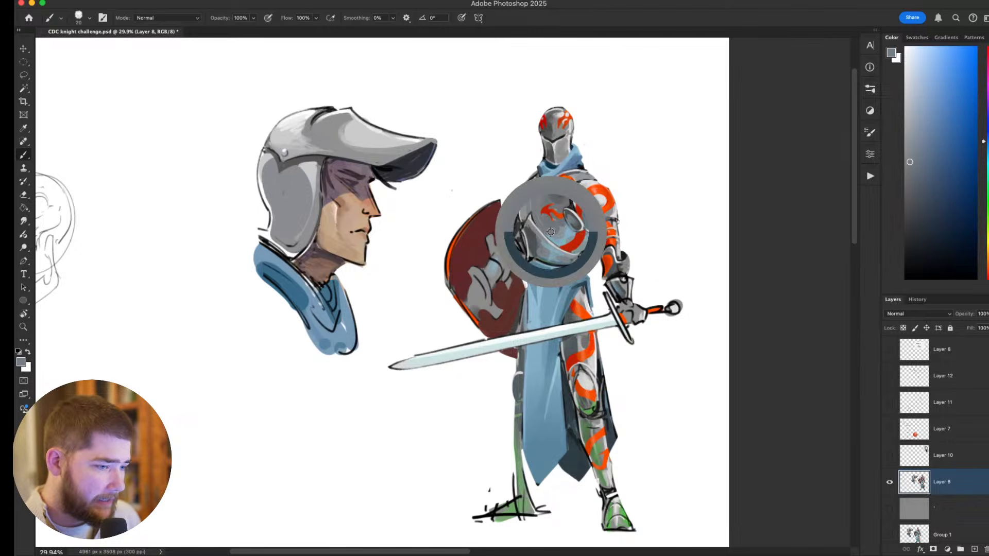
{"action": "left_click", "coordinate": [578, 235], "text": "alt"}
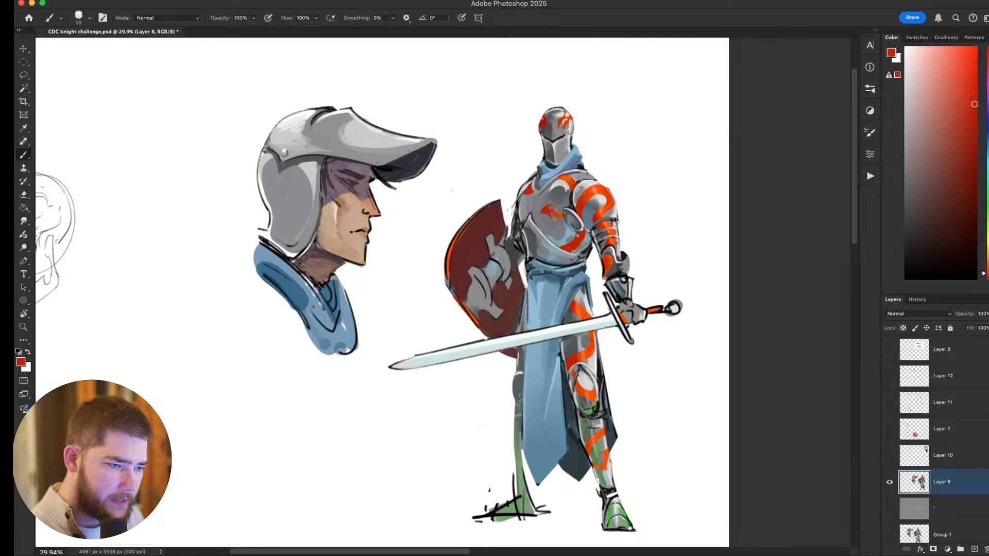
{"action": "left_click", "coordinate": [578, 241], "text": "alt"}
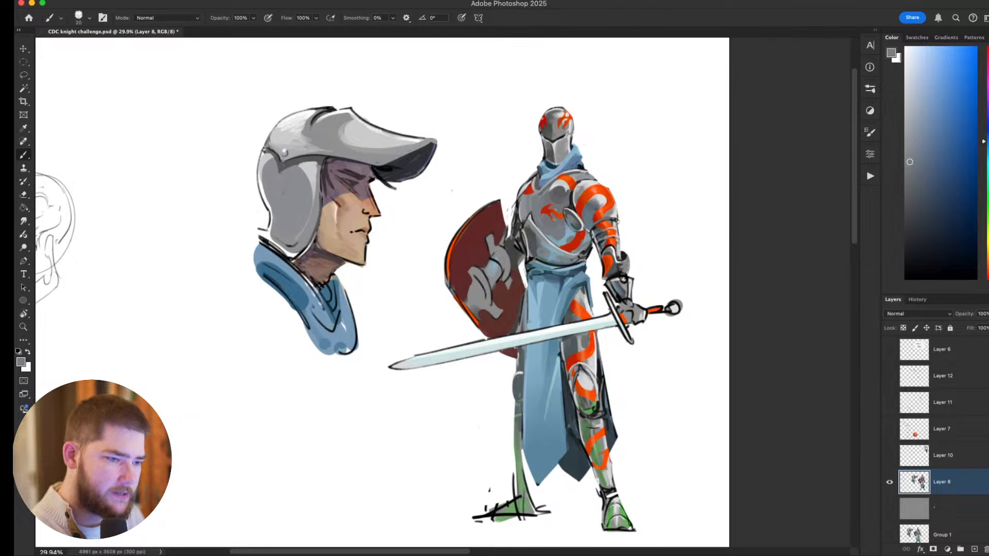
{"action": "left_click_drag", "start_coordinate": [593, 236], "coordinate": [562, 238]}
Sample the dark red and fill the dome of the knight's helmet with it.
{"action": "left_click_drag", "start_coordinate": [612, 257], "coordinate": [523, 423]}
{"action": "left_click", "coordinate": [507, 388], "text": "alt"}
{"action": "mouse_move", "coordinate": [479, 235]}
{"action": "left_mouse_down"}
{"action": "mouse_move", "coordinate": [480, 252]}
{"action": "mouse_move", "coordinate": [469, 248]}
{"action": "left_mouse_up"}
{"action": "mouse_move", "coordinate": [470, 228]}
{"action": "left_mouse_down"}
{"action": "mouse_move", "coordinate": [471, 238]}
{"action": "mouse_move", "coordinate": [482, 226]}
{"action": "mouse_move", "coordinate": [474, 218]}
{"action": "mouse_move", "coordinate": [489, 217]}
{"action": "mouse_move", "coordinate": [480, 253]}
{"action": "mouse_move", "coordinate": [500, 244]}
{"action": "mouse_move", "coordinate": [503, 226]}
{"action": "mouse_move", "coordinate": [480, 230]}
{"action": "mouse_move", "coordinate": [502, 248]}
{"action": "mouse_move", "coordinate": [504, 233]}
{"action": "mouse_move", "coordinate": [480, 253]}
{"action": "left_mouse_up"}
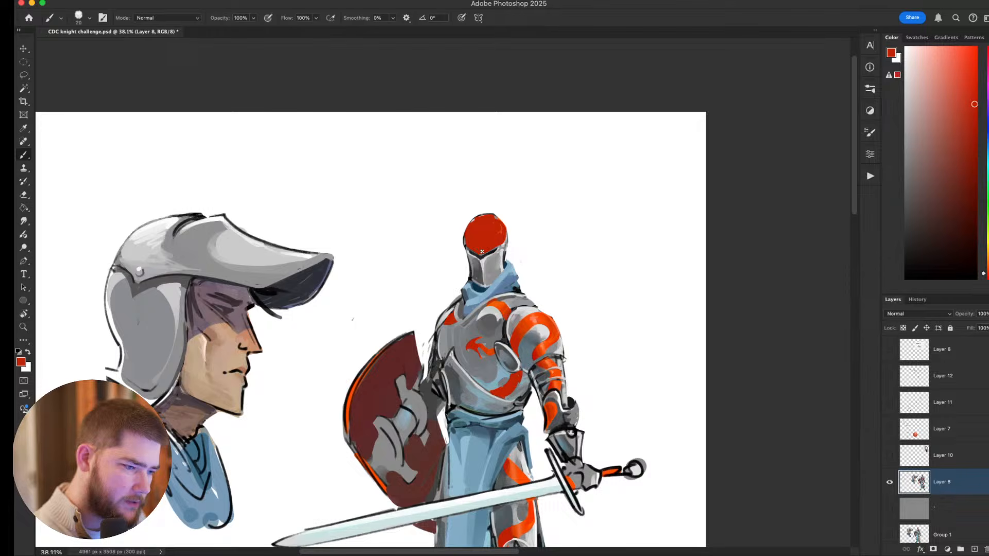
Paint the visor's faces red and add a brighter orange-red patch to the helmet dome, undoing one stray stroke.
{"action": "scroll", "coordinate": [658, 238], "scroll_direction": "down", "scroll_amount": 6}
{"action": "scroll", "coordinate": [619, 144], "scroll_direction": "up", "scroll_amount": 2}
{"action": "mouse_move", "coordinate": [481, 172]}
{"action": "left_mouse_down"}
{"action": "mouse_move", "coordinate": [485, 195]}
{"action": "mouse_move", "coordinate": [477, 174]}
{"action": "left_mouse_up"}
{"action": "key", "text": "ctrl+z"}
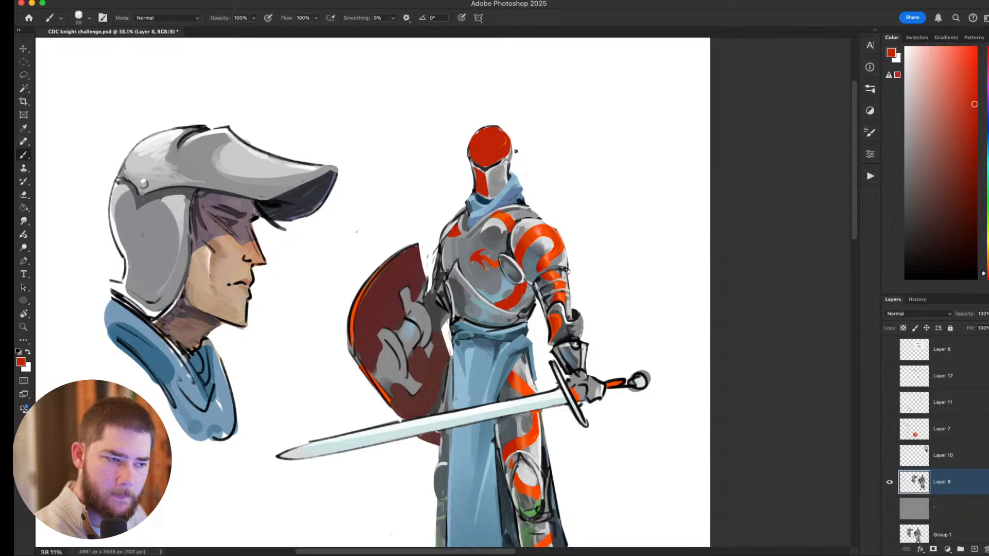
{"action": "left_click", "coordinate": [504, 217], "text": "alt"}
{"action": "mouse_move", "coordinate": [503, 164]}
{"action": "left_mouse_down"}
{"action": "mouse_move", "coordinate": [492, 194]}
{"action": "mouse_move", "coordinate": [491, 176]}
{"action": "mouse_move", "coordinate": [498, 187]}
{"action": "mouse_move", "coordinate": [506, 169]}
{"action": "mouse_move", "coordinate": [503, 153]}
{"action": "left_mouse_up"}
Reduce the brush to 9 px and add sampled light and mid-grey touches to the orange-striped shoulder armour.
{"action": "mouse_move", "coordinate": [621, 141]}
{"action": "left_mouse_down"}
{"action": "mouse_move", "coordinate": [631, 59]}
{"action": "mouse_move", "coordinate": [581, 195]}
{"action": "mouse_move", "coordinate": [566, 203]}
{"action": "left_mouse_up"}
{"action": "left_click", "coordinate": [517, 283], "text": "alt"}
{"action": "key", "text": "bracketleft"}
{"action": "key", "text": "bracketleft"}
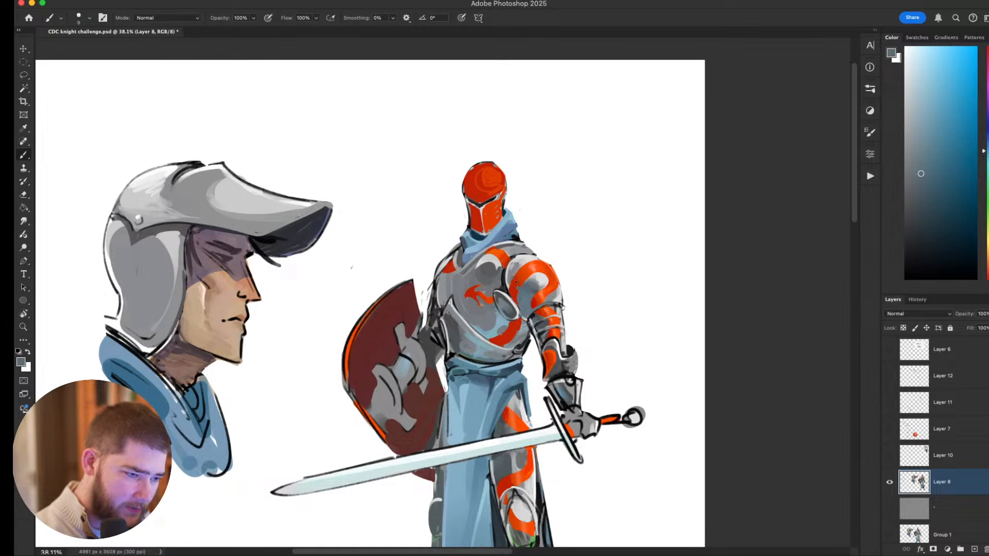
{"action": "left_click", "coordinate": [538, 276], "text": "alt"}
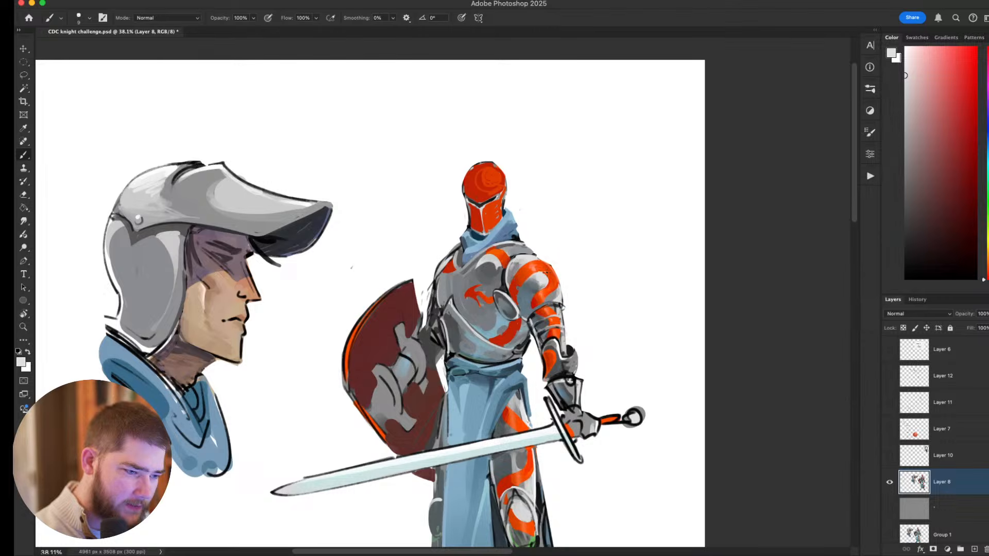
{"action": "left_click_drag", "start_coordinate": [534, 260], "coordinate": [549, 269]}
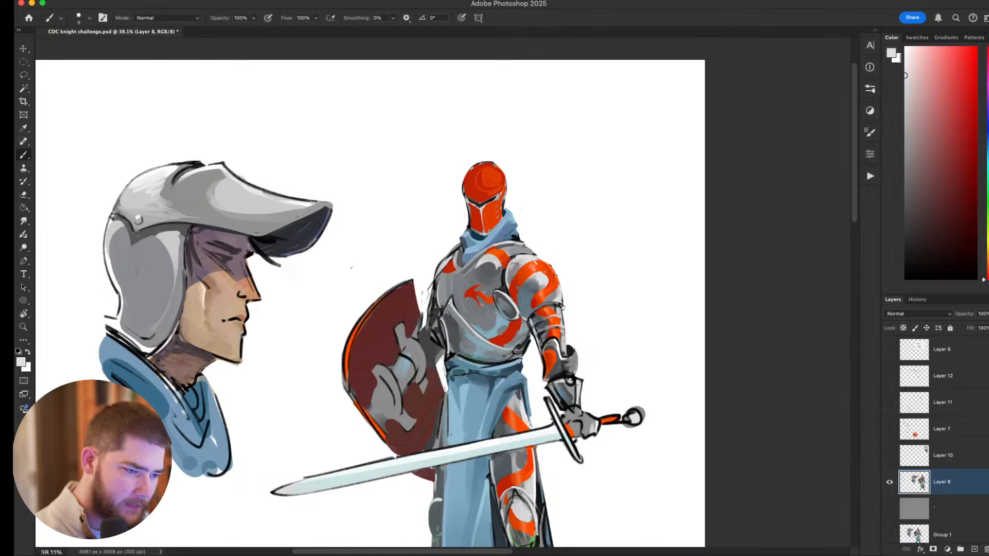
{"action": "left_click", "coordinate": [553, 293], "text": "alt"}
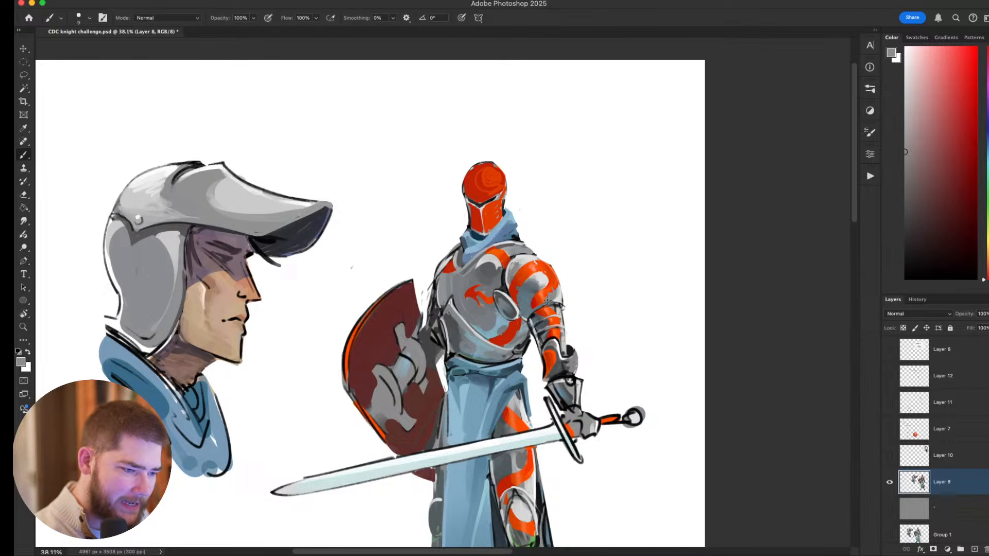
{"action": "left_click_drag", "start_coordinate": [570, 300], "coordinate": [547, 273]}
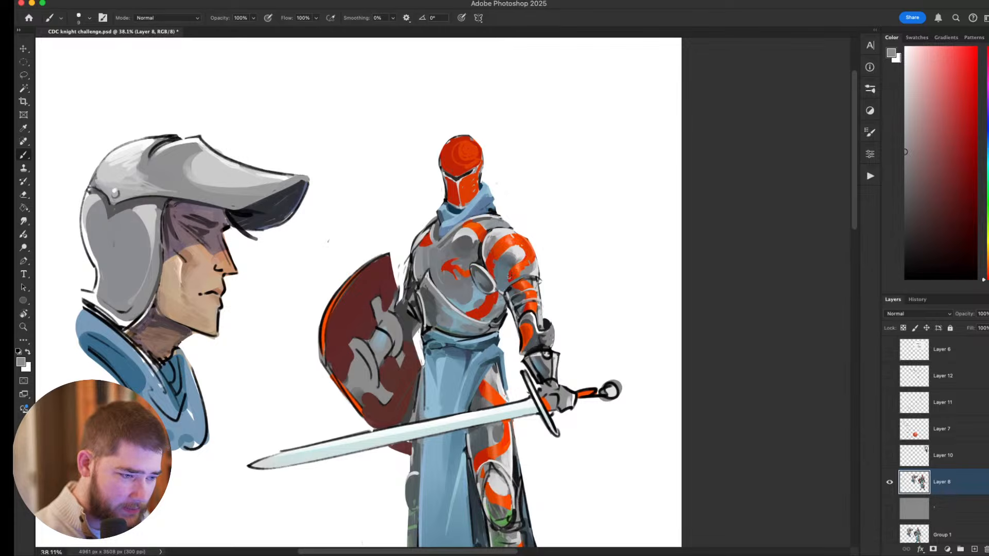
Sample greys from the sword arm and refine the shading on its shoulder and upper-arm plates.
{"action": "left_click", "coordinate": [509, 277], "text": "alt"}
{"action": "left_click_drag", "start_coordinate": [580, 281], "coordinate": [474, 321]}
{"action": "key", "text": "super+equal"}
{"action": "key", "text": "super+equal"}
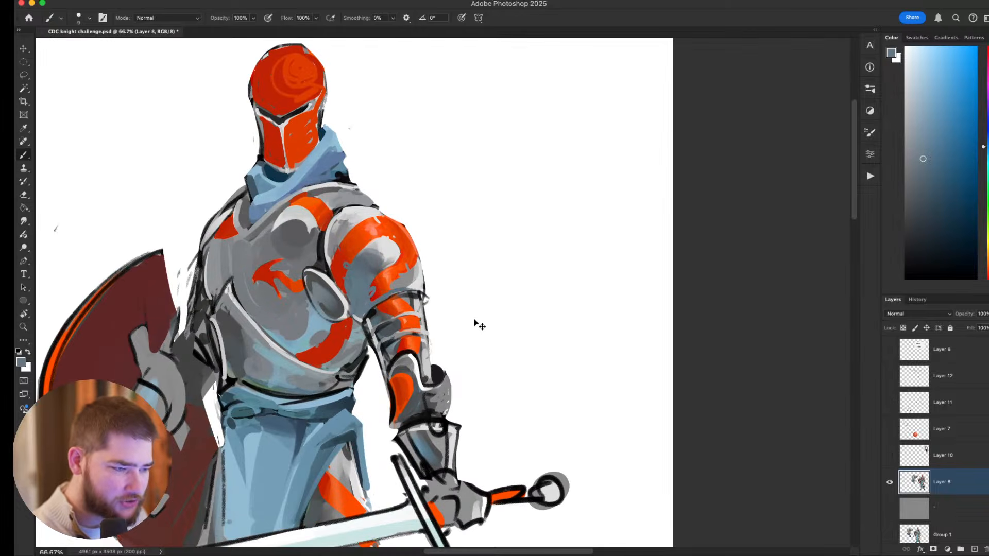
{"action": "key", "text": "super+minus"}
{"action": "left_click_drag", "start_coordinate": [657, 401], "coordinate": [752, 425]}
{"action": "left_click", "coordinate": [536, 306], "text": "alt"}
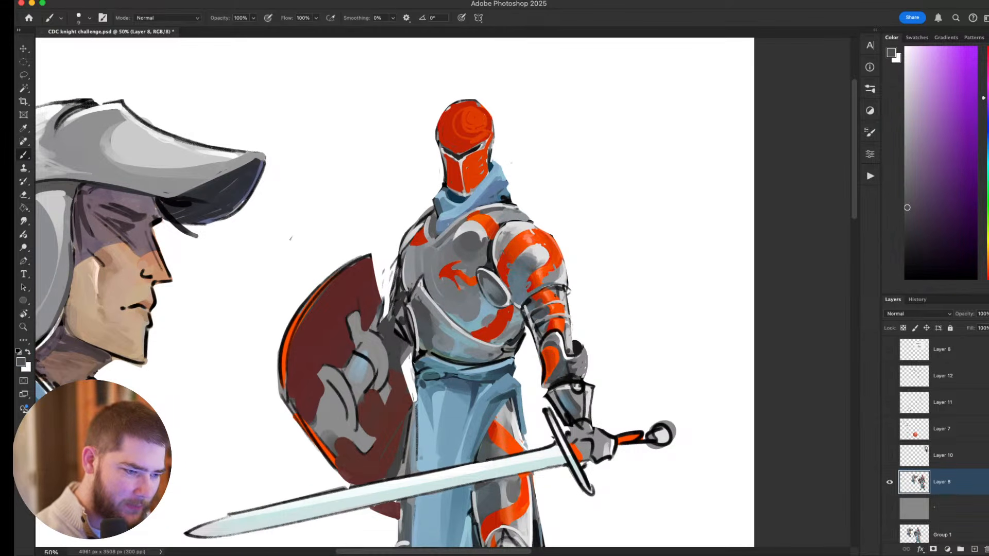
{"action": "left_click", "coordinate": [556, 295], "text": "alt"}
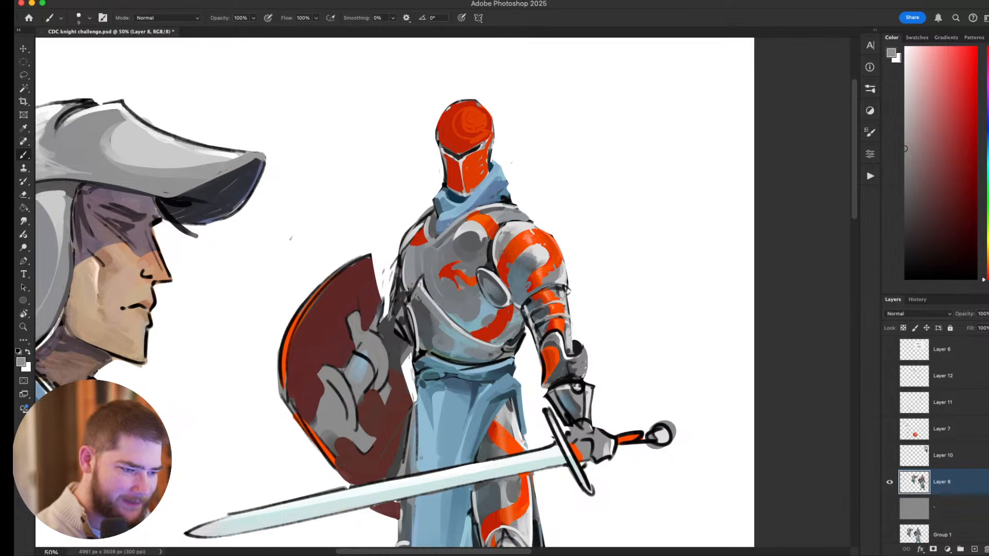
{"action": "left_click", "coordinate": [548, 312], "text": "alt"}
{"action": "left_click_drag", "start_coordinate": [575, 308], "coordinate": [560, 359]}
Sample oranges from the armour stripes and touch up the stripe beside the neck on the breastplate.
{"action": "left_click", "coordinate": [514, 299], "text": "alt"}
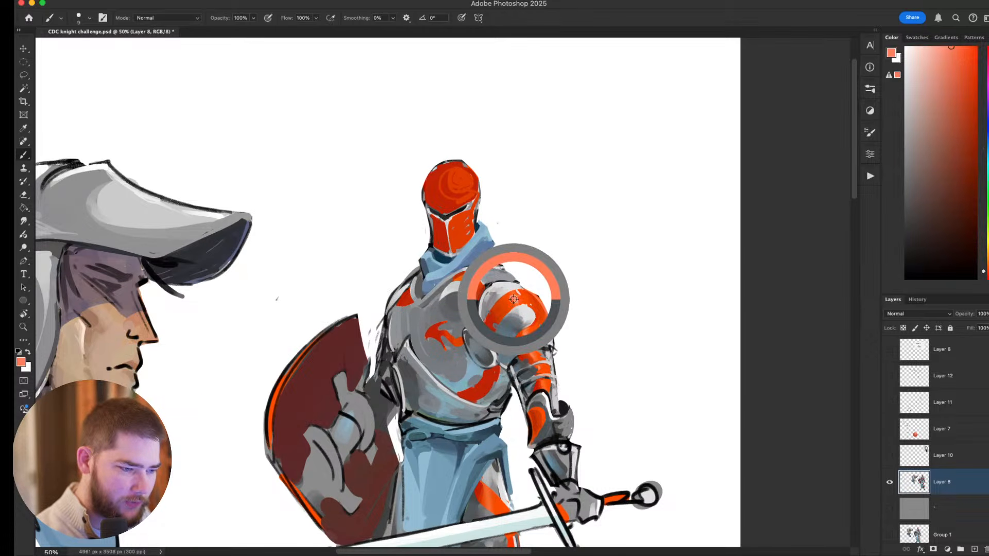
{"action": "left_click_drag", "start_coordinate": [462, 271], "coordinate": [456, 278]}
{"action": "left_click", "coordinate": [463, 278], "text": "alt"}
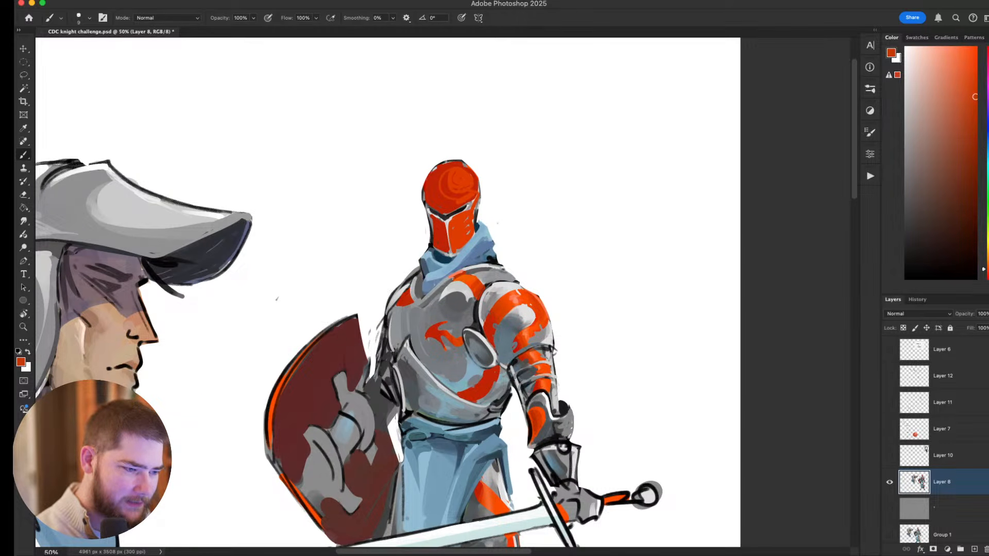
{"action": "mouse_move", "coordinate": [609, 258]}
{"action": "left_mouse_down"}
{"action": "mouse_move", "coordinate": [634, 208]}
{"action": "mouse_move", "coordinate": [575, 223]}
{"action": "left_mouse_up"}
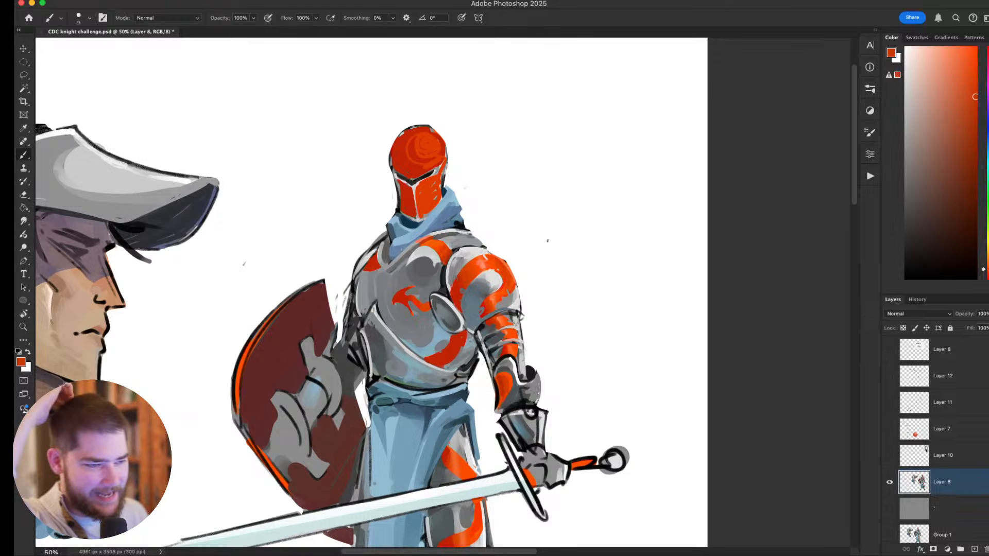
Enlarge the brush to 25 px and paint lighter orange highlights on the helmet dome using colours sampled from the shoulder.
{"action": "left_click_drag", "start_coordinate": [548, 240], "coordinate": [596, 286]}
{"action": "left_click", "coordinate": [530, 310], "text": "alt"}
{"action": "key", "text": "bracketright"}
{"action": "key", "text": "bracketright"}
{"action": "key", "text": "bracketright"}
{"action": "key", "text": "bracketright"}
{"action": "left_click", "coordinate": [475, 188]}
{"action": "left_click", "coordinate": [482, 193], "text": "alt"}
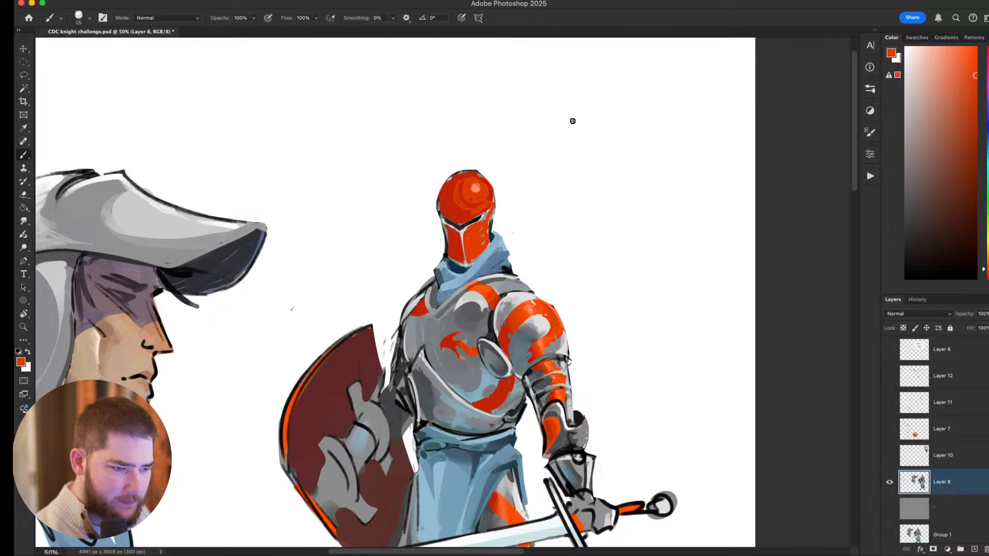
{"action": "left_click", "coordinate": [523, 313], "text": "alt"}
{"action": "mouse_move", "coordinate": [473, 183]}
{"action": "left_mouse_down"}
{"action": "mouse_move", "coordinate": [464, 195]}
{"action": "mouse_move", "coordinate": [479, 200]}
{"action": "mouse_move", "coordinate": [472, 184]}
{"action": "mouse_move", "coordinate": [485, 200]}
{"action": "left_mouse_up"}
Switch to the Hard Round brush and blend the orange tones around the helmet dome's highlight.
{"action": "key", "text": "super+Tab"}
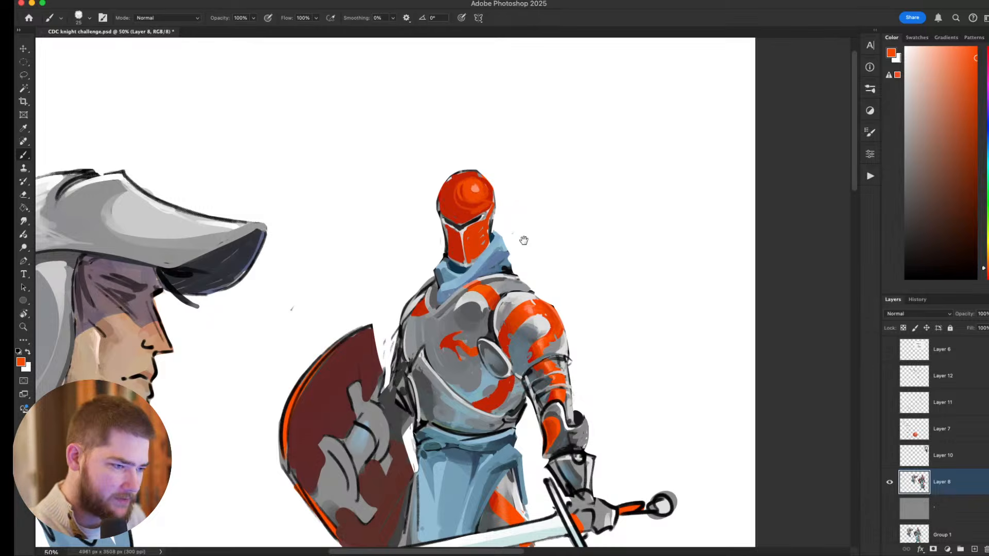
{"action": "left_click_drag", "start_coordinate": [519, 227], "coordinate": [556, 257]}
{"action": "left_click", "coordinate": [501, 223], "text": "alt"}
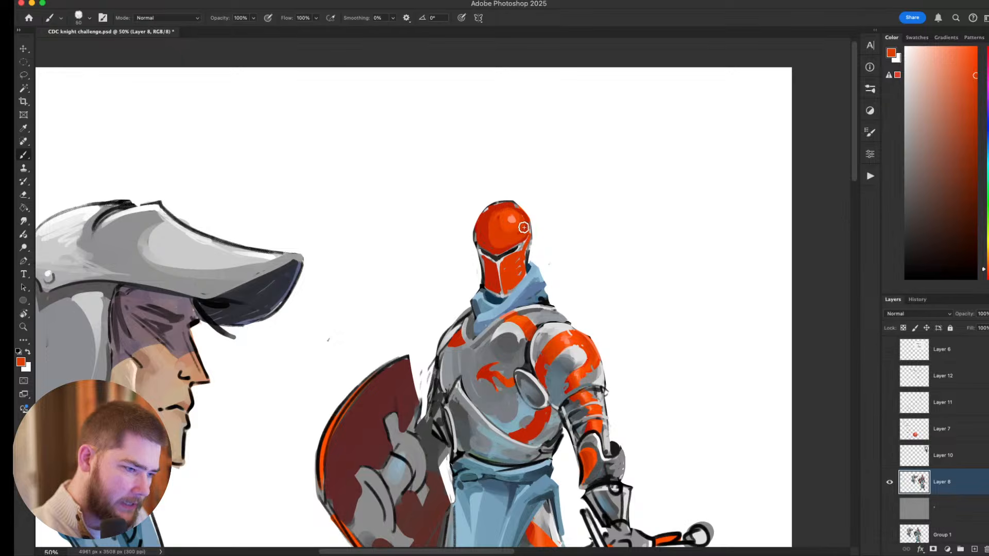
{"action": "right_click", "coordinate": [521, 224]}
{"action": "left_click", "coordinate": [577, 341]}
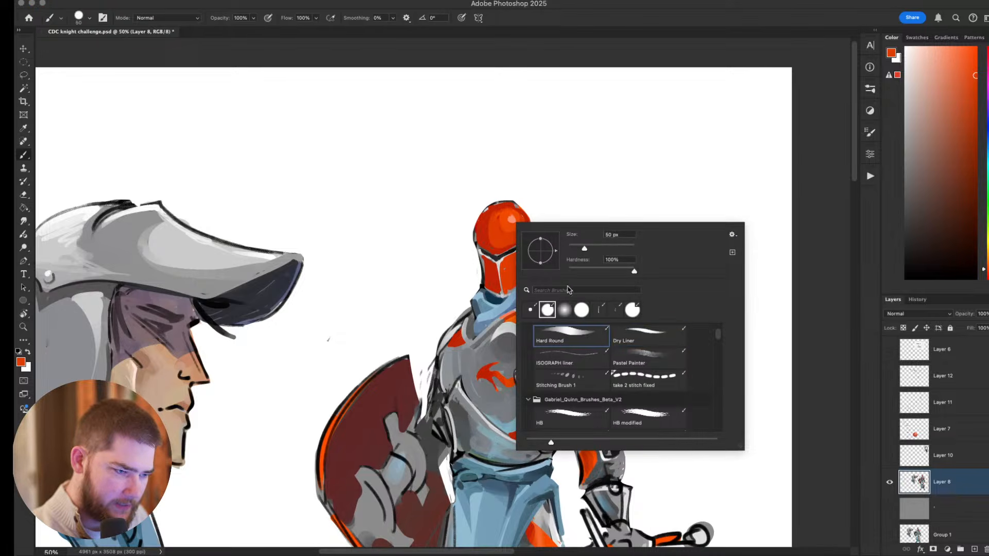
{"action": "left_click", "coordinate": [495, 224]}
{"action": "left_click", "coordinate": [510, 227], "text": "alt"}
{"action": "mouse_move", "coordinate": [508, 227]}
{"action": "left_mouse_down"}
{"action": "mouse_move", "coordinate": [497, 225]}
{"action": "mouse_move", "coordinate": [521, 217]}
{"action": "mouse_move", "coordinate": [503, 210]}
{"action": "mouse_move", "coordinate": [519, 219]}
{"action": "mouse_move", "coordinate": [503, 236]}
{"action": "mouse_move", "coordinate": [518, 229]}
{"action": "mouse_move", "coordinate": [506, 217]}
{"action": "mouse_move", "coordinate": [513, 229]}
{"action": "left_mouse_up"}
{"action": "left_click", "coordinate": [513, 220], "text": "alt"}
{"action": "left_click", "coordinate": [503, 234], "text": "alt"}
Shade the visor's face with a sampled muted red and orange, shrinking the brush and undoing one stroke.
{"action": "left_click_drag", "start_coordinate": [578, 246], "coordinate": [576, 127]}
{"action": "mouse_move", "coordinate": [535, 162]}
{"action": "left_mouse_down"}
{"action": "mouse_move", "coordinate": [523, 249]}
{"action": "mouse_move", "coordinate": [506, 255]}
{"action": "mouse_move", "coordinate": [511, 246]}
{"action": "mouse_move", "coordinate": [500, 263]}
{"action": "left_mouse_up"}
{"action": "key", "text": "["}
{"action": "key", "text": "["}
{"action": "key", "text": "["}
{"action": "left_click", "coordinate": [493, 255], "text": "alt"}
{"action": "key", "text": "["}
{"action": "key", "text": "super+z"}
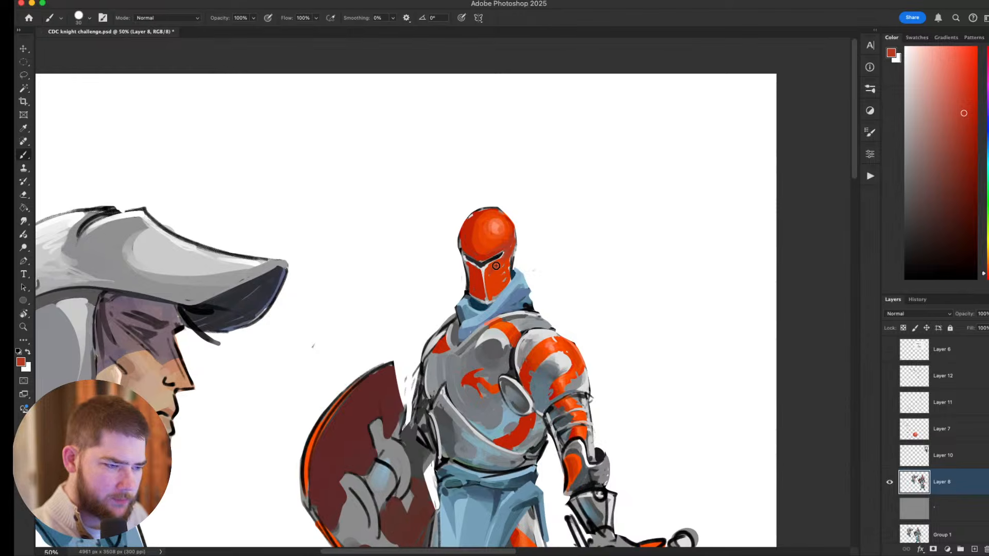
{"action": "key", "text": "["}
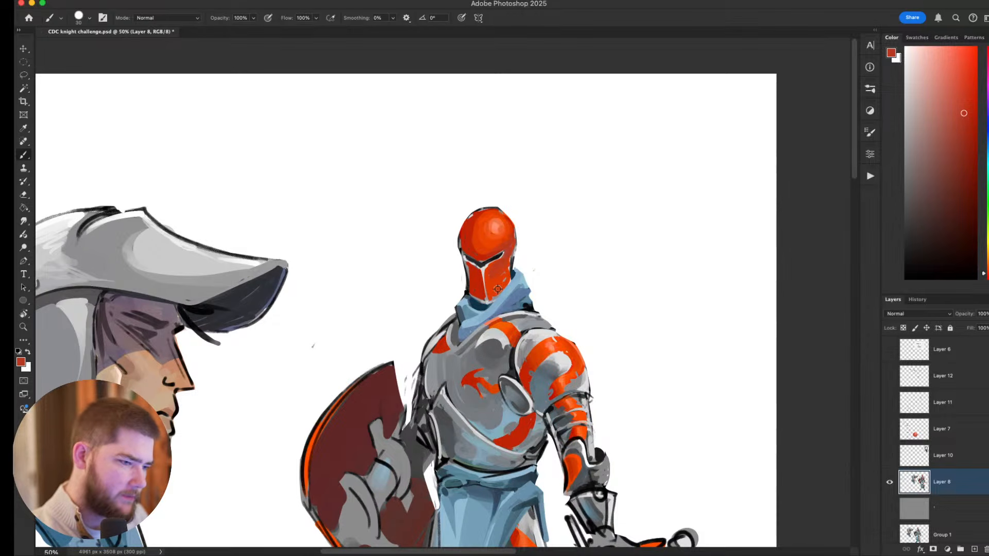
{"action": "left_click", "coordinate": [498, 288], "text": "alt"}
{"action": "key", "text": "["}
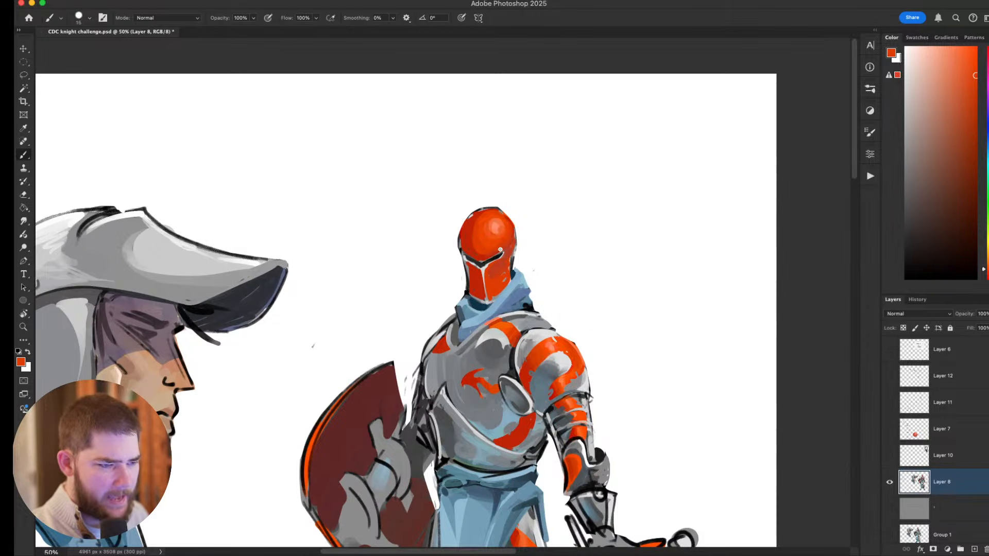
Cover the grey along the helmet's upper edge and refine the visor's side edge with a smaller brush in sampled reds.
{"action": "left_click_drag", "start_coordinate": [473, 215], "coordinate": [488, 210]}
{"action": "mouse_move", "coordinate": [647, 372]}
{"action": "left_mouse_down"}
{"action": "mouse_move", "coordinate": [620, 367]}
{"action": "mouse_move", "coordinate": [676, 254]}
{"action": "mouse_move", "coordinate": [695, 179]}
{"action": "mouse_move", "coordinate": [590, 380]}
{"action": "left_mouse_up"}
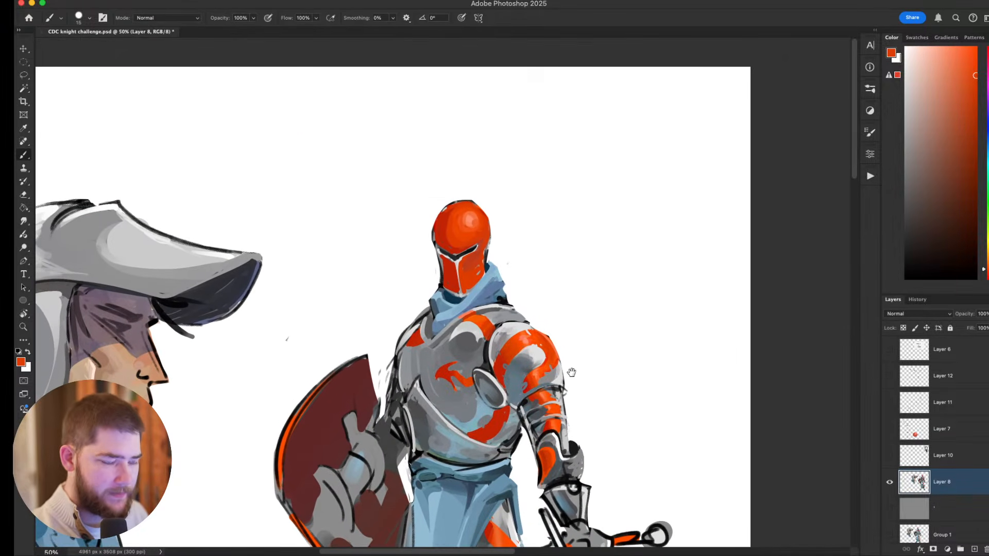
{"action": "left_click", "coordinate": [480, 267], "text": "alt"}
{"action": "left_click", "coordinate": [482, 268], "text": "alt"}
{"action": "key", "text": "["}
{"action": "key", "text": "["}
{"action": "key", "text": "["}
{"action": "left_click", "coordinate": [482, 258], "text": "alt"}
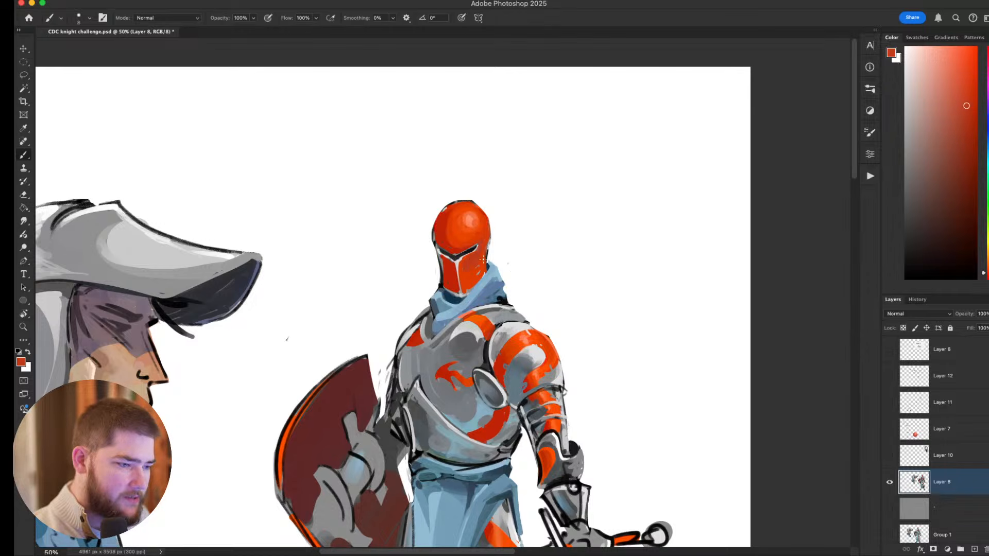
Examine the red helmet against the whole knight and up close around the visor, scarf and shoulders.
{"action": "scroll", "coordinate": [620, 265], "scroll_direction": "down", "scroll_amount": 1}
{"action": "scroll", "coordinate": [599, 133], "scroll_direction": "down", "scroll_amount": 1}
{"action": "scroll", "coordinate": [521, 156], "scroll_direction": "down", "scroll_amount": 1}
{"action": "scroll", "coordinate": [460, 201], "scroll_direction": "down", "scroll_amount": 2}
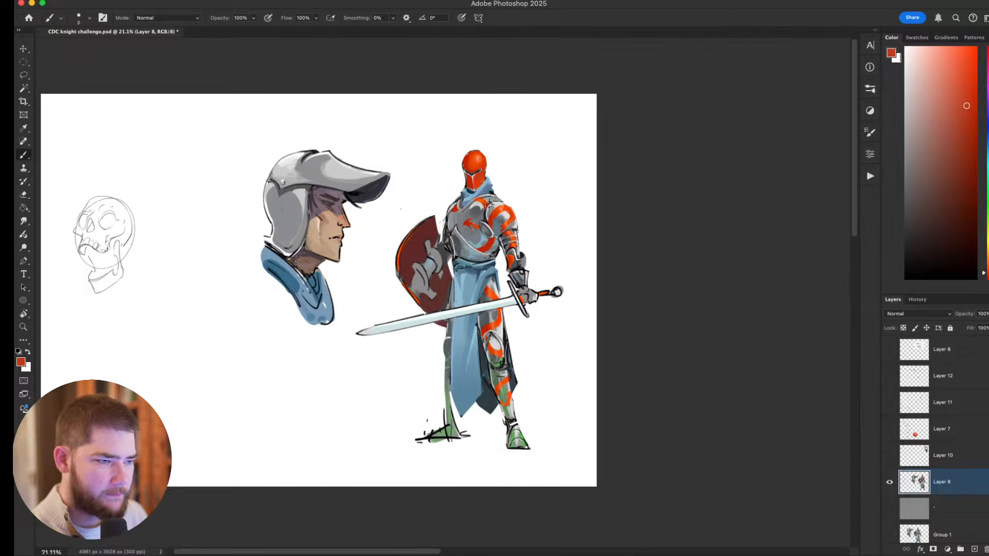
{"action": "scroll", "coordinate": [488, 186], "scroll_direction": "up", "scroll_amount": 4}
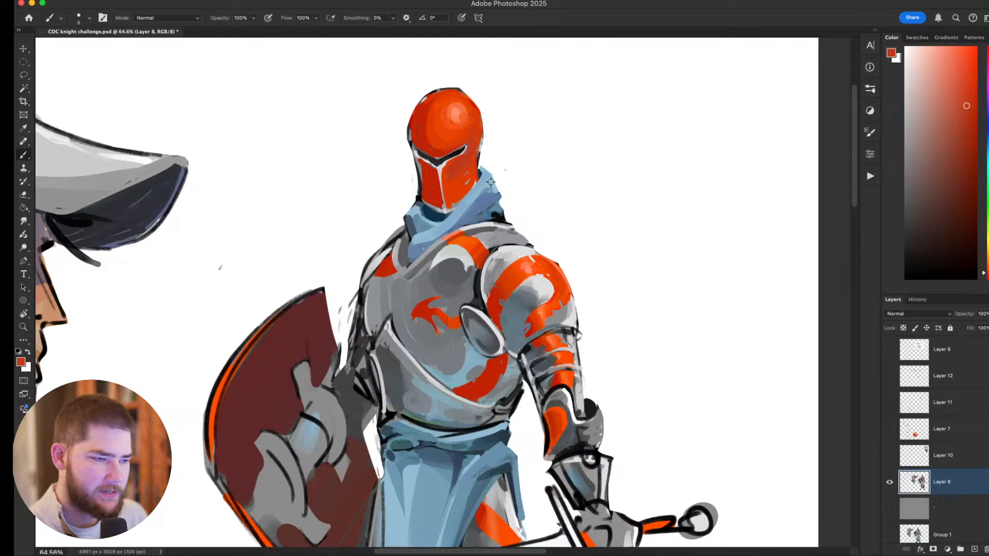
{"action": "scroll", "coordinate": [490, 182], "scroll_direction": "down", "scroll_amount": 5}
{"action": "scroll", "coordinate": [547, 223], "scroll_direction": "up", "scroll_amount": 3}
{"action": "scroll", "coordinate": [436, 179], "scroll_direction": "up", "scroll_amount": 4}
{"action": "left_click_drag", "start_coordinate": [468, 266], "coordinate": [456, 265]}
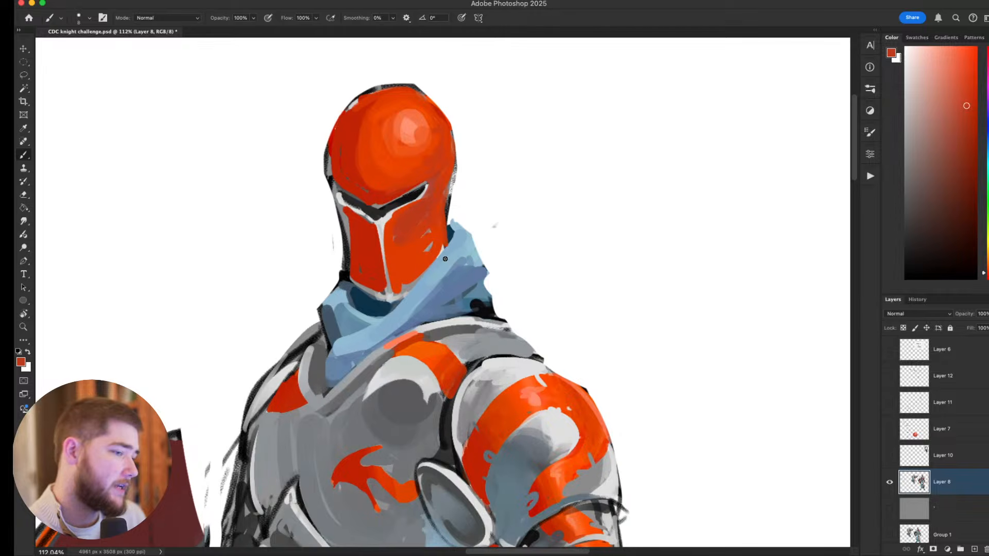
{"action": "scroll", "coordinate": [442, 271], "scroll_direction": "down", "scroll_amount": 6}
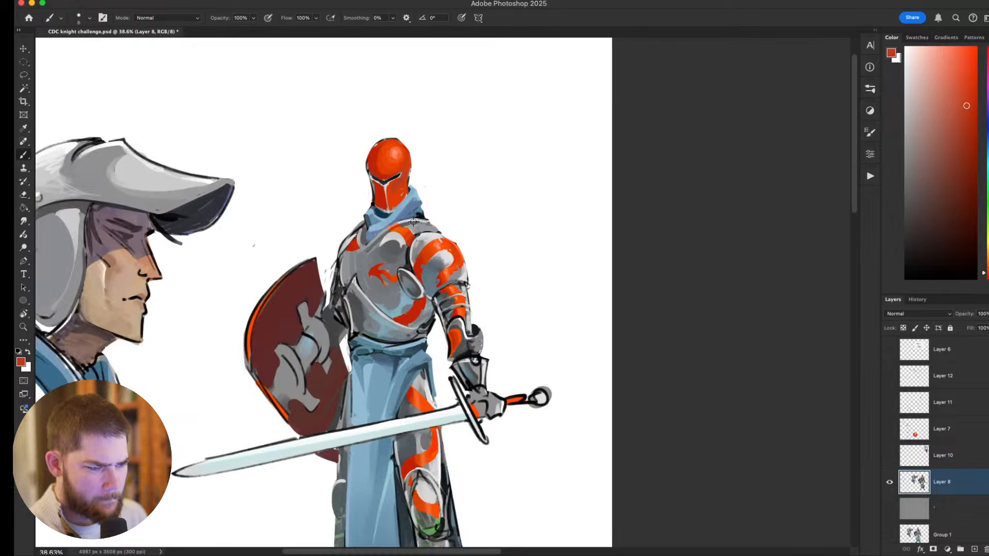
Touch up the highlight and stripe edges on the knight's shoulder plate with sampled light grey and red.
{"action": "scroll", "coordinate": [442, 255], "scroll_direction": "up", "scroll_amount": 3}
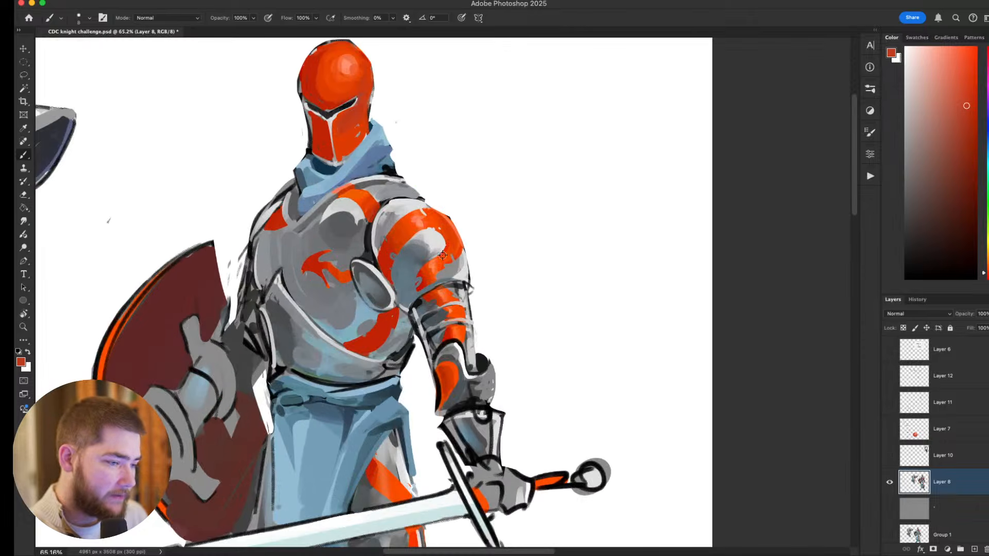
{"action": "left_click_drag", "start_coordinate": [550, 273], "coordinate": [599, 289]}
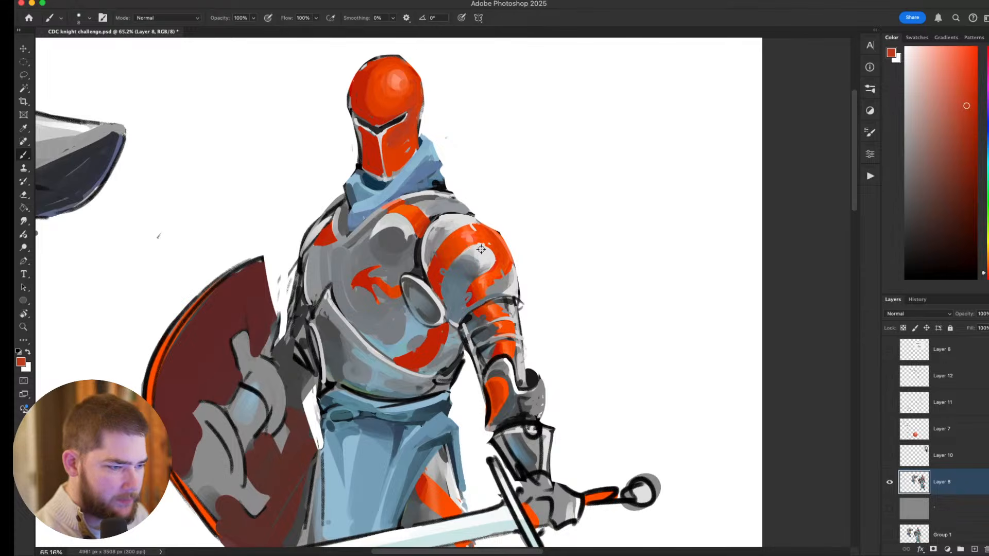
{"action": "left_click", "coordinate": [467, 248], "text": "alt"}
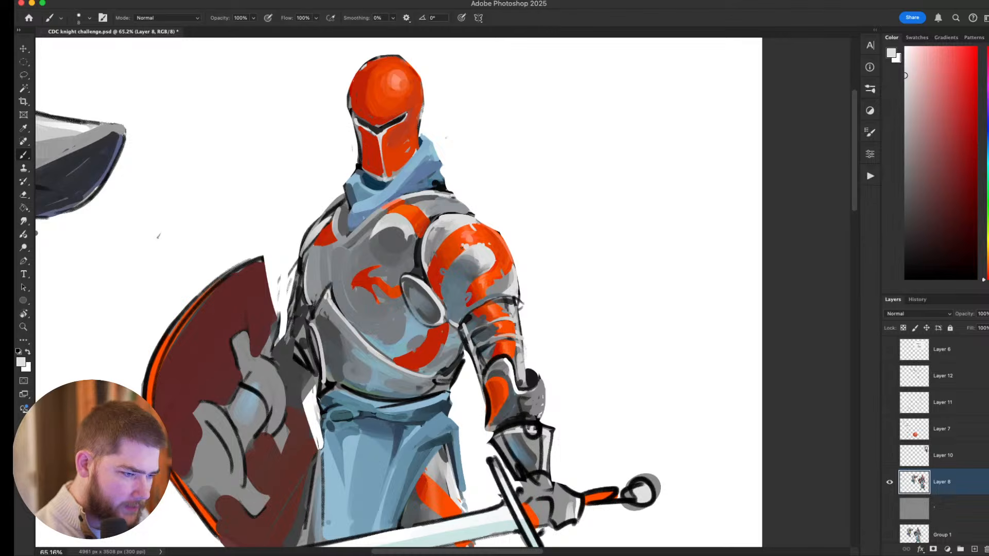
{"action": "left_click_drag", "start_coordinate": [529, 298], "coordinate": [468, 332]}
{"action": "left_click", "coordinate": [410, 297], "text": "alt"}
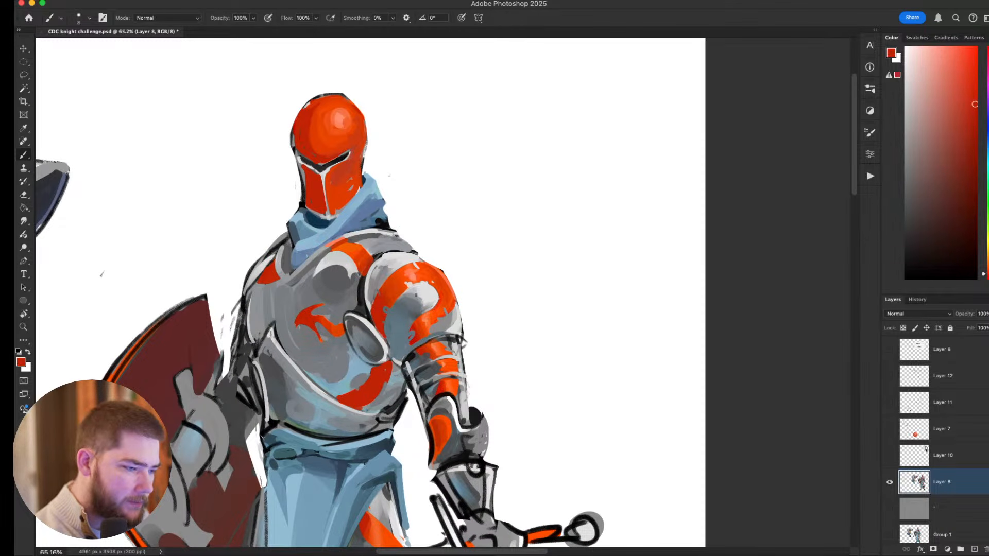
Refine the lower edge of the shoulder plate's red stripe with a smaller brush in sampled red and orange.
{"action": "key", "text": "r"}
{"action": "left_click_drag", "start_coordinate": [594, 398], "coordinate": [475, 240]}
{"action": "key", "text": "super+plus"}
{"action": "key", "text": "super+plus"}
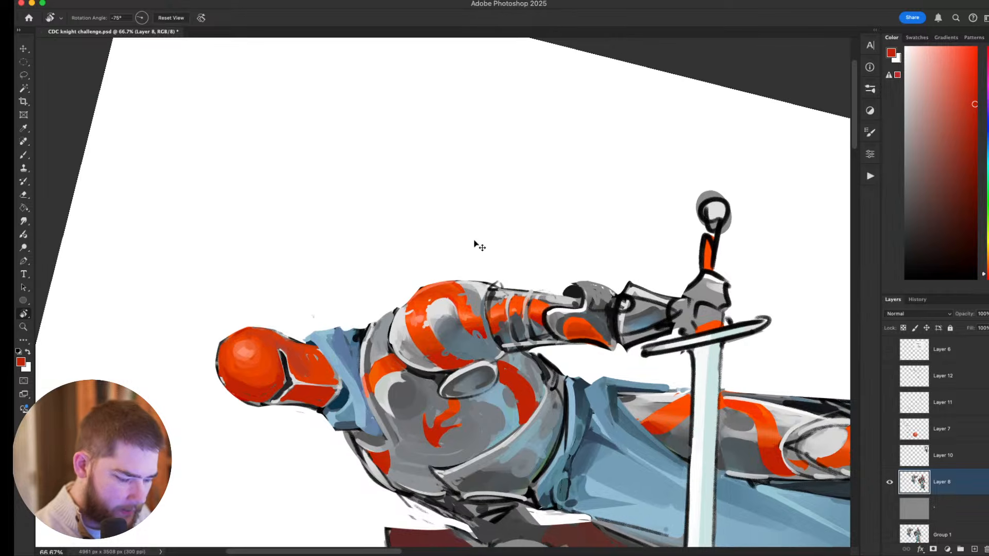
{"action": "key", "text": "b"}
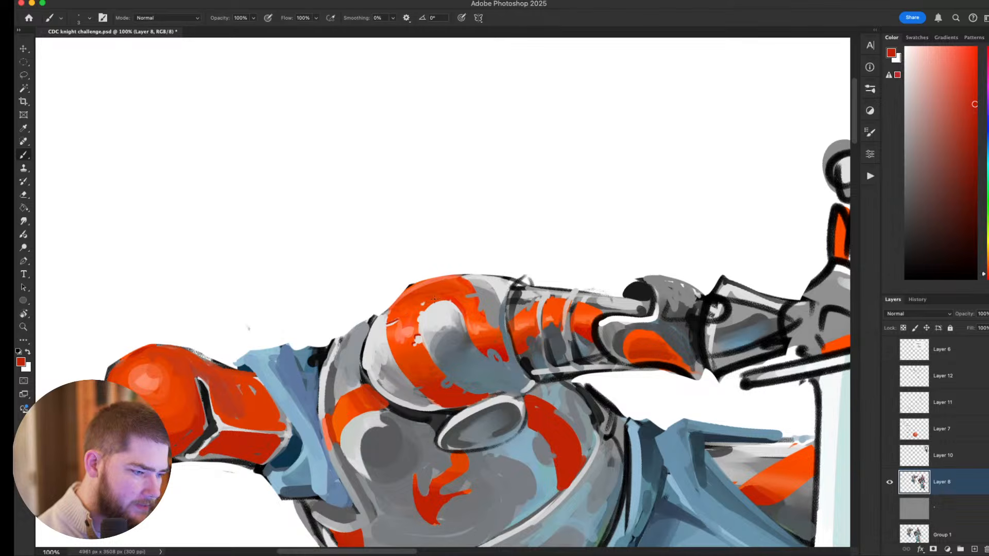
{"action": "left_click", "coordinate": [413, 297], "text": "alt"}
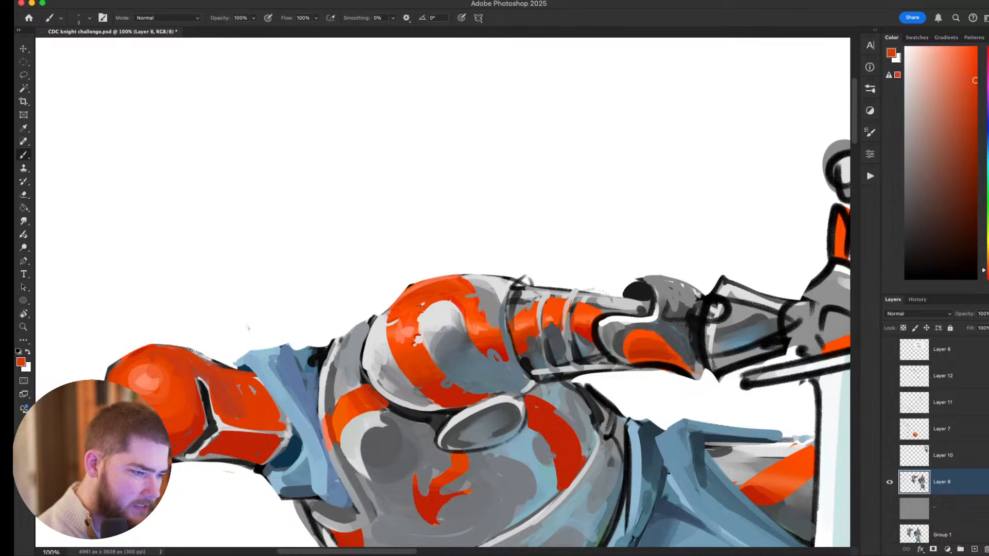
Touch up the stripes on the shoulder plate and upper arm with sampled shades of orange and red.
{"action": "key", "text": "Escape"}
{"action": "scroll", "coordinate": [443, 301], "scroll_direction": "down", "scroll_amount": 5}
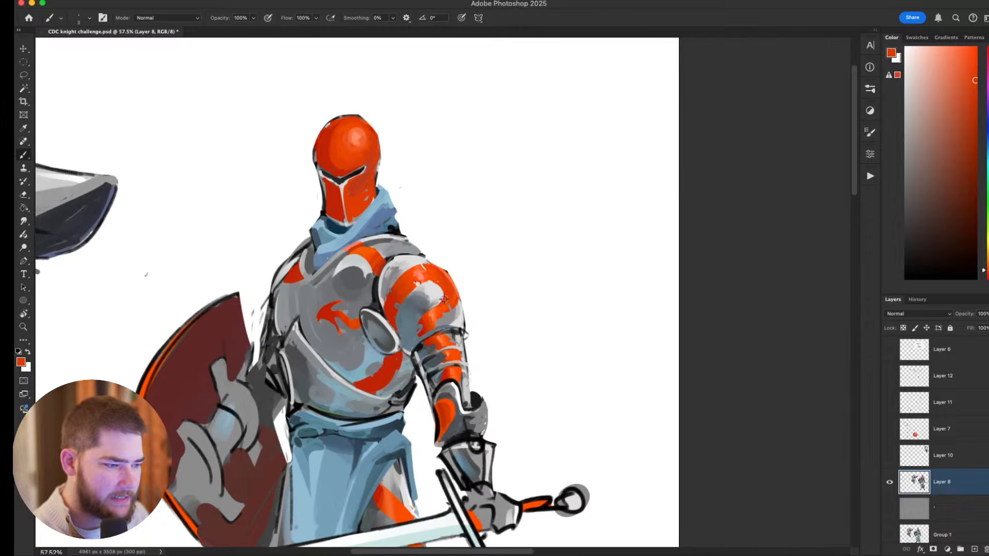
{"action": "scroll", "coordinate": [442, 301], "scroll_direction": "up", "scroll_amount": 4}
{"action": "left_click_drag", "start_coordinate": [438, 301], "coordinate": [513, 343]}
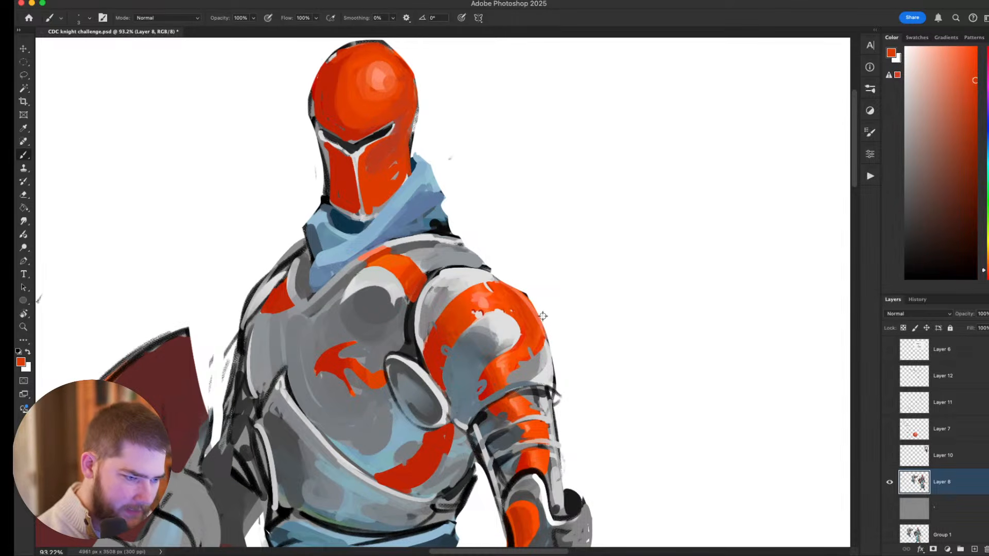
{"action": "left_click", "coordinate": [510, 290], "text": "alt"}
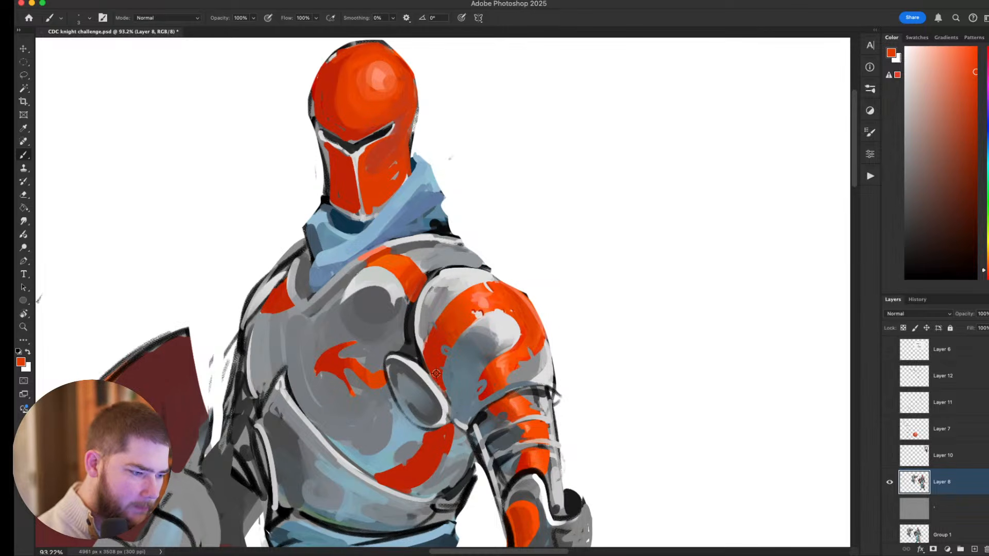
{"action": "left_click", "coordinate": [482, 311], "text": "alt"}
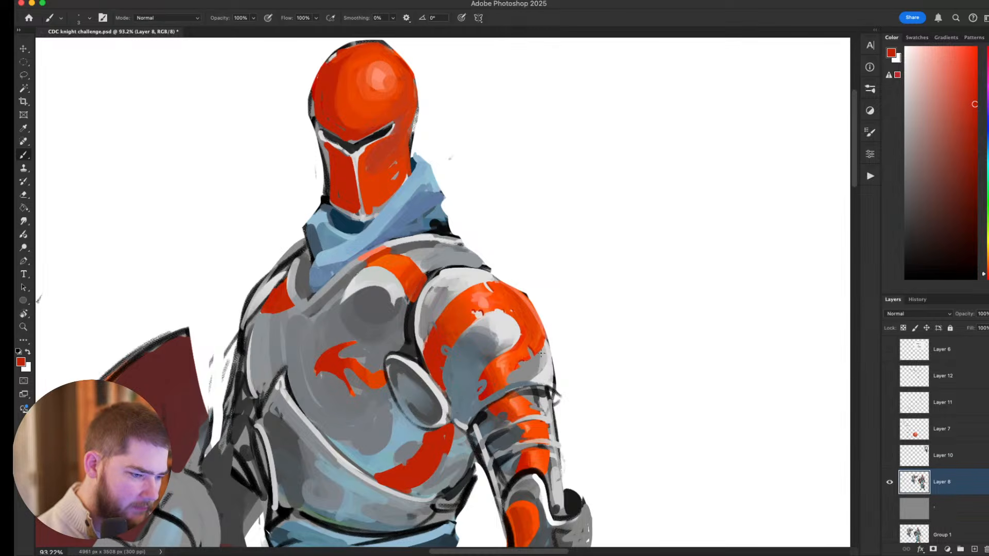
{"action": "left_click", "coordinate": [499, 374], "text": "alt"}
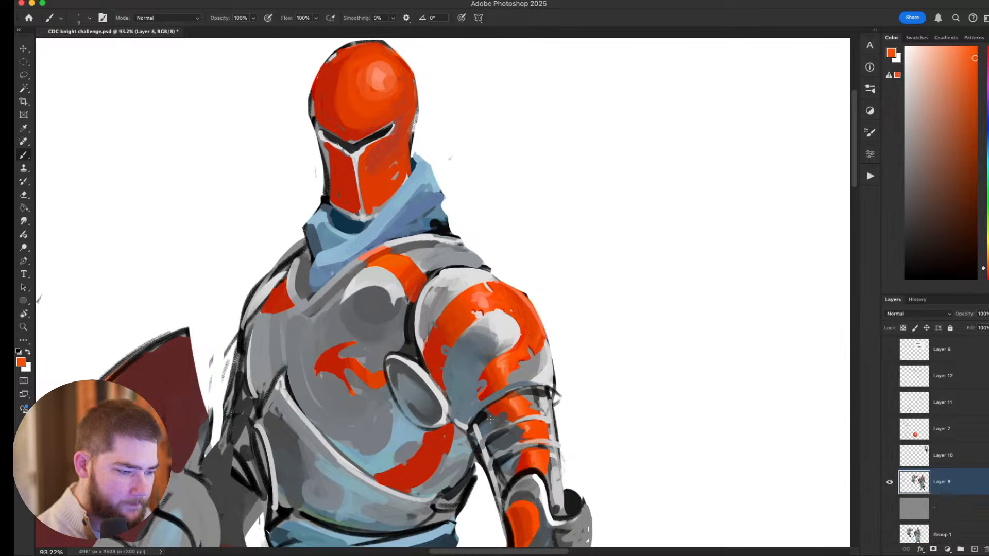
{"action": "key", "text": "r"}
{"action": "left_click_drag", "start_coordinate": [576, 325], "coordinate": [360, 495]}
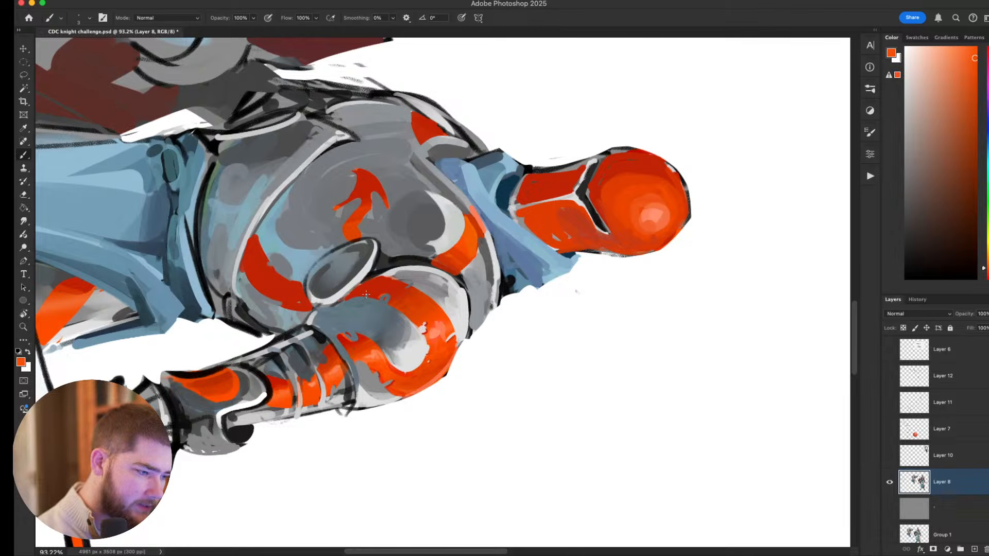
{"action": "key", "text": "Escape"}
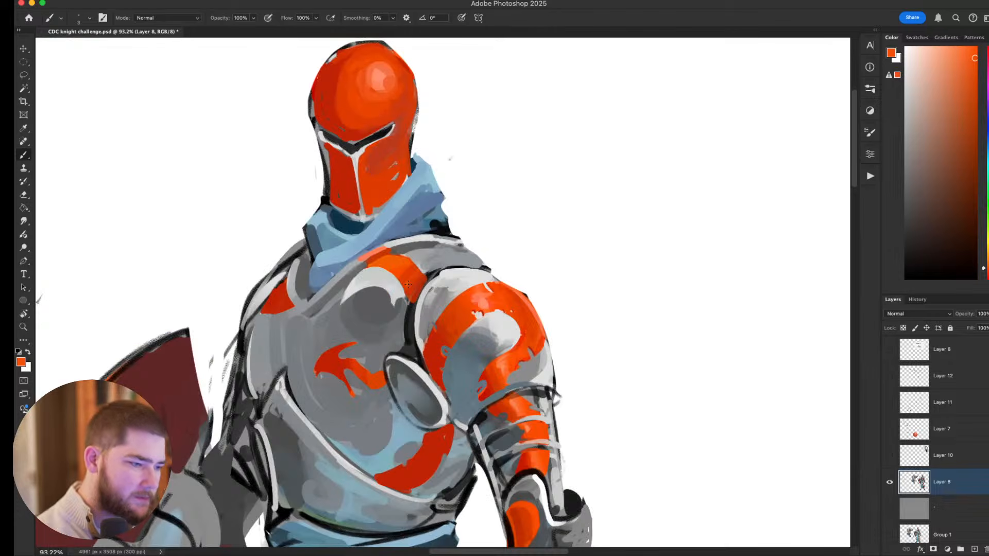
Examine the striped armour across the chest, arm and legs, and compare the full knight with the helmeted portrait.
{"action": "scroll", "coordinate": [408, 284], "scroll_direction": "down", "scroll_amount": 6}
{"action": "left_click_drag", "start_coordinate": [467, 297], "coordinate": [393, 303]}
{"action": "scroll", "coordinate": [443, 307], "scroll_direction": "down", "scroll_amount": 2}
{"action": "scroll", "coordinate": [393, 303], "scroll_direction": "down", "scroll_amount": 3}
{"action": "scroll", "coordinate": [392, 303], "scroll_direction": "up", "scroll_amount": 5}
{"action": "left_click_drag", "start_coordinate": [488, 230], "coordinate": [469, 174]}
{"action": "scroll", "coordinate": [469, 174], "scroll_direction": "down", "scroll_amount": 4}
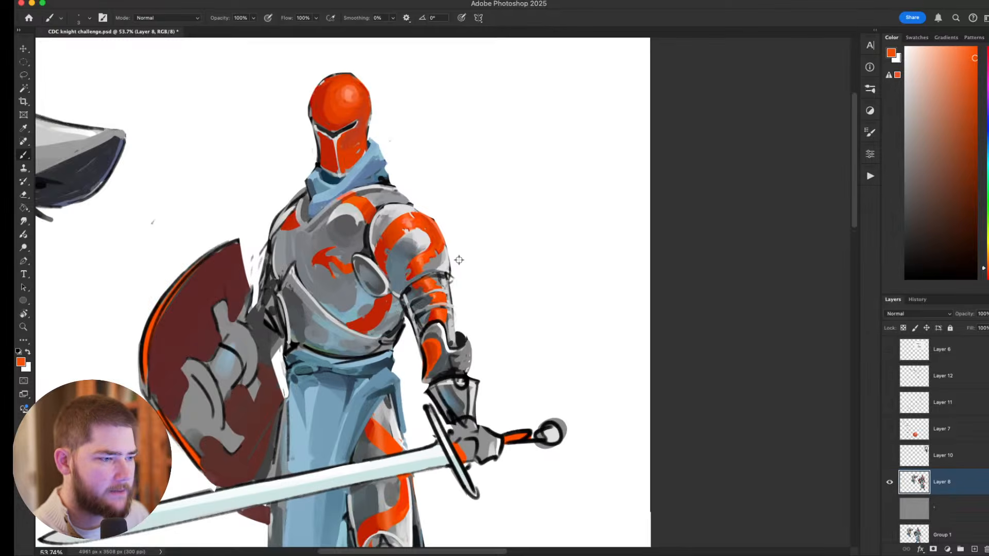
{"action": "scroll", "coordinate": [468, 286], "scroll_direction": "down", "scroll_amount": 2}
{"action": "left_click_drag", "start_coordinate": [547, 303], "coordinate": [513, 175]}
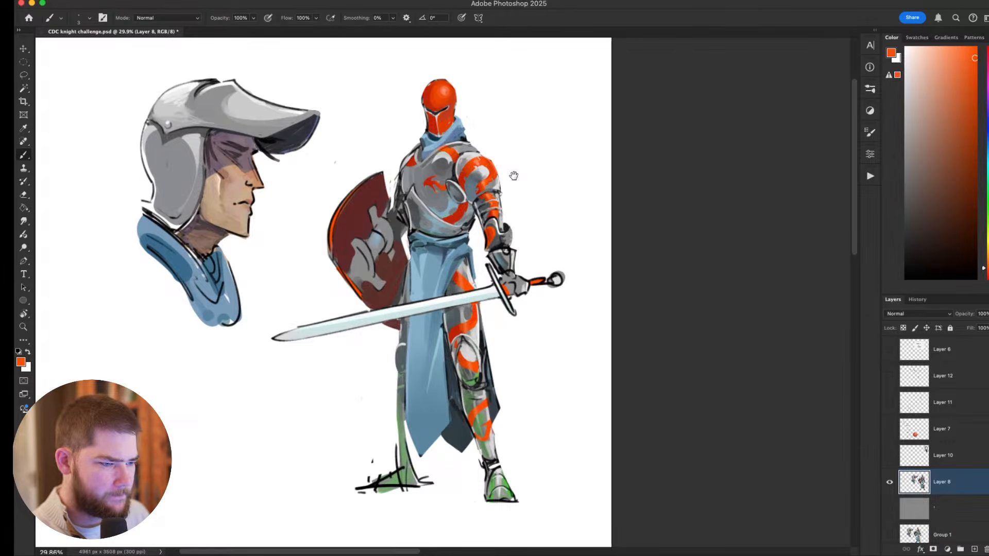
{"action": "scroll", "coordinate": [513, 176], "scroll_direction": "up", "scroll_amount": 5}
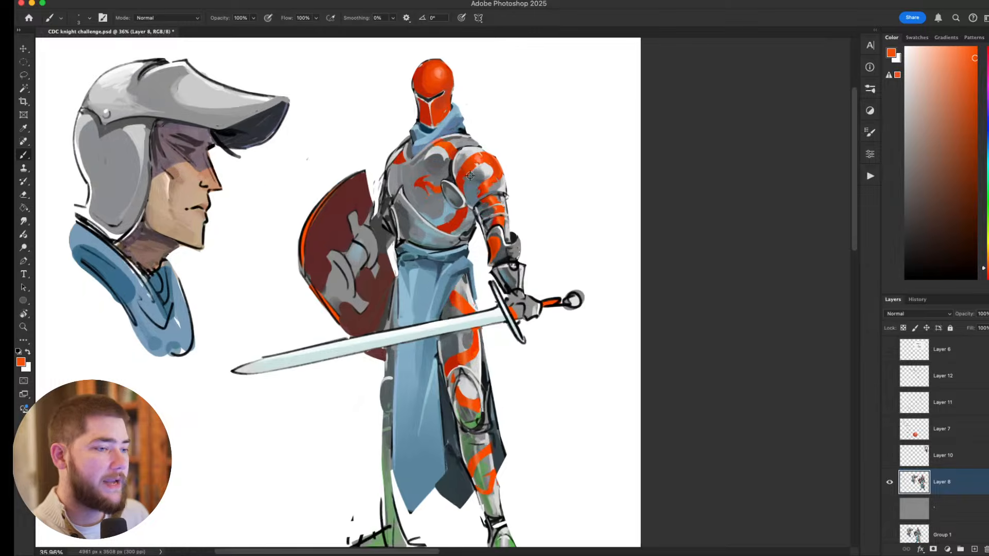
Blend the shading across the helmet dome with a larger brush, alternating sampled reds and orange.
{"action": "left_click_drag", "start_coordinate": [480, 185], "coordinate": [551, 349]}
{"action": "left_click", "coordinate": [478, 290], "text": "alt"}
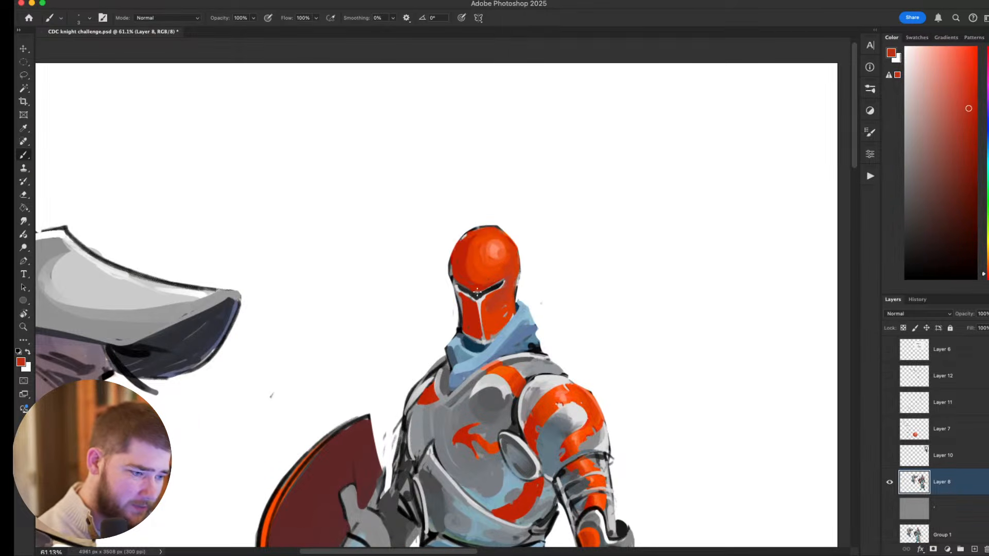
{"action": "key", "text": "bracketright"}
{"action": "key", "text": "bracketright"}
{"action": "key", "text": "bracketright"}
{"action": "key", "text": "bracketright"}
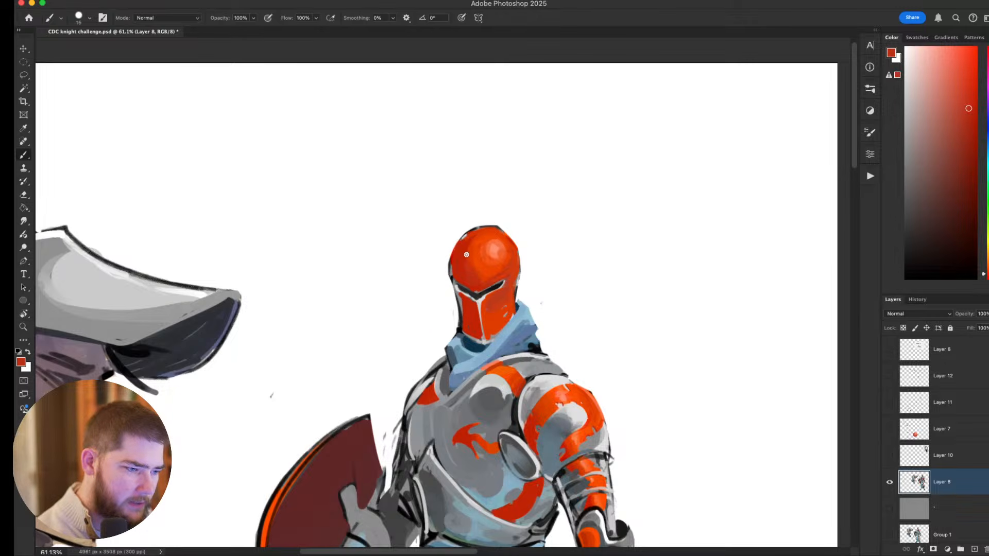
{"action": "left_click", "coordinate": [466, 270], "text": "alt"}
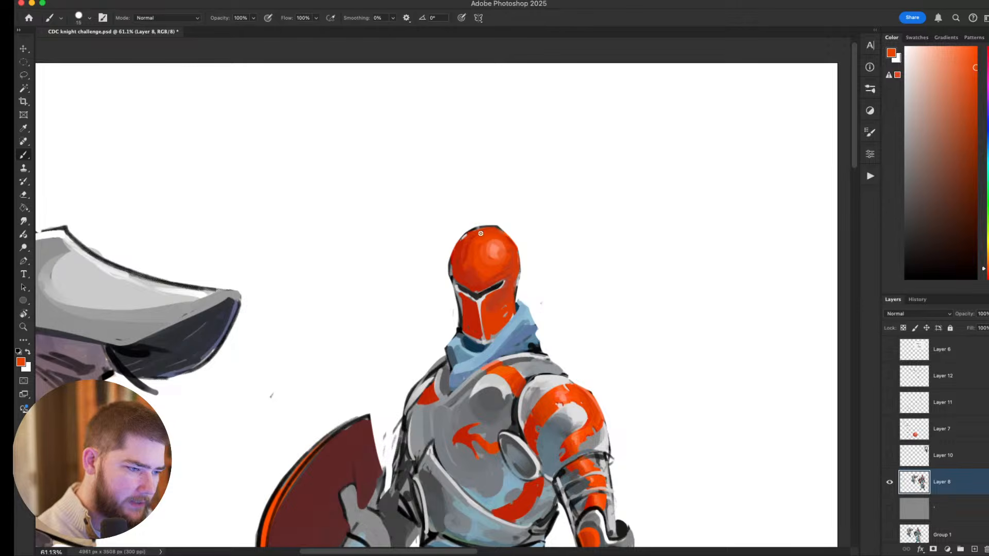
{"action": "left_click", "coordinate": [476, 272], "text": "alt"}
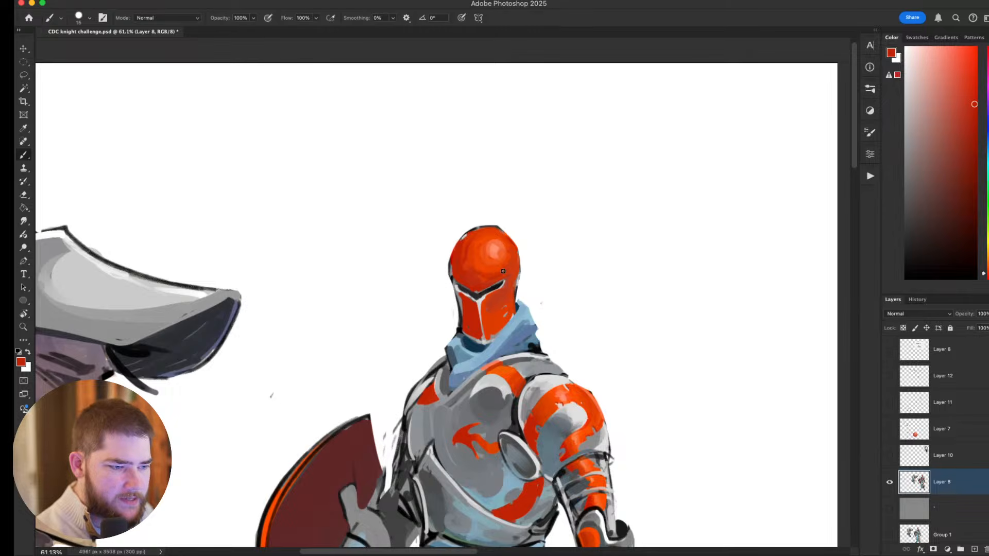
Add a light salmon highlight to the visor and refine its face and eye slit with sampled red, orange and dark grey.
{"action": "left_click_drag", "start_coordinate": [557, 282], "coordinate": [482, 343]}
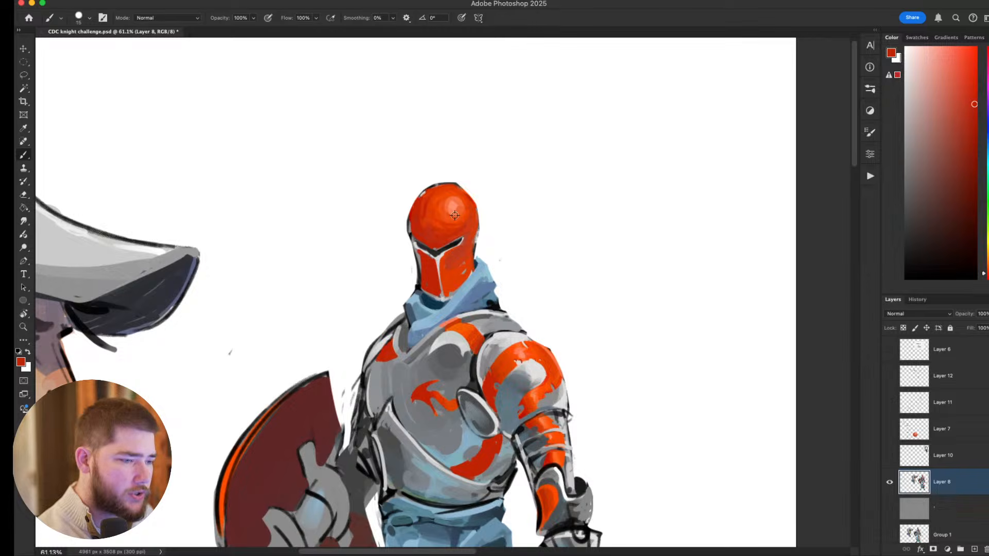
{"action": "left_click", "coordinate": [446, 270], "text": "alt"}
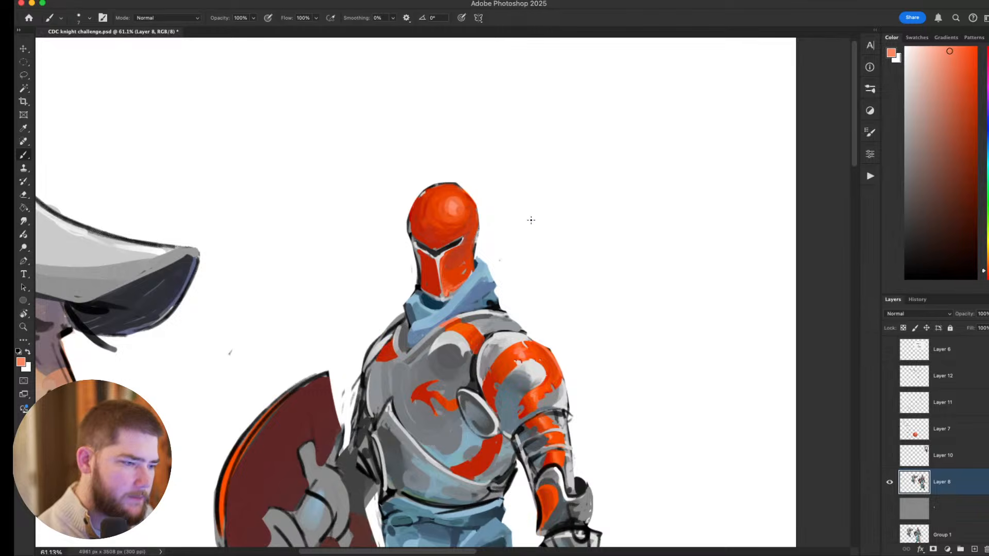
{"action": "left_click", "coordinate": [440, 261], "text": "alt"}
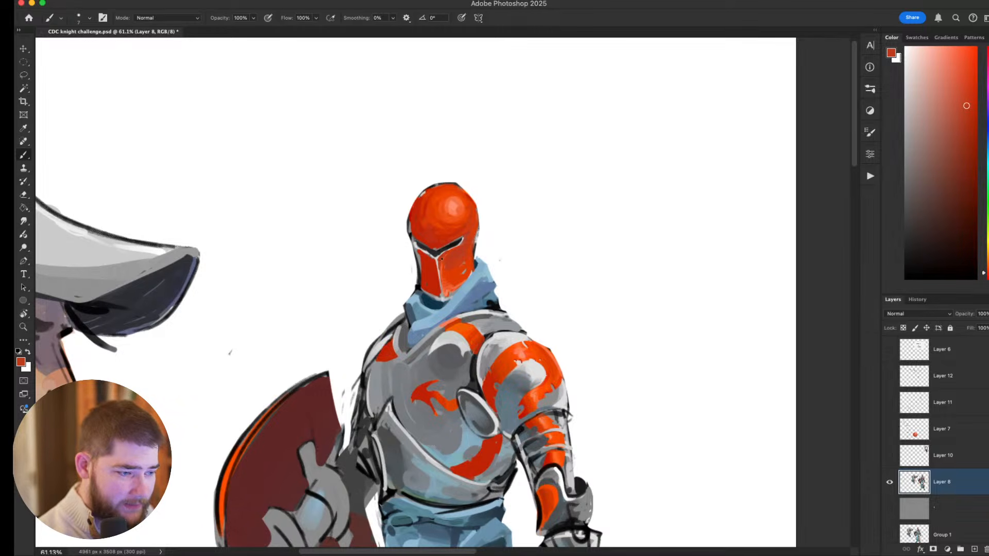
{"action": "left_click", "coordinate": [439, 257], "text": "alt"}
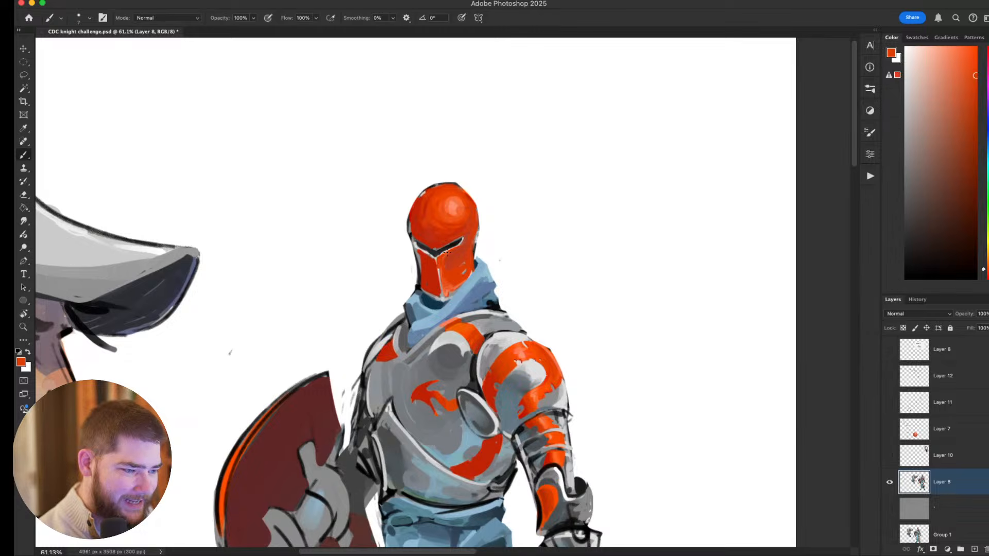
{"action": "left_click", "coordinate": [444, 251], "text": "alt"}
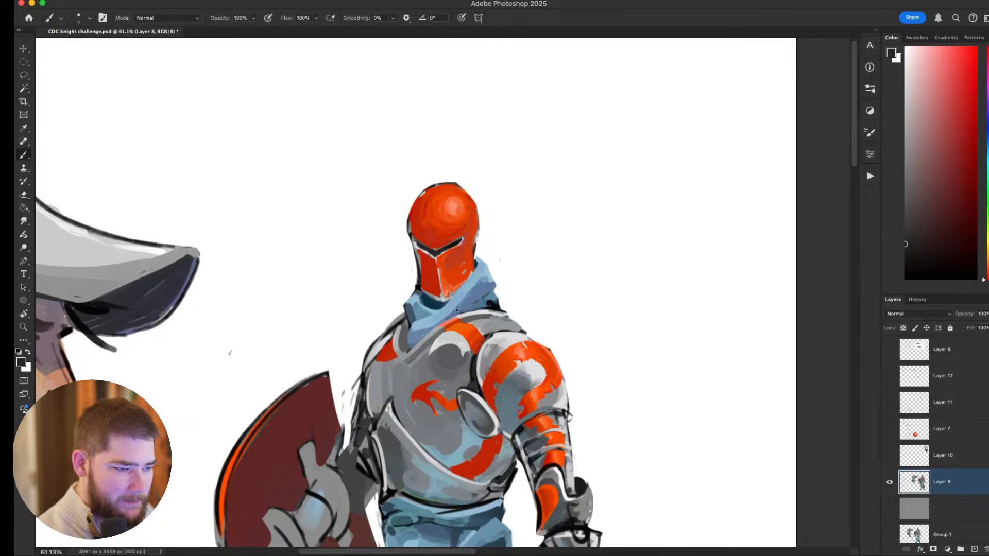
Cover the grey along the shield-side edge of the helmet dome and touch up the visor in sampled reds and orange.
{"action": "scroll", "coordinate": [446, 269], "scroll_direction": "up", "scroll_amount": 2}
{"action": "left_click", "coordinate": [419, 253], "text": "alt"}
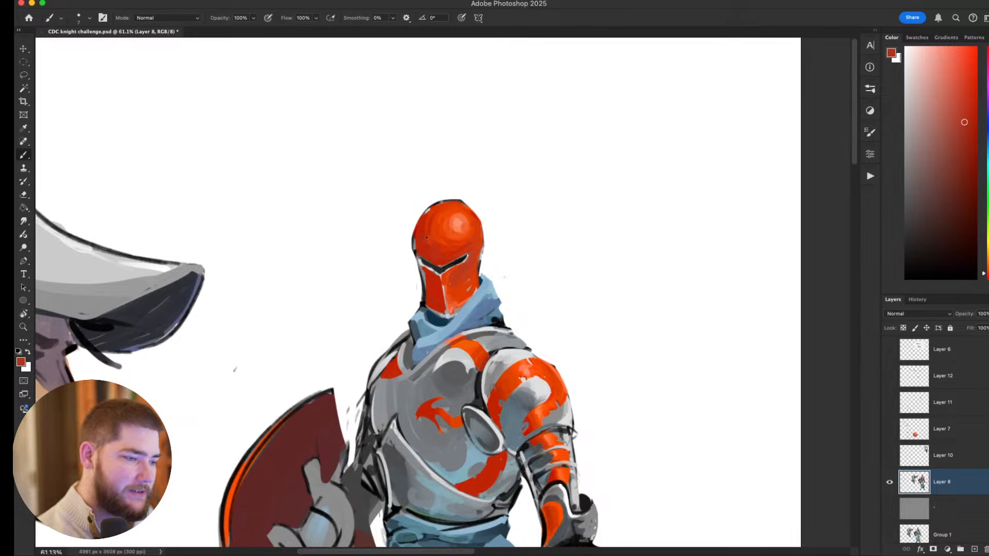
{"action": "left_click", "coordinate": [445, 224], "text": "alt"}
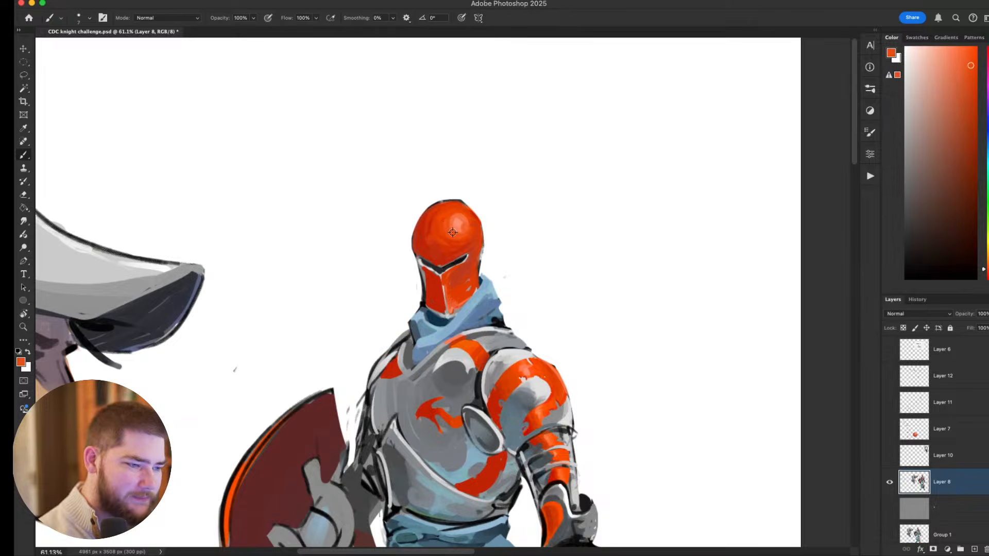
{"action": "mouse_move", "coordinate": [431, 208]}
{"action": "left_mouse_down"}
{"action": "mouse_move", "coordinate": [415, 255]}
{"action": "mouse_move", "coordinate": [423, 220]}
{"action": "left_mouse_up"}
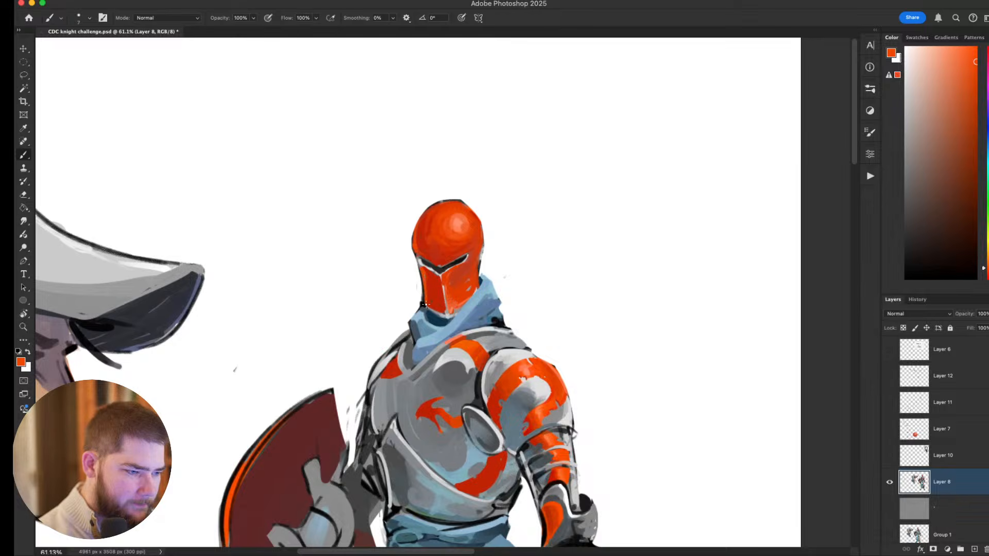
{"action": "left_click", "coordinate": [430, 287], "text": "alt"}
Examine the repainted helmet against the full knight, the shield and the helmeted portrait.
{"action": "left_click_drag", "start_coordinate": [523, 240], "coordinate": [519, 207]}
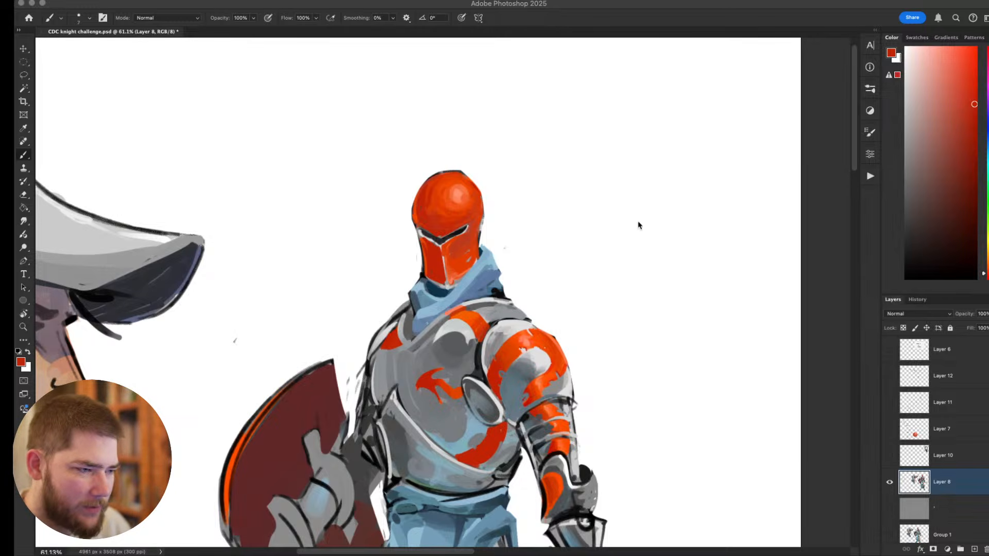
{"action": "scroll", "coordinate": [621, 296], "scroll_direction": "down", "scroll_amount": 5}
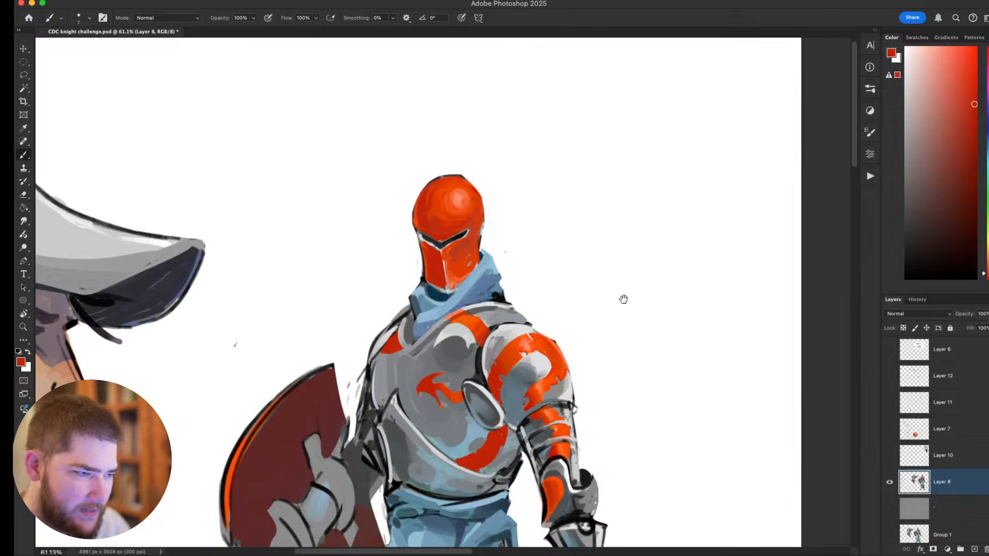
{"action": "left_click_drag", "start_coordinate": [623, 296], "coordinate": [612, 150]}
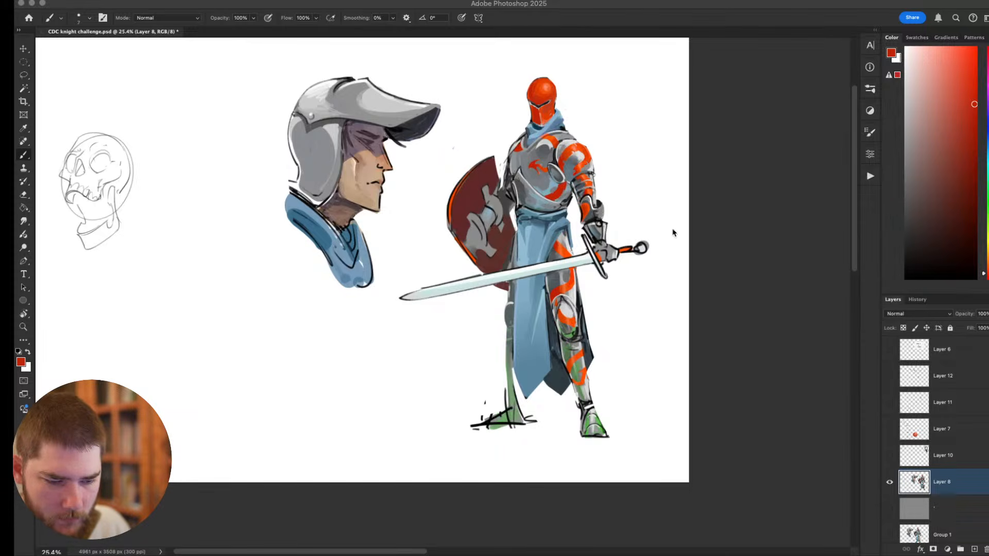
{"action": "left_click", "coordinate": [228, 273]}
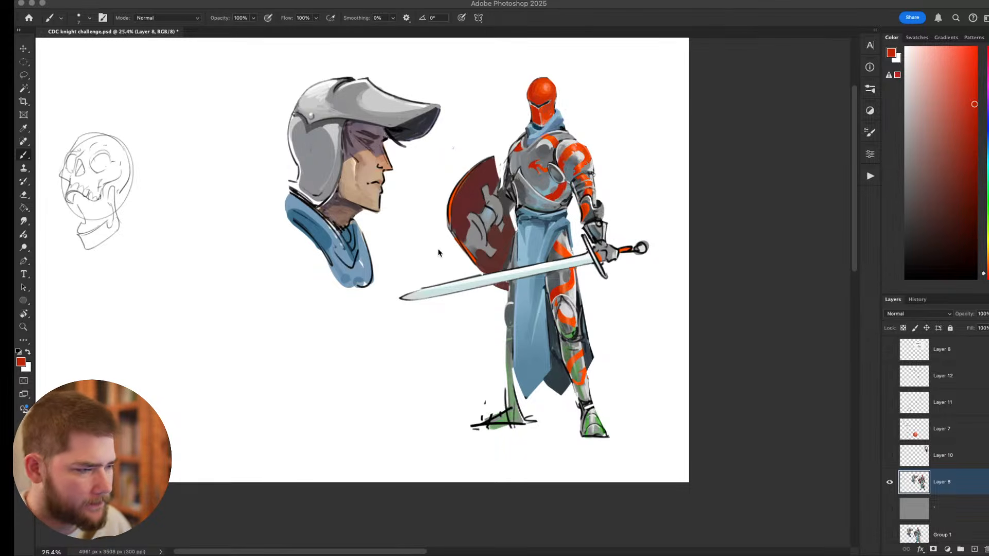
{"action": "left_click", "coordinate": [160, 278]}
{"action": "left_click_drag", "start_coordinate": [533, 173], "coordinate": [496, 297]}
{"action": "scroll", "coordinate": [522, 242], "scroll_direction": "up", "scroll_amount": 5}
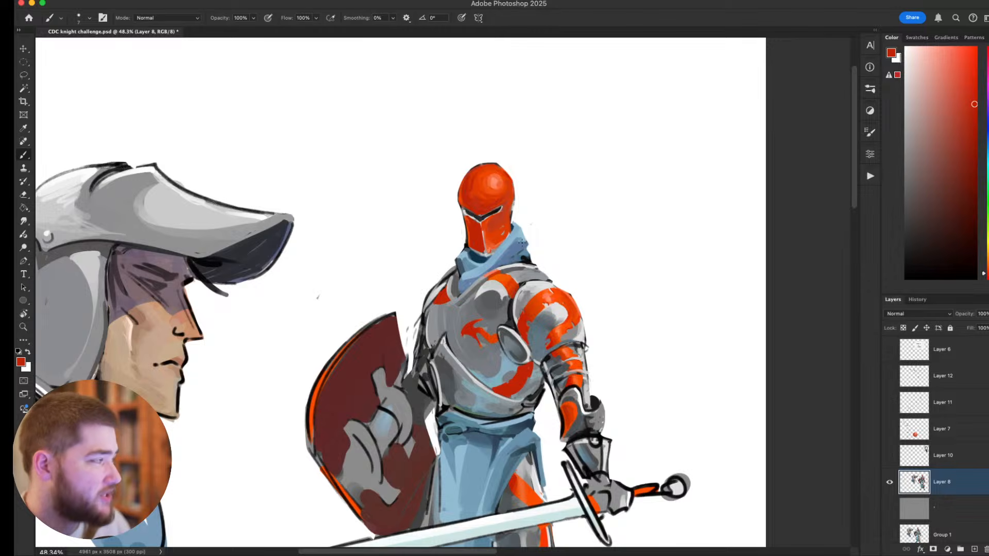
{"action": "scroll", "coordinate": [522, 242], "scroll_direction": "down", "scroll_amount": 5}
{"action": "scroll", "coordinate": [549, 242], "scroll_direction": "up", "scroll_amount": 3}
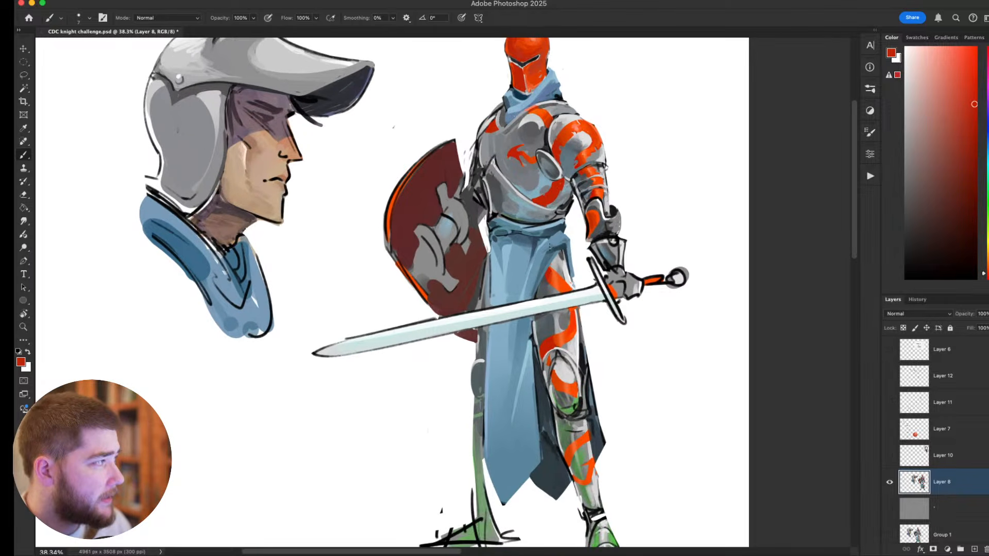
Examine the red helmet against the knight's full figure and the helmeted portrait.
{"action": "scroll", "coordinate": [549, 243], "scroll_direction": "down", "scroll_amount": 3}
{"action": "scroll", "coordinate": [547, 262], "scroll_direction": "up", "scroll_amount": 2}
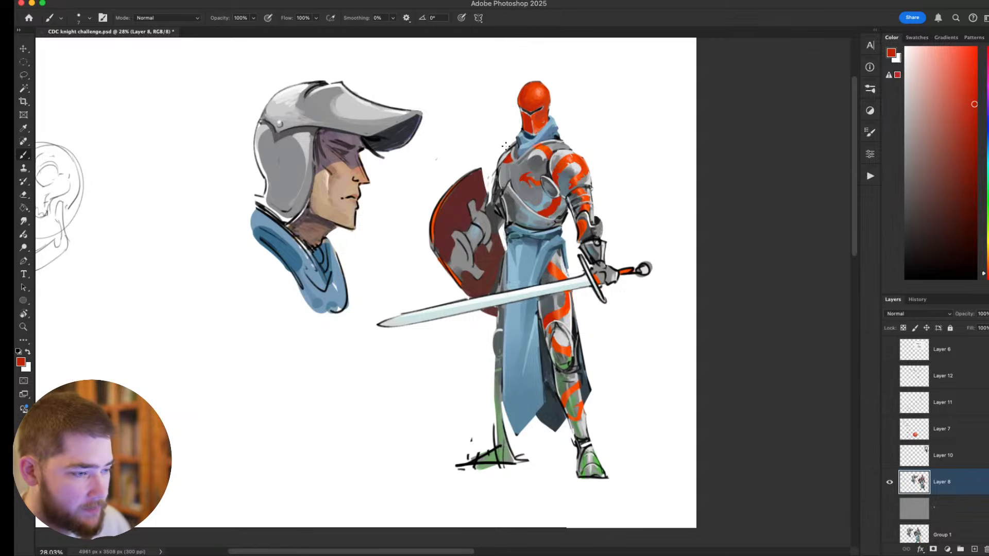
{"action": "scroll", "coordinate": [525, 171], "scroll_direction": "up", "scroll_amount": 2}
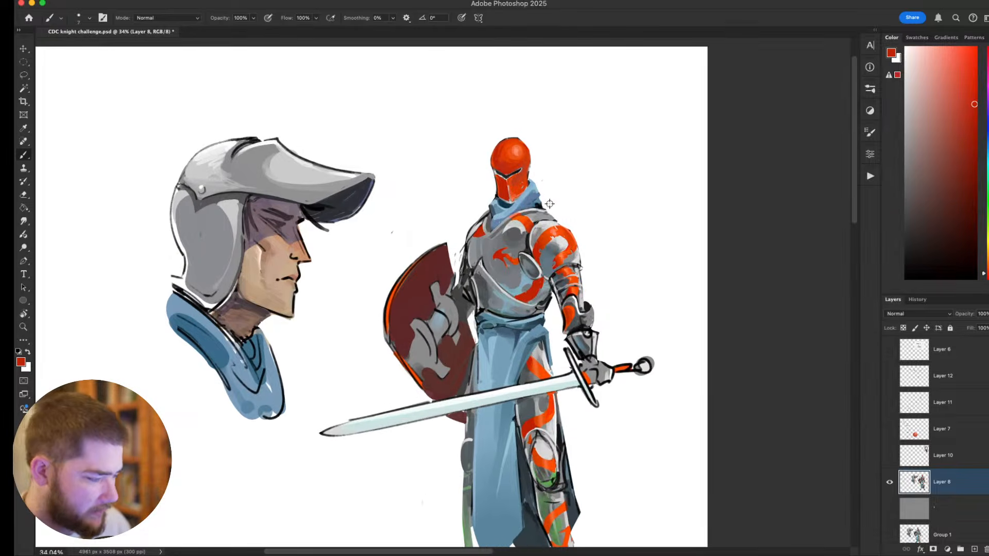
{"action": "scroll", "coordinate": [550, 204], "scroll_direction": "up", "scroll_amount": 1}
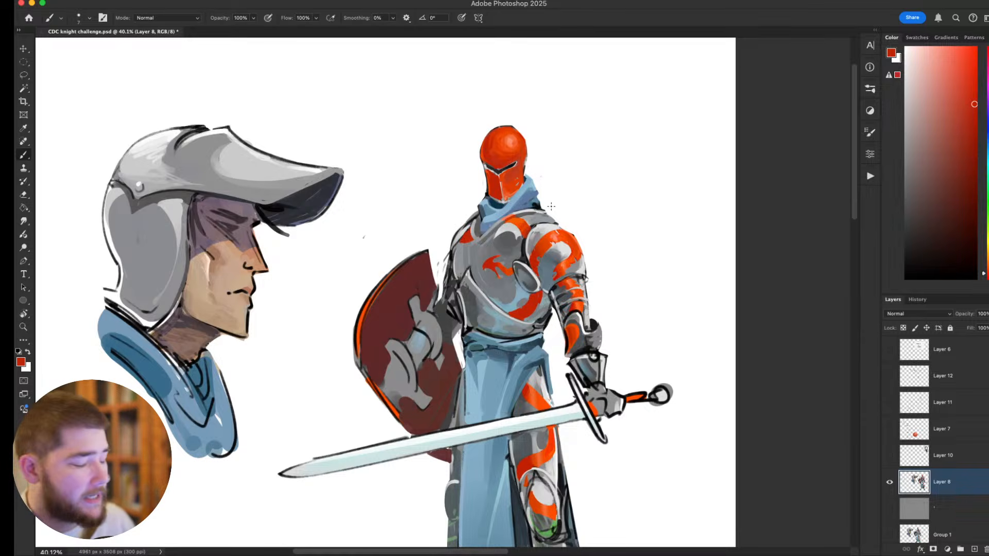
{"action": "mouse_move", "coordinate": [506, 253]}
{"action": "left_mouse_down"}
{"action": "mouse_move", "coordinate": [471, 255]}
{"action": "mouse_move", "coordinate": [506, 256]}
{"action": "left_mouse_up"}
{"action": "left_click_drag", "start_coordinate": [494, 184], "coordinate": [486, 276]}
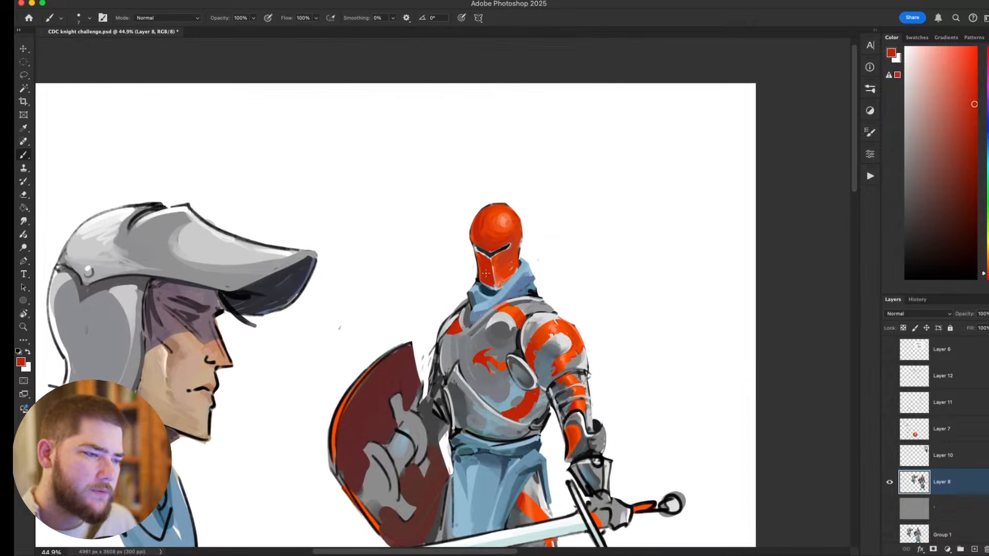
{"action": "scroll", "coordinate": [486, 276], "scroll_direction": "up", "scroll_amount": 4}
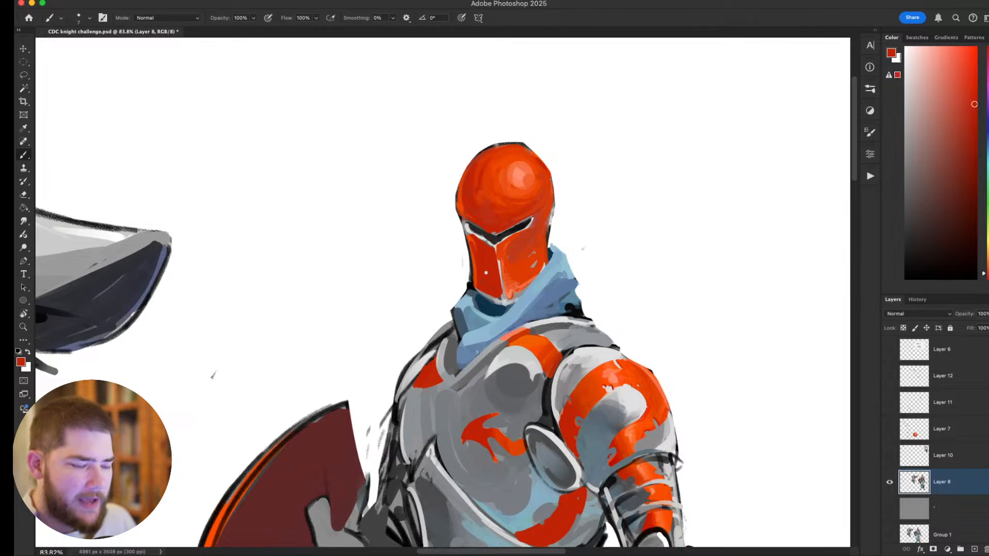
Undo the stray stroke and rework the edges of the visor's eye slit with a smaller brush on a rotated canvas.
{"action": "mouse_move", "coordinate": [486, 272]}
{"action": "left_mouse_down"}
{"action": "mouse_move", "coordinate": [539, 306]}
{"action": "mouse_move", "coordinate": [584, 256]}
{"action": "left_mouse_up"}
{"action": "left_click", "coordinate": [559, 390], "text": "alt"}
{"action": "key", "text": "super+z"}
{"action": "key", "text": "["}
{"action": "key", "text": "r"}
{"action": "mouse_move", "coordinate": [267, 408]}
{"action": "left_mouse_down"}
{"action": "mouse_move", "coordinate": [233, 299]}
{"action": "mouse_move", "coordinate": [259, 190]}
{"action": "left_mouse_up"}
{"action": "left_click_drag", "start_coordinate": [506, 359], "coordinate": [504, 377]}
{"action": "left_click_drag", "start_coordinate": [509, 344], "coordinate": [507, 381]}
{"action": "left_click", "coordinate": [511, 358], "text": "alt"}
Sharpen the visor's eye slit in sampled dark grey with the helmet turned sideways.
{"action": "key", "text": "Escape"}
{"action": "mouse_move", "coordinate": [699, 359]}
{"action": "left_mouse_down"}
{"action": "mouse_move", "coordinate": [768, 316]}
{"action": "mouse_move", "coordinate": [723, 235]}
{"action": "mouse_move", "coordinate": [688, 258]}
{"action": "mouse_move", "coordinate": [631, 325]}
{"action": "mouse_move", "coordinate": [671, 334]}
{"action": "mouse_move", "coordinate": [610, 134]}
{"action": "mouse_move", "coordinate": [438, 116]}
{"action": "left_mouse_up"}
{"action": "key", "text": "r"}
{"action": "left_click_drag", "start_coordinate": [359, 235], "coordinate": [517, 324]}
{"action": "left_click", "coordinate": [517, 324], "text": "alt"}
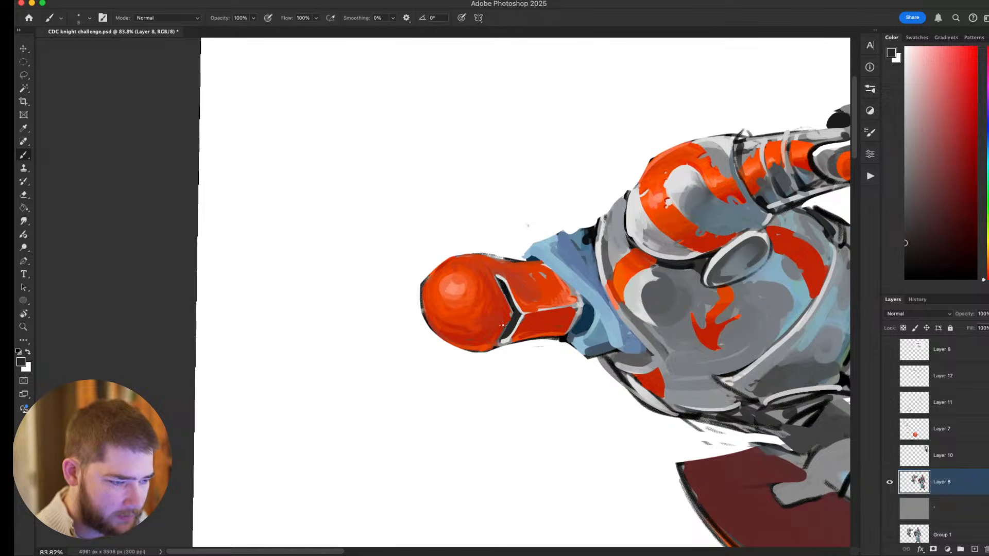
Tidy the helmet's edge near the eye slit in sampled red from the opposite canvas angle and return the canvas upright.
{"action": "key", "text": "Escape"}
{"action": "left_click_drag", "start_coordinate": [612, 373], "coordinate": [681, 227]}
{"action": "key", "text": "r"}
{"action": "mouse_move", "coordinate": [506, 186]}
{"action": "left_mouse_down"}
{"action": "mouse_move", "coordinate": [551, 230]}
{"action": "mouse_move", "coordinate": [539, 326]}
{"action": "left_mouse_up"}
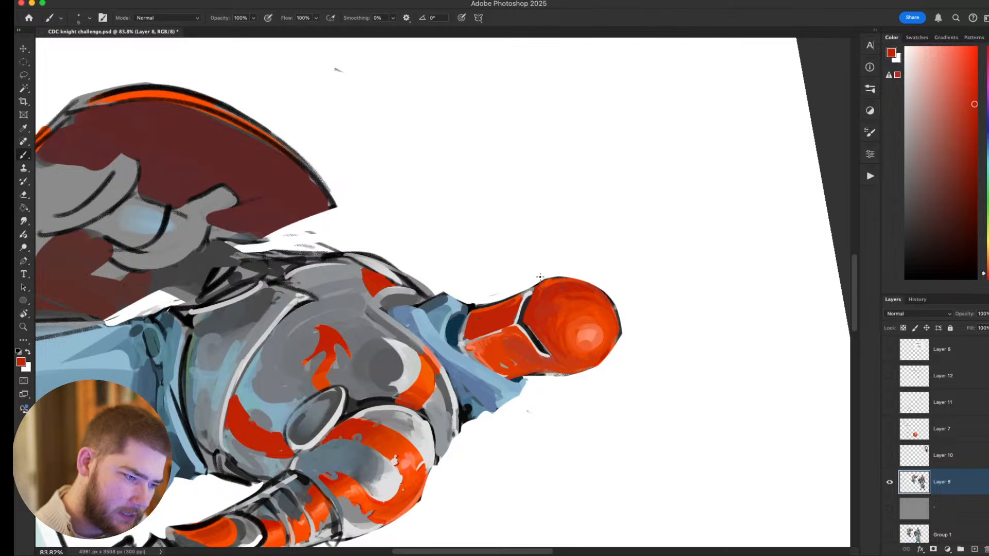
{"action": "key", "text": "Escape"}
{"action": "left_click_drag", "start_coordinate": [672, 328], "coordinate": [615, 312]}
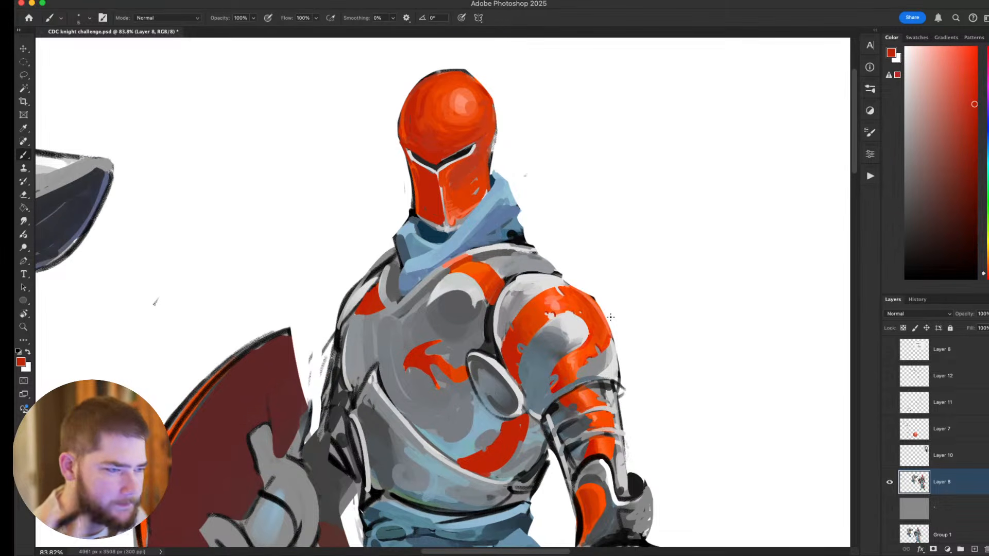
Paint worn grey marks along the lower edge of the visor with sampled grey.
{"action": "scroll", "coordinate": [515, 293], "scroll_direction": "down", "scroll_amount": 10}
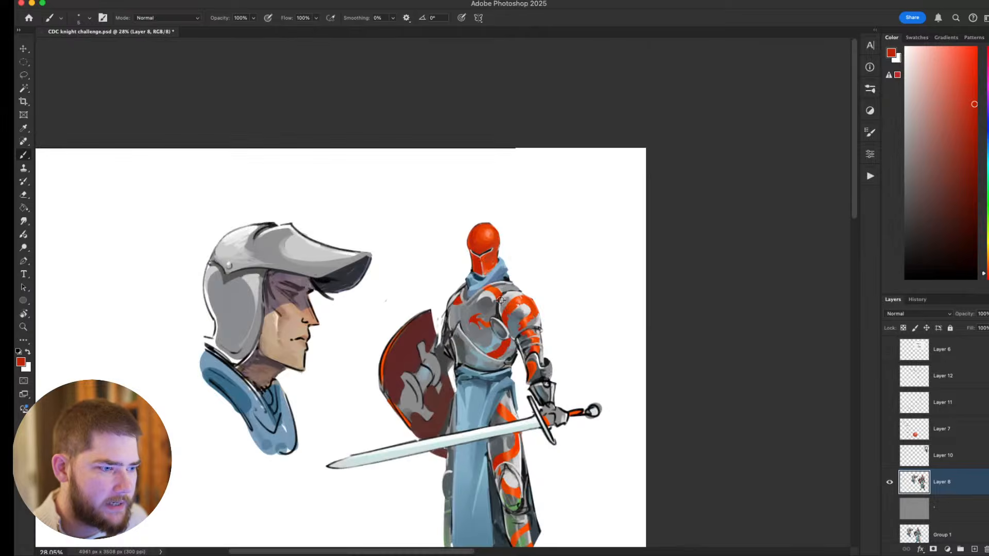
{"action": "scroll", "coordinate": [499, 299], "scroll_direction": "up", "scroll_amount": 9}
{"action": "left_click_drag", "start_coordinate": [499, 203], "coordinate": [529, 264]}
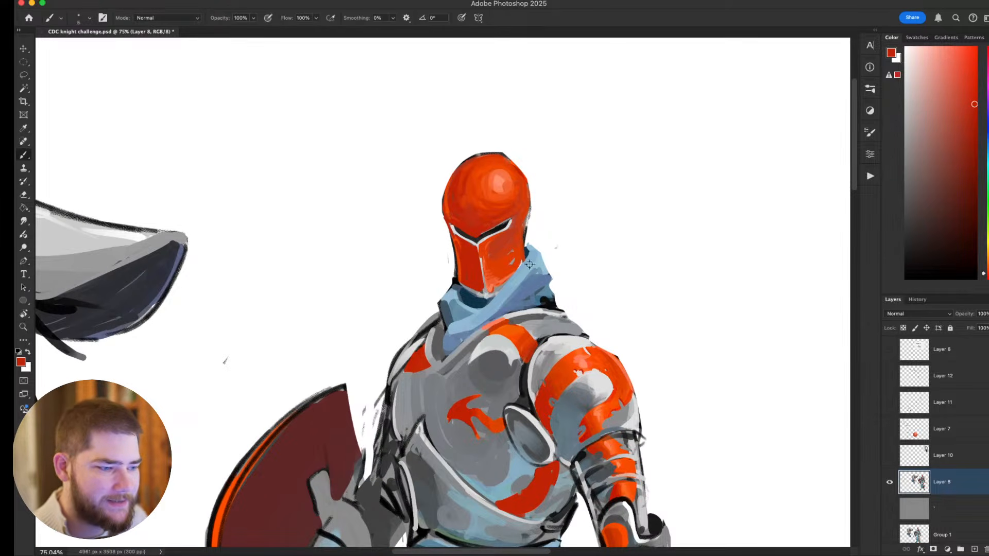
{"action": "left_click", "coordinate": [496, 289], "text": "alt"}
{"action": "left_click_drag", "start_coordinate": [470, 288], "coordinate": [474, 290]}
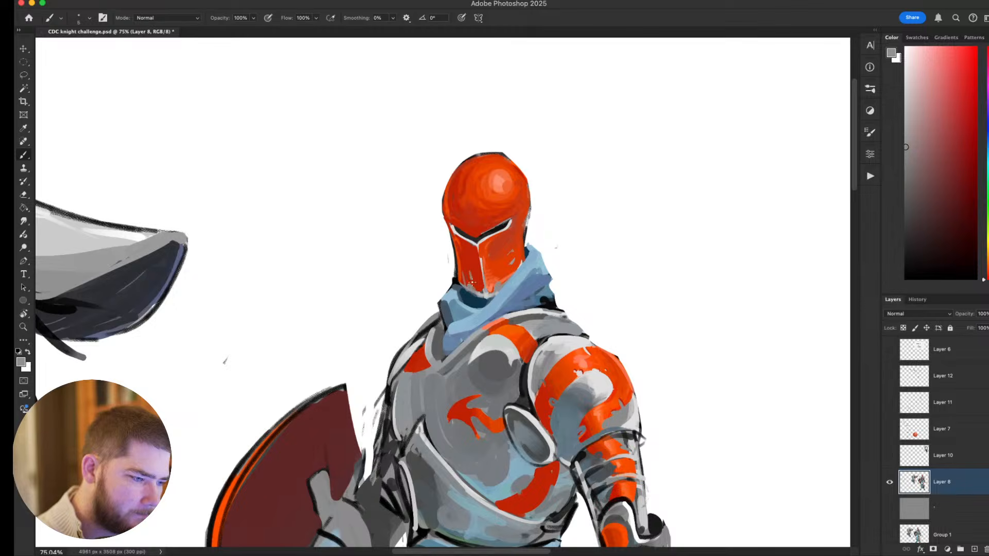
{"action": "left_click_drag", "start_coordinate": [485, 292], "coordinate": [543, 242]}
Paint grey paint chips and scratches across the helmet dome and visor, enlarging the brush for the broader marks.
{"action": "left_click", "coordinate": [486, 238], "text": "alt"}
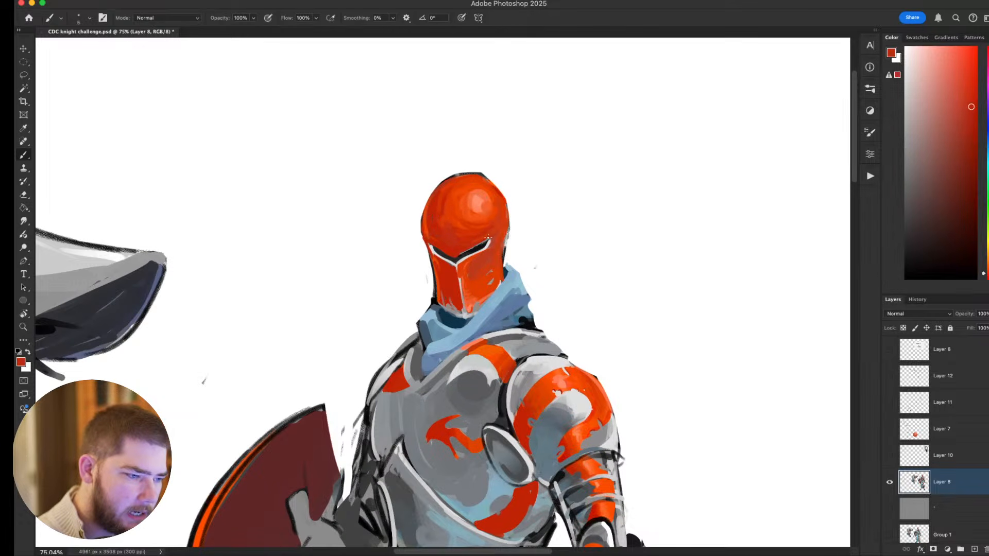
{"action": "left_click", "coordinate": [485, 239], "text": "alt"}
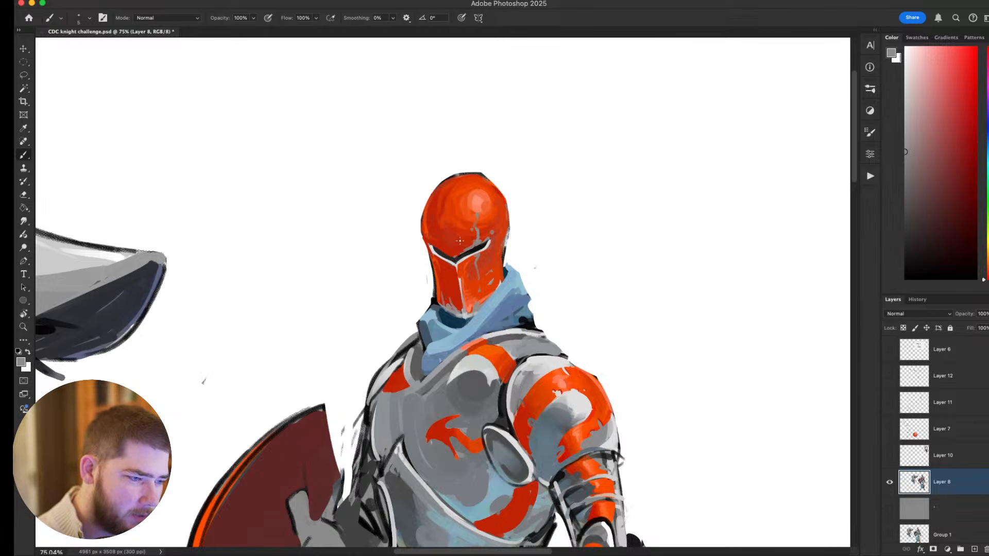
{"action": "key", "text": "bracketright"}
{"action": "key", "text": "bracketright"}
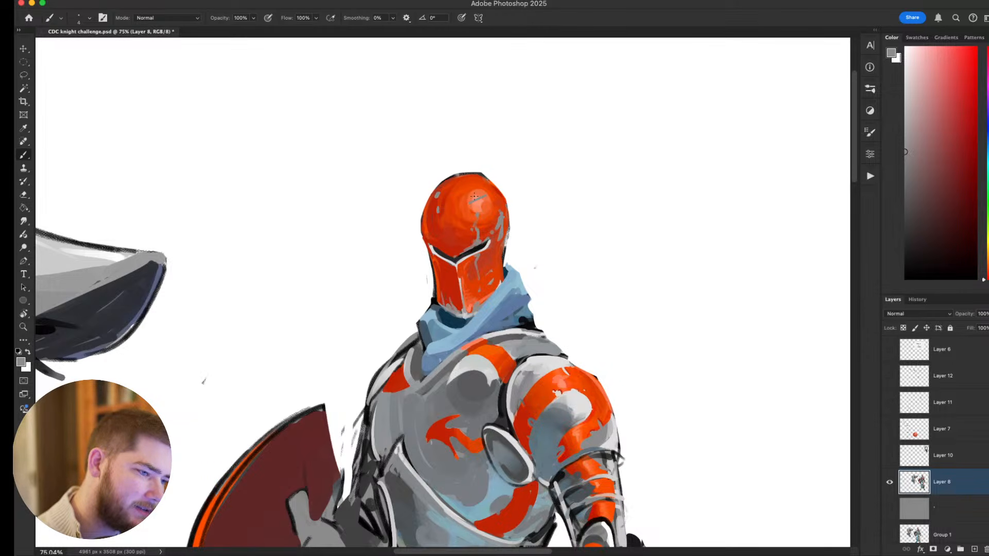
Select the grey chips and scratches on the helmet dome with the Magic Wand at tolerance 20.
{"action": "left_click_drag", "start_coordinate": [545, 243], "coordinate": [558, 161]}
{"action": "key", "text": "r"}
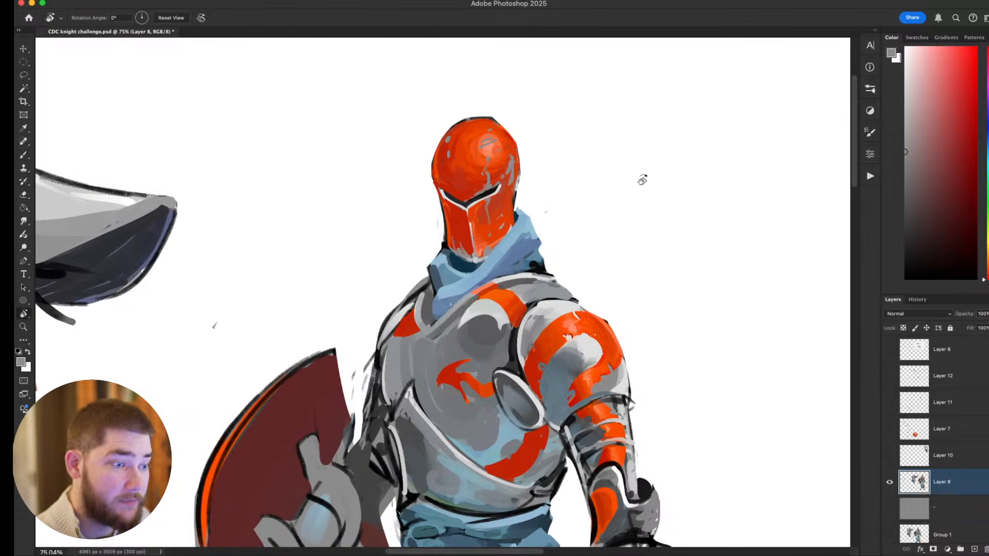
{"action": "left_click_drag", "start_coordinate": [633, 170], "coordinate": [574, 304]}
{"action": "key", "text": "Escape"}
{"action": "left_click_drag", "start_coordinate": [500, 160], "coordinate": [544, 279]}
{"action": "key", "text": "w"}
{"action": "left_click", "coordinate": [531, 258]}
{"action": "left_click", "coordinate": [535, 252], "text": "shift"}
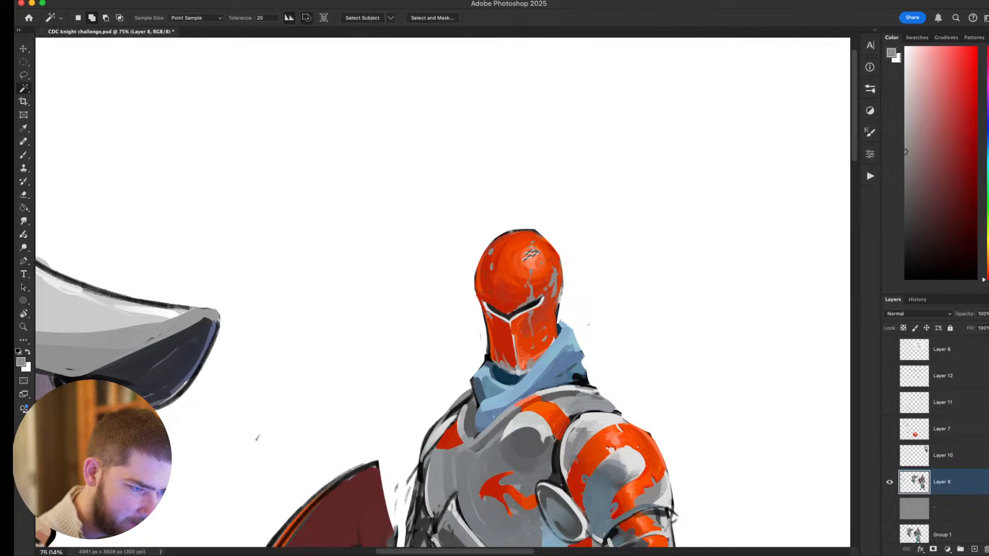
{"action": "left_click", "coordinate": [532, 294], "text": "shift"}
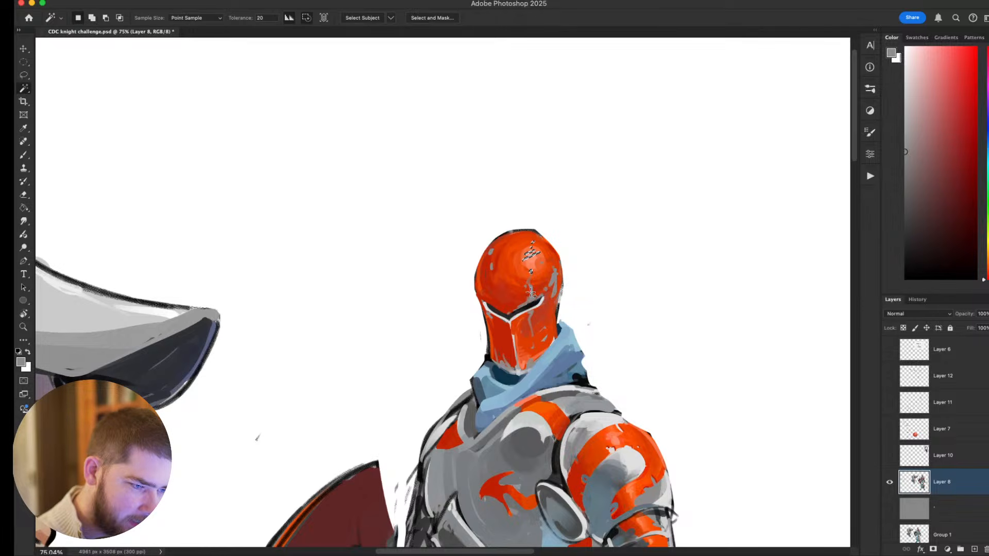
{"action": "left_click", "coordinate": [555, 282], "text": "shift"}
{"action": "left_click", "coordinate": [492, 267], "text": "shift"}
{"action": "left_click", "coordinate": [491, 251], "text": "shift"}
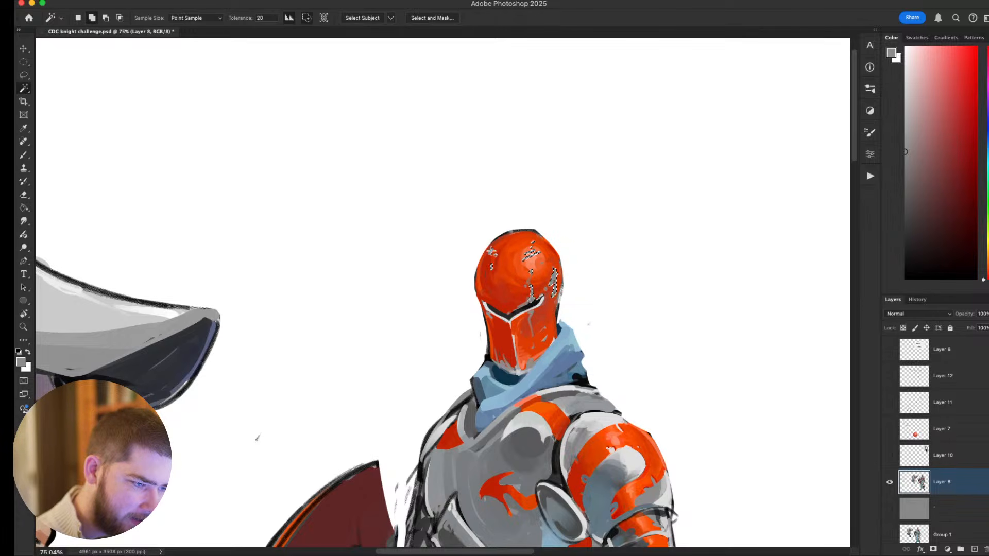
Lighten the selected chips and scratches in white with a much larger brush, hiding the selection outlines.
{"action": "key", "text": "b"}
{"action": "left_click", "coordinate": [541, 301], "text": "alt"}
{"action": "key", "text": "bracketright"}
{"action": "key", "text": "bracketright"}
{"action": "key", "text": "bracketright"}
{"action": "key", "text": "bracketright"}
{"action": "key", "text": "bracketright"}
{"action": "key", "text": "bracketright"}
{"action": "key", "text": "bracketright"}
{"action": "key", "text": "bracketright"}
{"action": "key", "text": "super+h"}
{"action": "key", "text": "bracketright"}
{"action": "key", "text": "bracketright"}
{"action": "key", "text": "bracketright"}
{"action": "key", "text": "bracketright"}
{"action": "key", "text": "bracketright"}
{"action": "key", "text": "bracketright"}
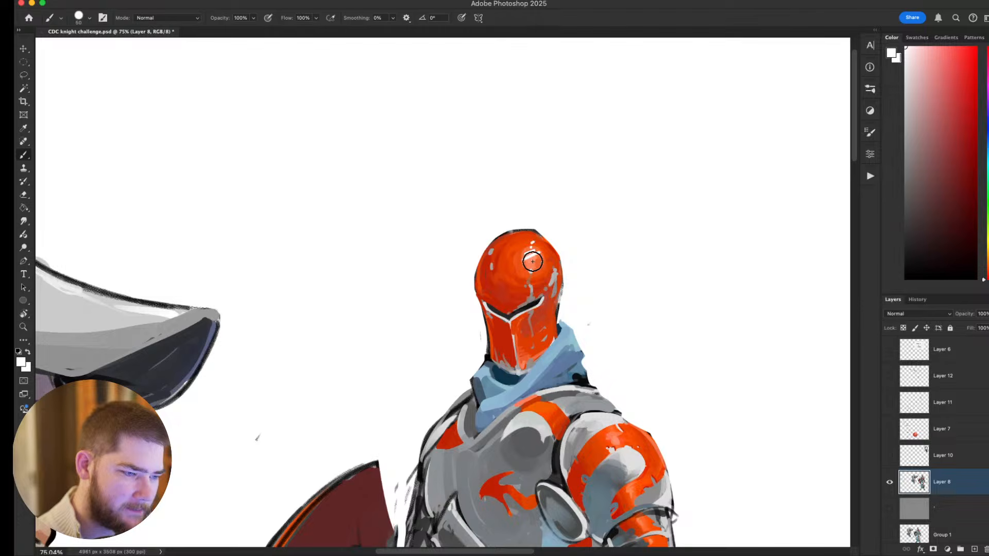
Touch up the helmet dome around the bright scratches in sampled red with a smaller brush.
{"action": "left_click_drag", "start_coordinate": [697, 234], "coordinate": [629, 256]}
{"action": "left_click", "coordinate": [530, 249], "text": "alt"}
{"action": "key", "text": "bracketleft"}
{"action": "key", "text": "bracketleft"}
{"action": "key", "text": "bracketleft"}
{"action": "key", "text": "bracketleft"}
{"action": "key", "text": "bracketleft"}
{"action": "key", "text": "bracketleft"}
{"action": "key", "text": "bracketleft"}
{"action": "key", "text": "bracketleft"}
{"action": "key", "text": "bracketleft"}
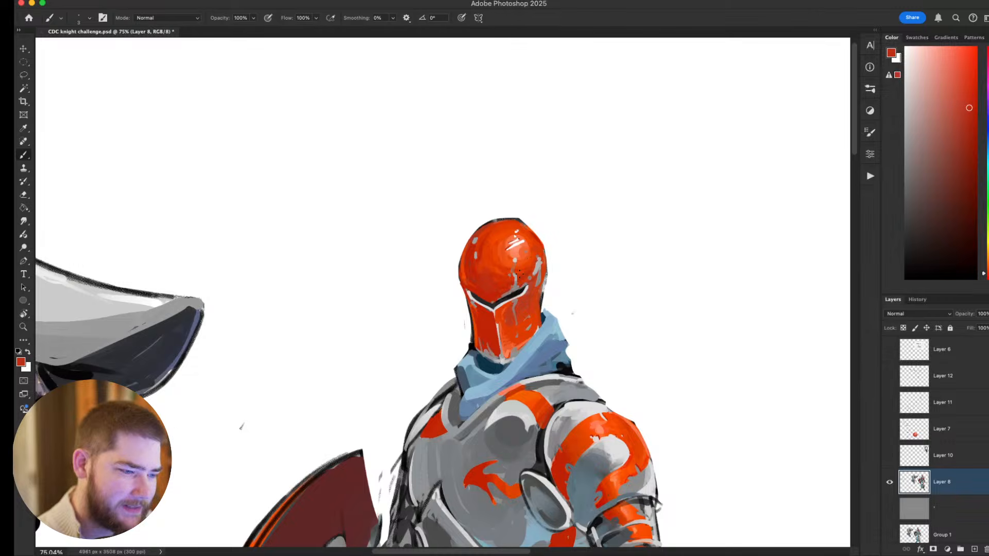
Refine the scratches on the helmet dome in sampled grey with a slightly larger brush.
{"action": "left_click", "coordinate": [515, 281], "text": "alt"}
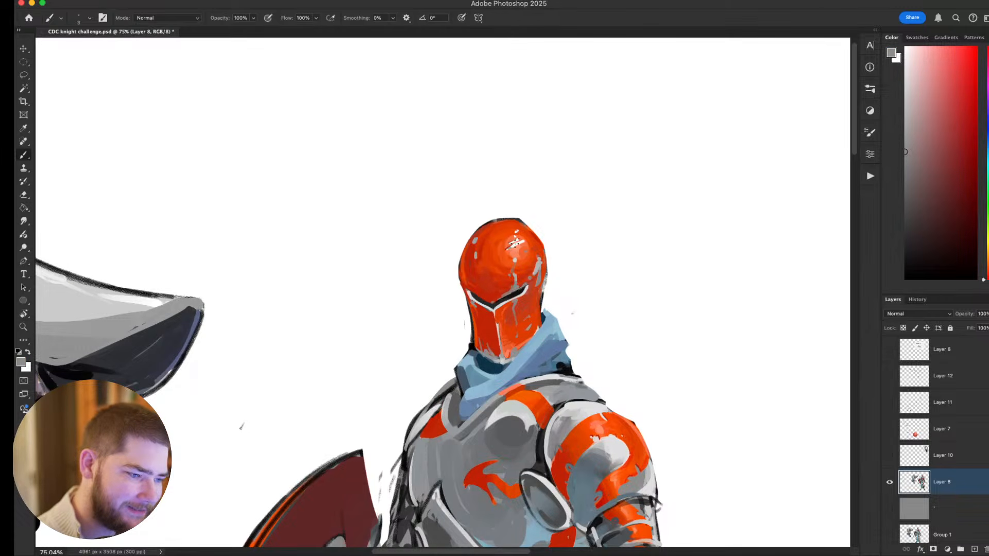
{"action": "key", "text": "bracketright"}
{"action": "key", "text": "bracketright"}
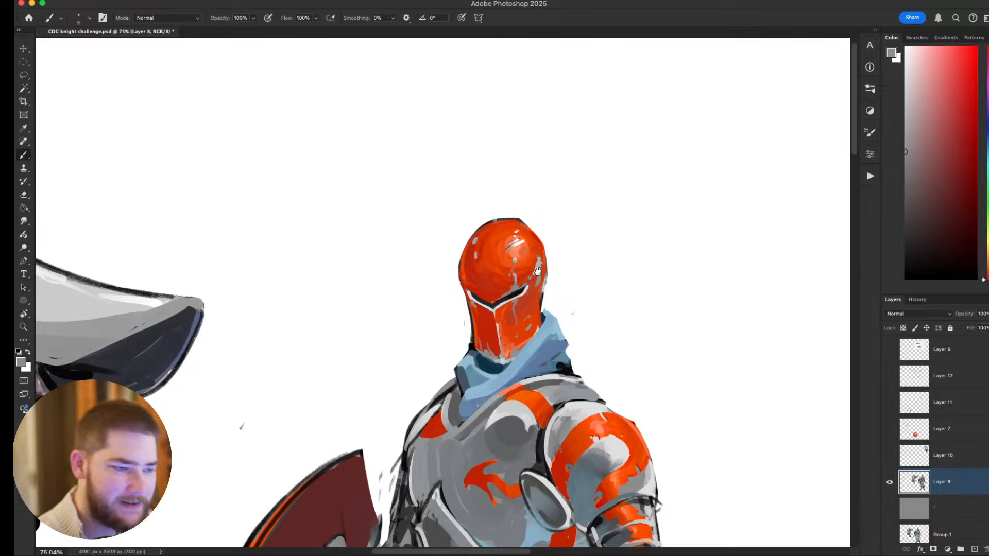
{"action": "left_click", "coordinate": [514, 261], "text": "alt"}
{"action": "mouse_move", "coordinate": [561, 300]}
{"action": "left_mouse_down"}
{"action": "mouse_move", "coordinate": [550, 291]}
{"action": "mouse_move", "coordinate": [536, 317]}
{"action": "left_mouse_up"}
{"action": "left_click", "coordinate": [492, 262], "text": "alt"}
{"action": "left_click_drag", "start_coordinate": [486, 266], "coordinate": [493, 259]}
{"action": "left_click_drag", "start_coordinate": [600, 226], "coordinate": [553, 172]}
{"action": "left_click_drag", "start_coordinate": [591, 289], "coordinate": [667, 377]}
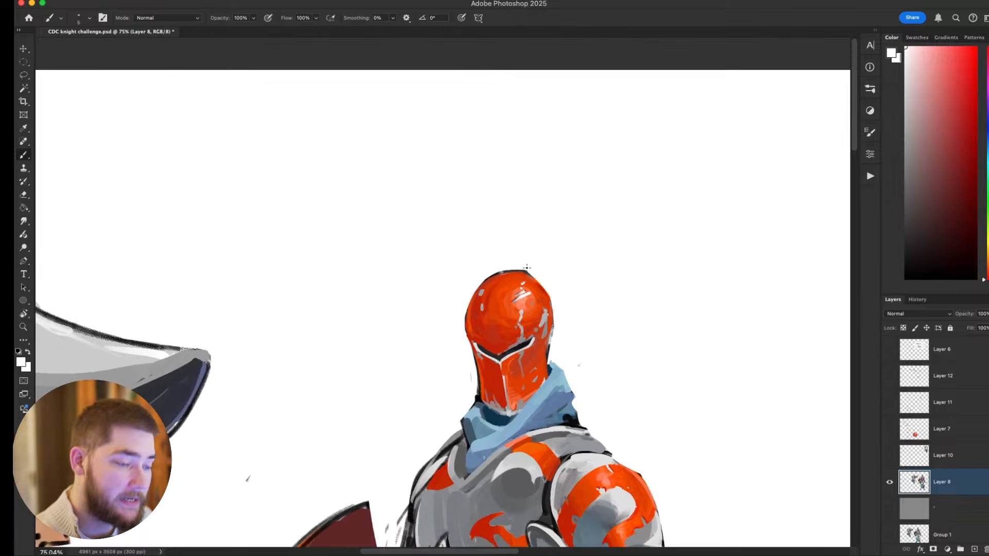
Brighten the dome's chips with light grey highlights and add small salmon accents beside the scratches.
{"action": "left_click", "coordinate": [522, 290], "text": "alt"}
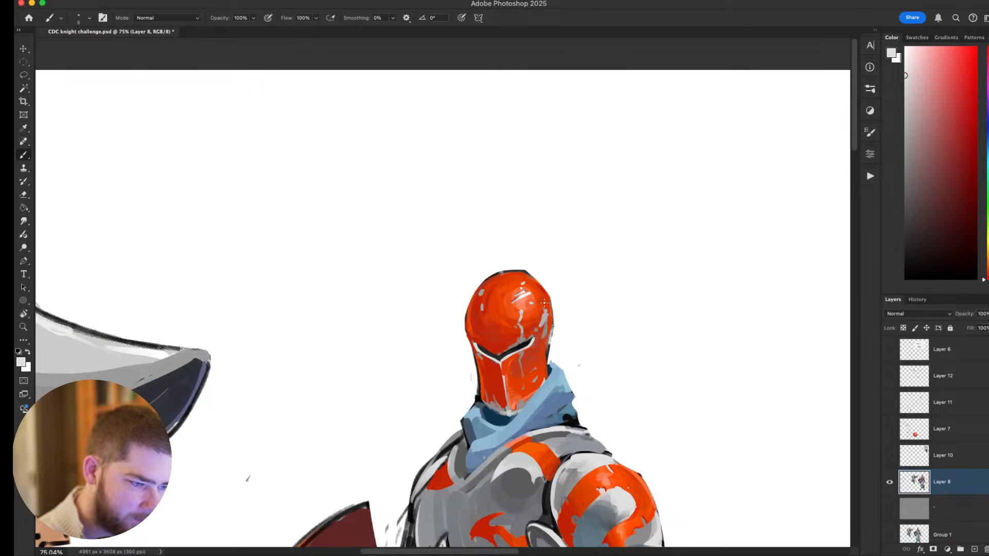
{"action": "left_click_drag", "start_coordinate": [481, 293], "coordinate": [483, 290]}
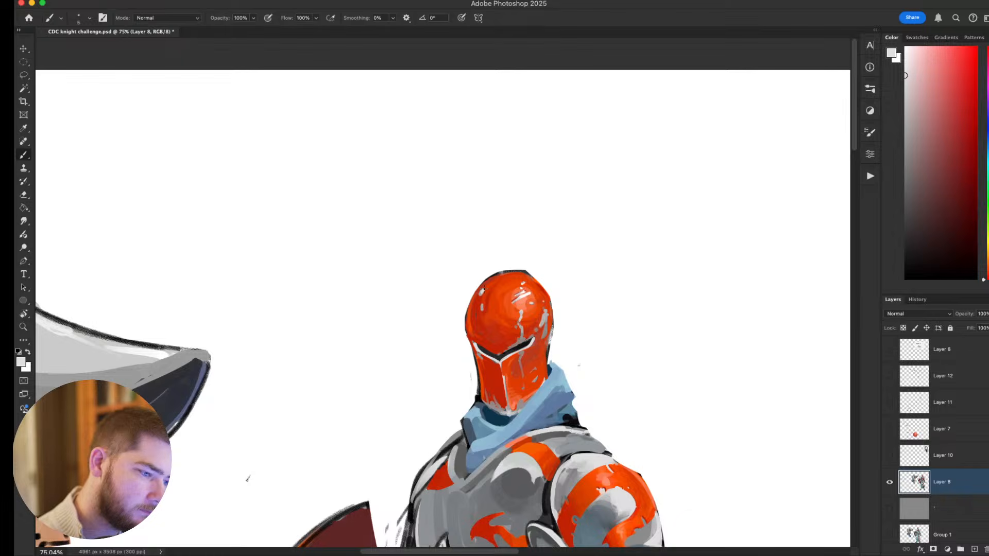
{"action": "left_click", "coordinate": [543, 323], "text": "alt"}
{"action": "left_click", "coordinate": [536, 306], "text": "alt"}
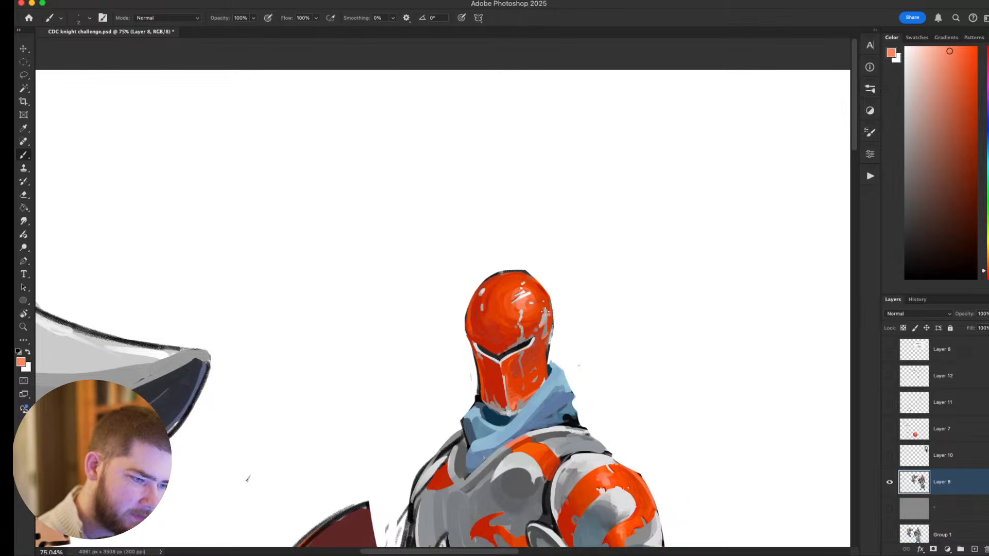
Examine the chipped and scratched helmet up close and against the knight's armour.
{"action": "scroll", "coordinate": [568, 325], "scroll_direction": "down", "scroll_amount": 6}
{"action": "scroll", "coordinate": [562, 338], "scroll_direction": "up", "scroll_amount": 7}
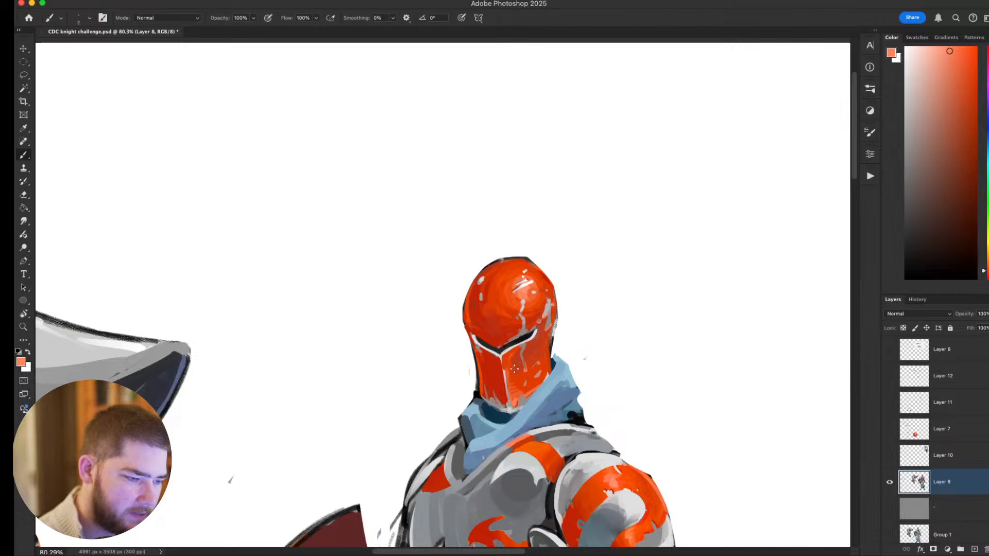
{"action": "scroll", "coordinate": [543, 335], "scroll_direction": "down", "scroll_amount": 3}
{"action": "scroll", "coordinate": [544, 335], "scroll_direction": "up", "scroll_amount": 4}
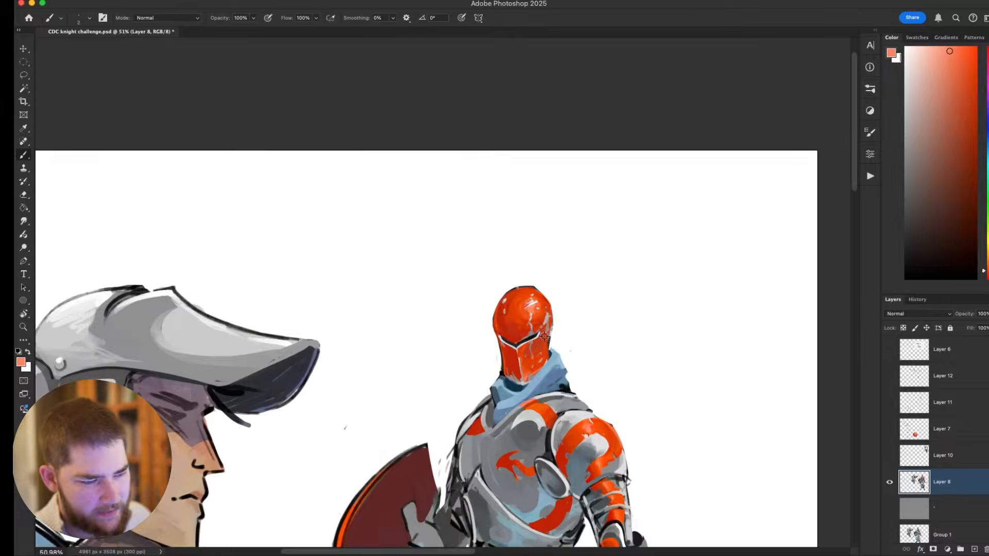
{"action": "scroll", "coordinate": [544, 336], "scroll_direction": "down", "scroll_amount": 5}
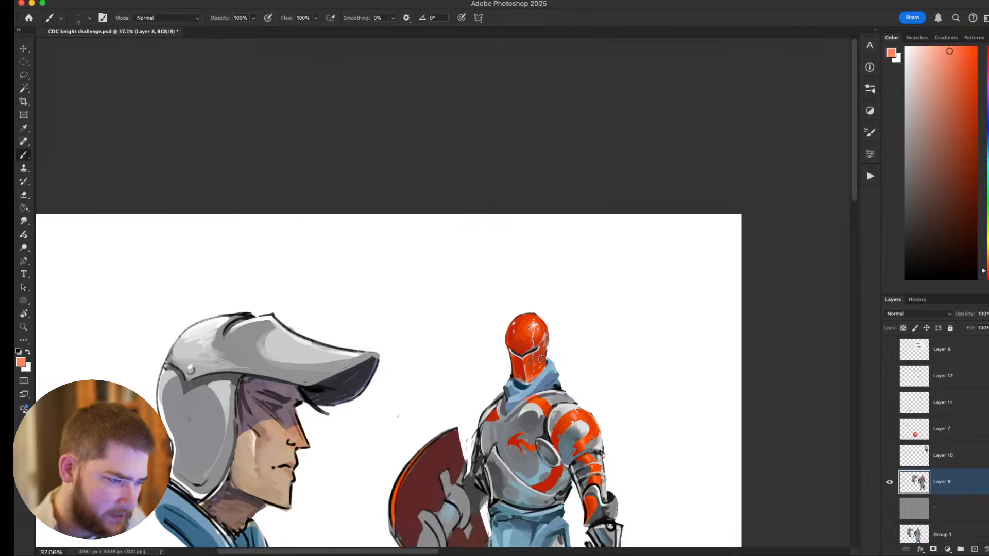
{"action": "scroll", "coordinate": [541, 359], "scroll_direction": "up", "scroll_amount": 1}
{"action": "scroll", "coordinate": [542, 359], "scroll_direction": "up", "scroll_amount": 6}
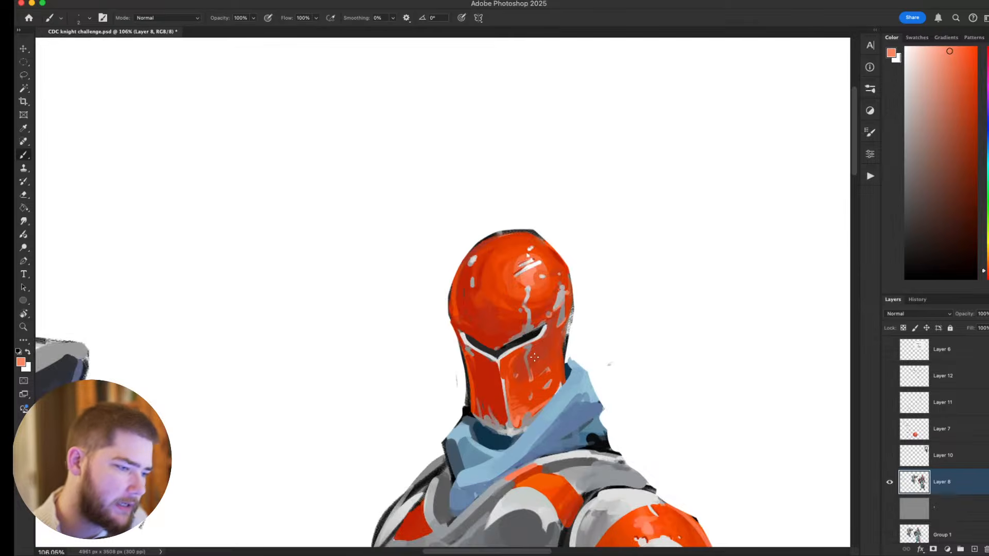
Repaint the visor's face in sampled reds and orange and redraw its central ridge in light grey.
{"action": "left_click", "coordinate": [515, 361], "text": "alt"}
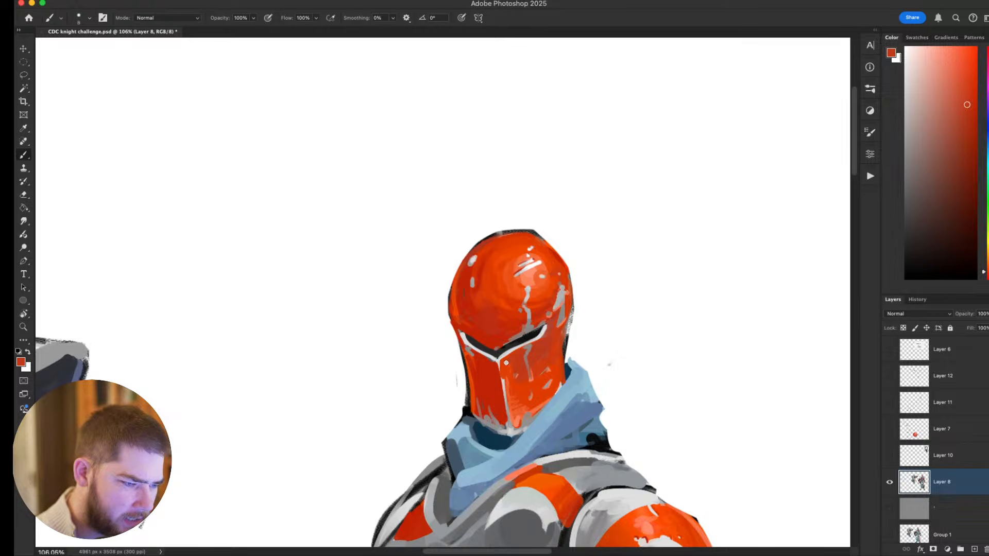
{"action": "left_click", "coordinate": [512, 393], "text": "alt"}
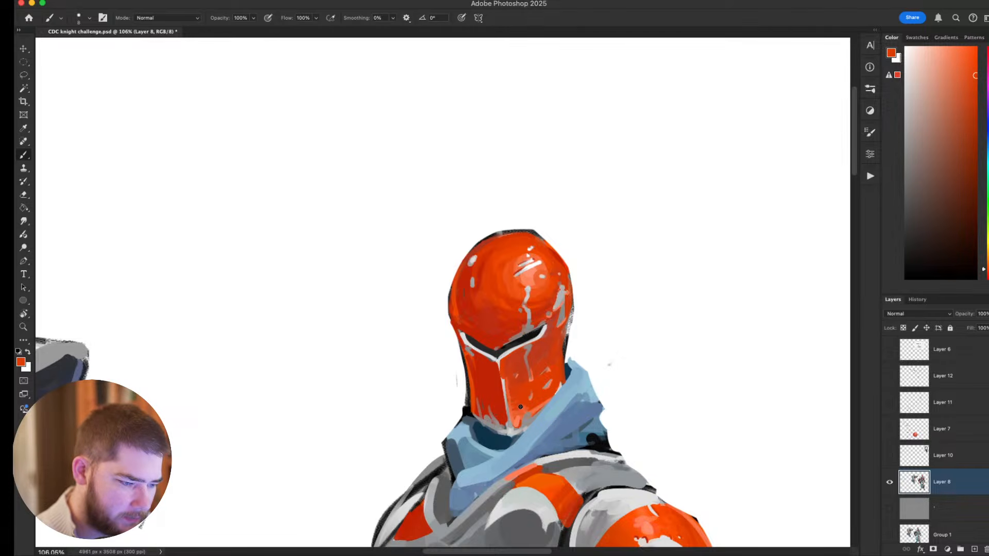
{"action": "left_click", "coordinate": [500, 365], "text": "alt"}
{"action": "left_click", "coordinate": [504, 372], "text": "alt"}
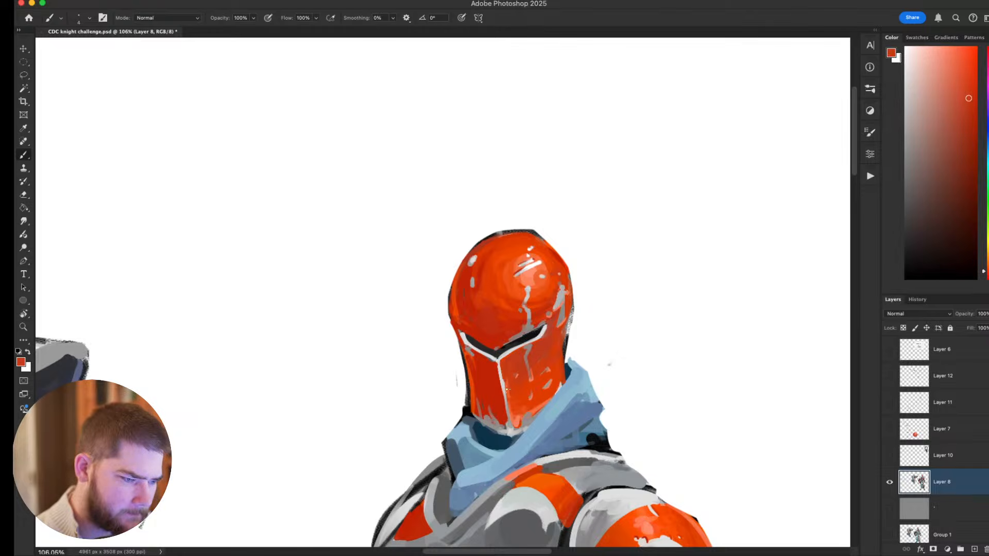
{"action": "left_click", "coordinate": [500, 371], "text": "alt"}
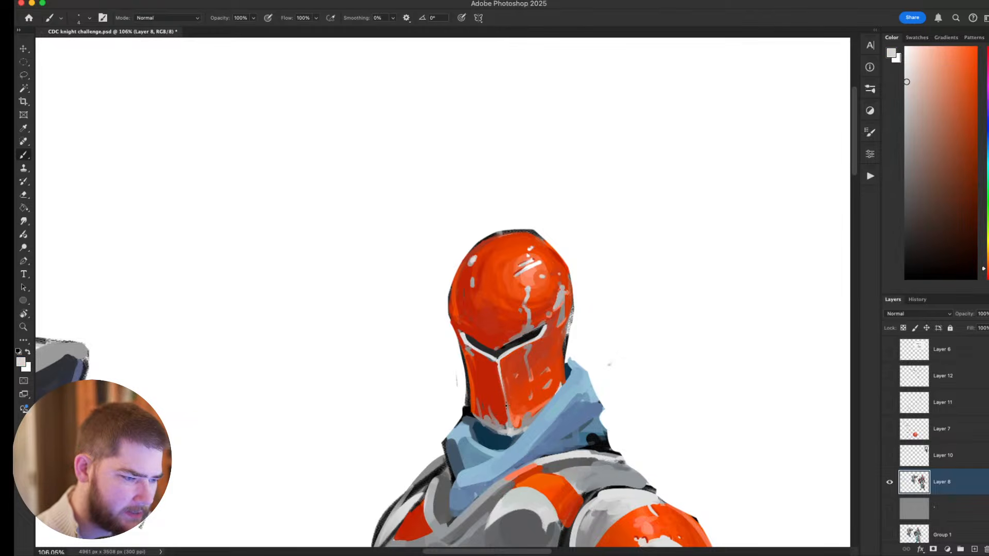
{"action": "left_click_drag", "start_coordinate": [504, 387], "coordinate": [510, 432]}
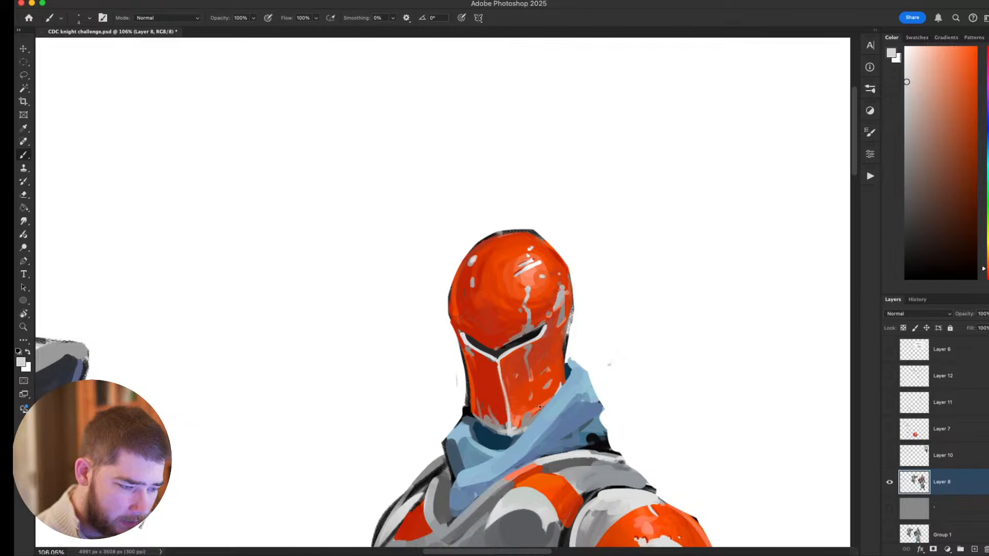
Touch up the chipped lower edge of the helmet's visor with sampled red and bright orange.
{"action": "left_click", "coordinate": [537, 380], "text": "alt"}
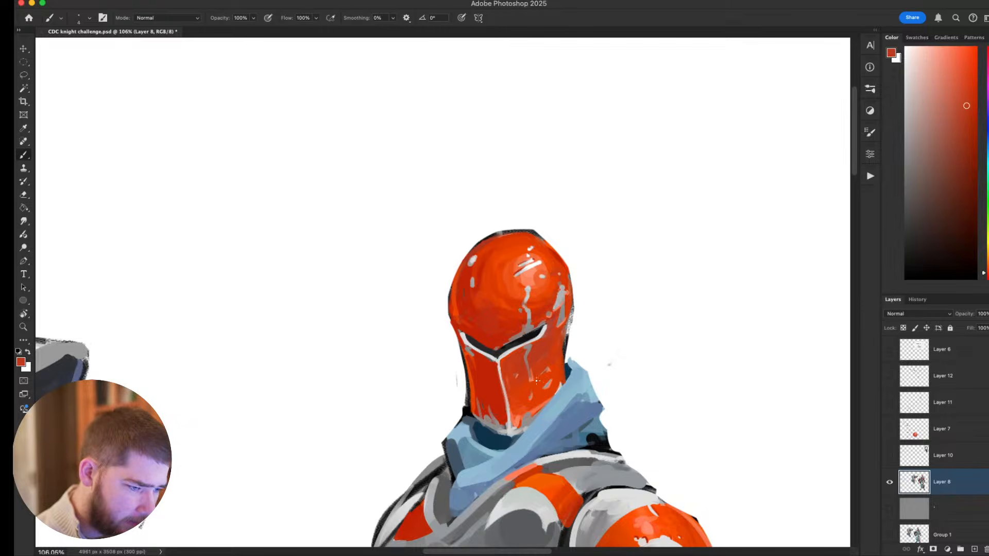
{"action": "left_click", "coordinate": [522, 415], "text": "alt"}
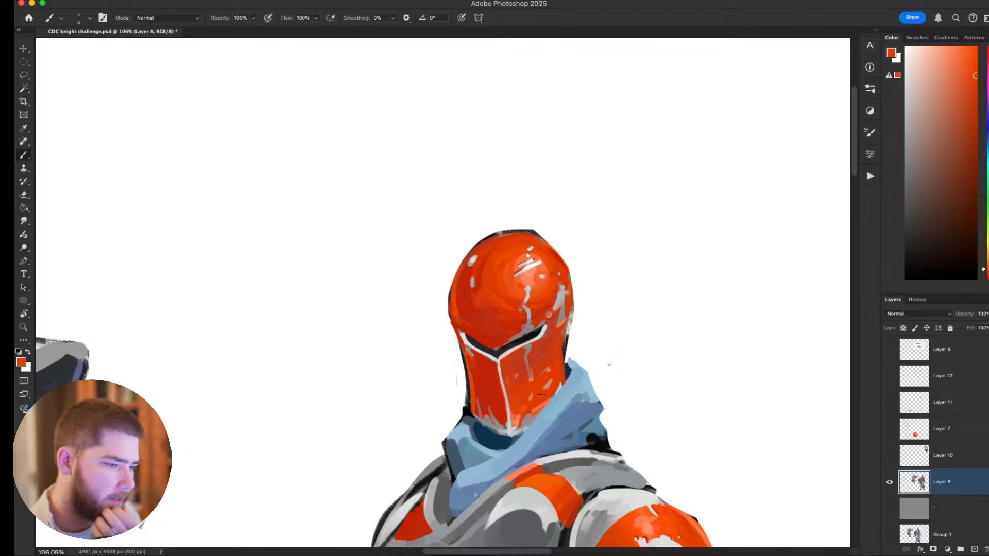
{"action": "scroll", "coordinate": [541, 394], "scroll_direction": "down", "scroll_amount": 10}
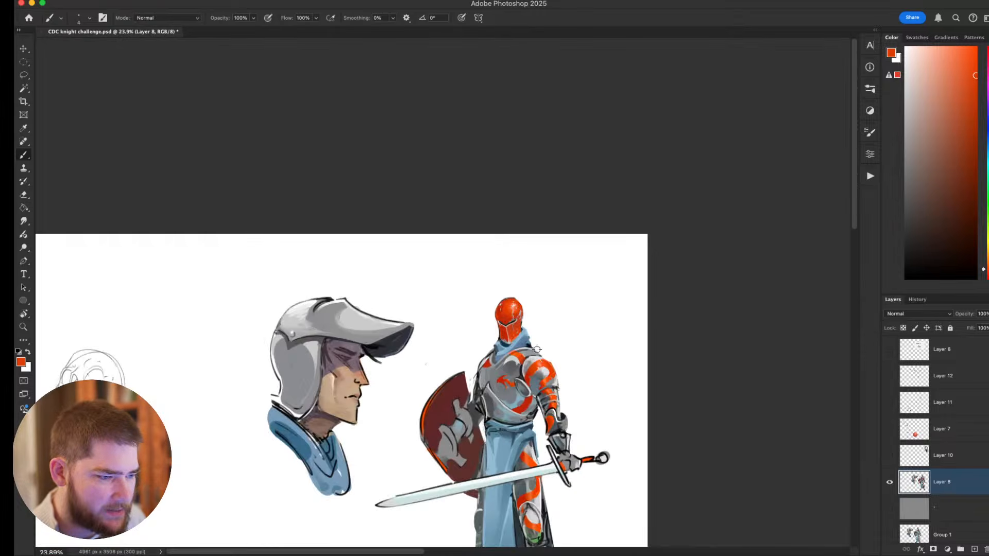
{"action": "scroll", "coordinate": [536, 349], "scroll_direction": "up", "scroll_amount": 2}
{"action": "left_click_drag", "start_coordinate": [562, 355], "coordinate": [509, 188]}
{"action": "scroll", "coordinate": [521, 208], "scroll_direction": "up", "scroll_amount": 5}
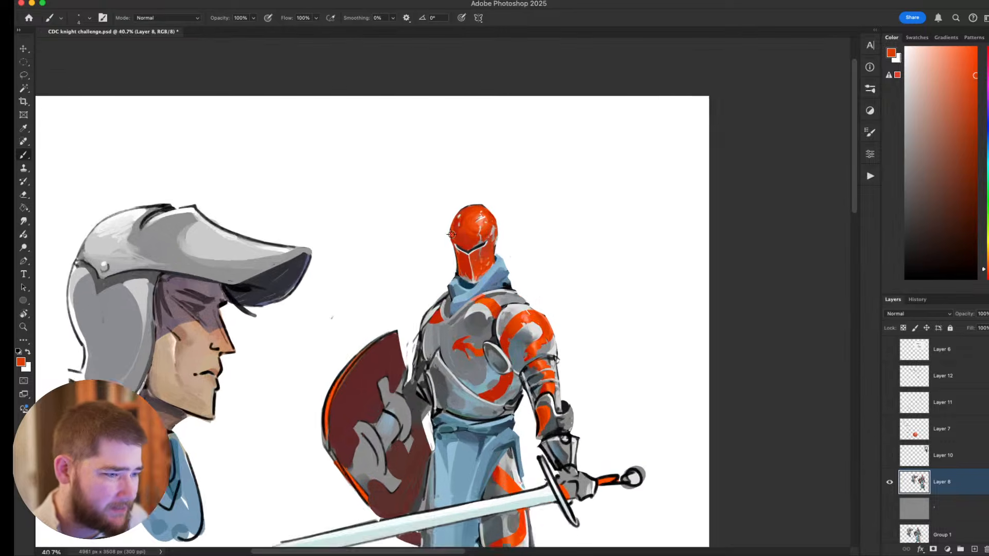
Blend the shading on the helmet dome with a larger brush, using reds and orange sampled from the helmet.
{"action": "left_click", "coordinate": [473, 253], "text": "alt"}
{"action": "key", "text": "]"}
{"action": "key", "text": "]"}
{"action": "key", "text": "]"}
{"action": "key", "text": "]"}
{"action": "key", "text": "]"}
{"action": "key", "text": "]"}
{"action": "key", "text": "]"}
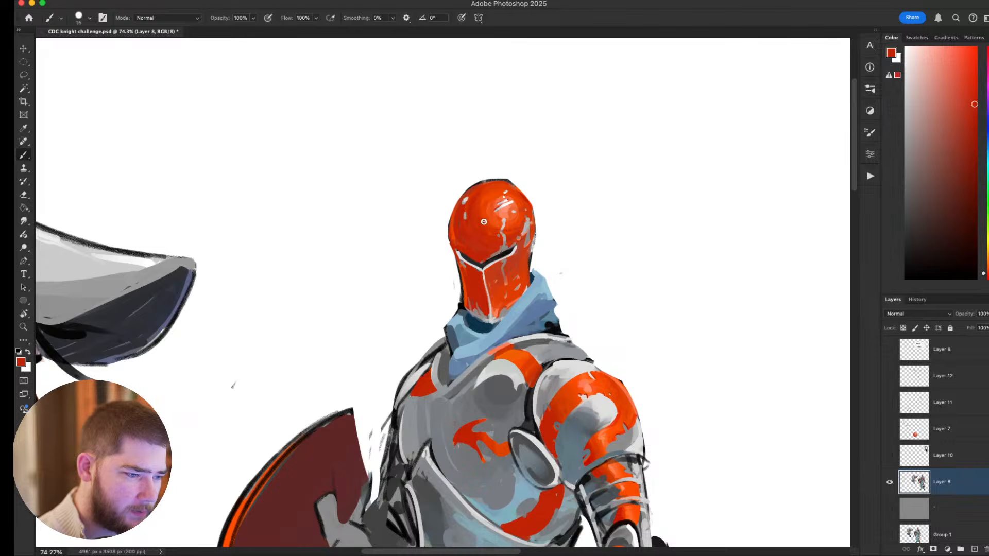
{"action": "left_click", "coordinate": [487, 204], "text": "alt"}
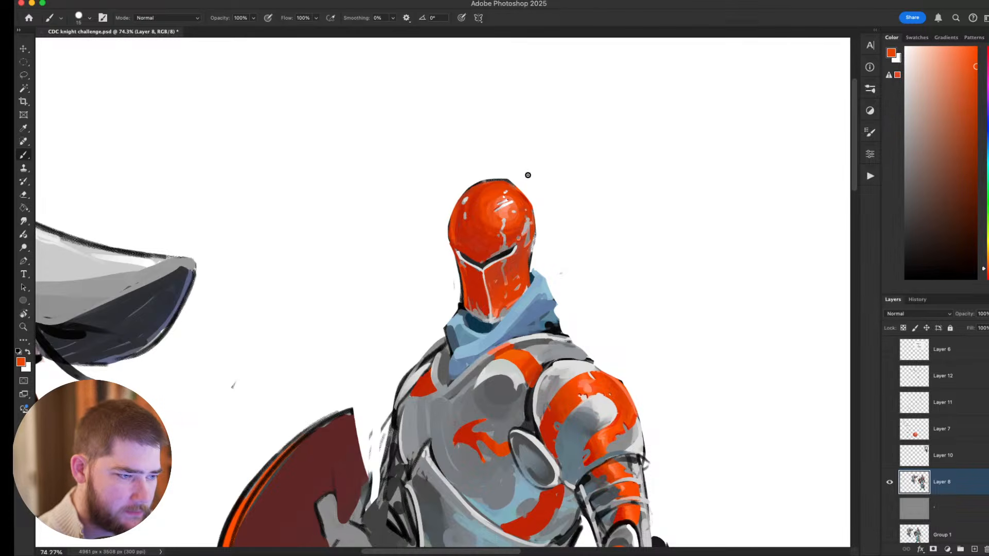
{"action": "left_click", "coordinate": [460, 213], "text": "alt"}
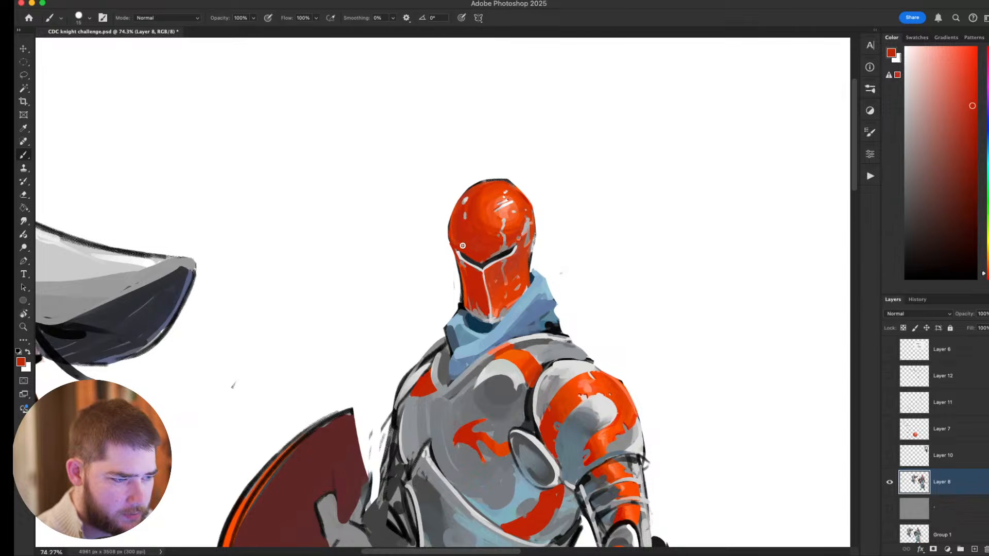
Examine the red helmet against the full armoured figure and the neighbouring helmeted head study.
{"action": "scroll", "coordinate": [497, 250], "scroll_direction": "down", "scroll_amount": 10}
{"action": "left_click_drag", "start_coordinate": [503, 262], "coordinate": [486, 288]}
{"action": "scroll", "coordinate": [483, 288], "scroll_direction": "up", "scroll_amount": 4}
{"action": "scroll", "coordinate": [487, 282], "scroll_direction": "down", "scroll_amount": 3}
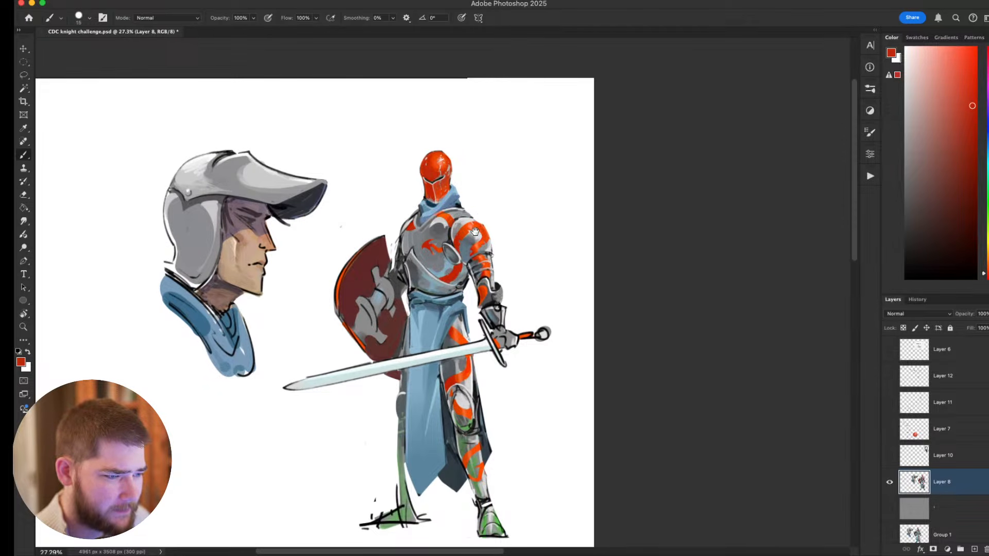
{"action": "scroll", "coordinate": [474, 232], "scroll_direction": "down", "scroll_amount": 2}
{"action": "scroll", "coordinate": [482, 263], "scroll_direction": "up", "scroll_amount": 5}
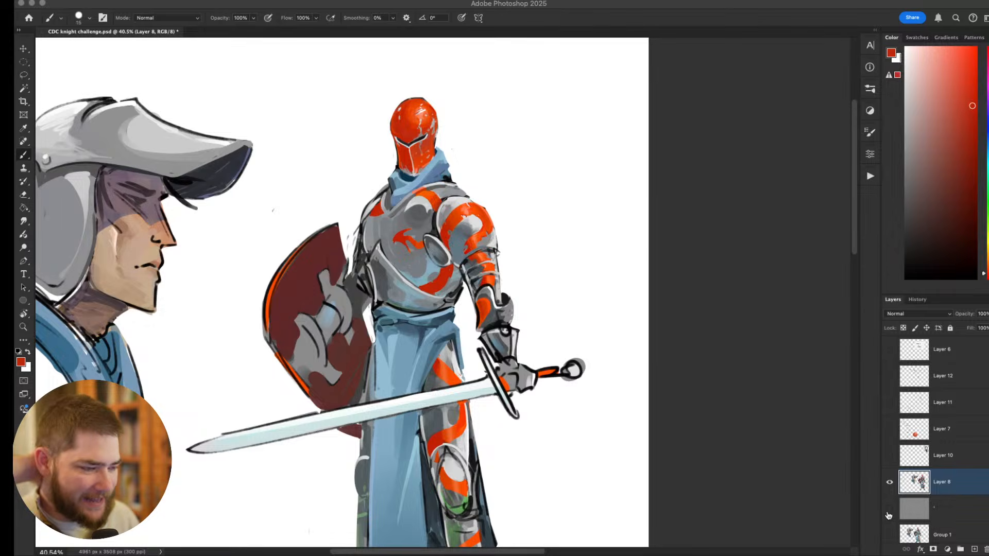
{"action": "scroll", "coordinate": [748, 404], "scroll_direction": "down", "scroll_amount": 5}
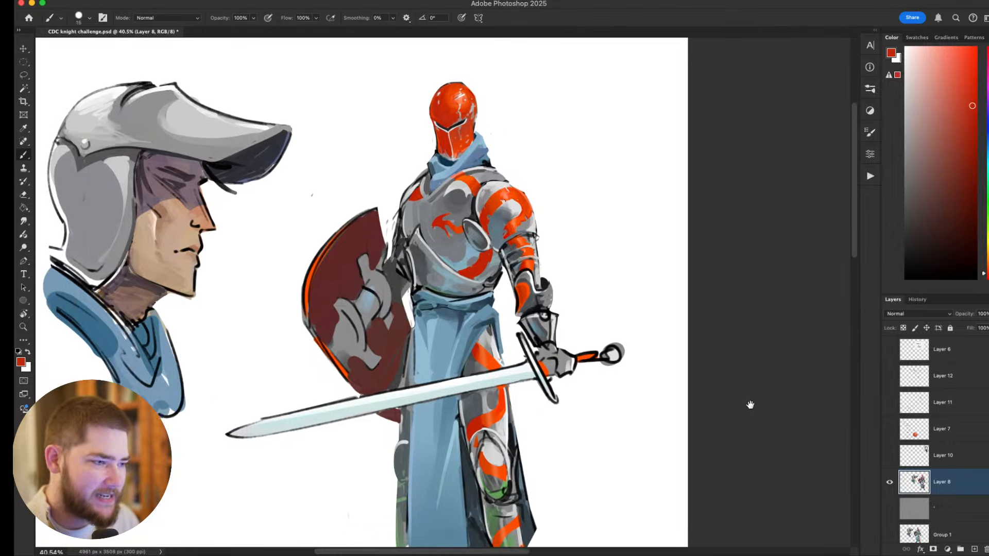
{"action": "scroll", "coordinate": [566, 381], "scroll_direction": "down", "scroll_amount": 1}
{"action": "scroll", "coordinate": [566, 381], "scroll_direction": "up", "scroll_amount": 2}
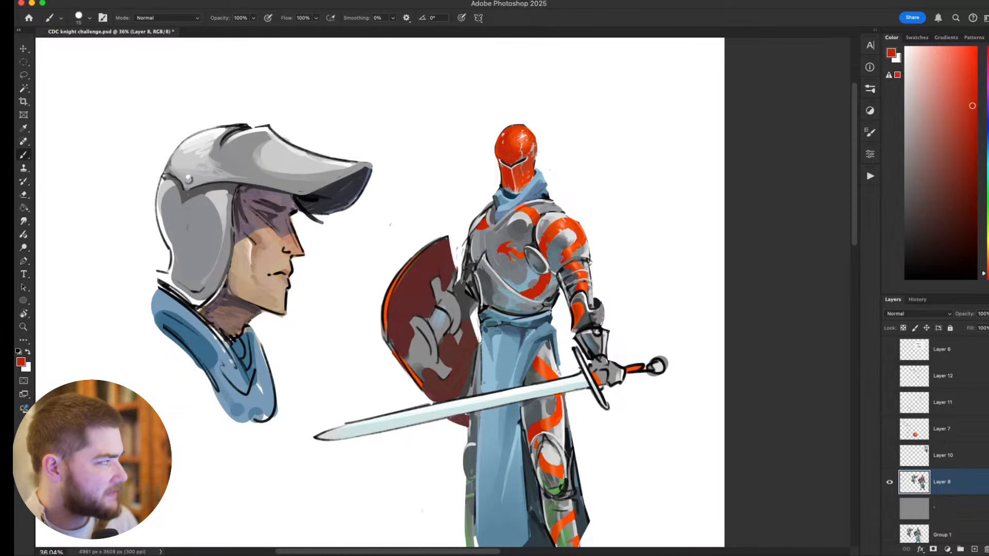
{"action": "left_click_drag", "start_coordinate": [600, 330], "coordinate": [566, 292]}
{"action": "scroll", "coordinate": [565, 305], "scroll_direction": "down", "scroll_amount": 4}
{"action": "left_click_drag", "start_coordinate": [557, 328], "coordinate": [554, 330]}
{"action": "scroll", "coordinate": [555, 329], "scroll_direction": "down", "scroll_amount": 2}
{"action": "scroll", "coordinate": [554, 329], "scroll_direction": "down", "scroll_amount": 10}
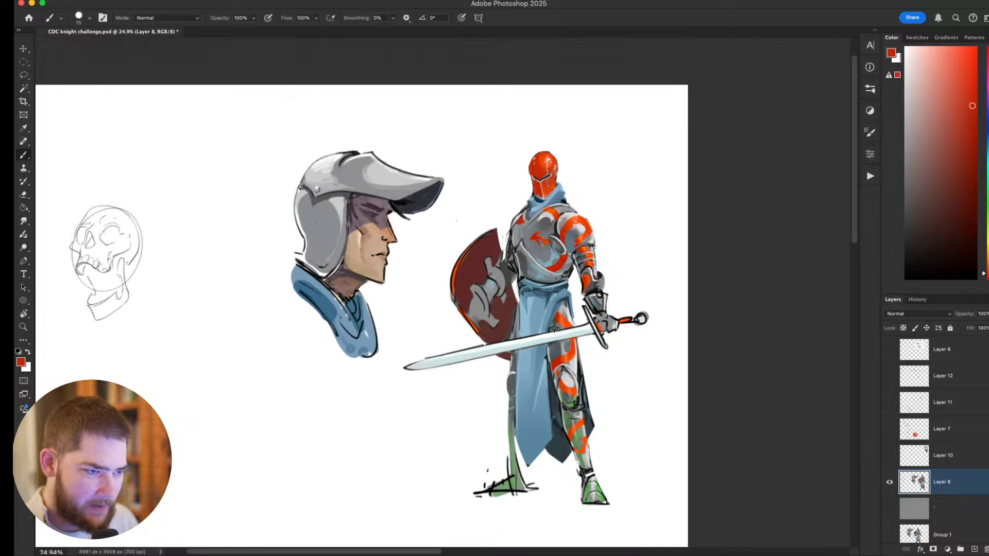
{"action": "scroll", "coordinate": [555, 328], "scroll_direction": "up", "scroll_amount": 5}
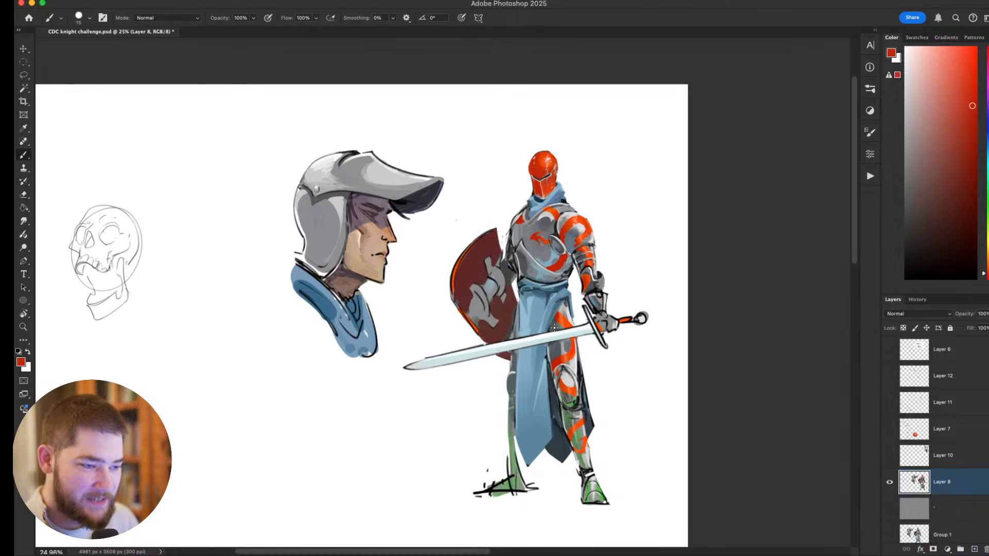